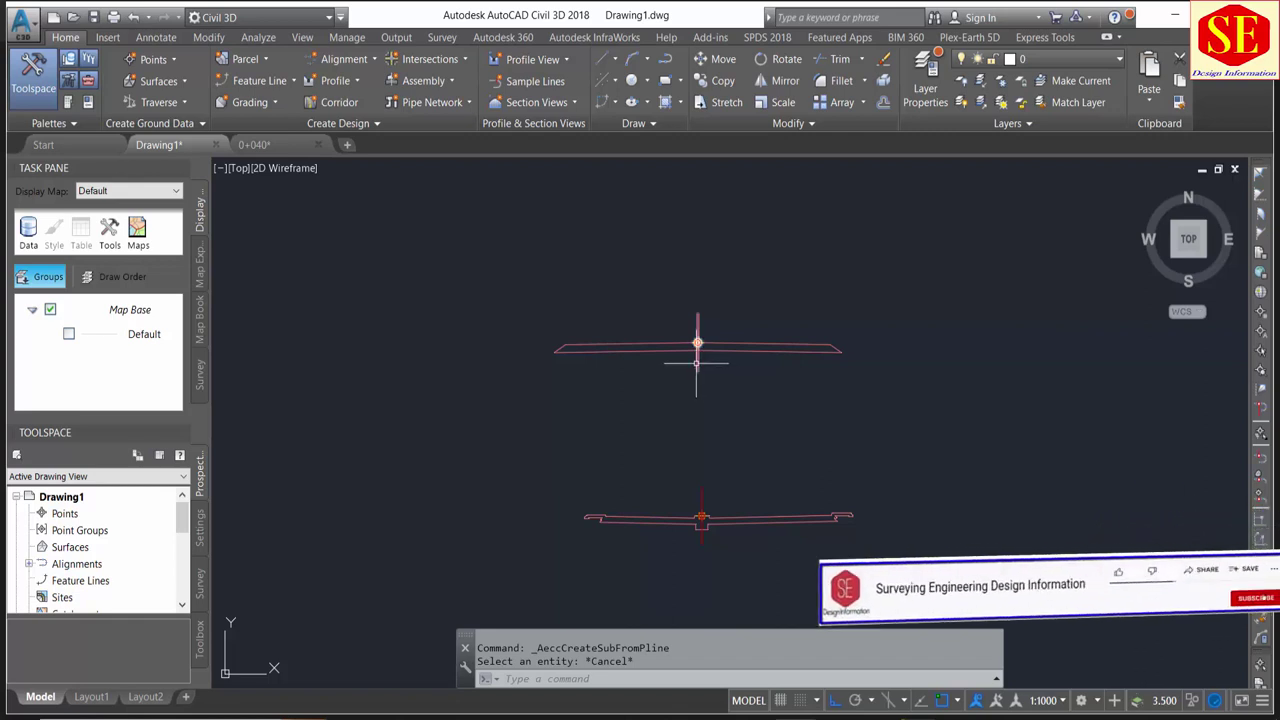
Step: Look for the subassembly-from-polyline command in the Civil 3D ribbon
scroll(700, 360, "up", 2)
left_click(340, 123)
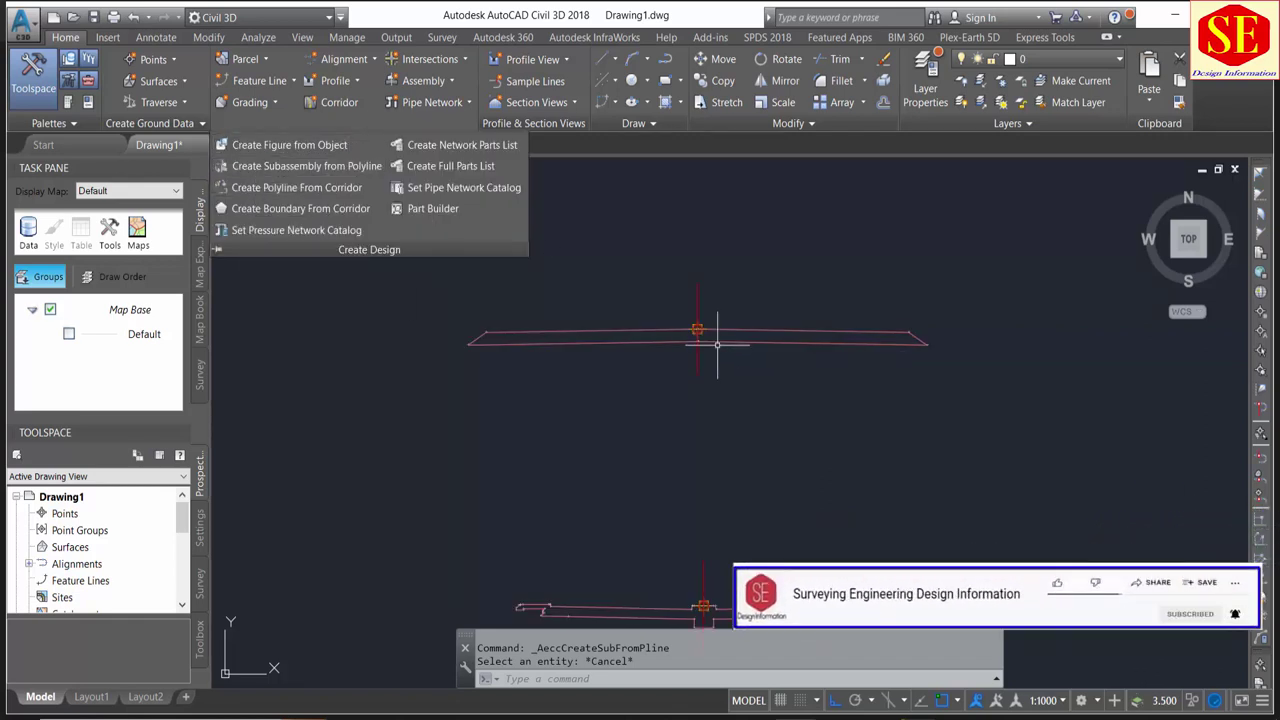
scroll(686, 374, "down", 2)
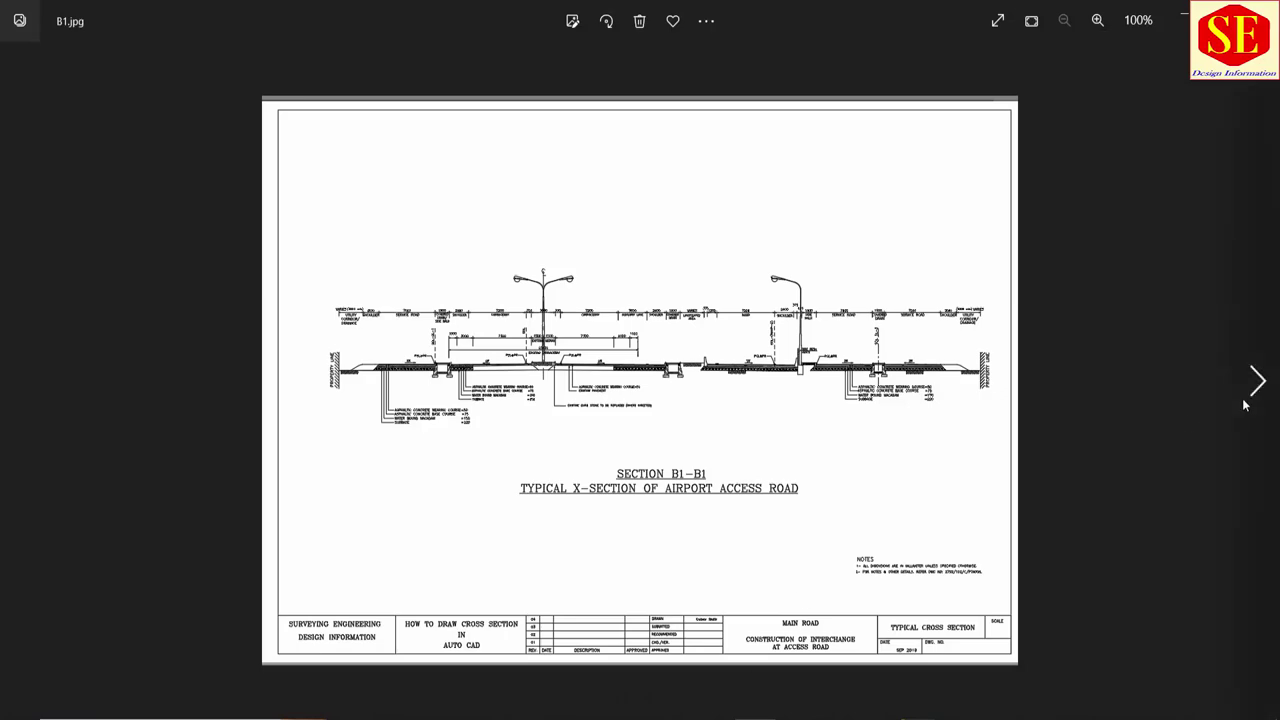
Step: Browse the reference cross-section images forward to section E-E, then back to section A2-A2
left_click(1252, 388)
left_click(1251, 390)
left_click(1250, 391)
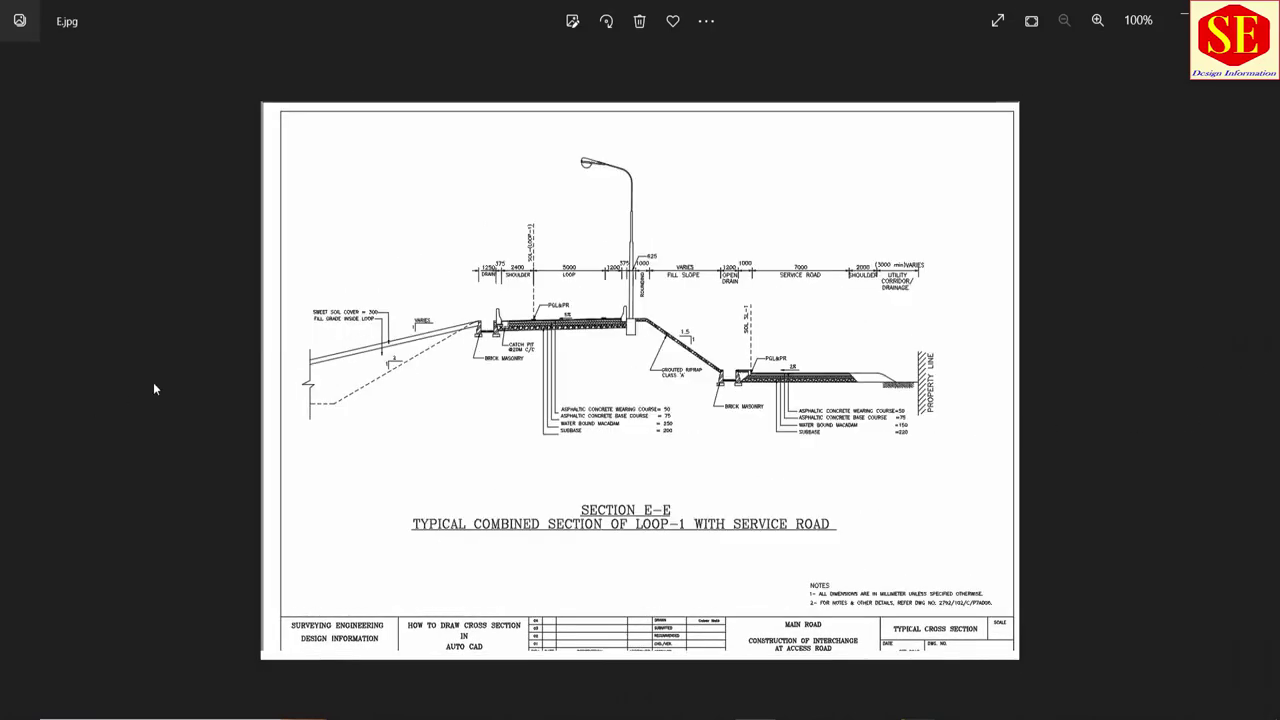
left_click(46, 376)
left_click(46, 376)
left_click(46, 376)
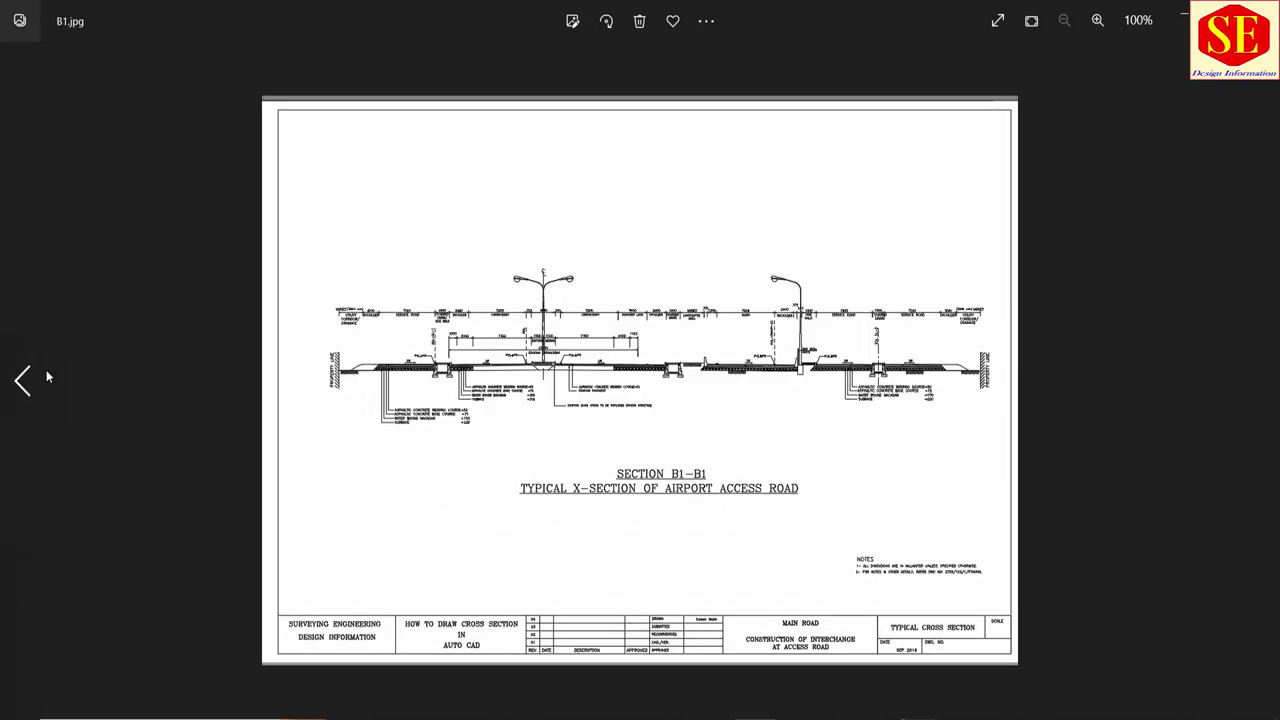
left_click(46, 376)
left_click(18, 392)
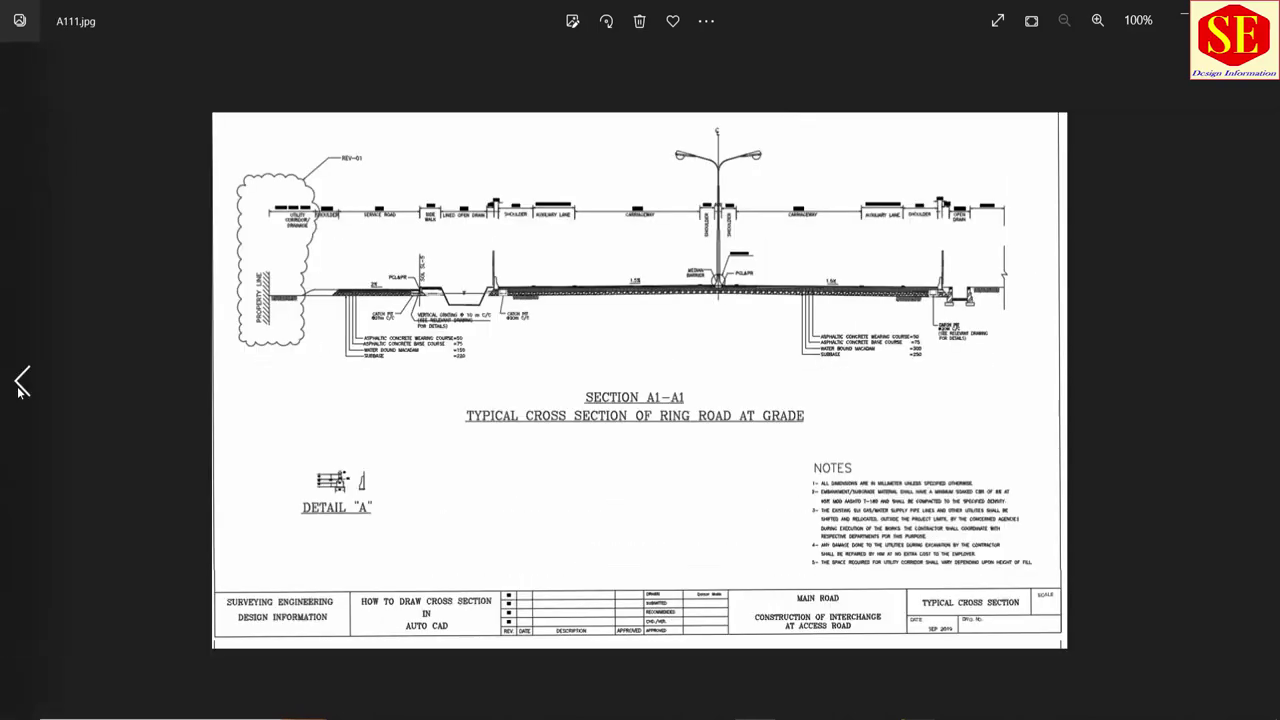
left_click(18, 392)
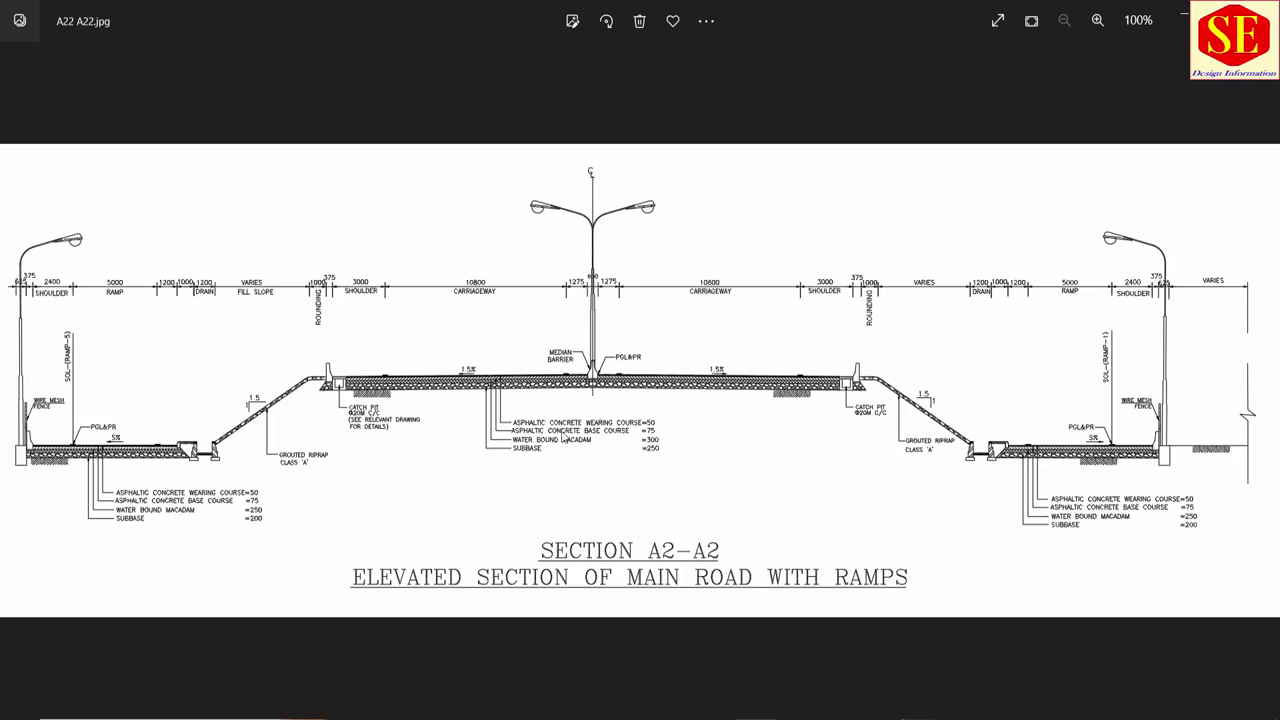
left_click(720, 680)
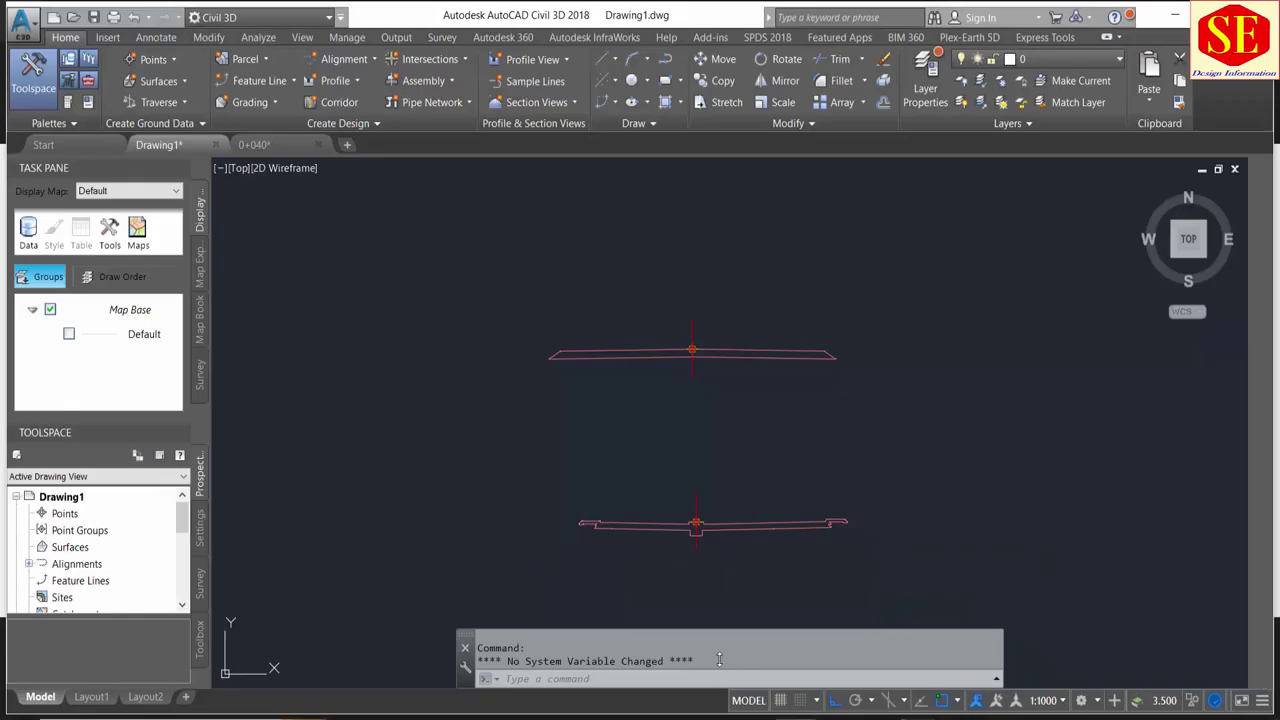
scroll(630, 365, "up", 2)
middle_click_drag(663, 466, 634, 354)
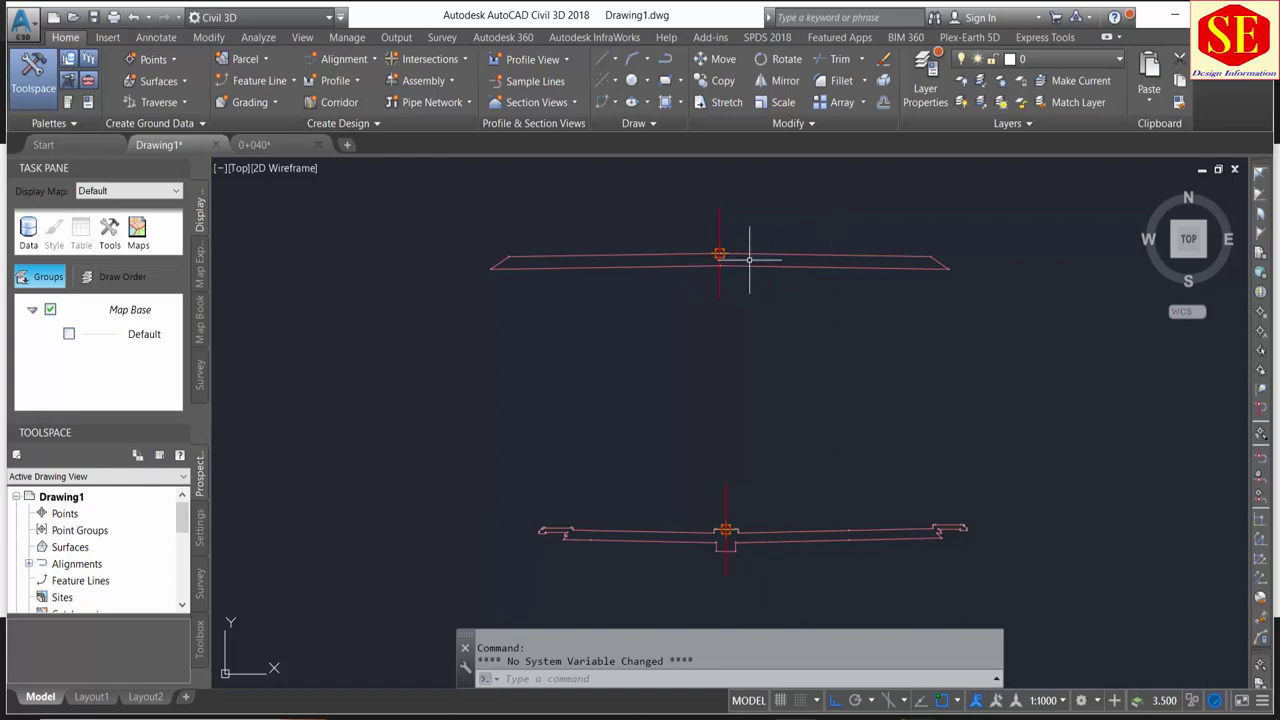
left_click(254, 144)
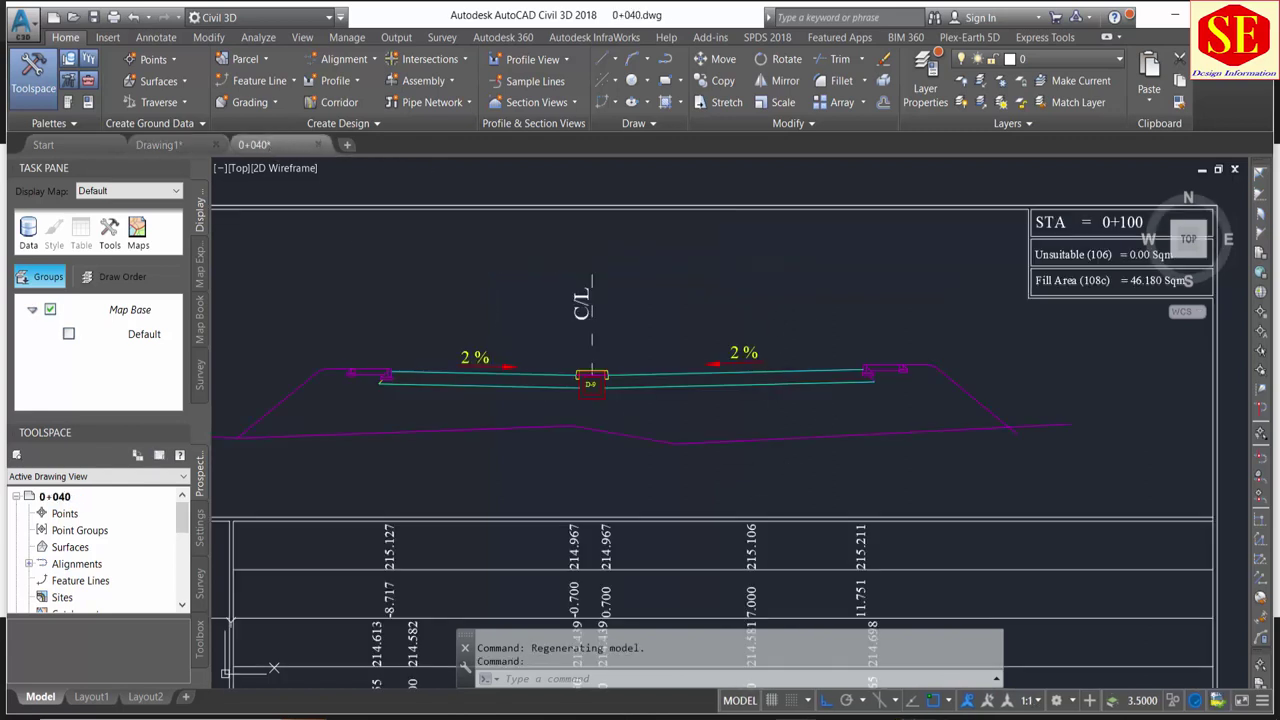
scroll(520, 410, "up", 2)
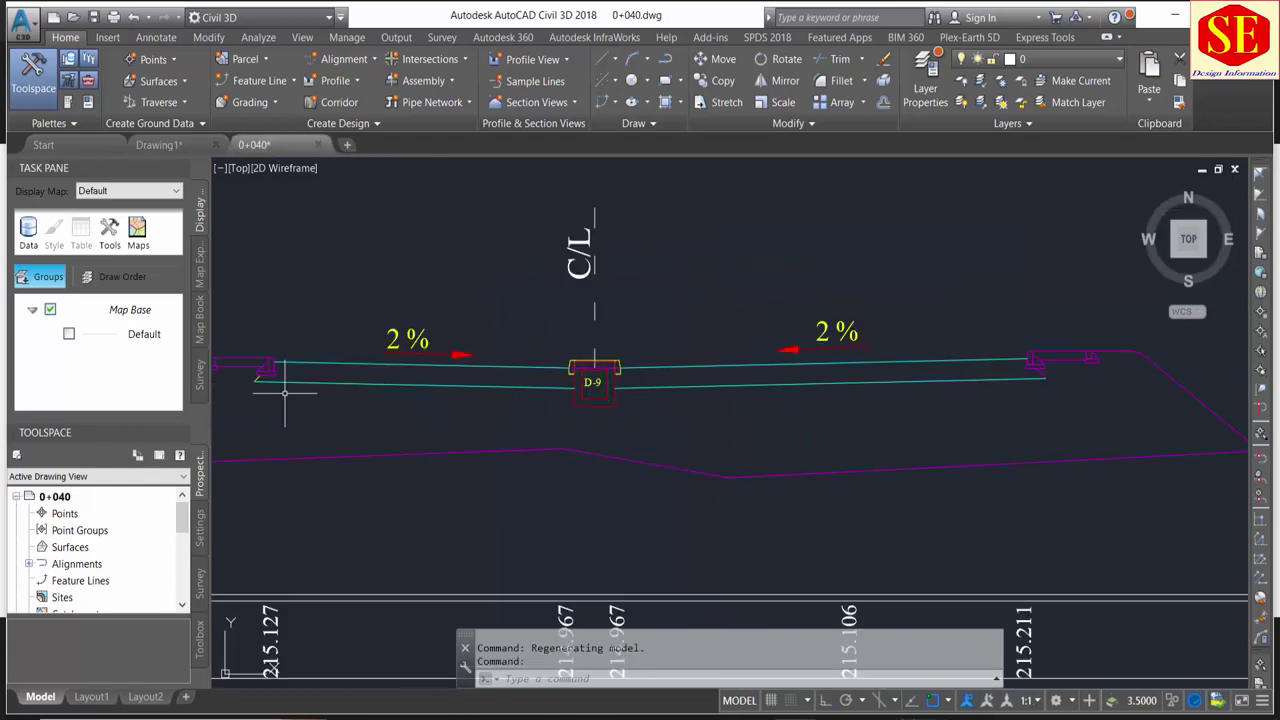
scroll(383, 361, "up", 2)
middle_click_drag(383, 361, 600, 357)
scroll(543, 337, "down", 5)
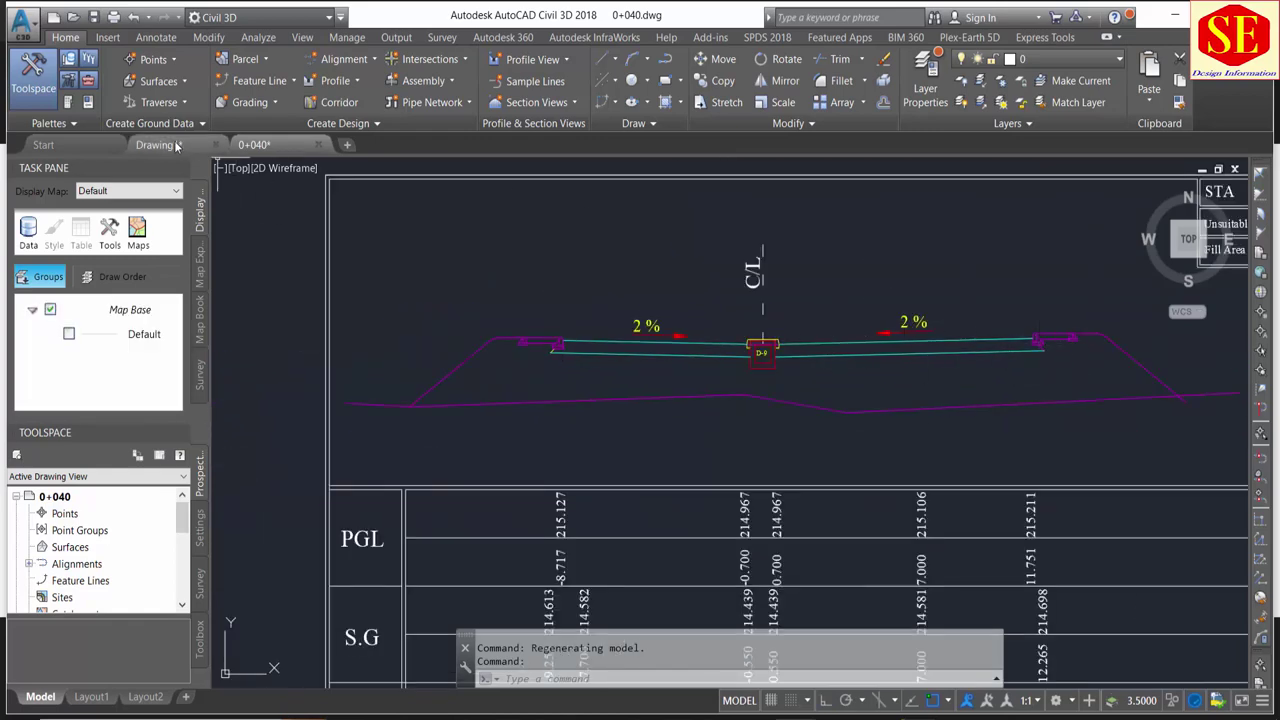
left_click(159, 144)
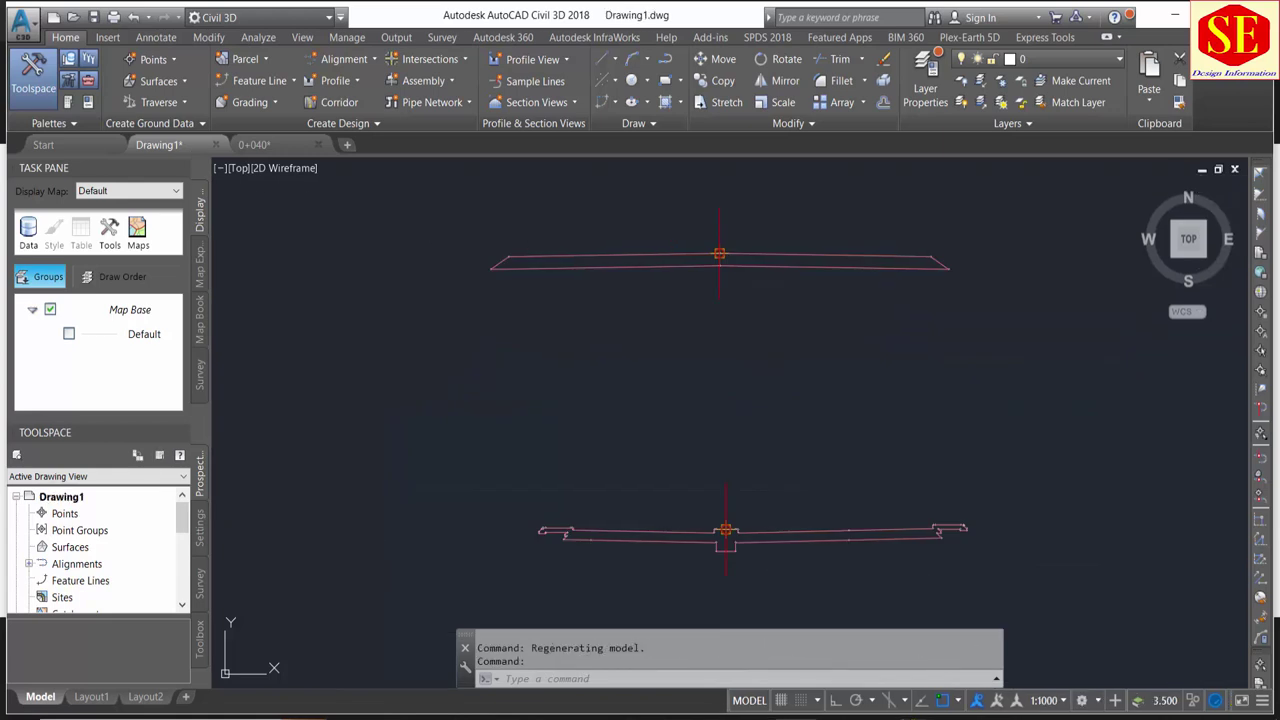
middle_click_drag(729, 416, 689, 300)
scroll(786, 391, "up", 4)
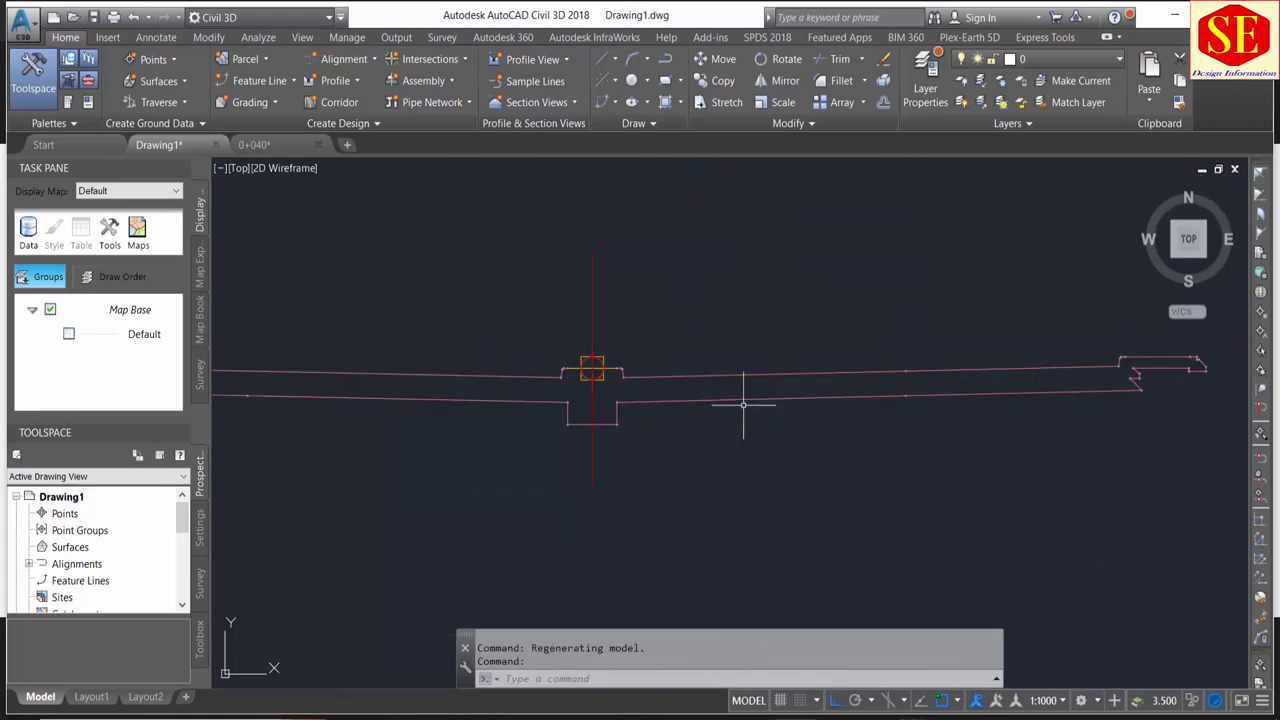
scroll(745, 400, "down", 2)
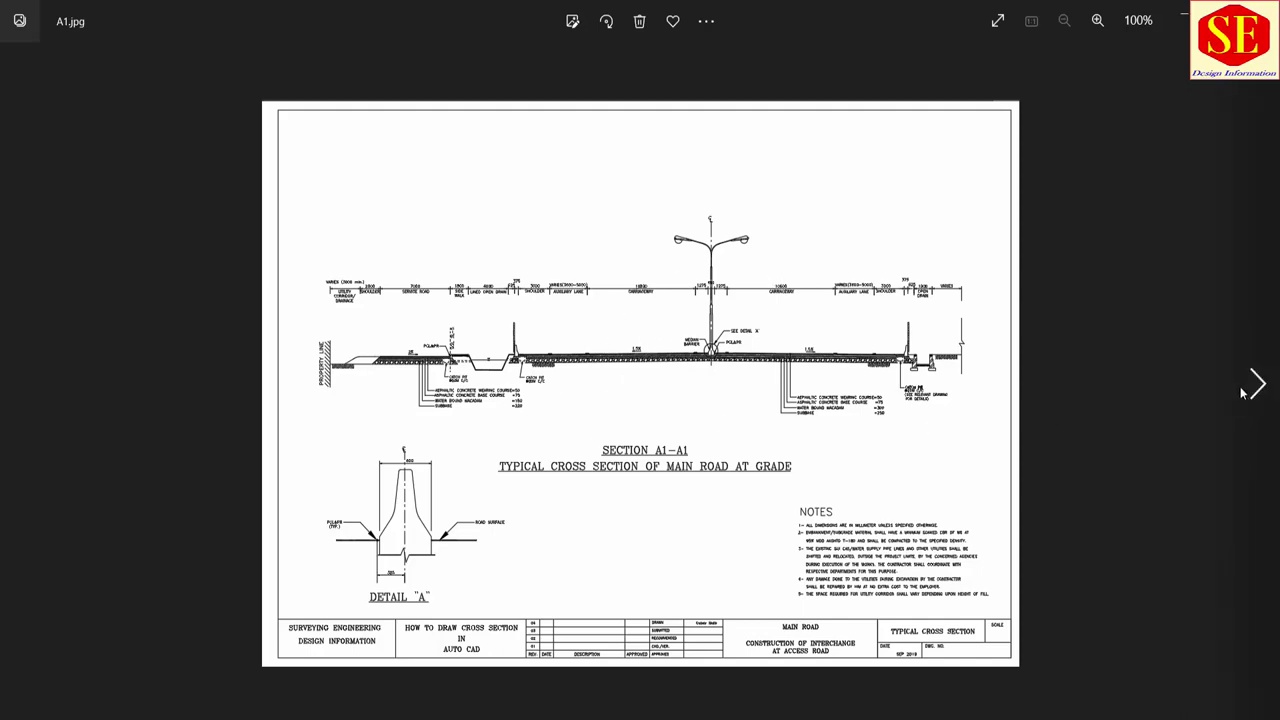
Step: Page through the reference images A2, A3, A4, A22, A111, AA11, B2, C and D to E
left_click(1258, 388)
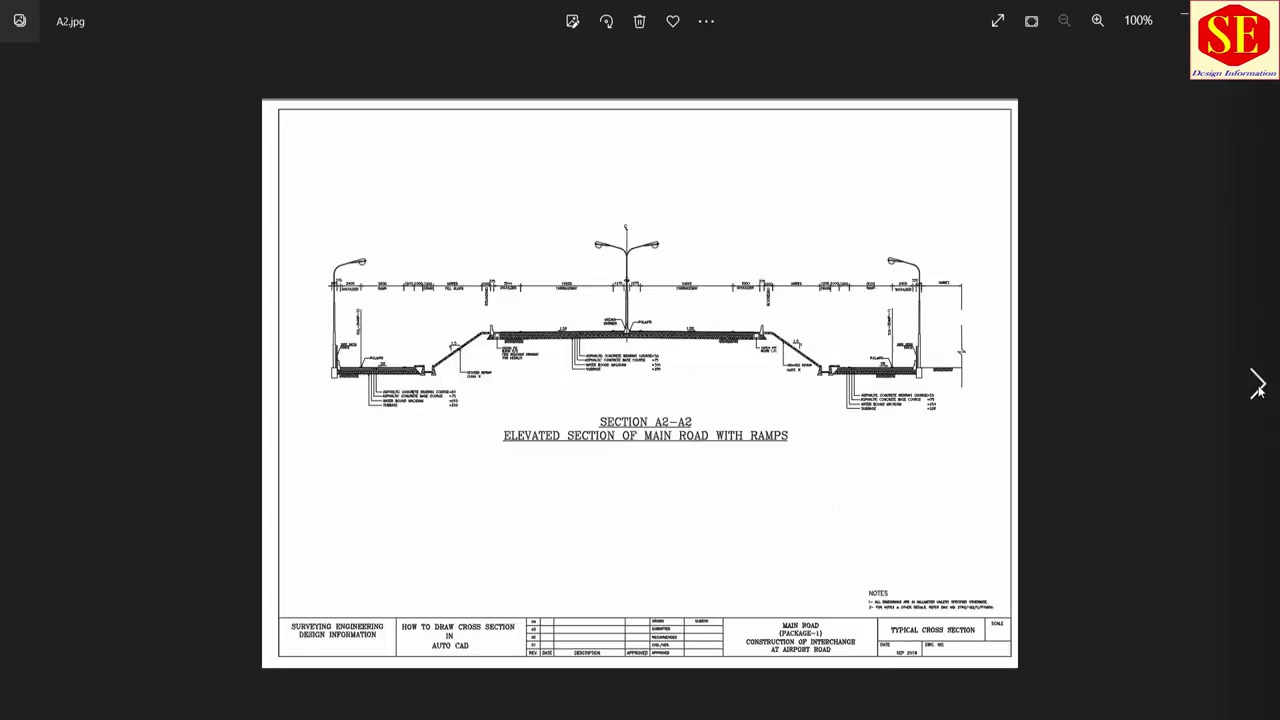
left_click(1248, 392)
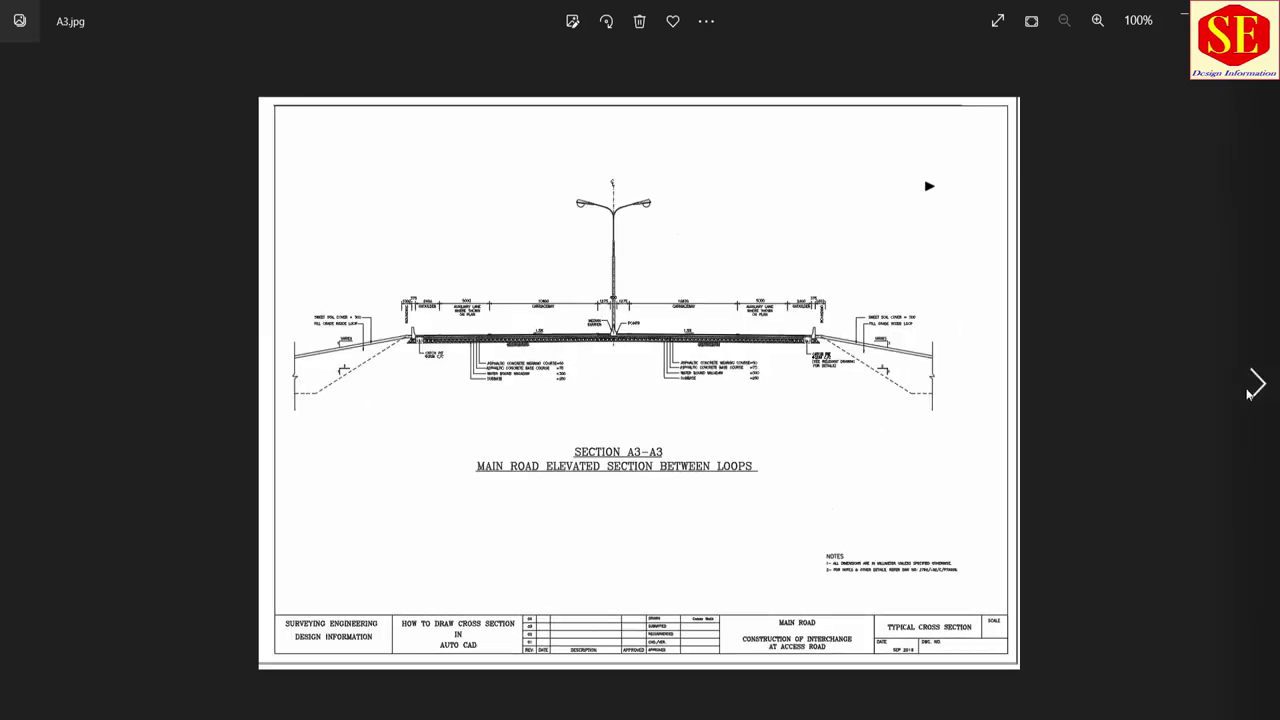
left_click(1248, 393)
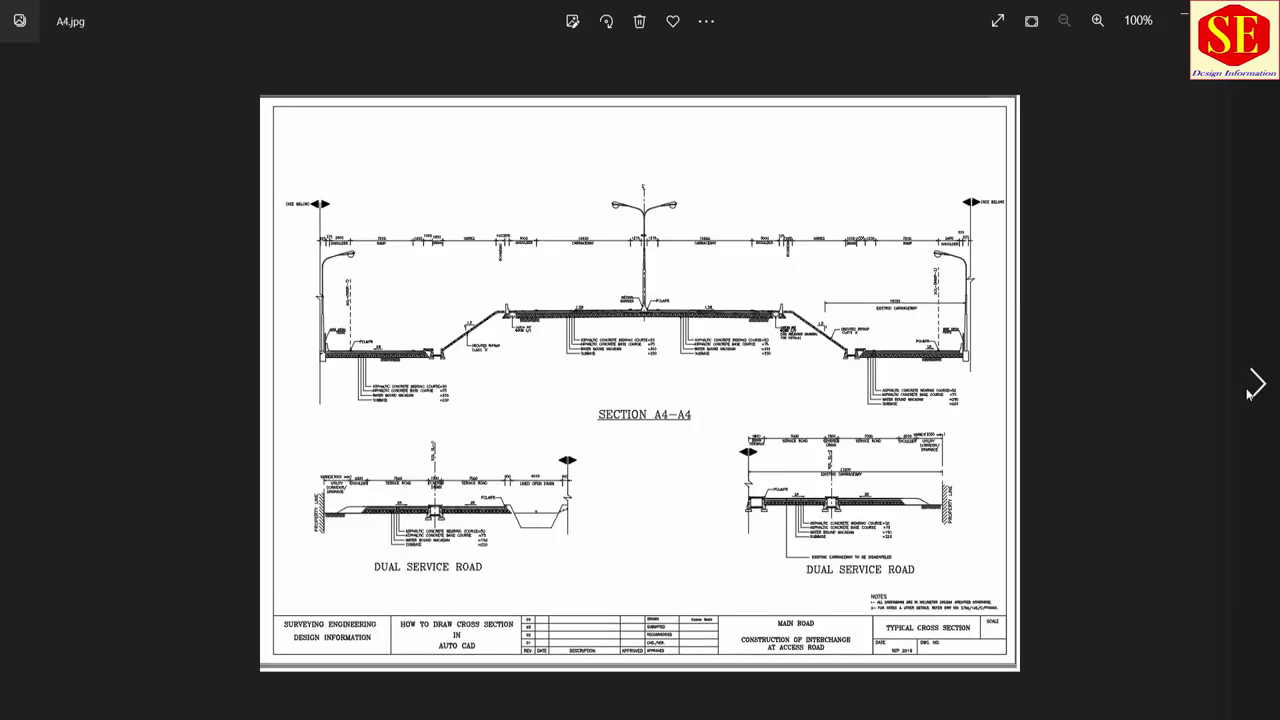
left_click(1248, 393)
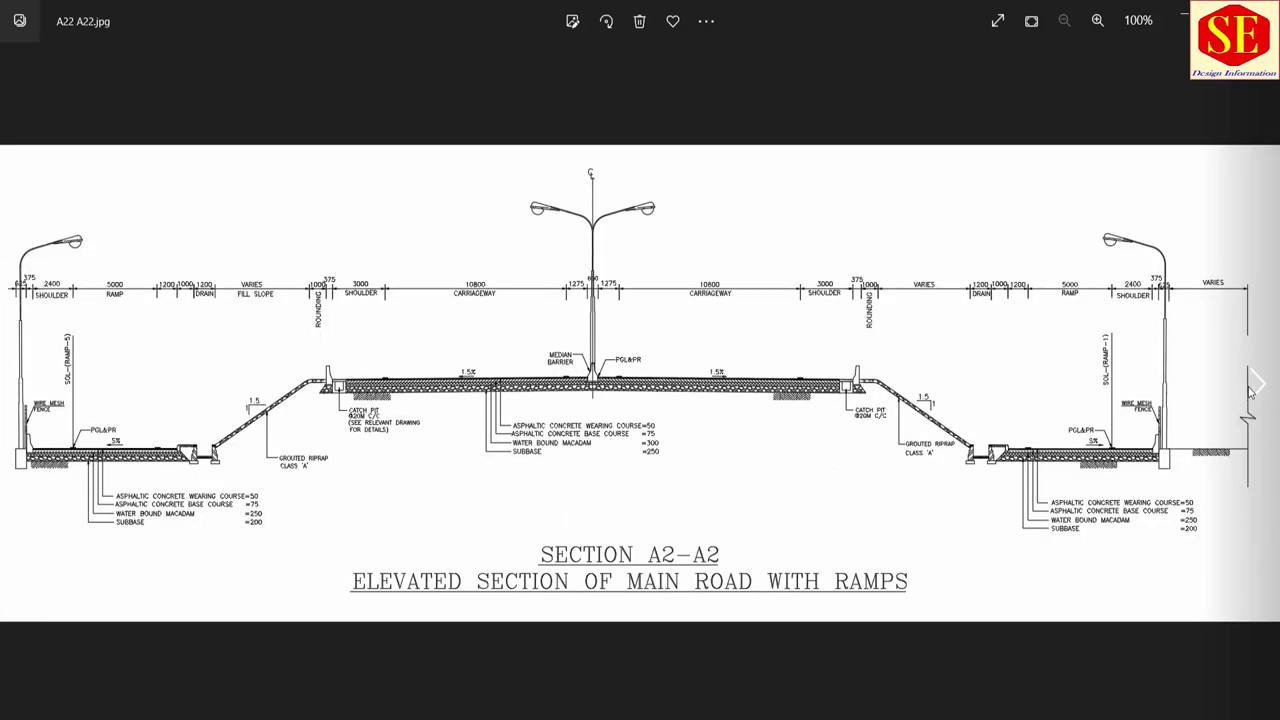
left_click(1248, 392)
left_click(1250, 393)
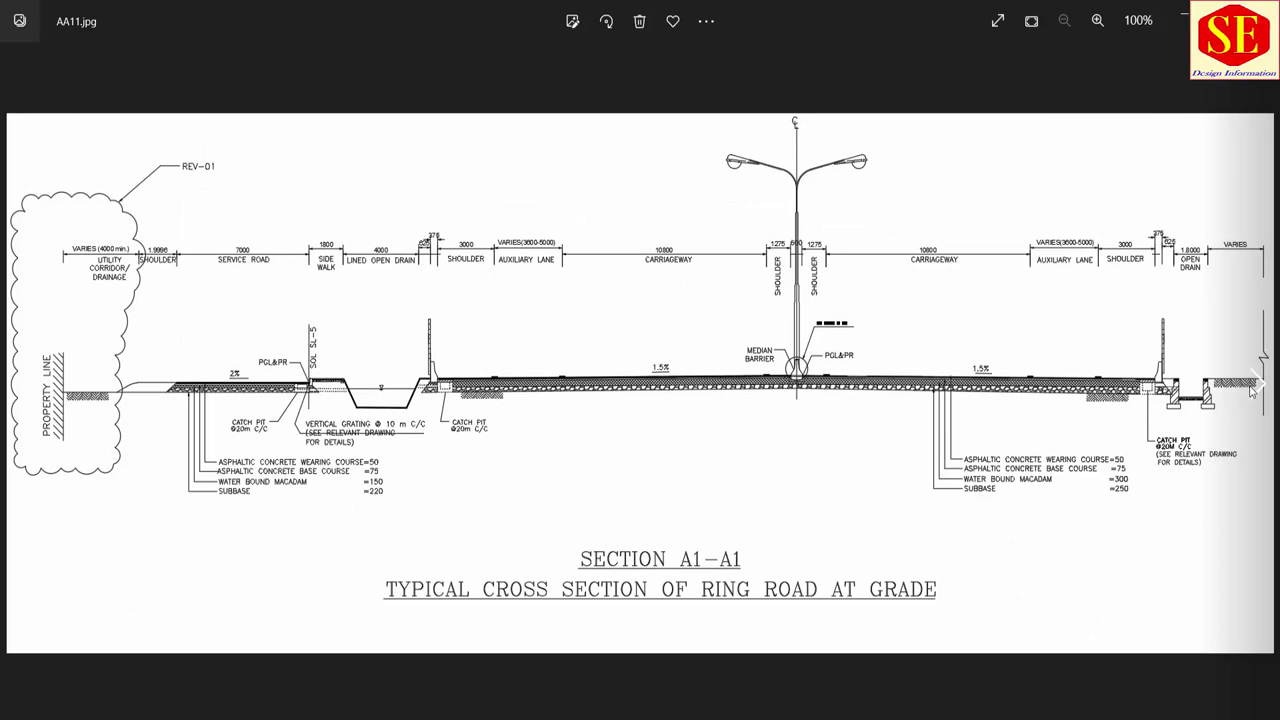
left_click(1250, 393)
left_click(1252, 392)
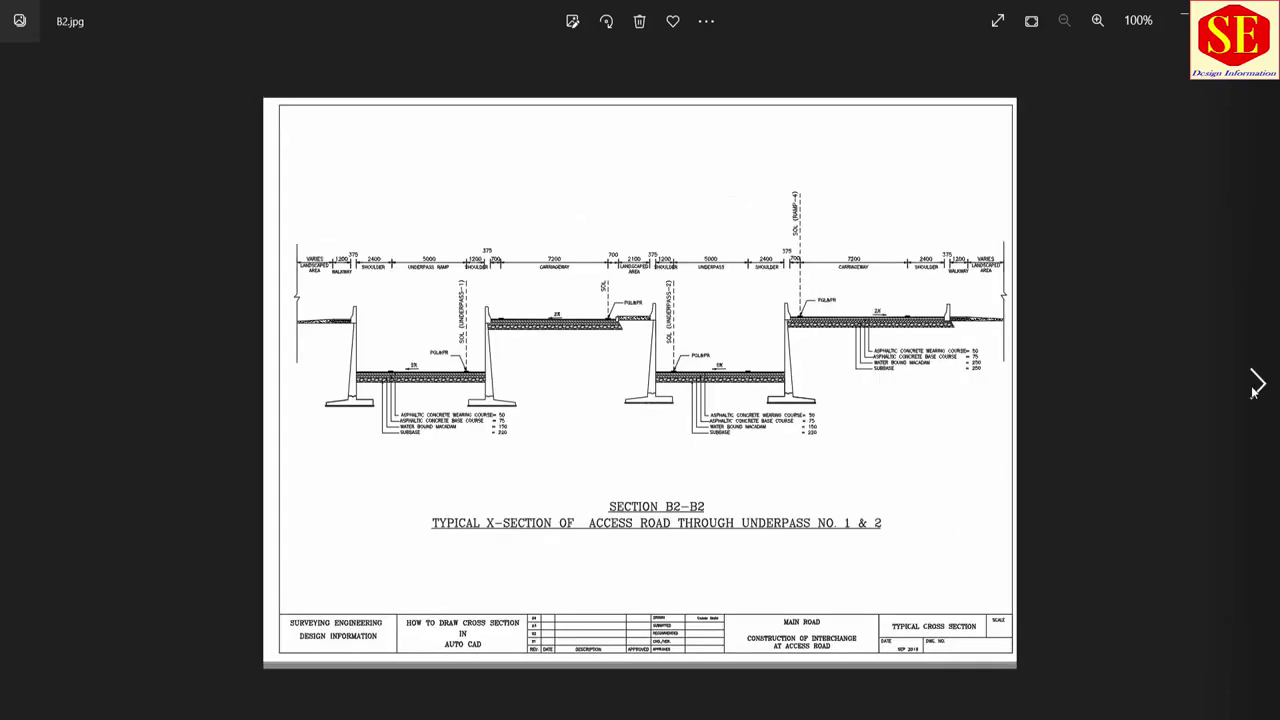
left_click(1253, 392)
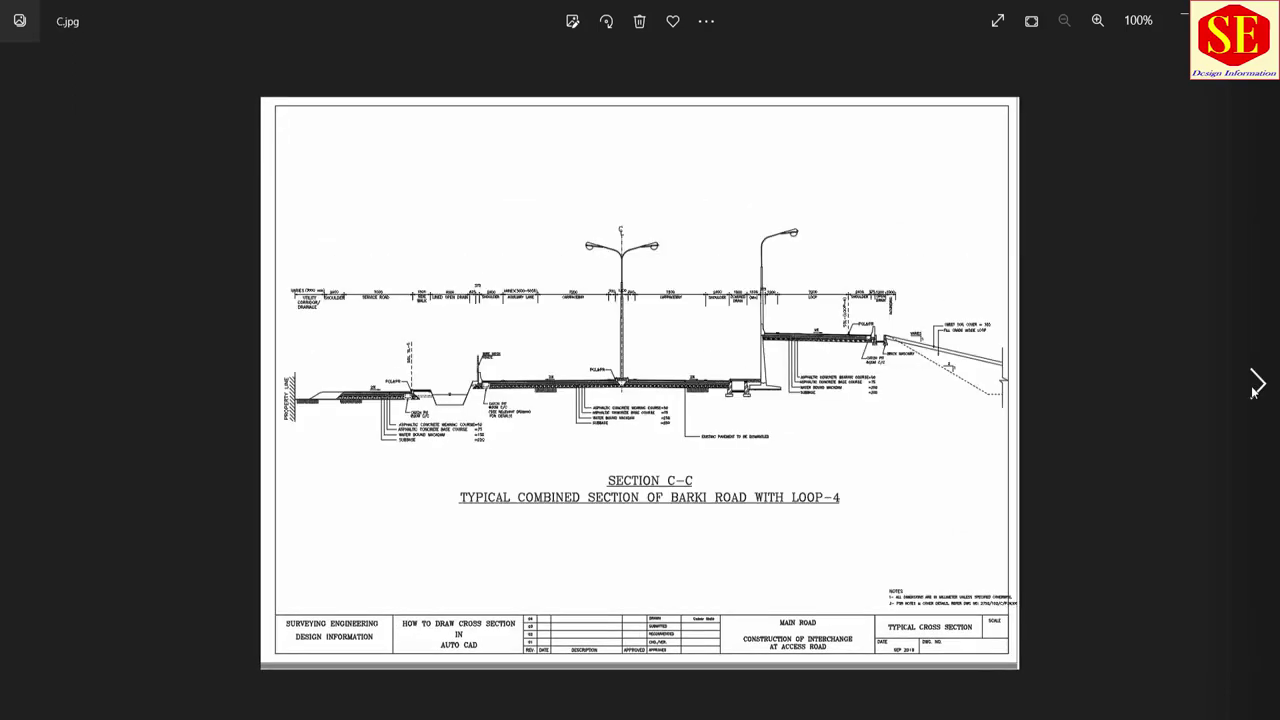
left_click(1253, 392)
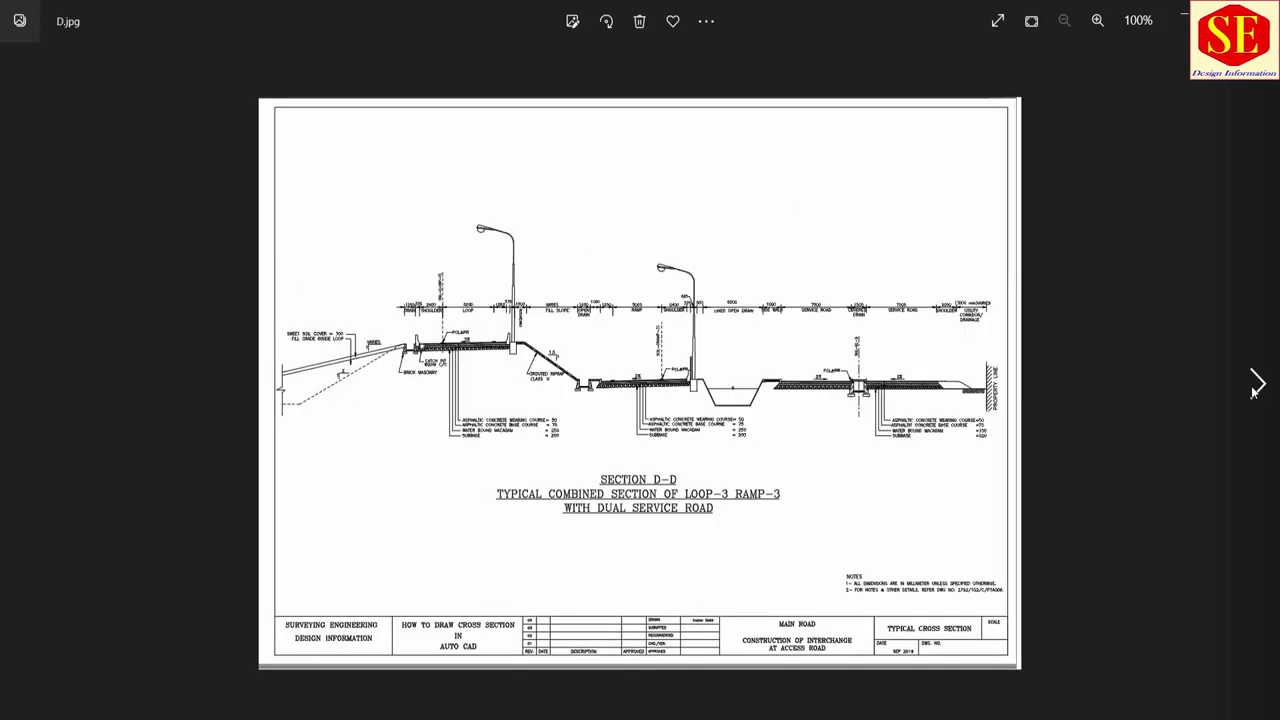
left_click(1253, 392)
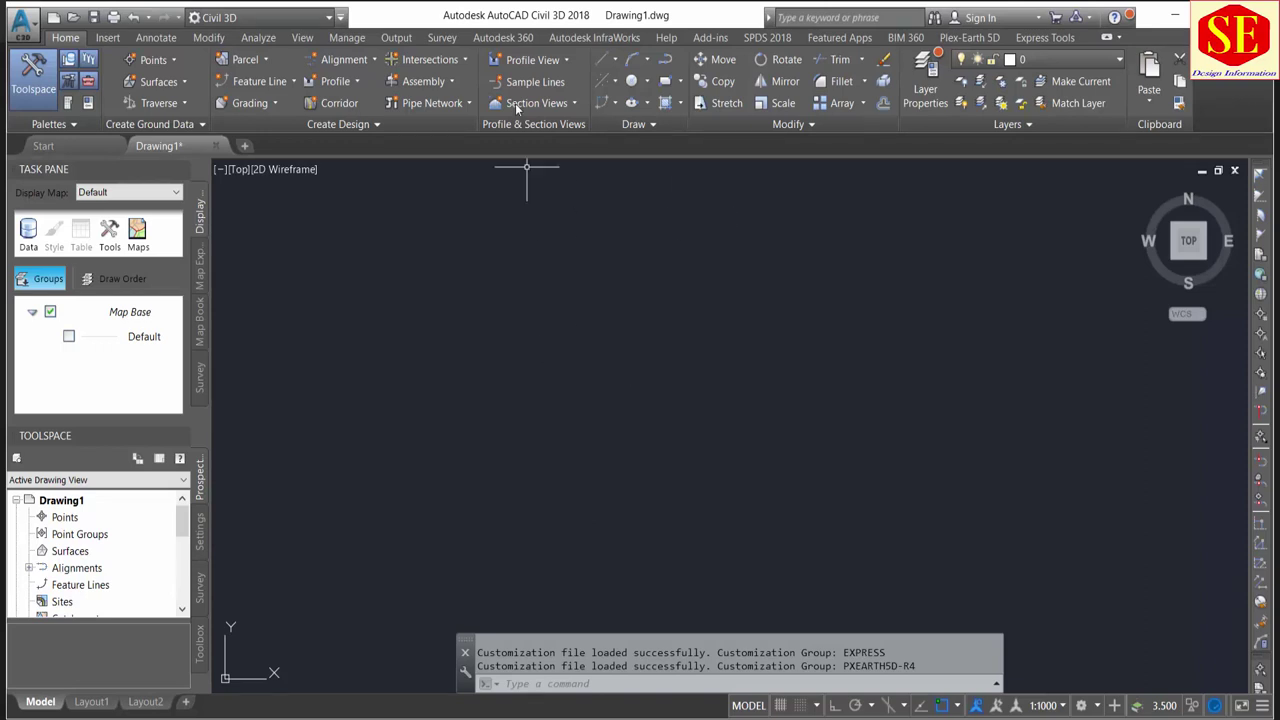
Step: Create a new assembly with default settings and place its baseline in the drawing
left_click(541, 85)
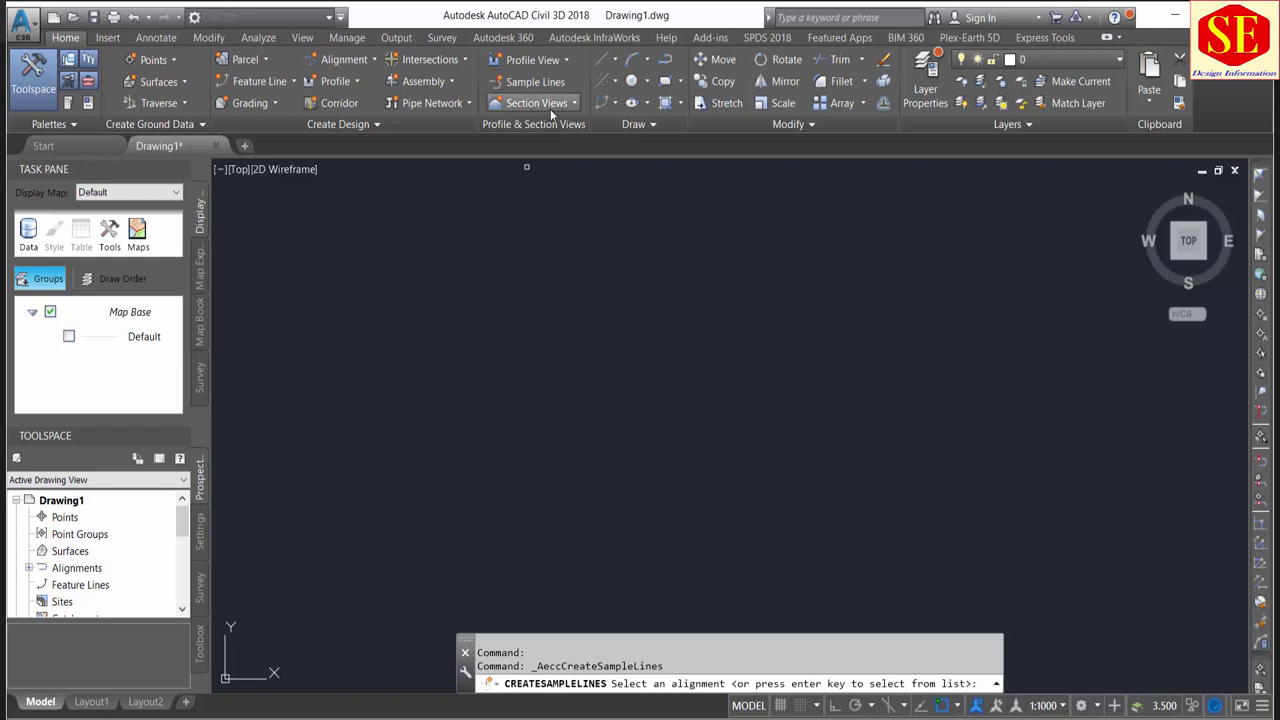
left_click(447, 82)
left_click(452, 109)
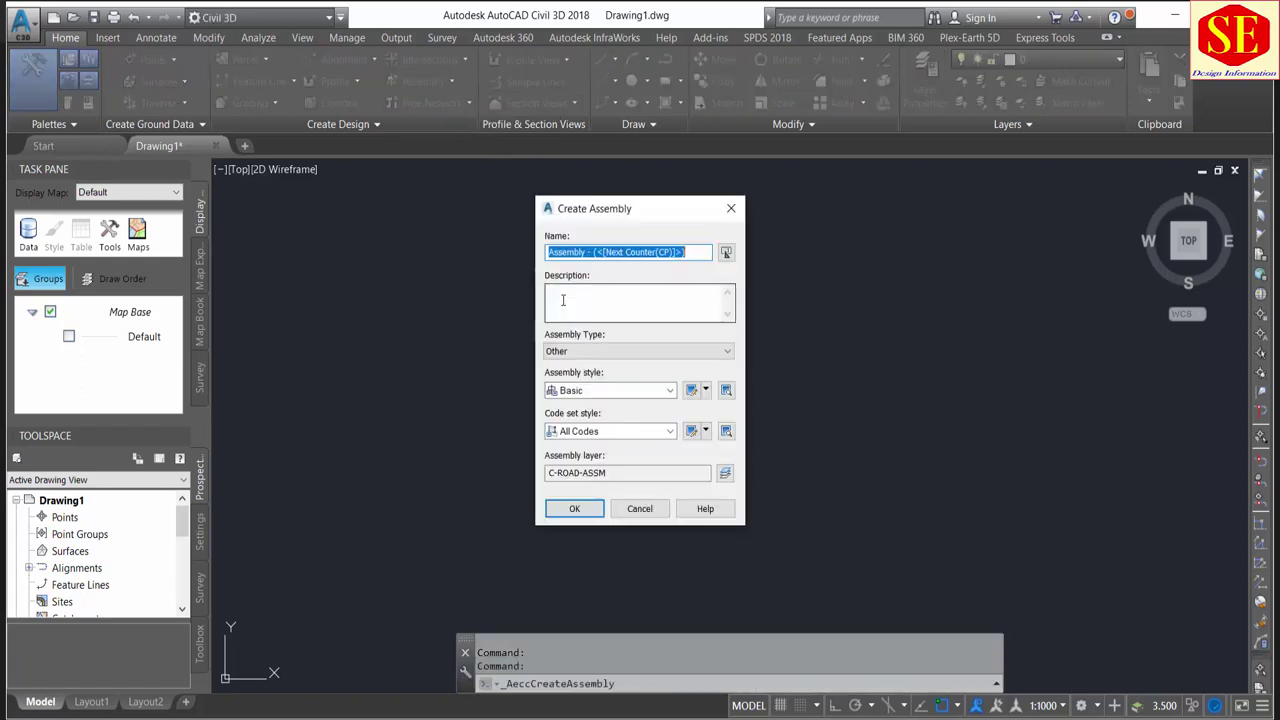
left_click(575, 509)
left_click(729, 427)
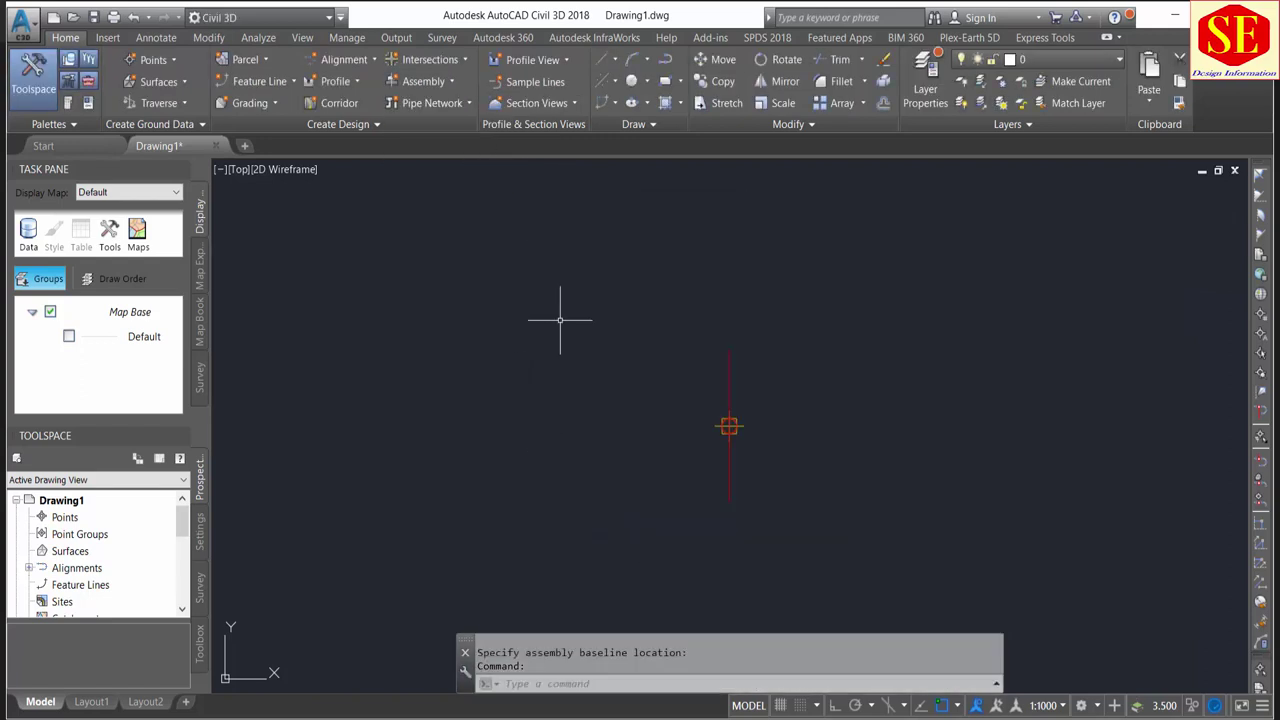
left_click(729, 427)
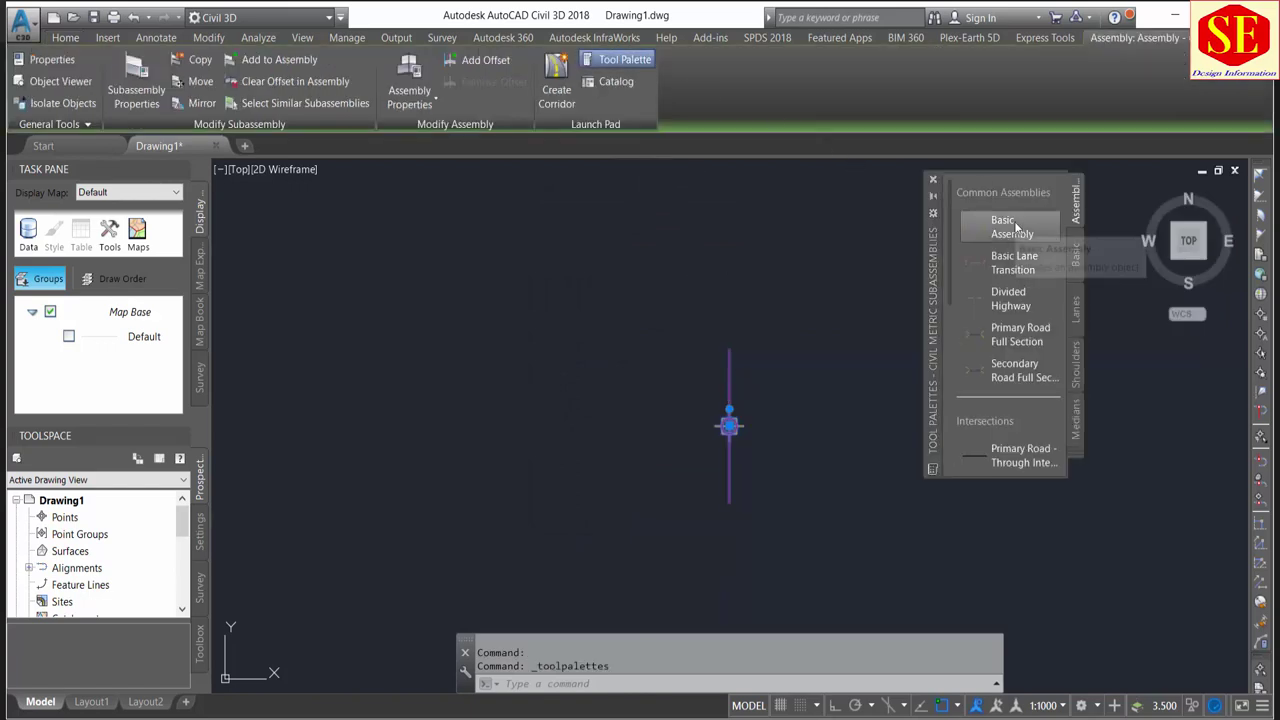
Step: Browse the subassembly palette categories and place a Basic Assembly in the drawing
scroll(1025, 333, "down", 3)
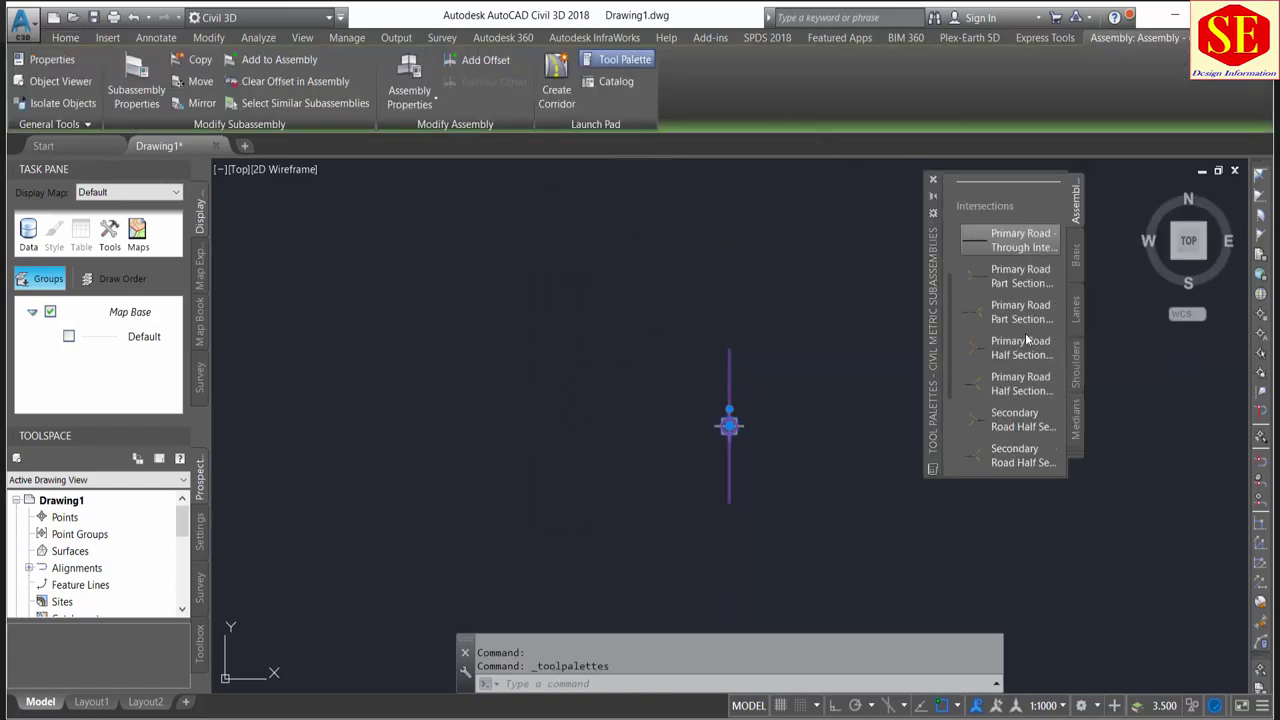
scroll(1025, 333, "down", 3)
scroll(1031, 370, "up", 5)
left_click(1075, 255)
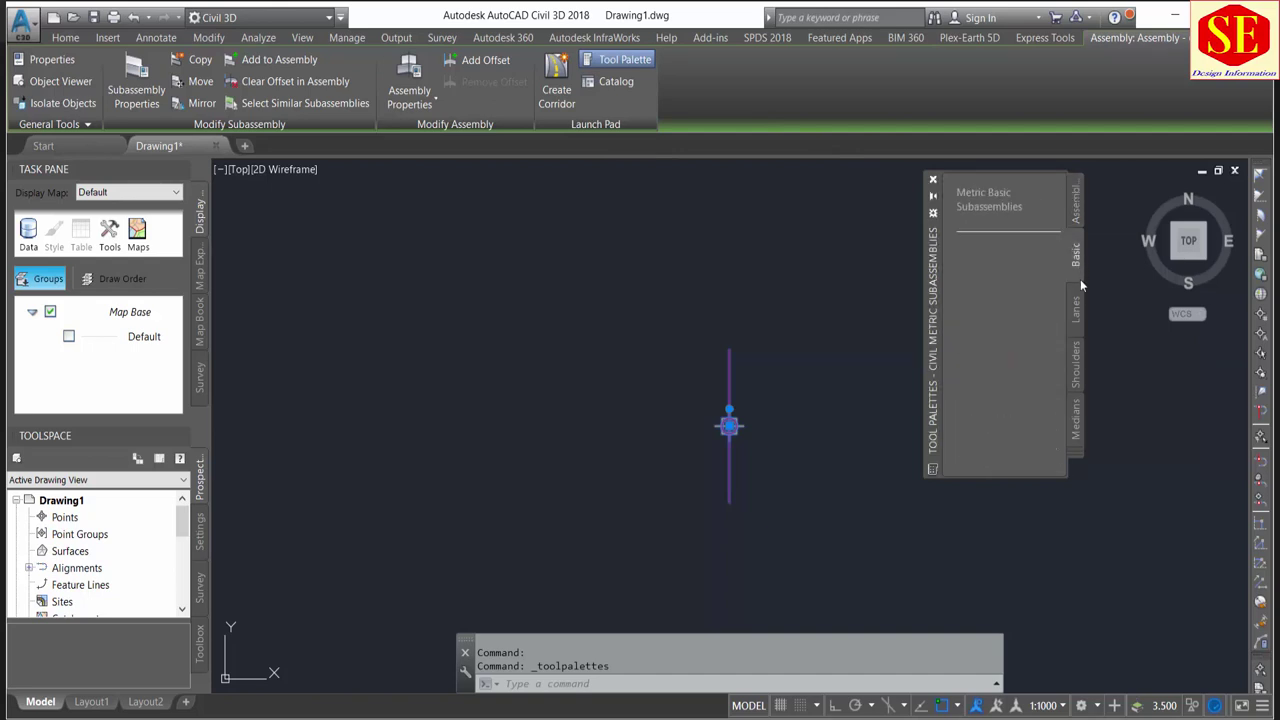
left_click(1075, 308)
left_click(1077, 365)
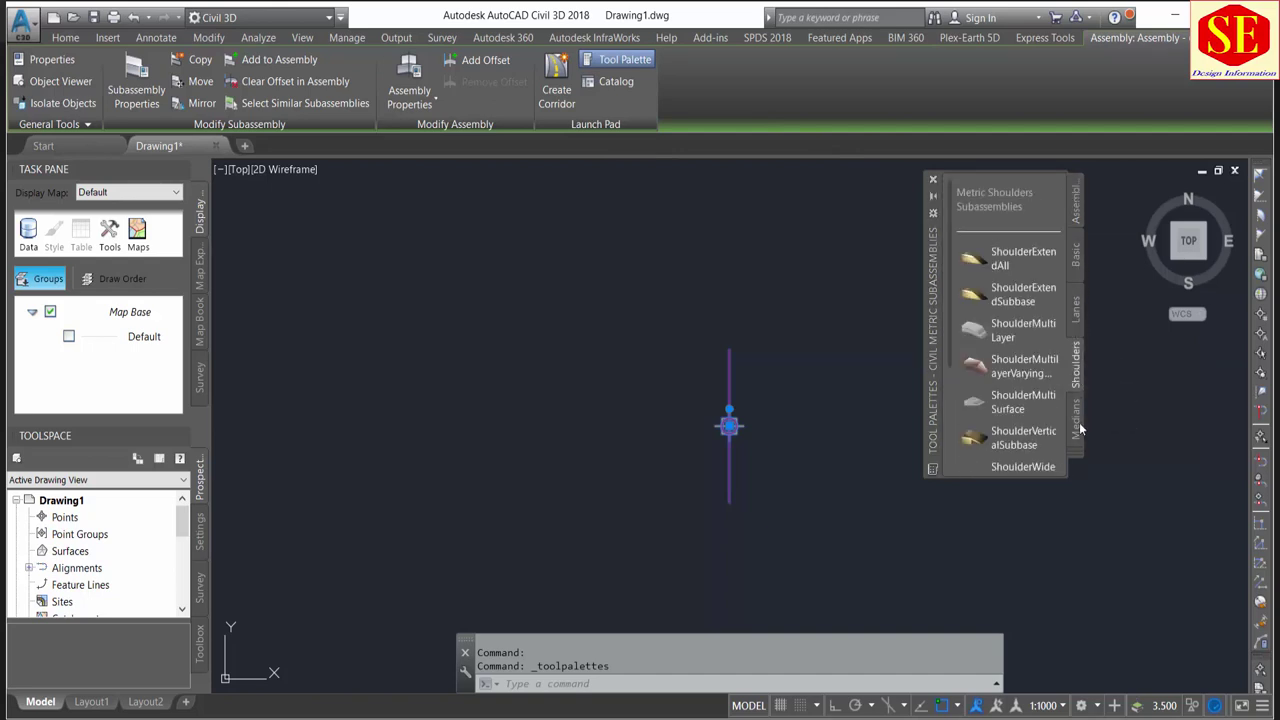
left_click(1076, 420)
left_click(1077, 215)
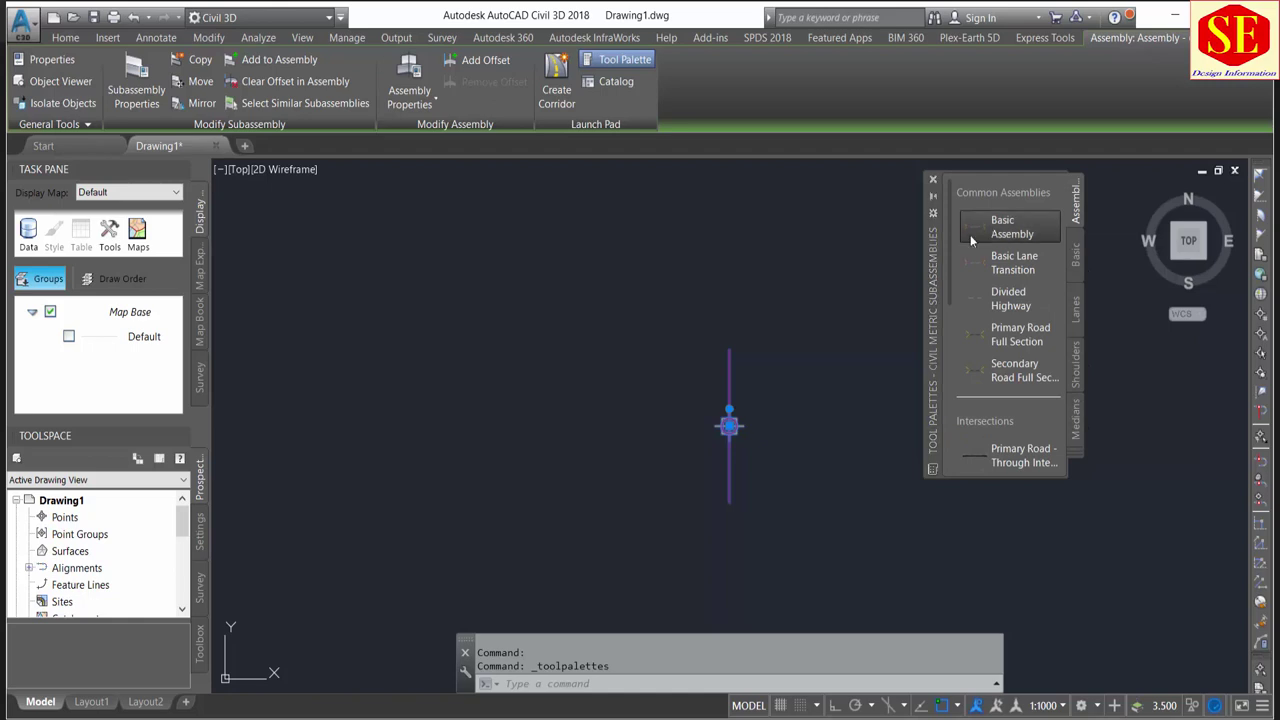
left_click(972, 232)
left_click(531, 234)
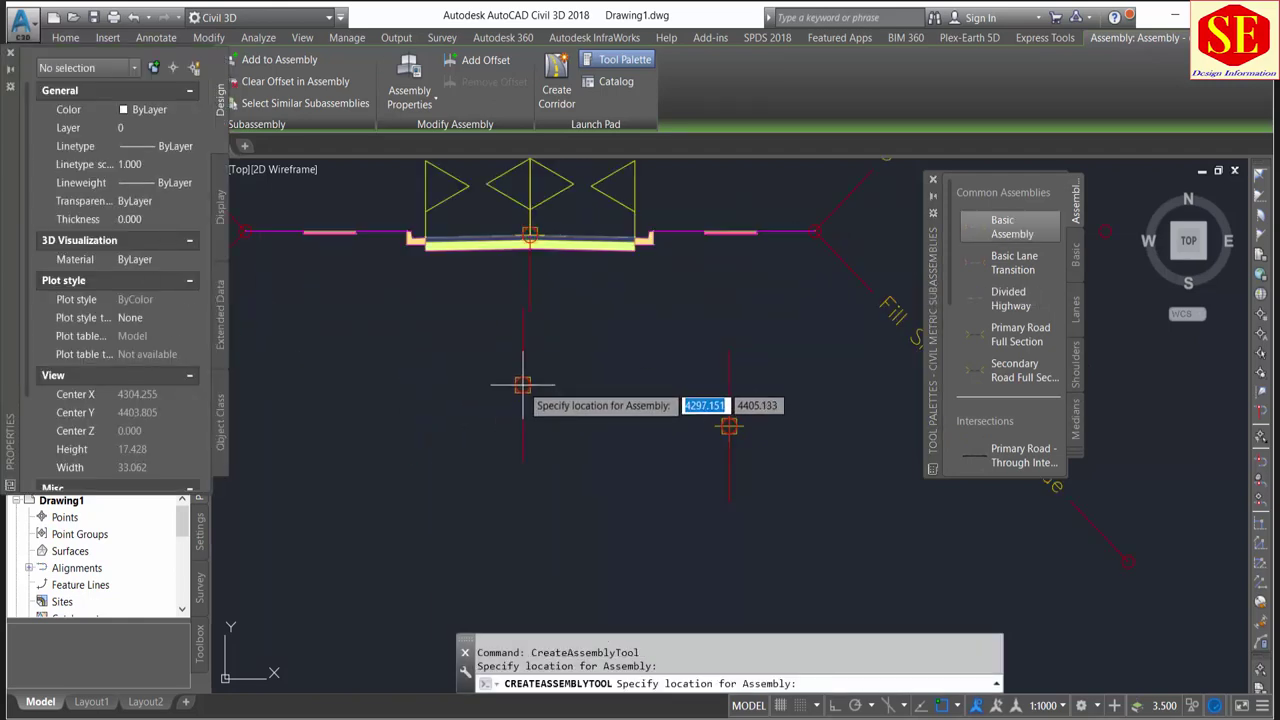
Step: Place Divided Highway and Primary Road Full Section assemblies below the basic one
scroll(520, 383, "down", 2)
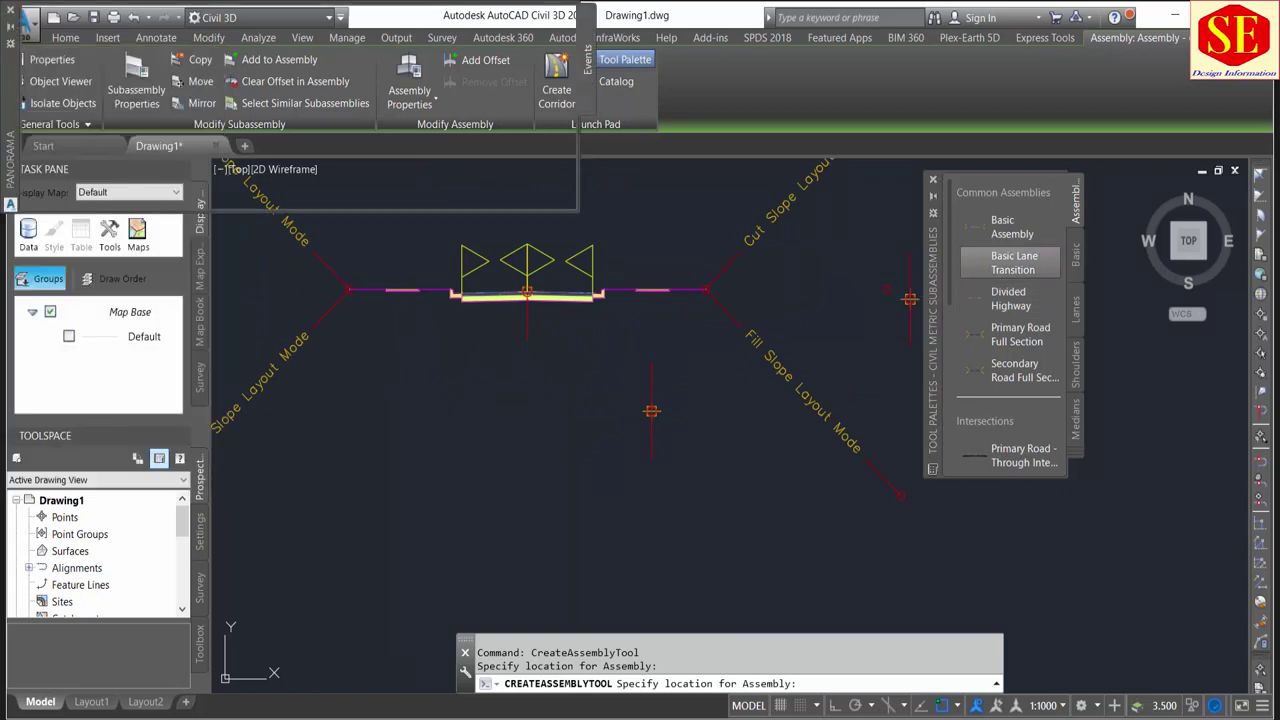
scroll(564, 455, "down", 2)
left_click(522, 533)
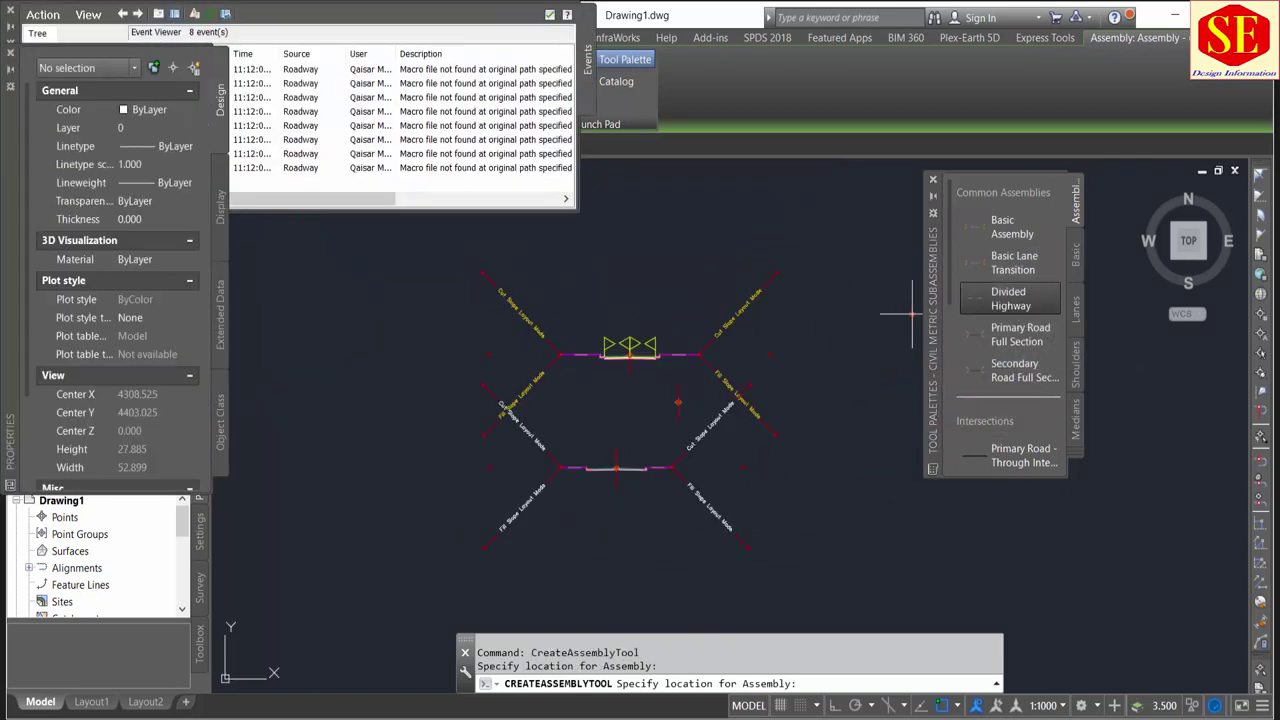
left_click(1015, 300)
scroll(791, 229, "down", 2)
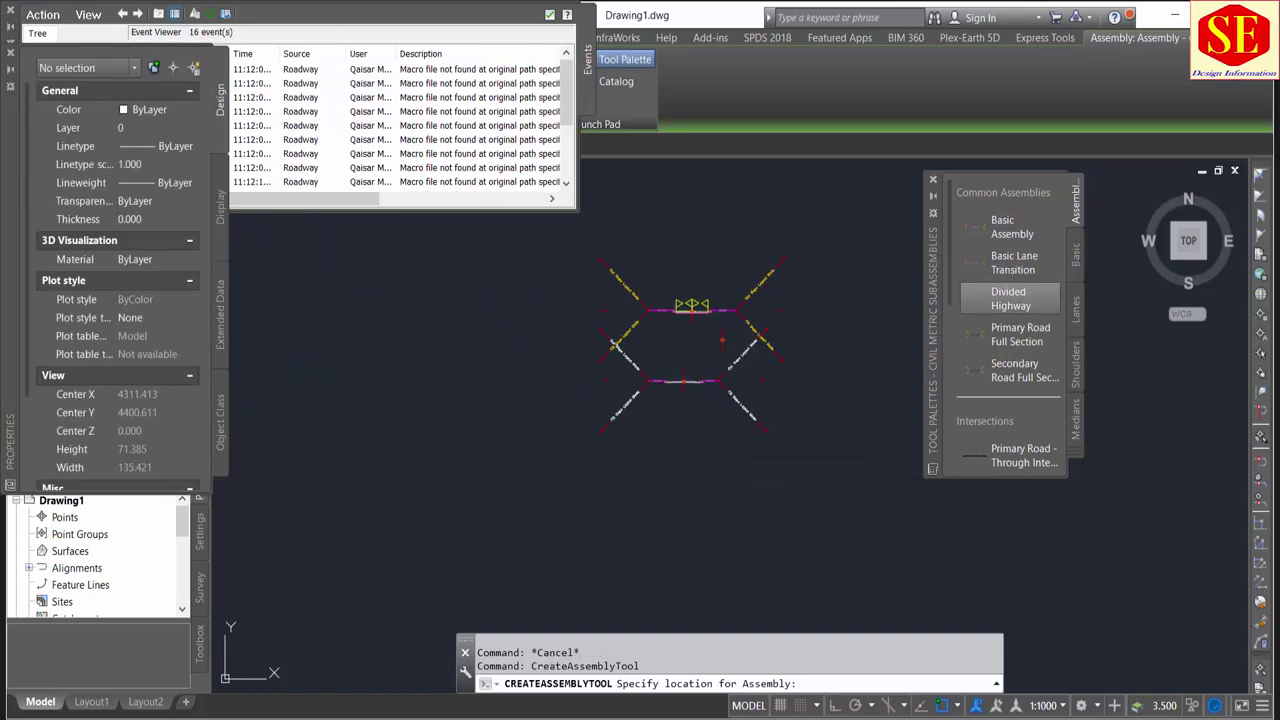
scroll(664, 522, "up", 3)
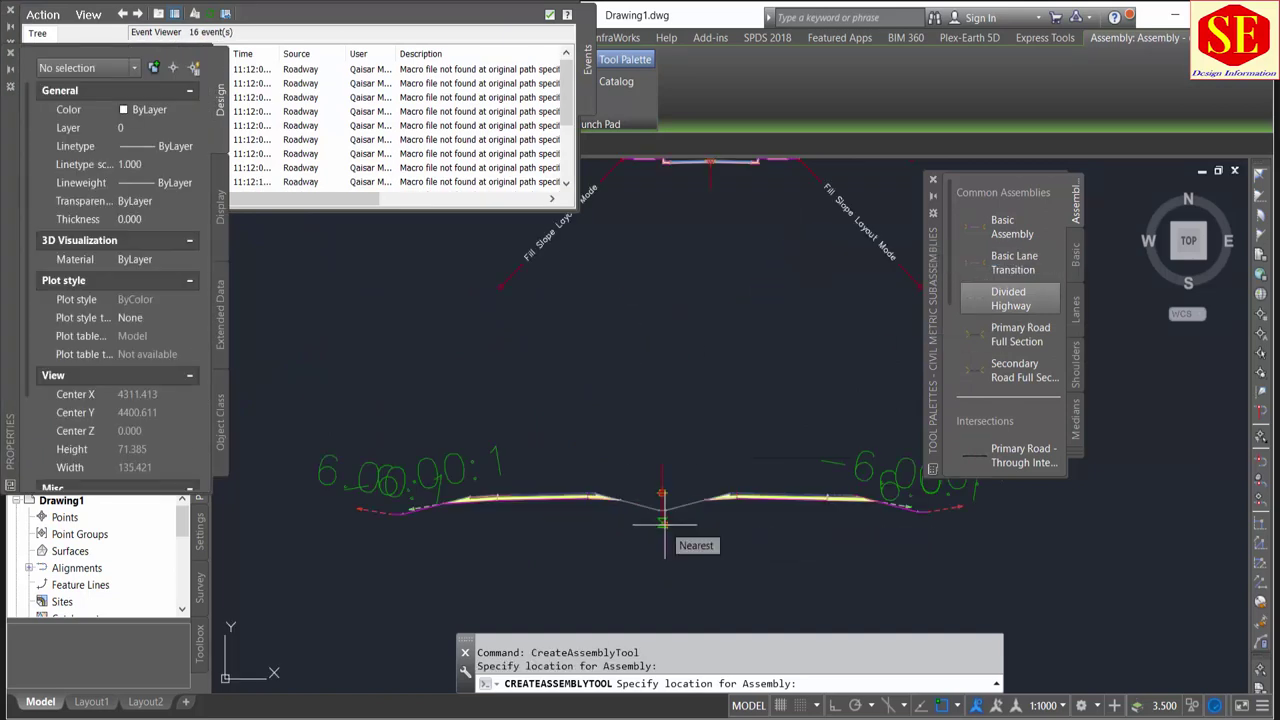
left_click(1015, 334)
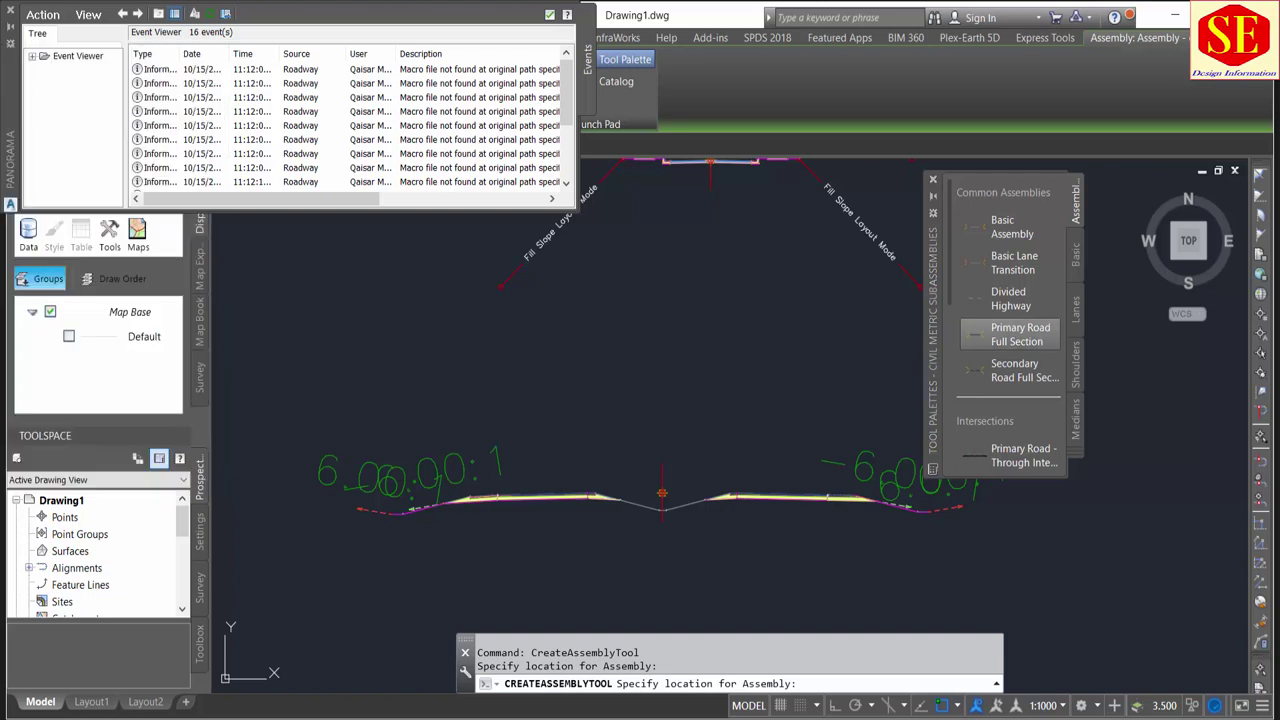
scroll(650, 300, "down", 2)
scroll(638, 546, "down", 1)
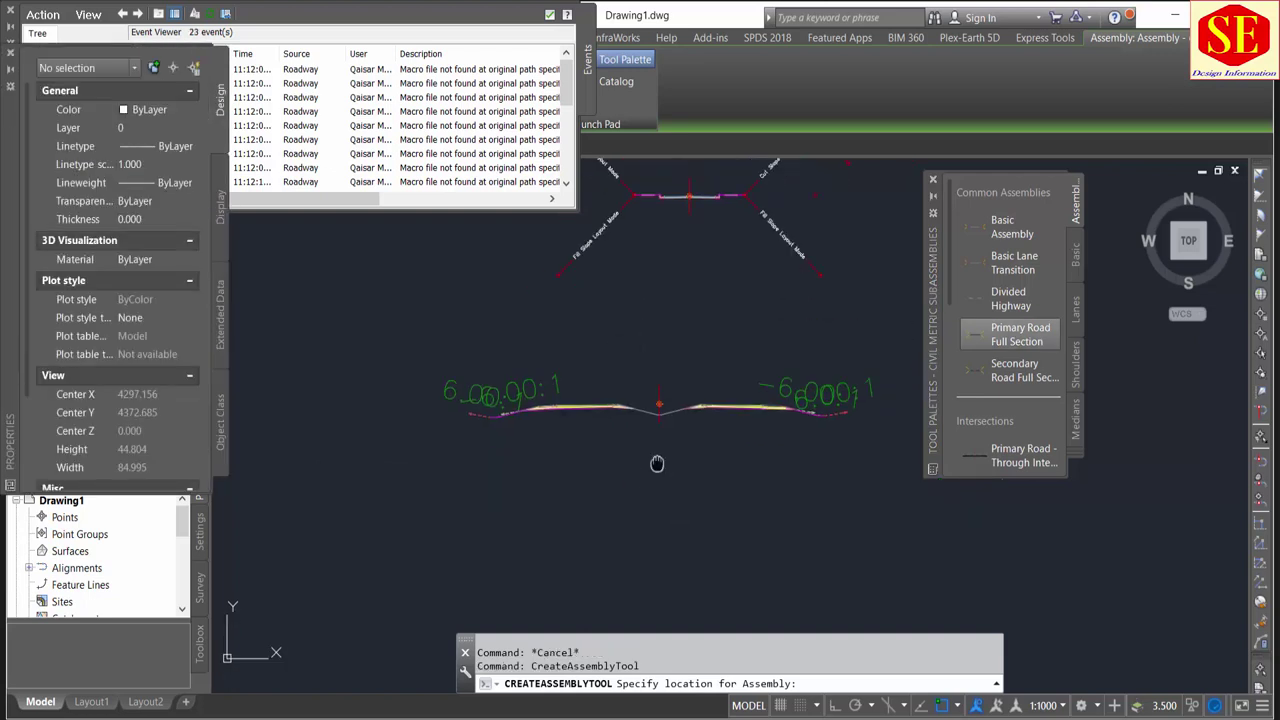
scroll(568, 460, "up", 1)
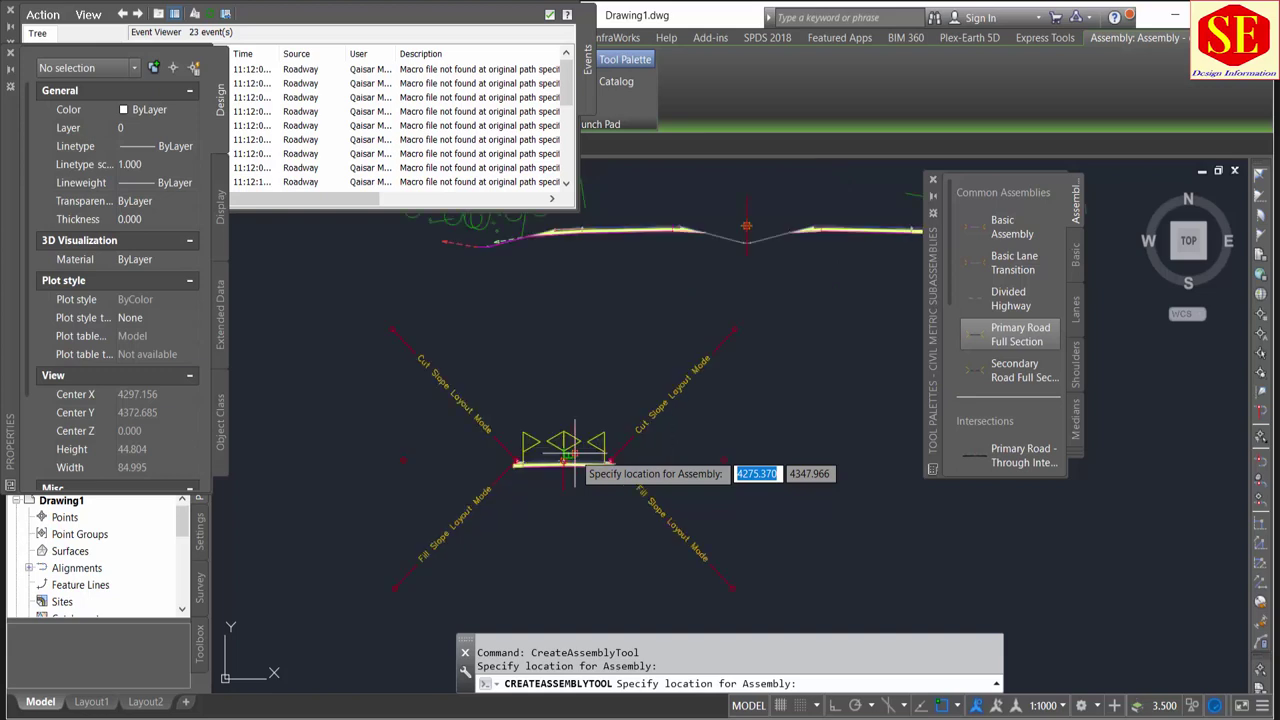
scroll(572, 452, "up", 3)
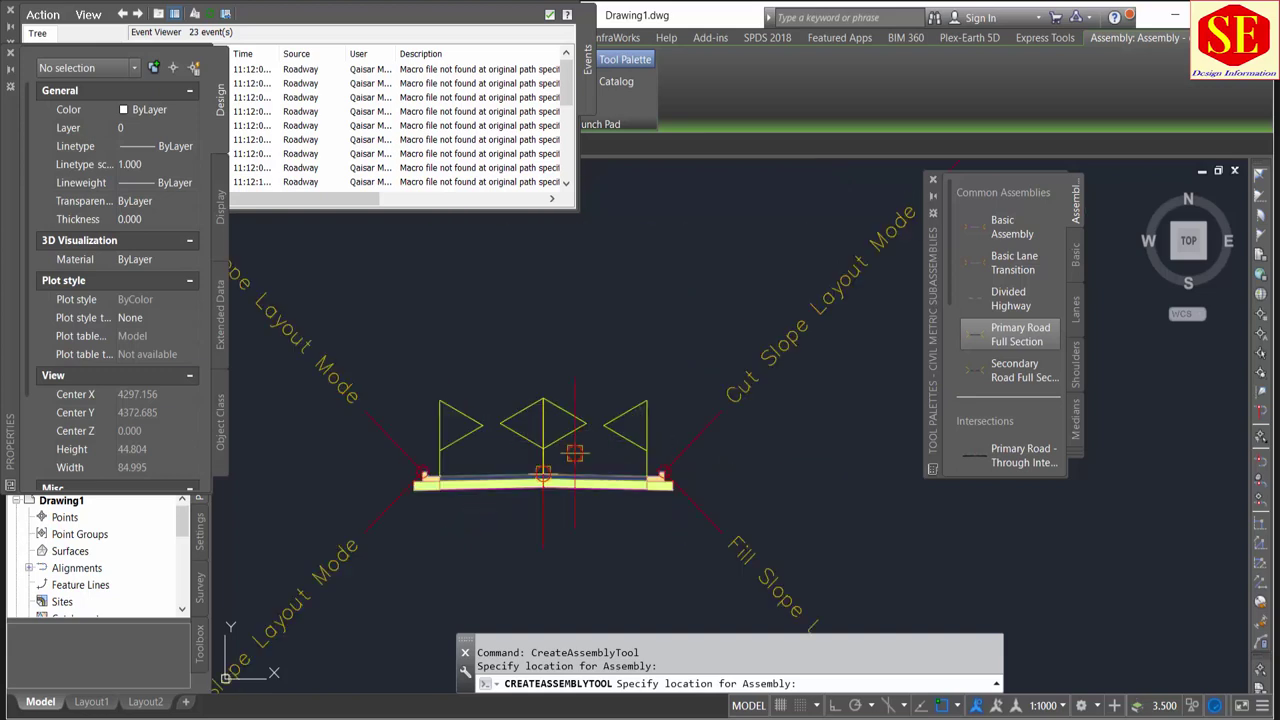
Step: Cancel further placement, window-select all the assemblies and start ERASE
key("Escape")
scroll(600, 420, "down", 5)
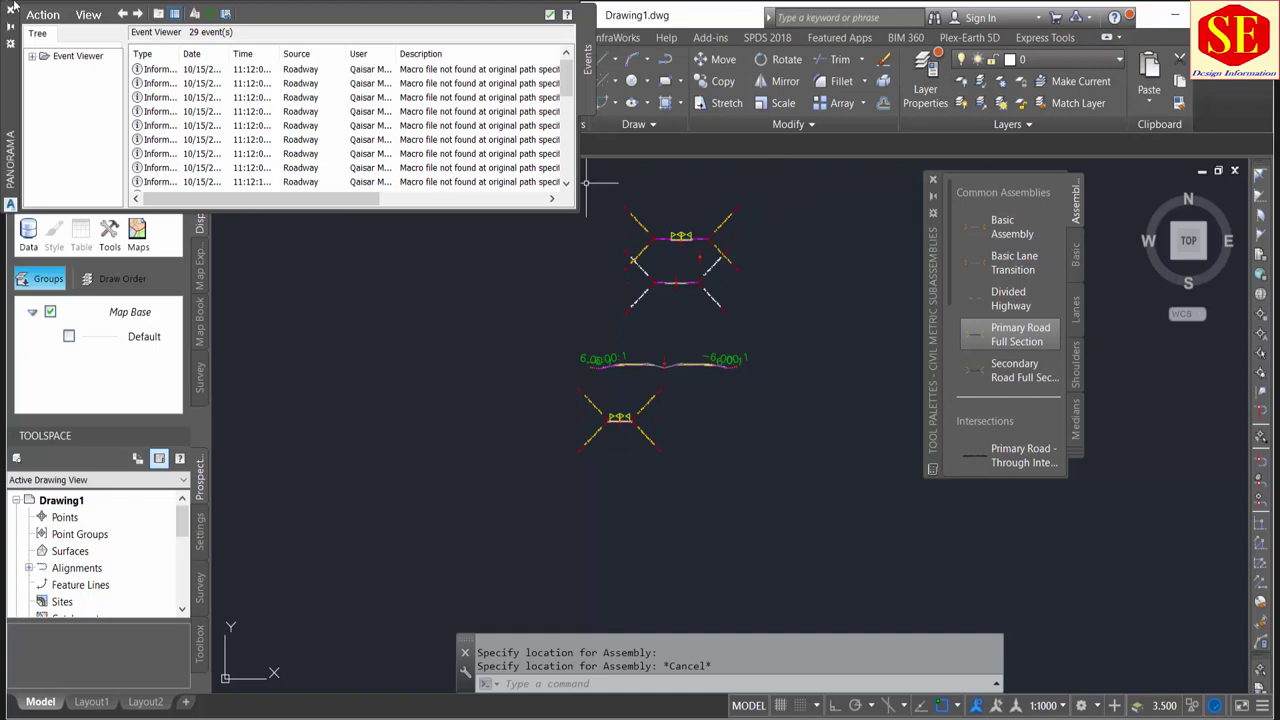
left_click(784, 186)
left_click(498, 502)
type("e")
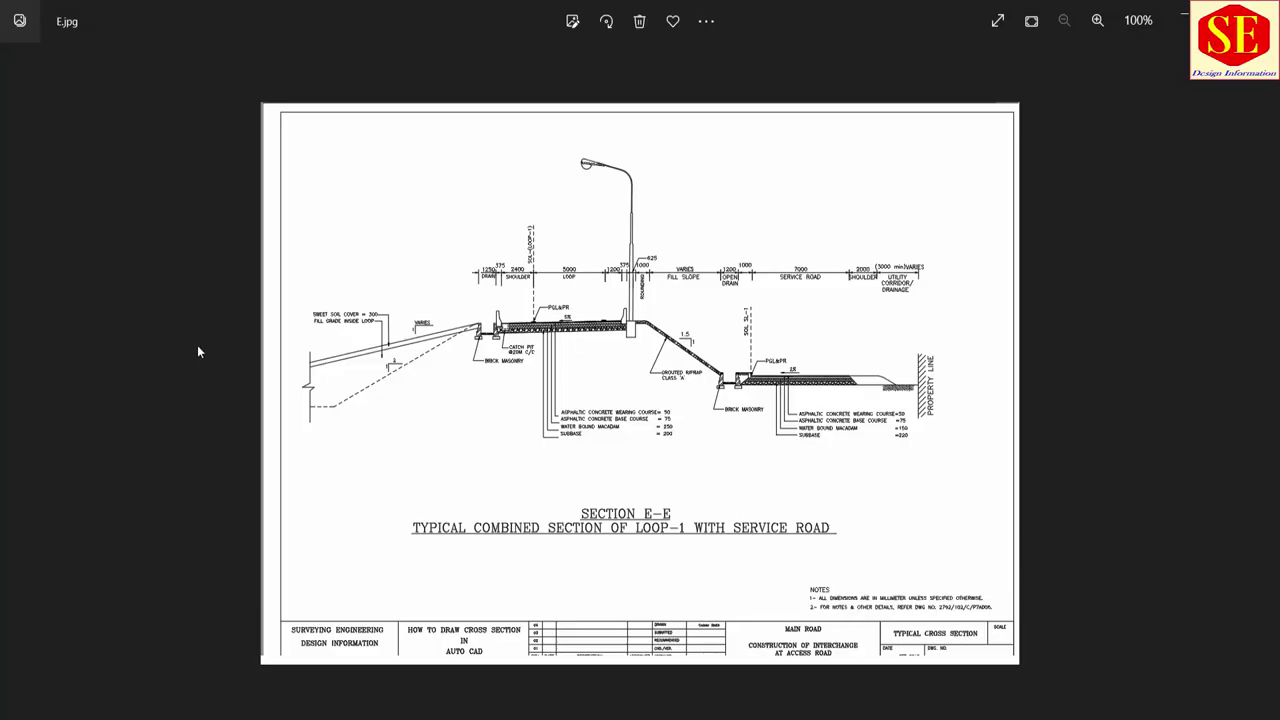
Step: Step back from E.jpg through B2 and AA11 to the A22 A22.jpg section image
left_click(13, 395)
left_click(13, 395)
left_click(13, 395)
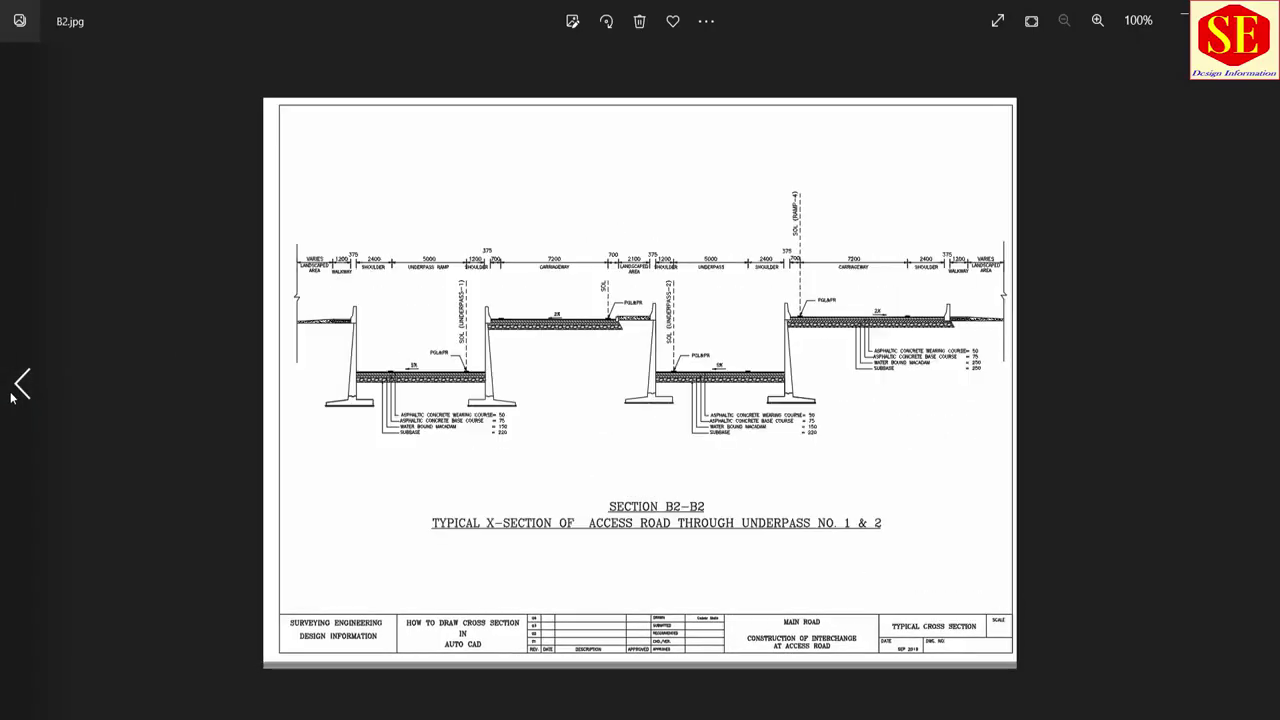
left_click(18, 392)
left_click(22, 392)
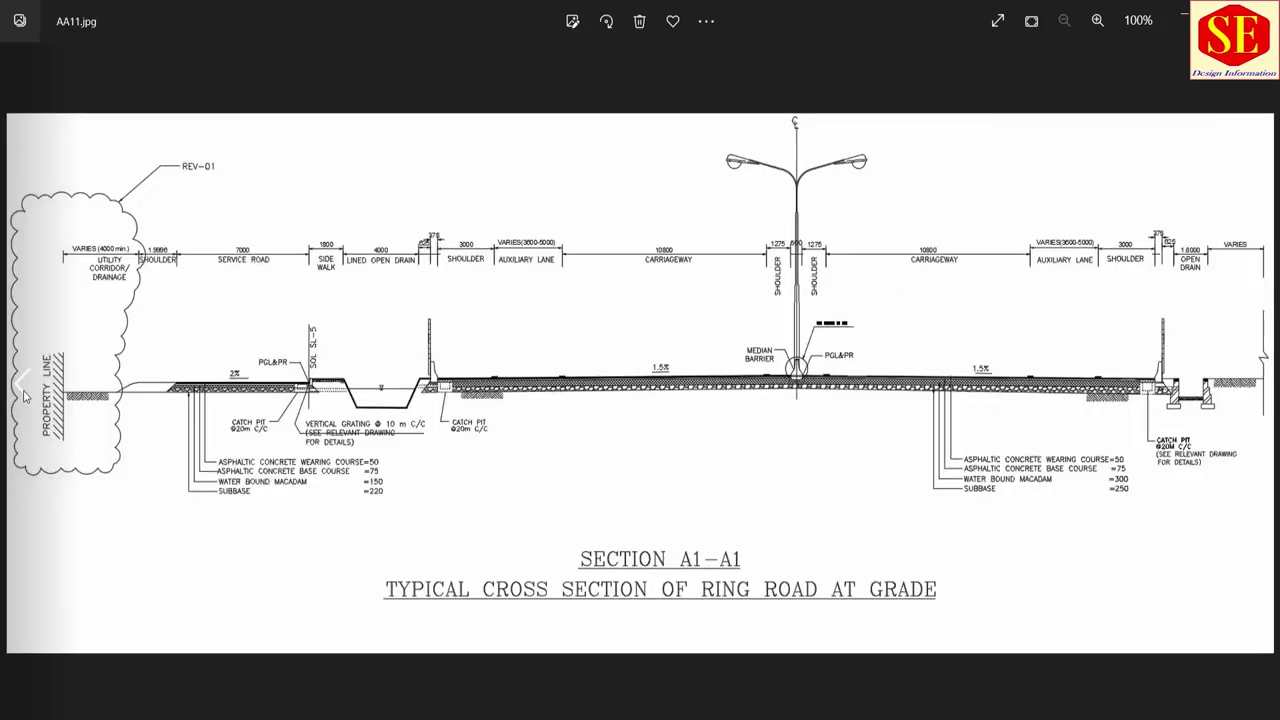
left_click(22, 392)
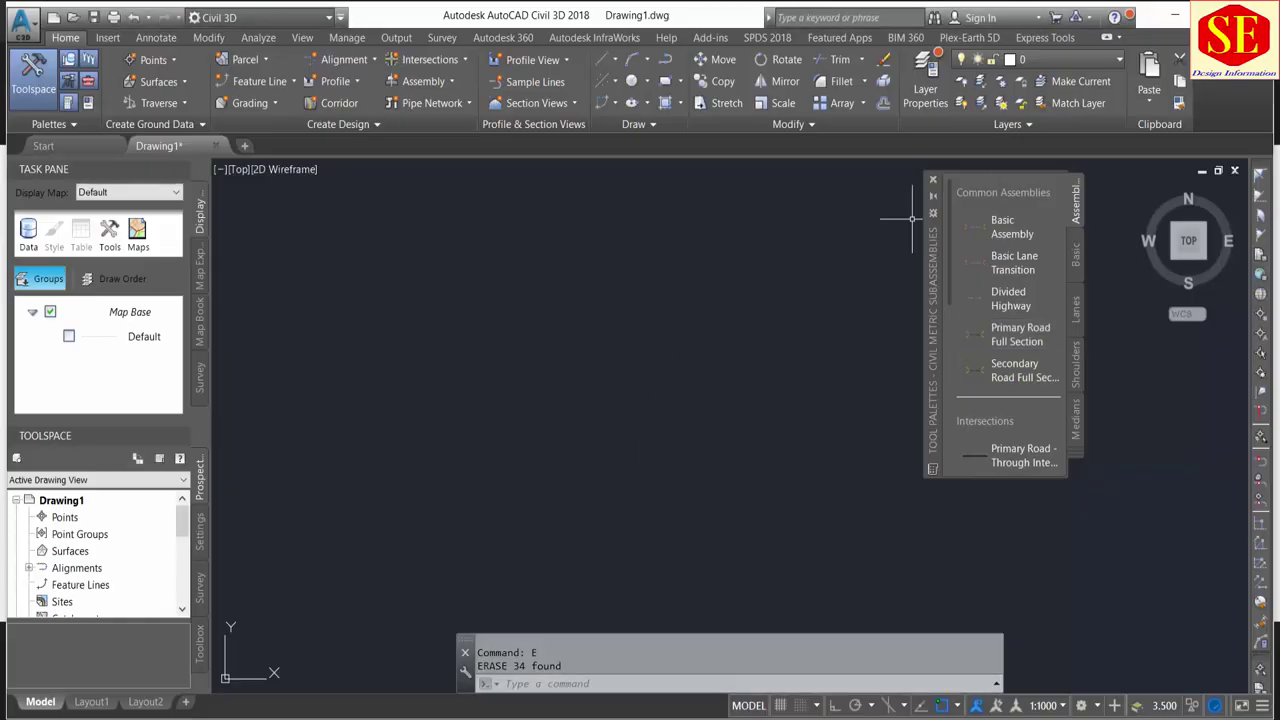
Step: Close the subassembly palette and draw one vertical line with the L command
left_click(933, 180)
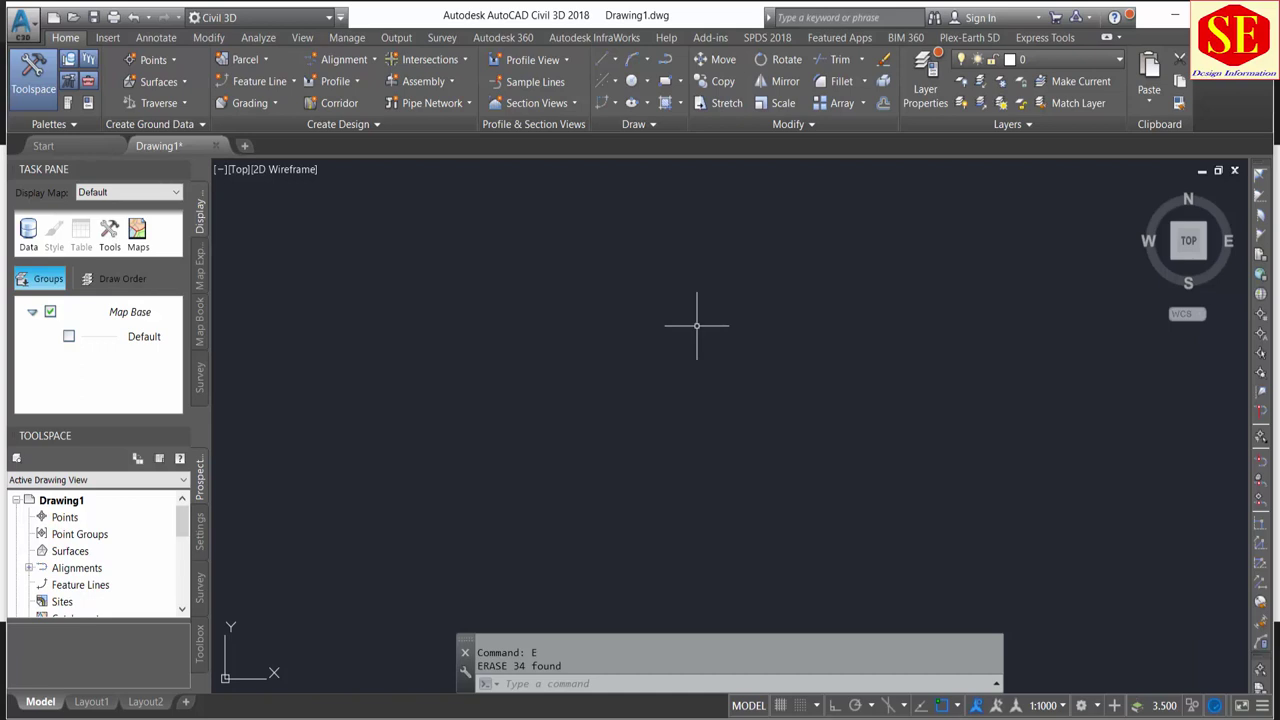
type("l")
key("Return")
left_click(545, 263)
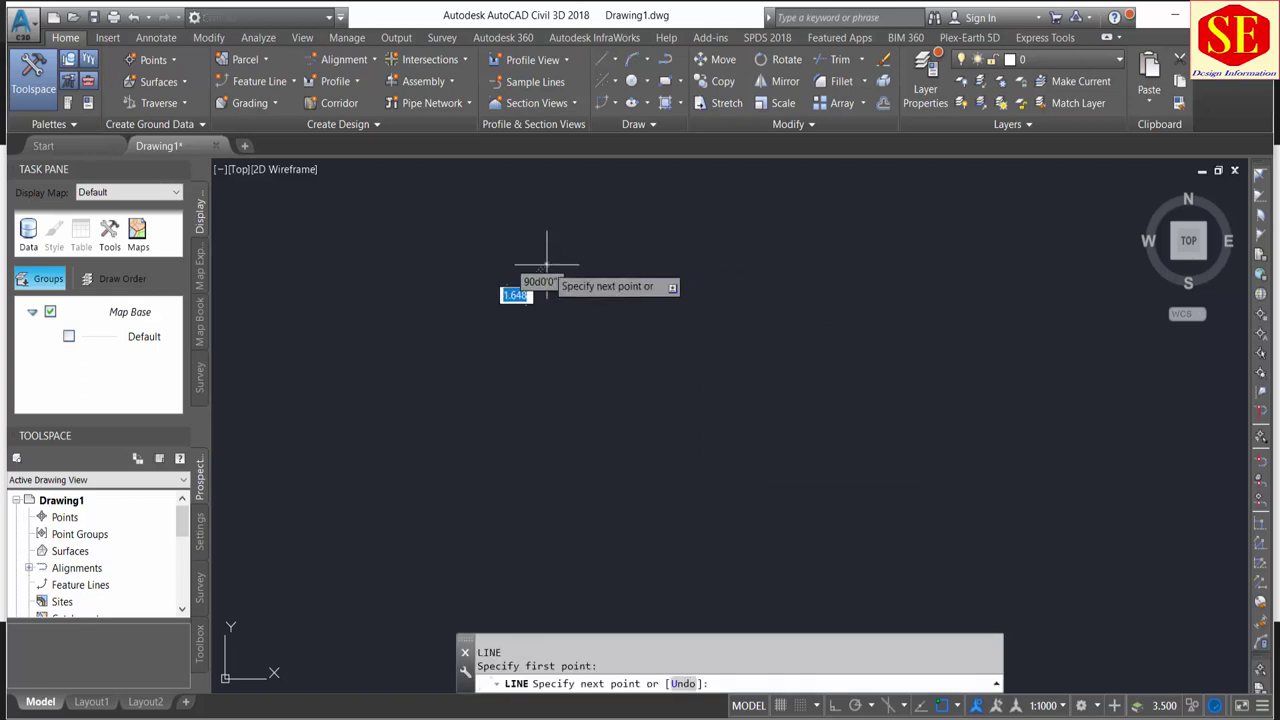
left_click(547, 440)
key("Escape")
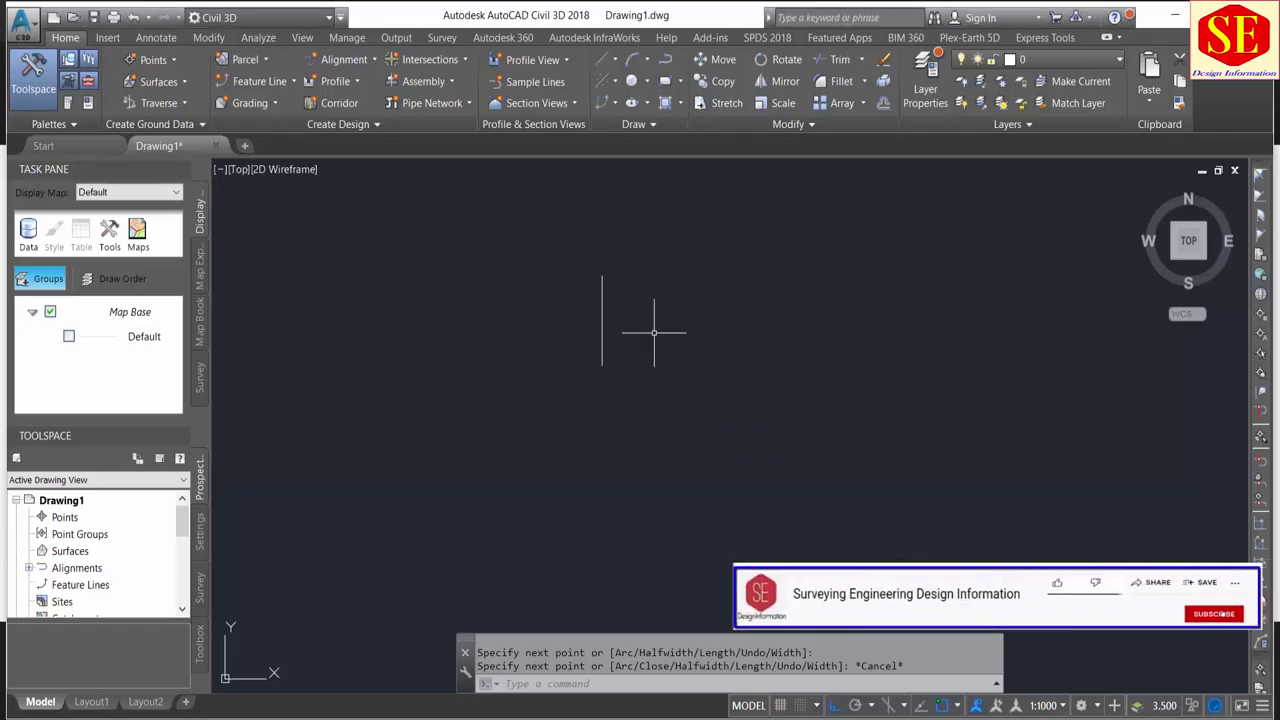
Step: Draw a 12-unit horizontal line rightward from the top of the vertical line
scroll(620, 300, "up", 2)
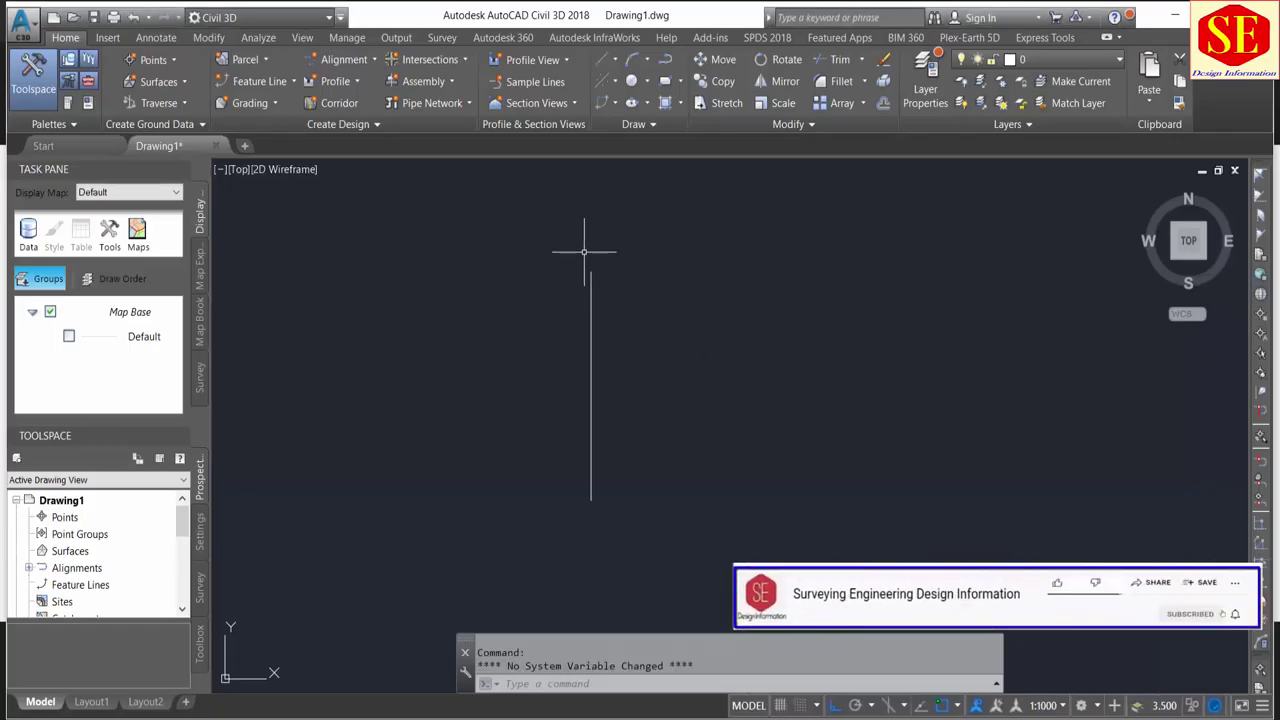
type("L")
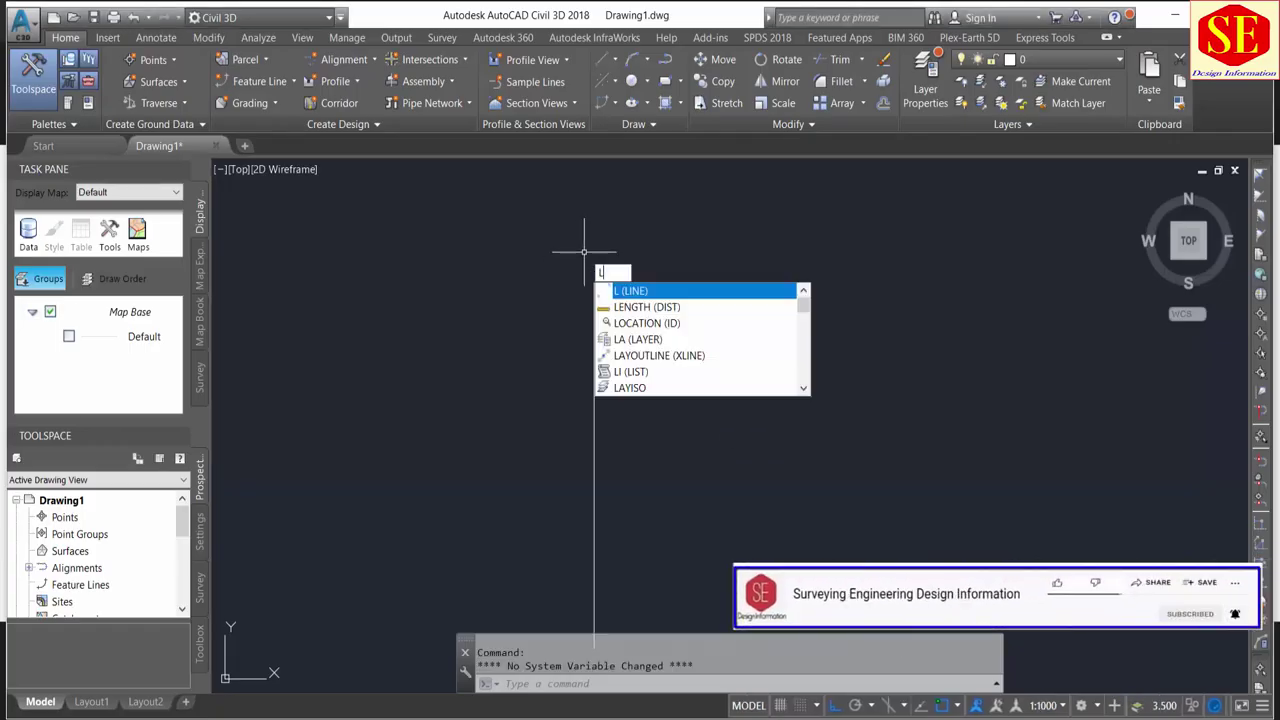
key("Return")
left_click(594, 284)
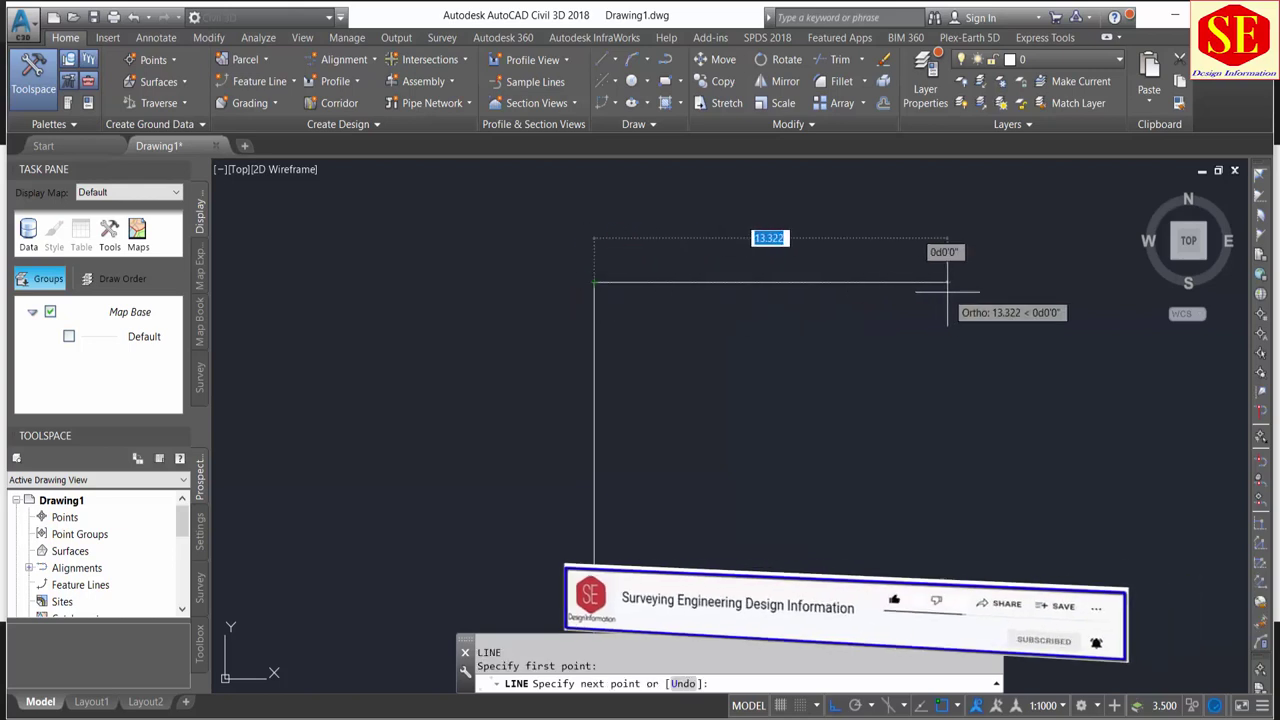
type("12")
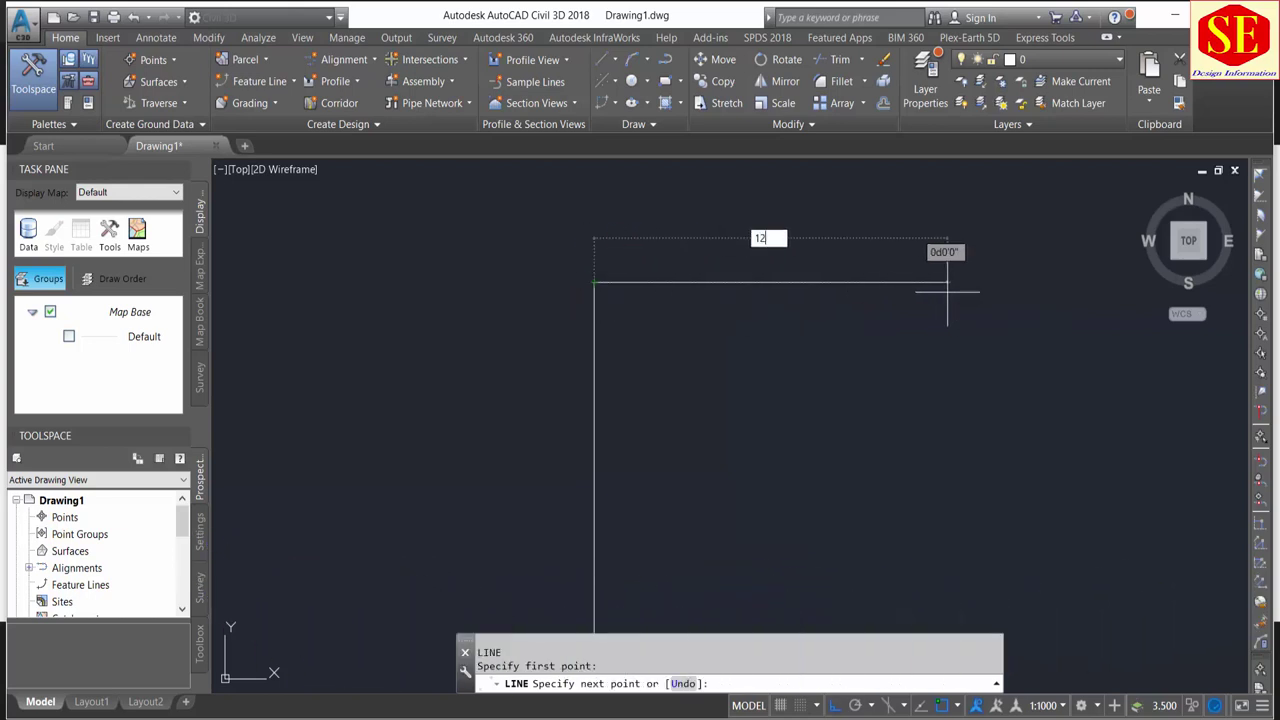
key("Return")
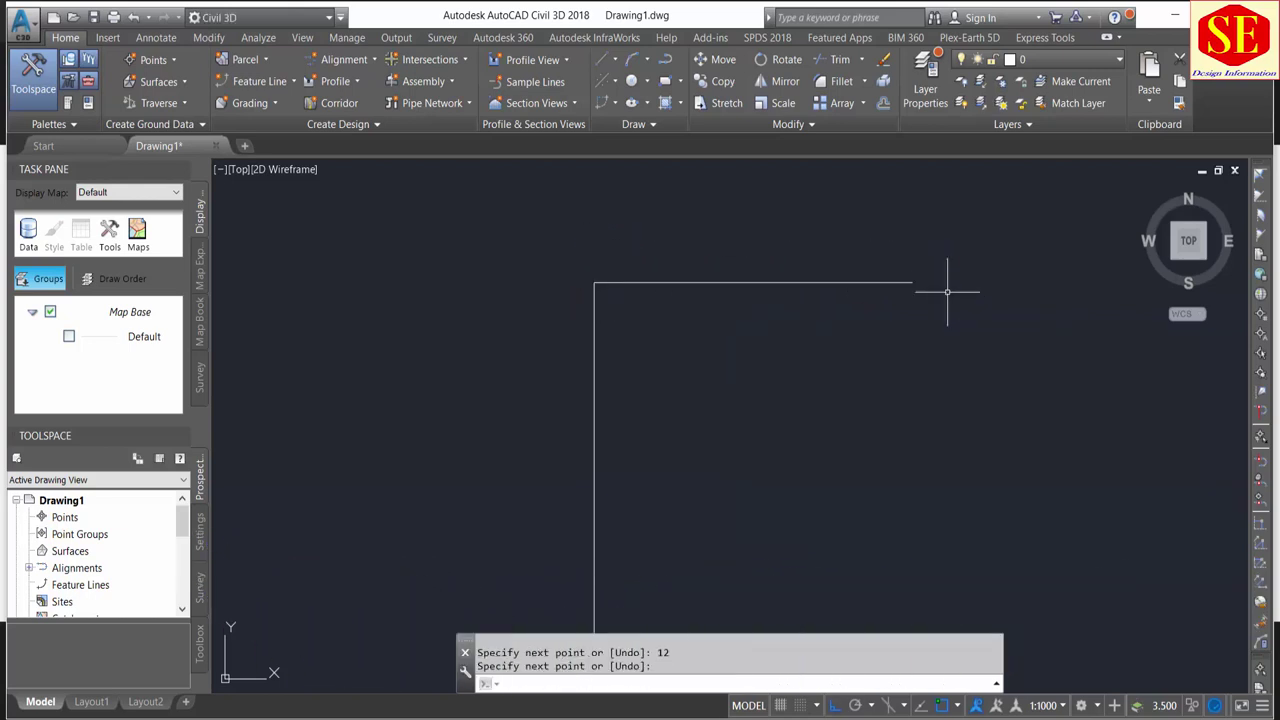
key("Escape")
scroll(875, 271, "up", 2)
scroll(906, 297, "down", 2)
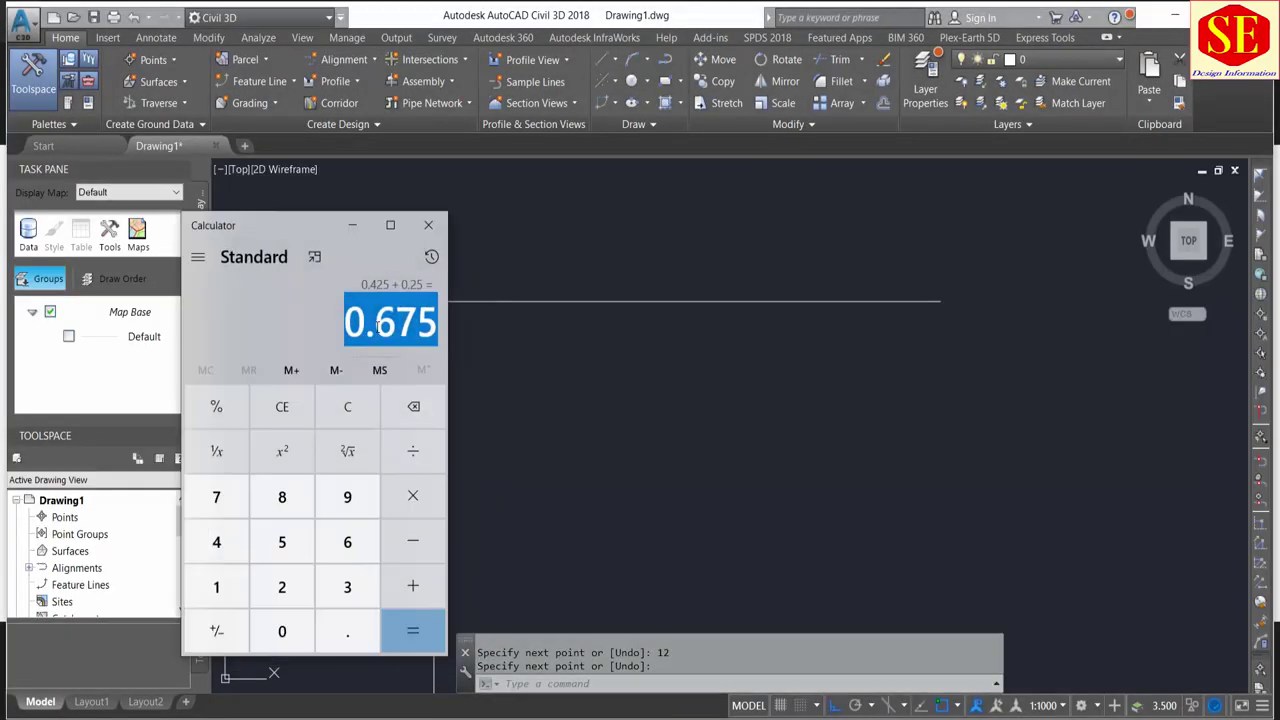
Step: Calculate 12 × 1.5 = 18, divide by 100 for 0.18, and return to the drawing
left_click(347, 406)
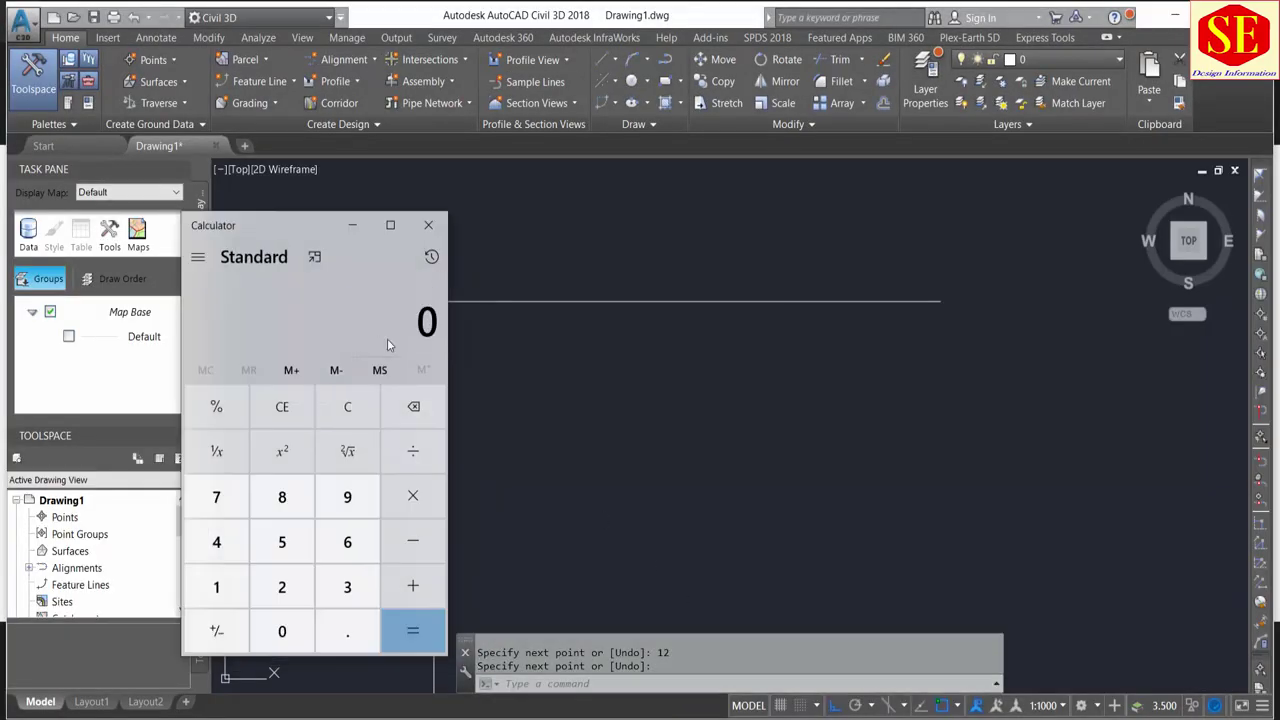
type("12")
type("*1")
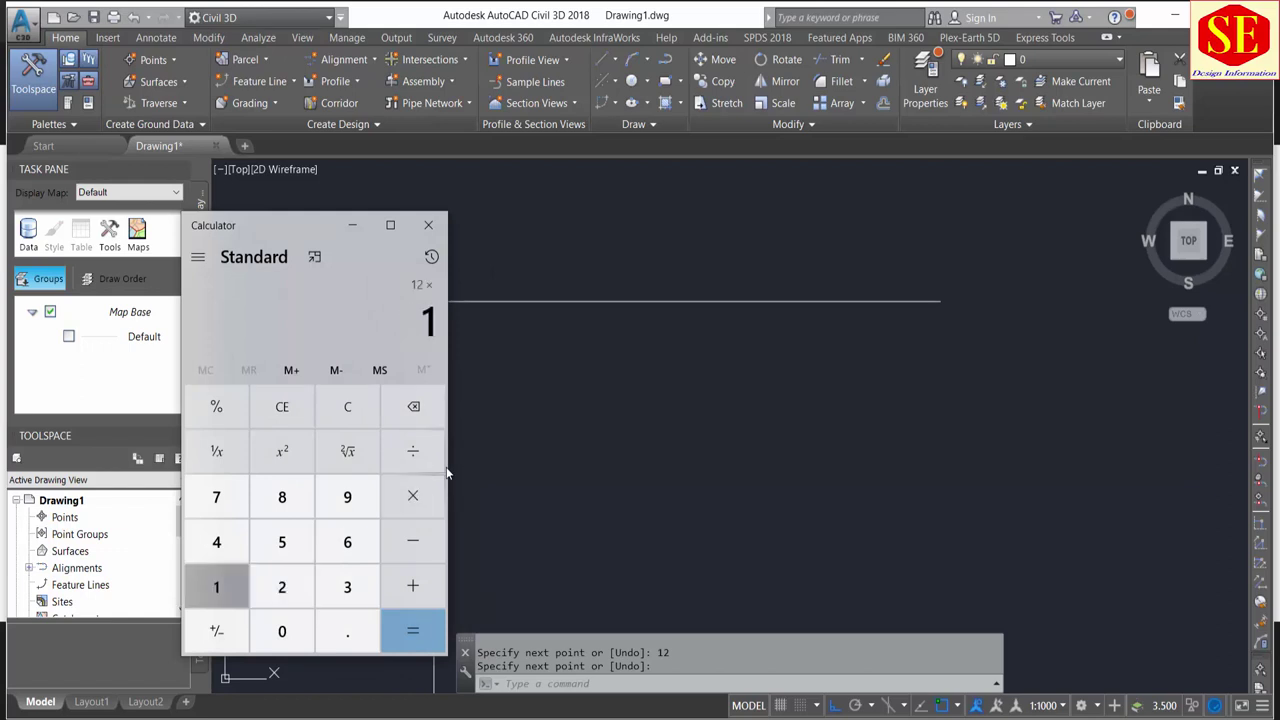
type(".5")
key("Return")
left_click(425, 458)
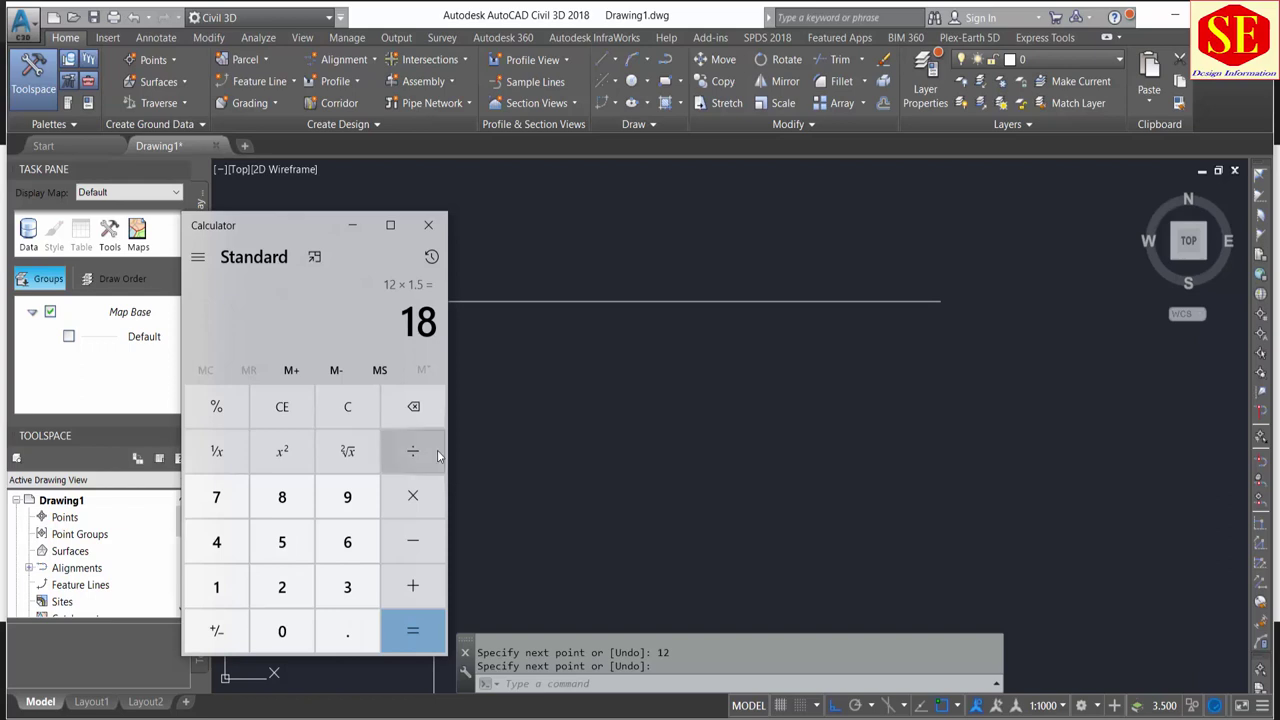
left_click(216, 587)
left_click(283, 638)
left_click(283, 638)
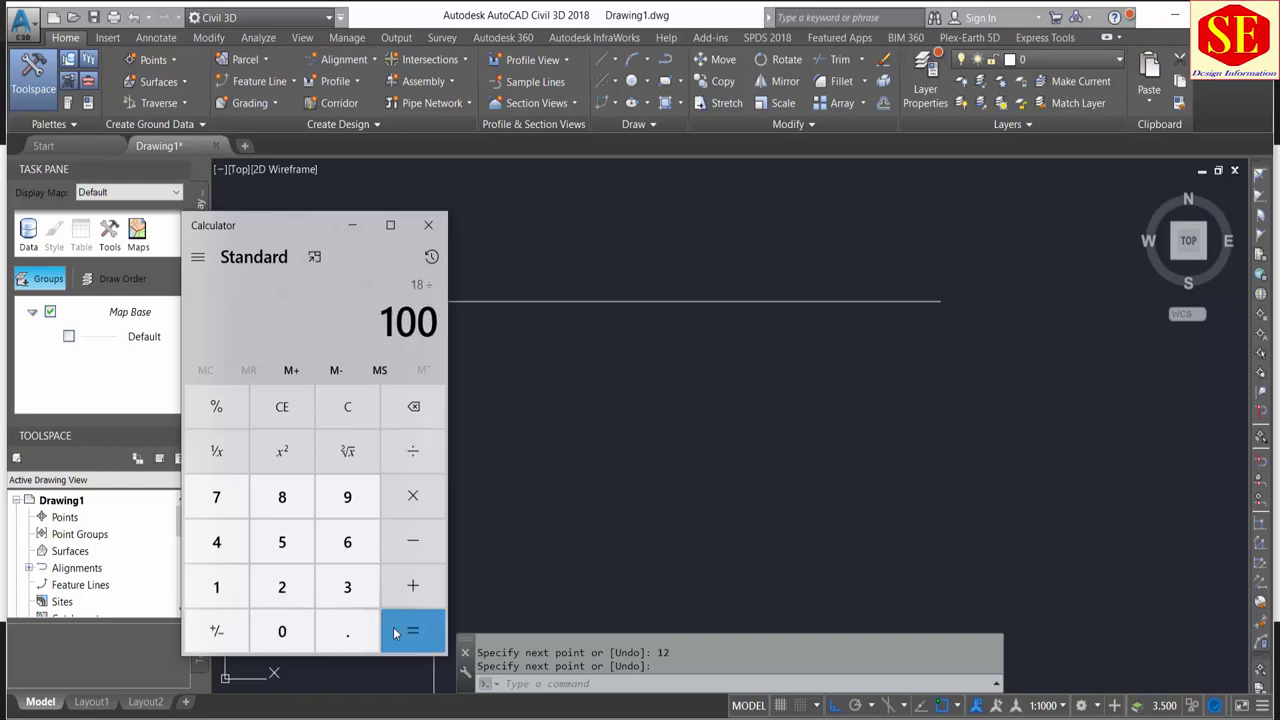
left_click(412, 630)
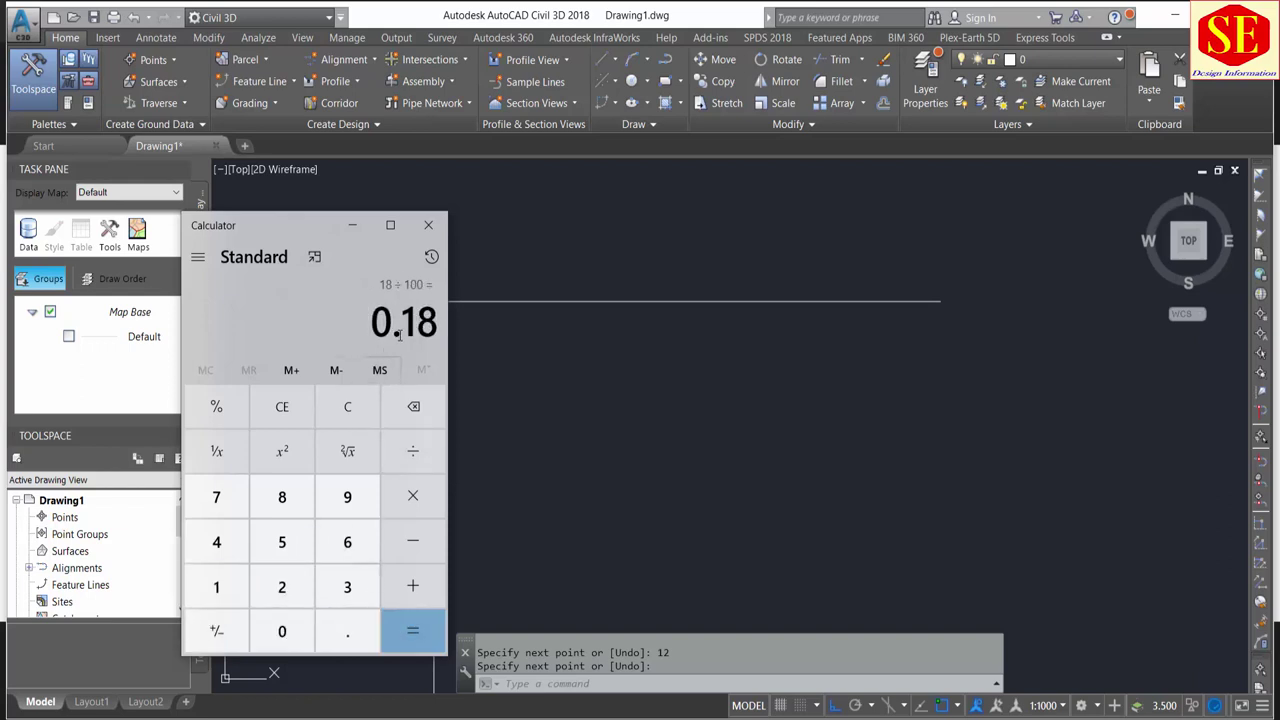
left_click(640, 407)
Step: Offset the top horizontal line 0.18 downward
type("o")
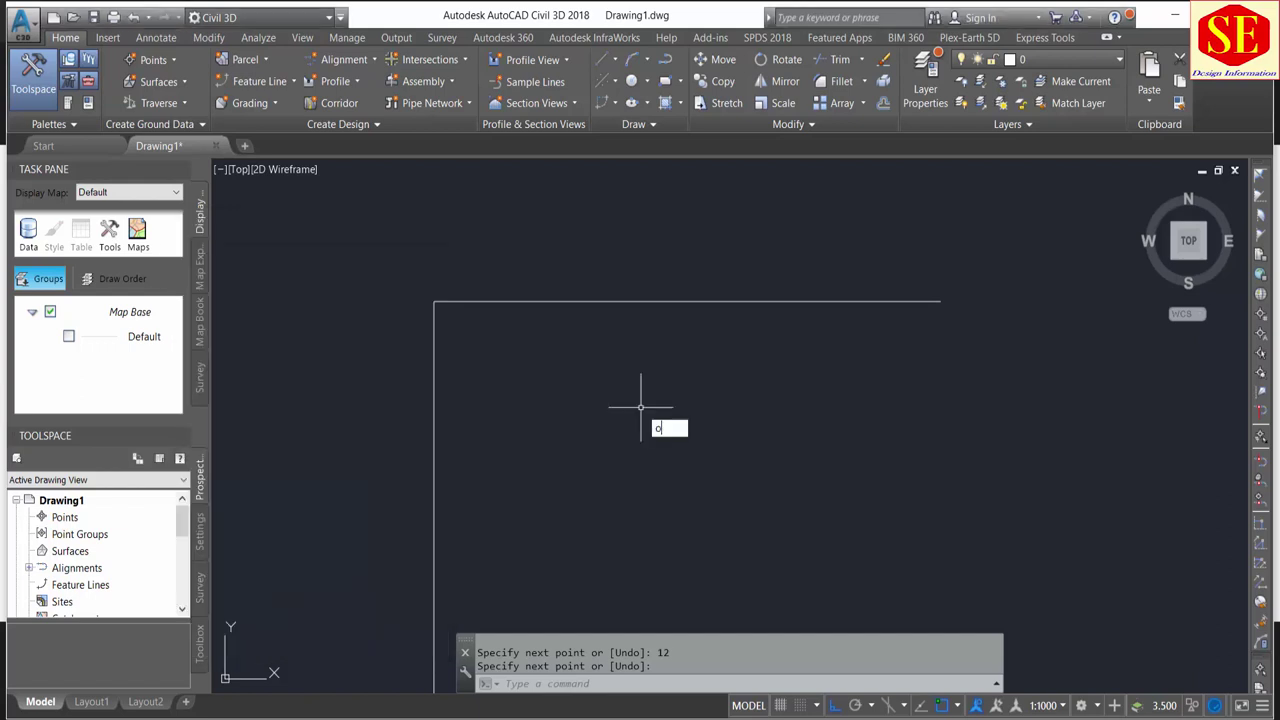
key("Return")
type(".18")
key("Return")
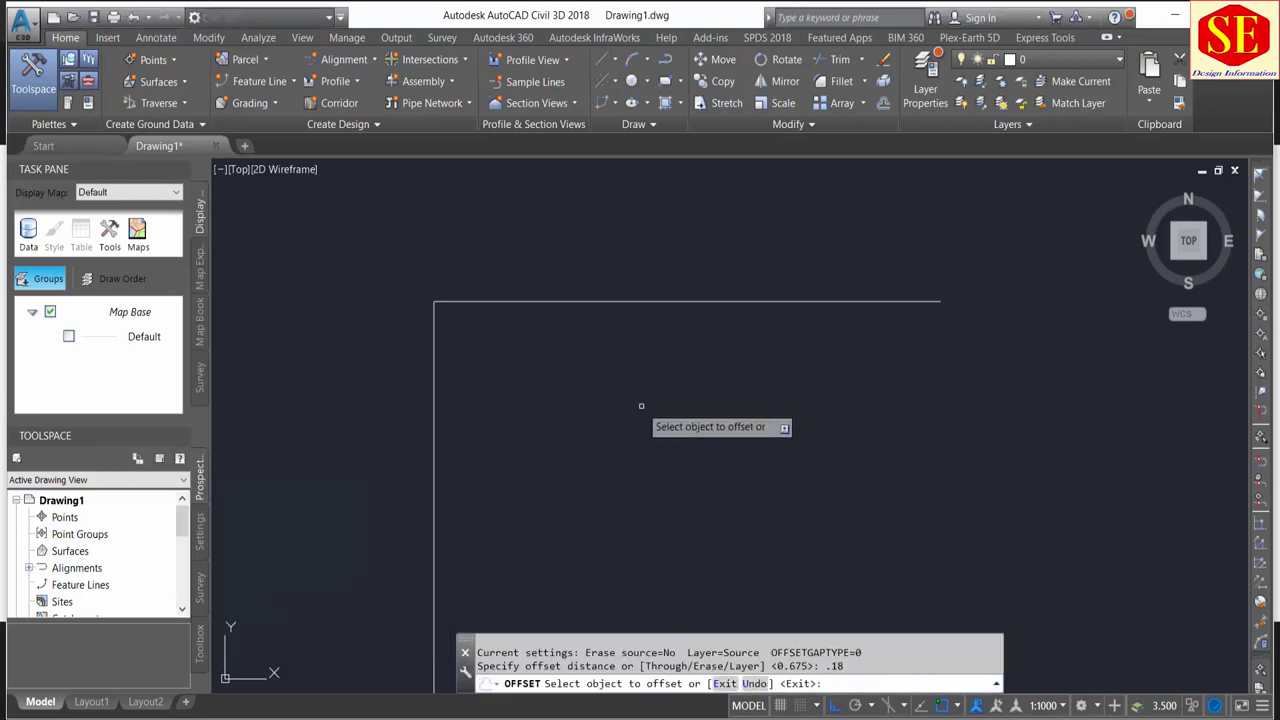
left_click(636, 301)
left_click(660, 350)
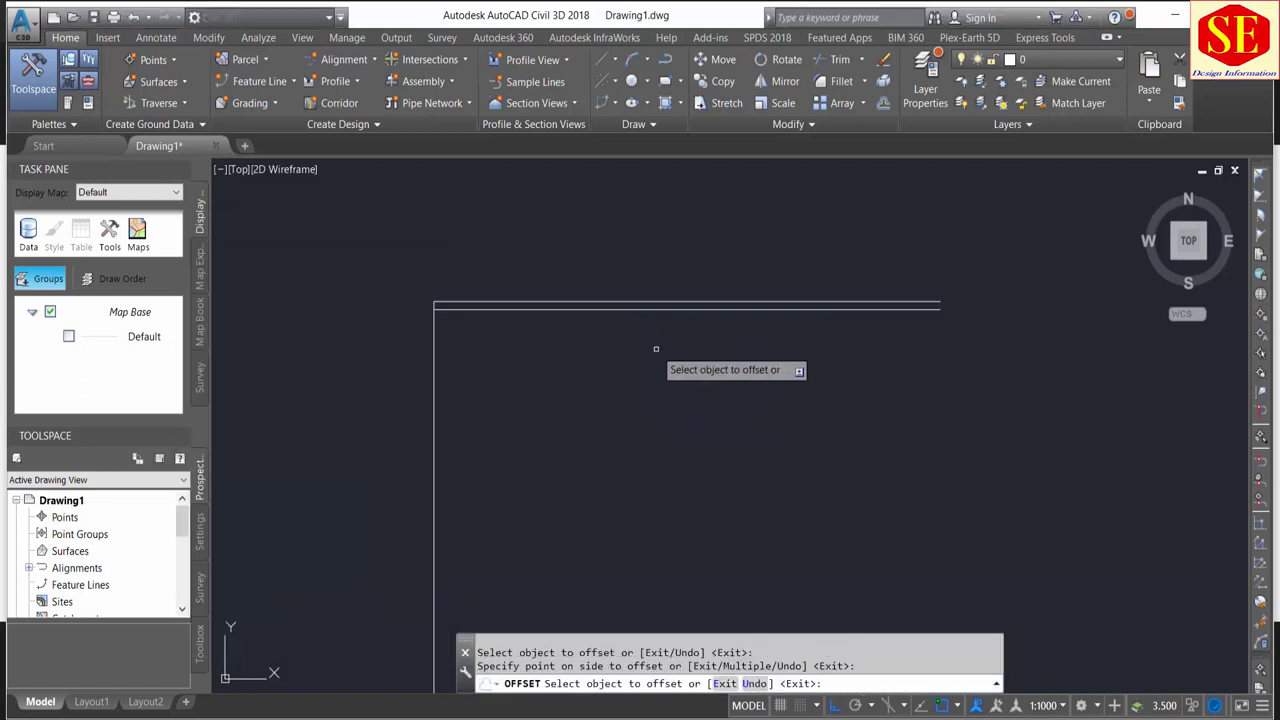
key("Escape")
Step: Draw a line from the top-left corner to the offset copy's right end
type("pl")
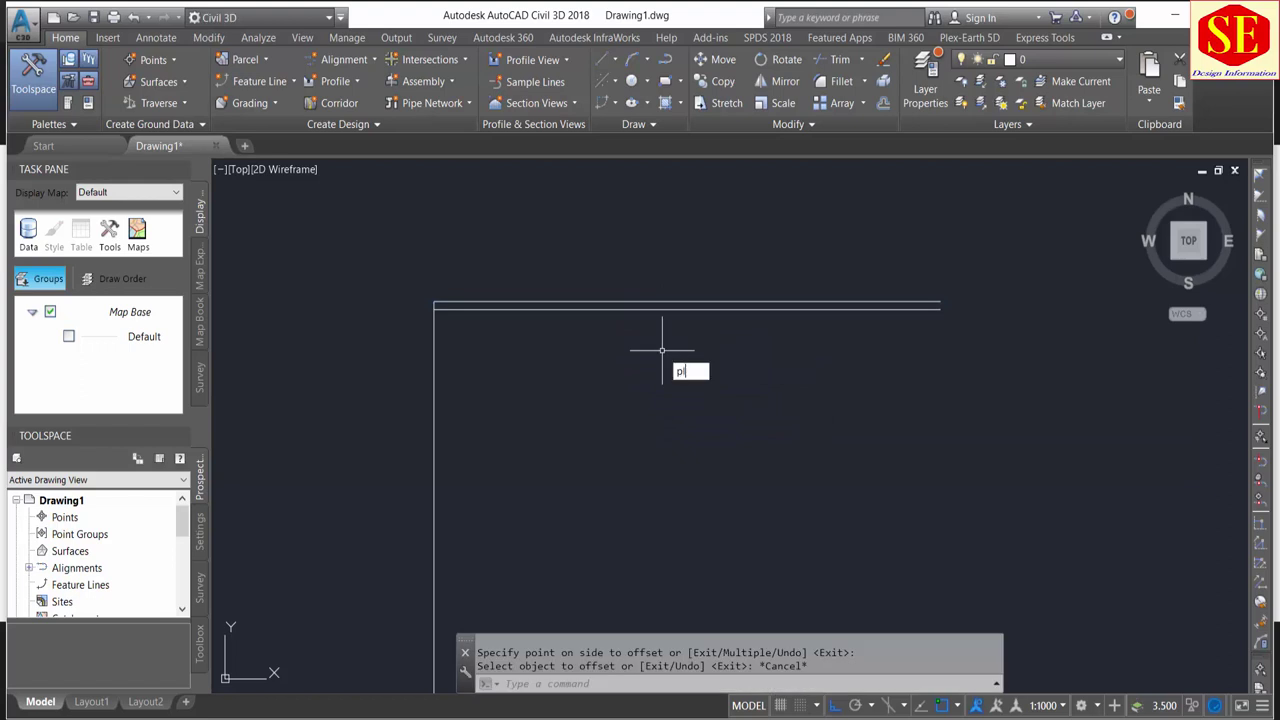
key("Escape")
type("l")
key("Return")
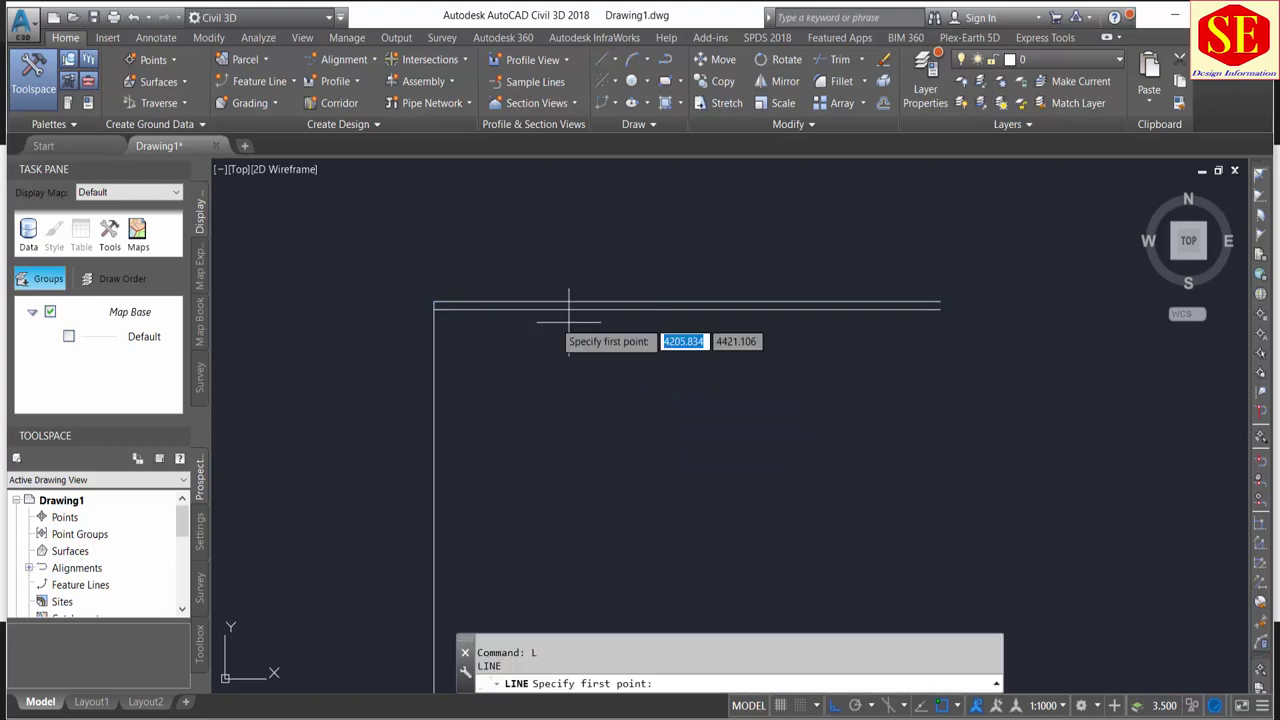
left_click(451, 302)
scroll(1000, 290, "up", 3)
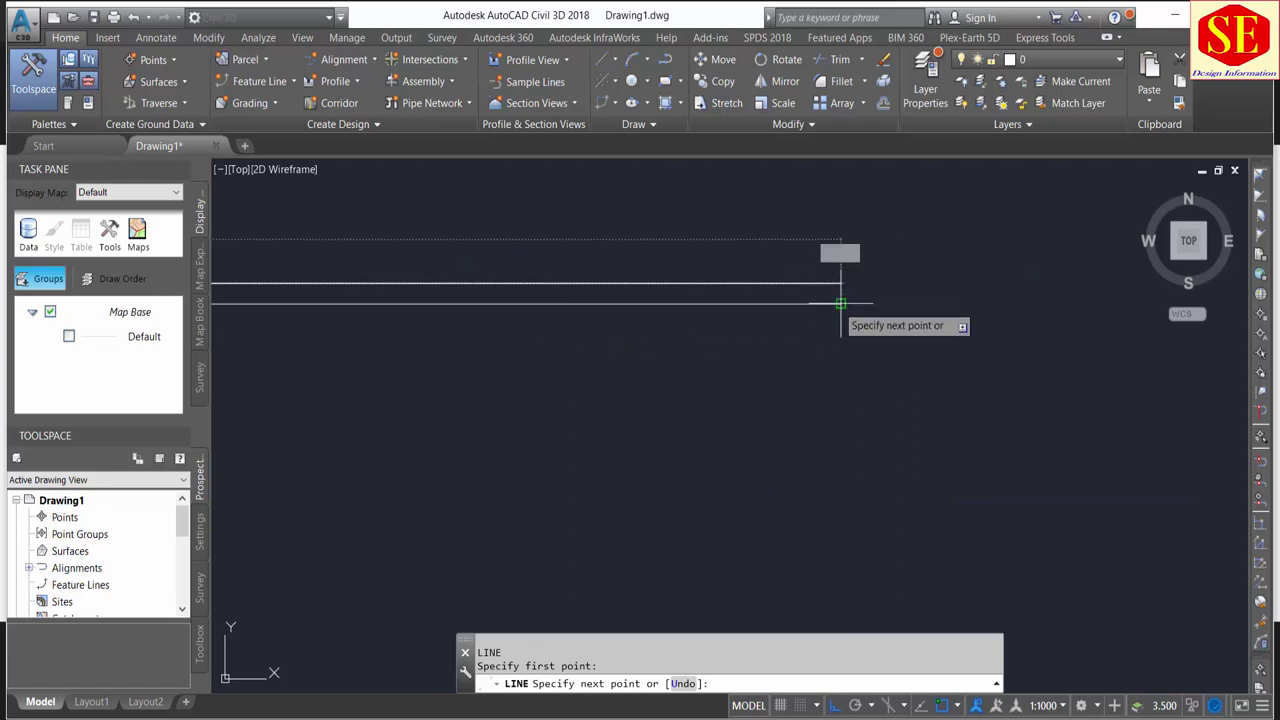
left_click(840, 303)
key("Escape")
Step: Erase both horizontal top lines, keeping only the sloped line
scroll(903, 285, "down", 3)
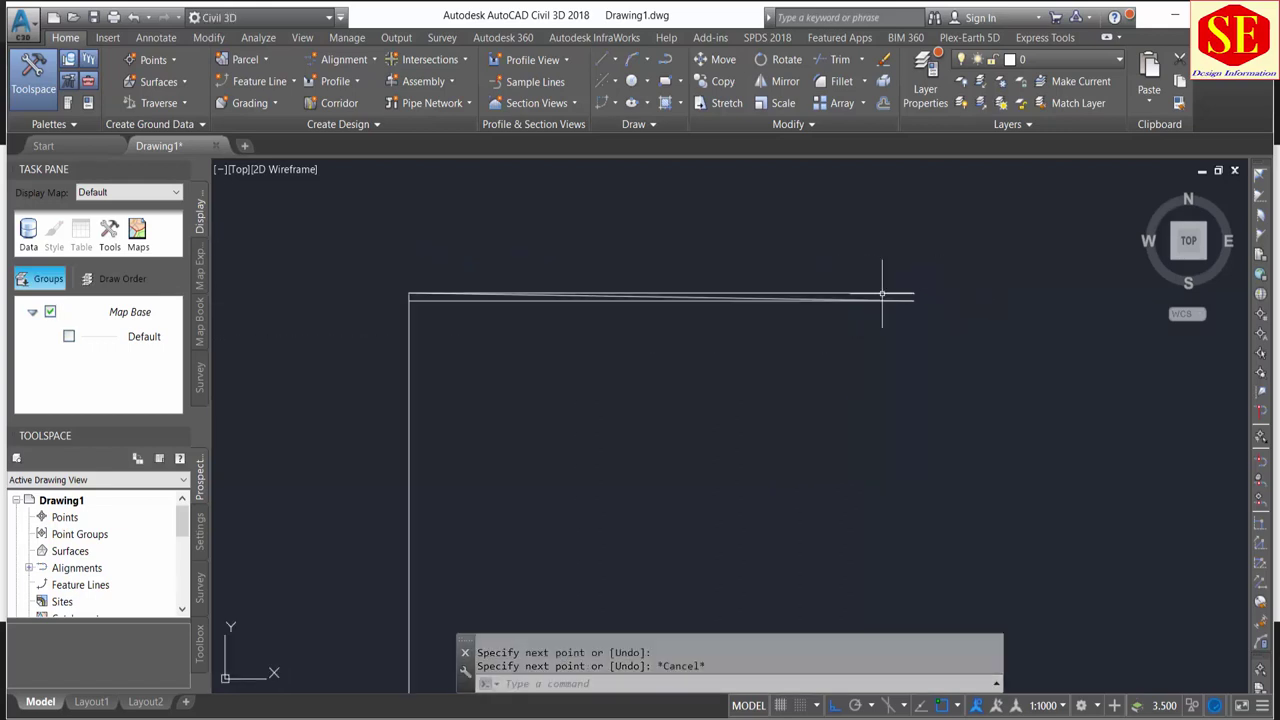
scroll(548, 296, "up", 3)
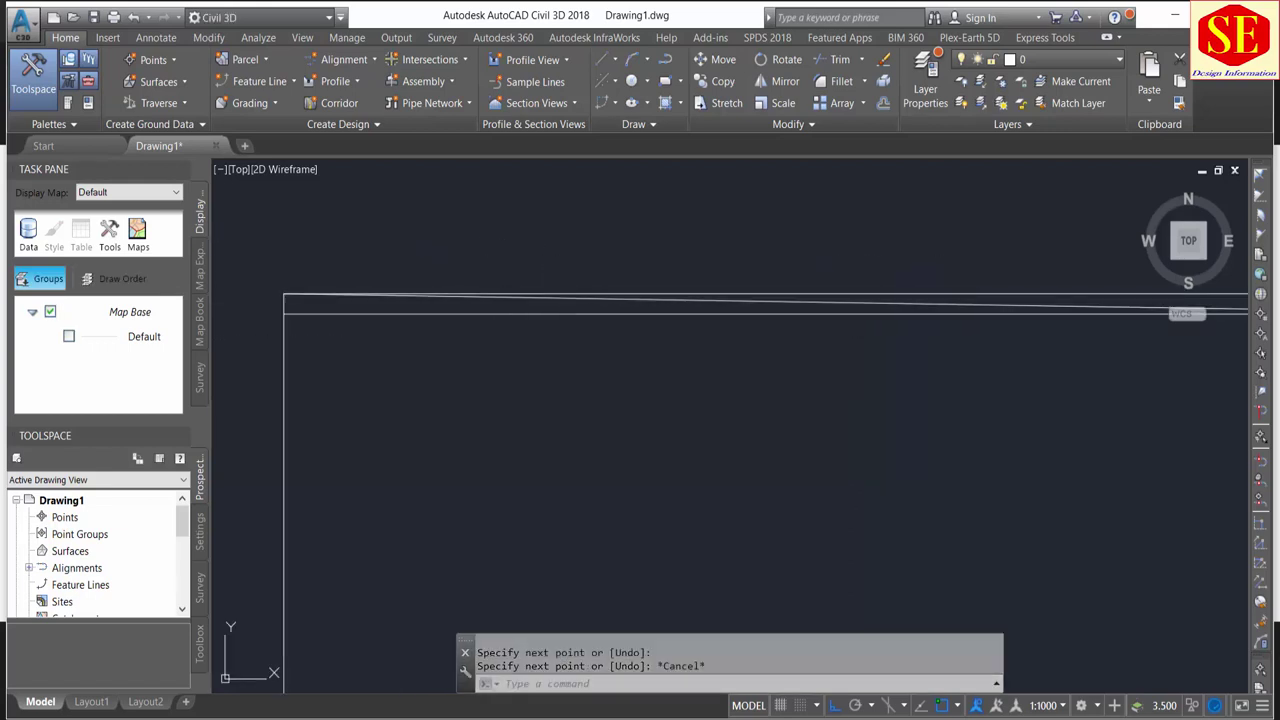
left_click_drag(566, 280, 533, 313)
type("e")
key("Return")
scroll(543, 325, "down", 3)
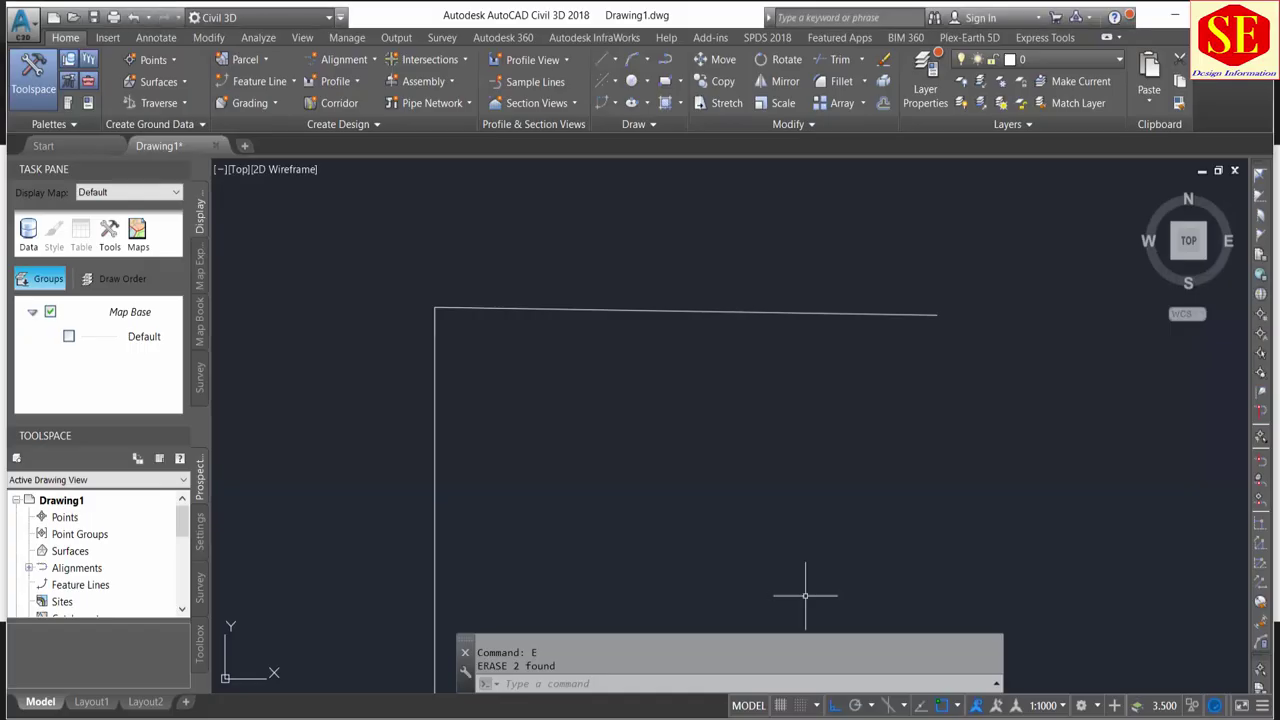
Step: From the sloping line's right end, draw a closed triangle 1.5 across and 1 down
type("l")
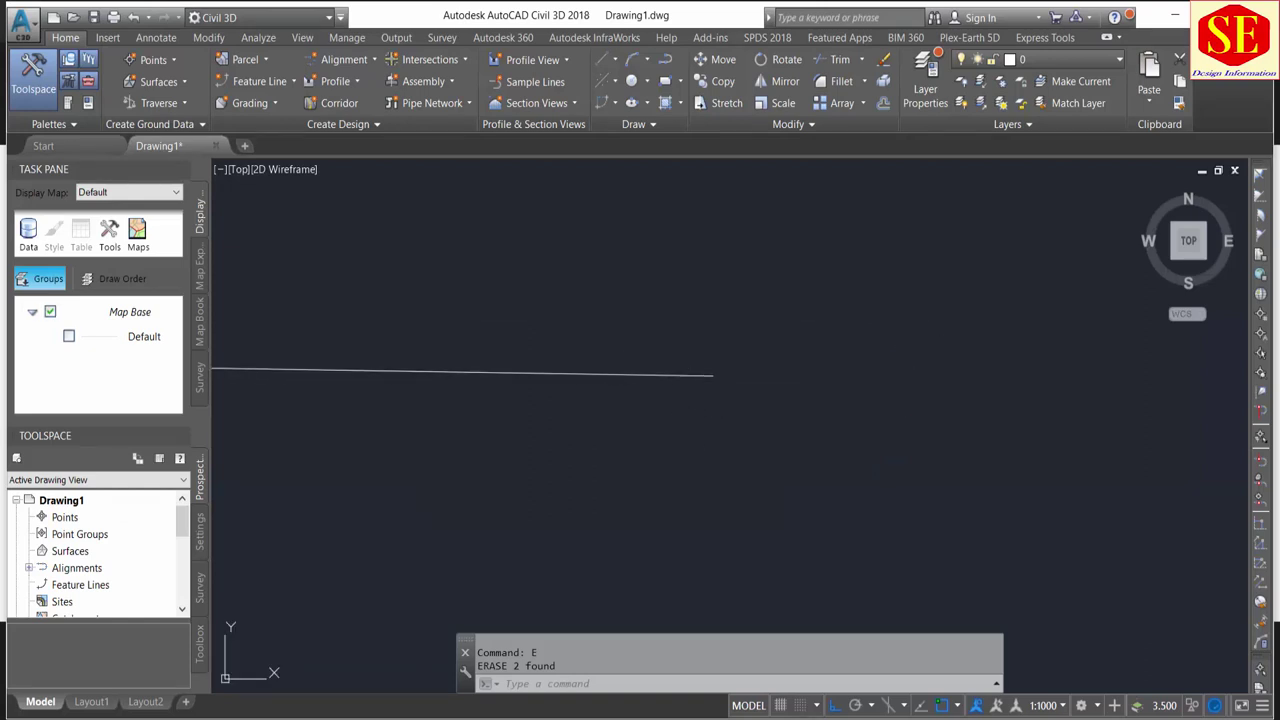
key("Return")
left_click(712, 376)
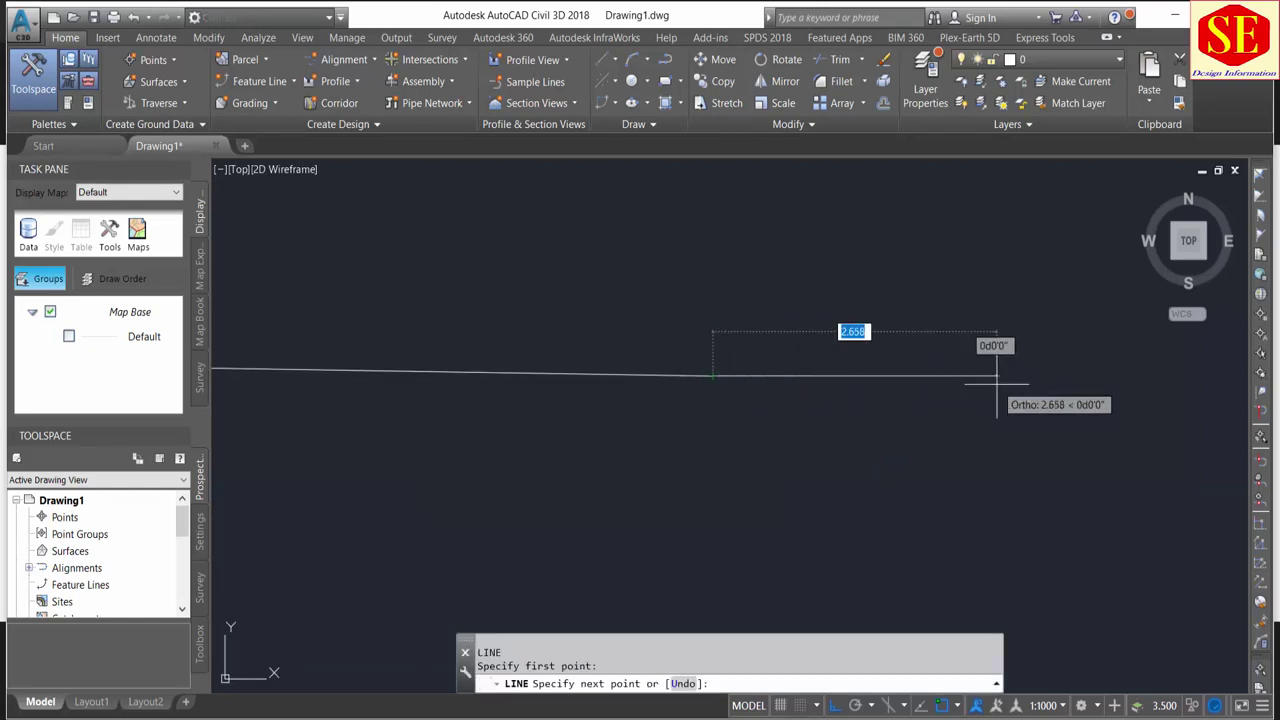
type("1.5")
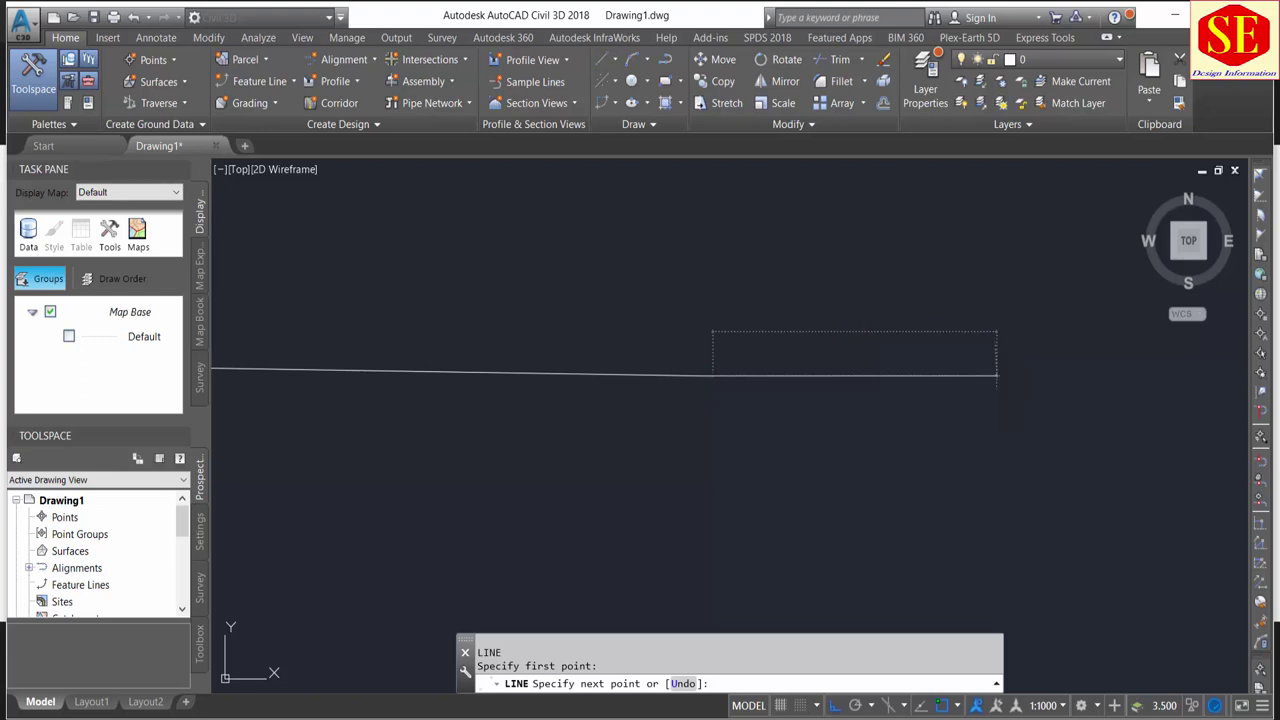
key("Return")
type("1.5")
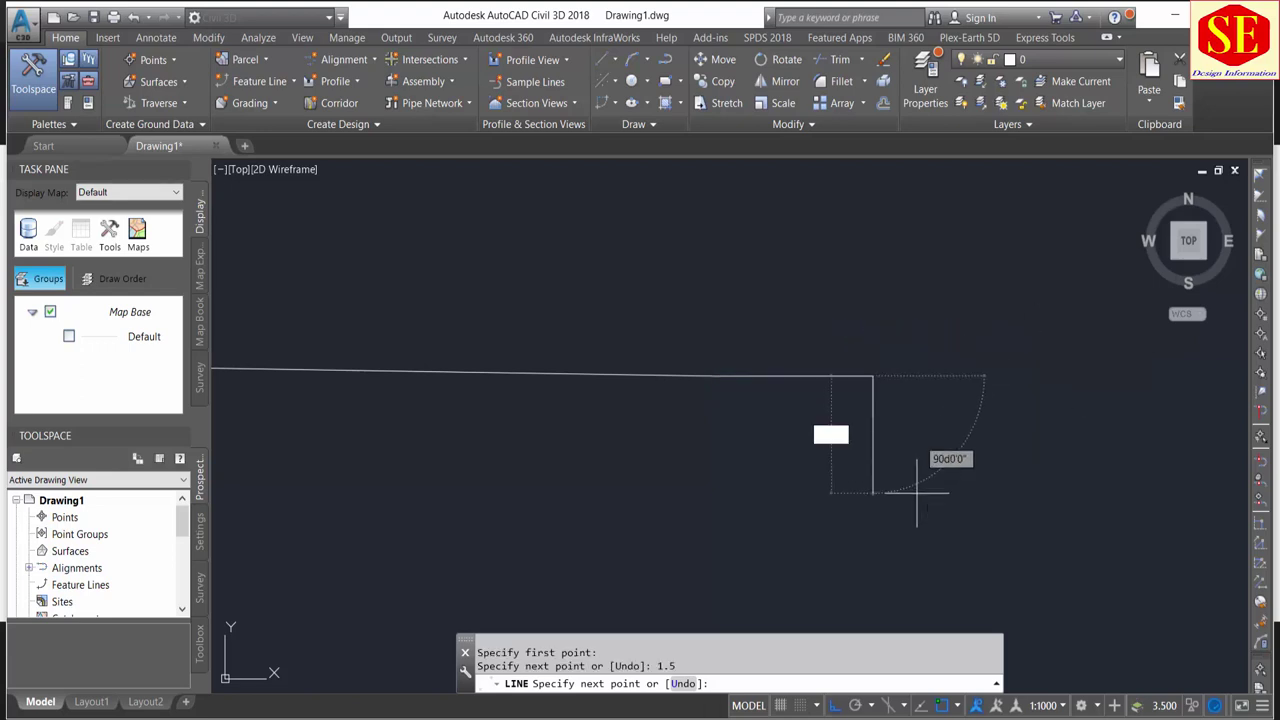
key("Return")
type("c")
key("Return")
Step: Erase the triangle's top and vertical segments, keeping only the diagonal side slope
scroll(780, 423, "up", 2)
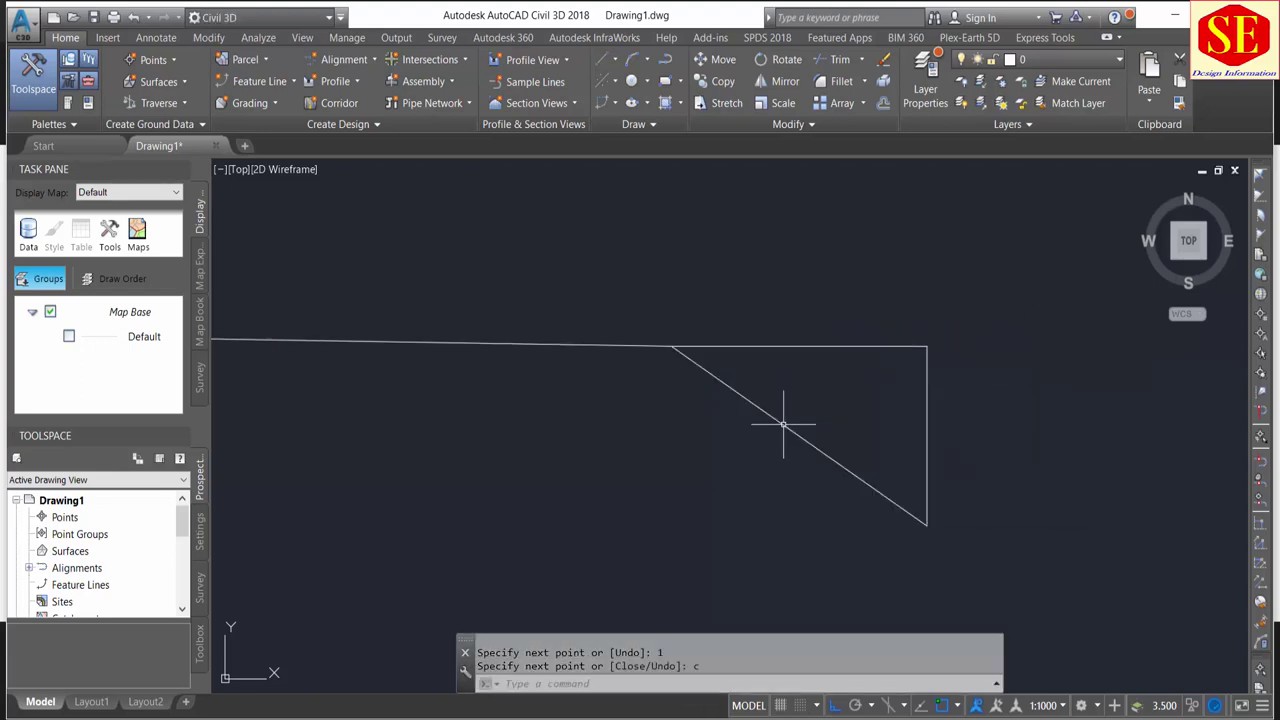
left_click(951, 306)
left_click(915, 368)
type("e")
key("Return")
scroll(948, 368, "down", 8)
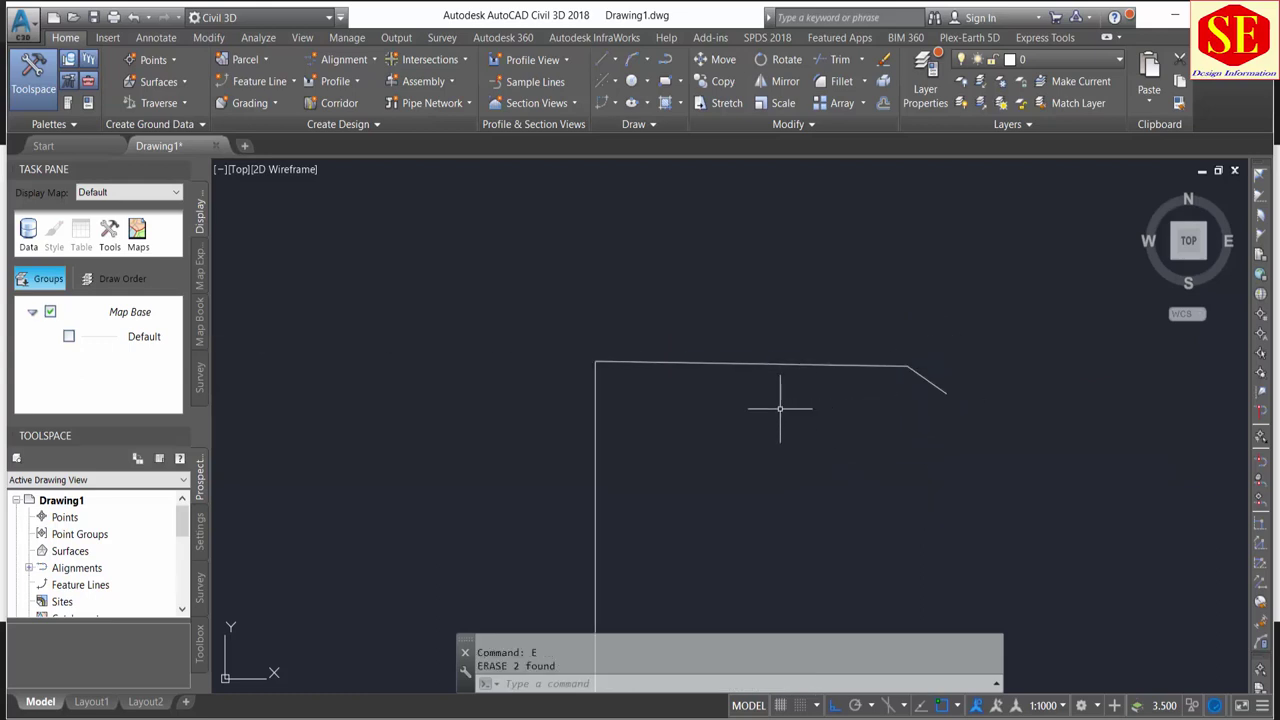
Step: Mirror the sloping top line and side slope about the vertical centreline, keeping the originals
type("mi")
key("Return")
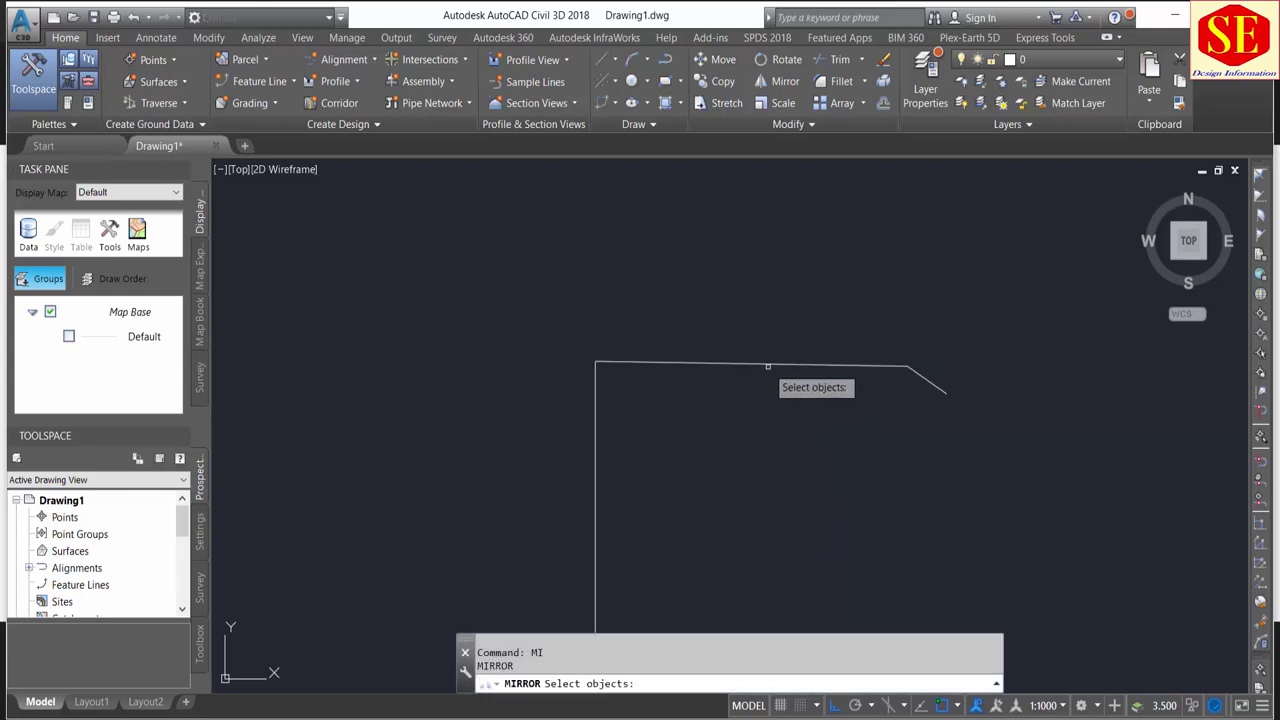
left_click(790, 364)
left_click(920, 374)
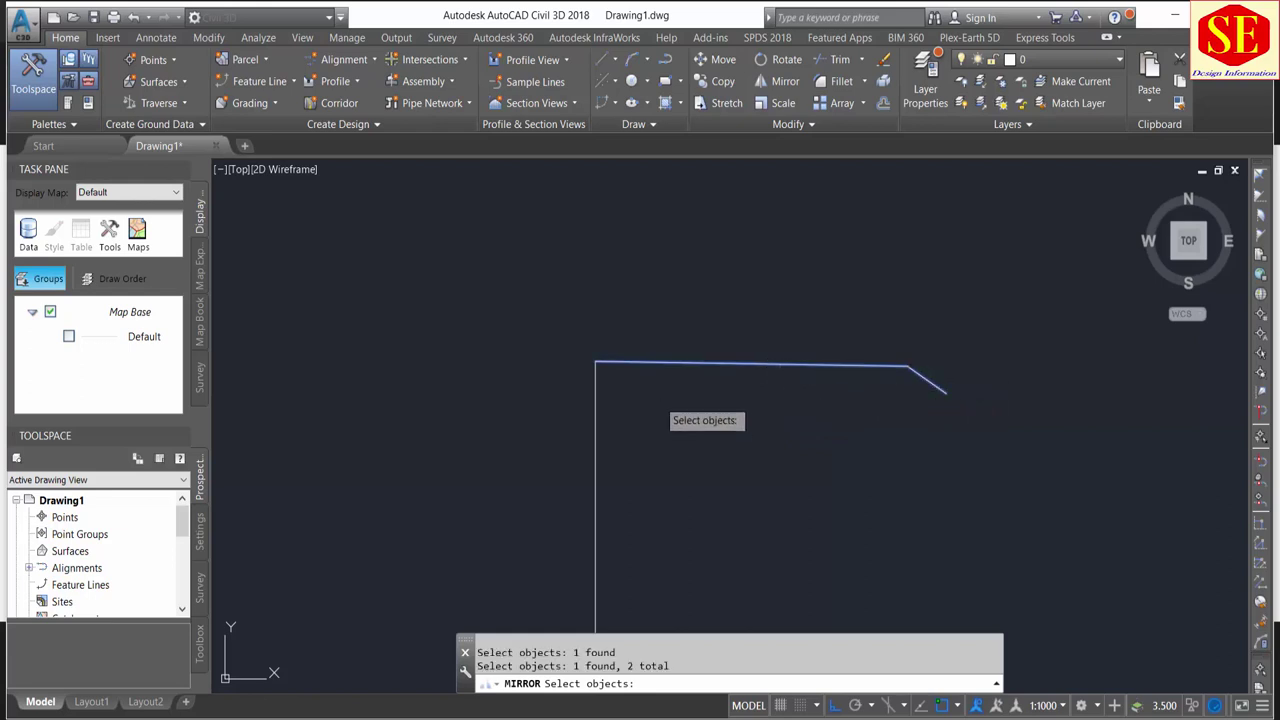
key("Return")
left_click(595, 362)
left_click(596, 520)
right_click(617, 527)
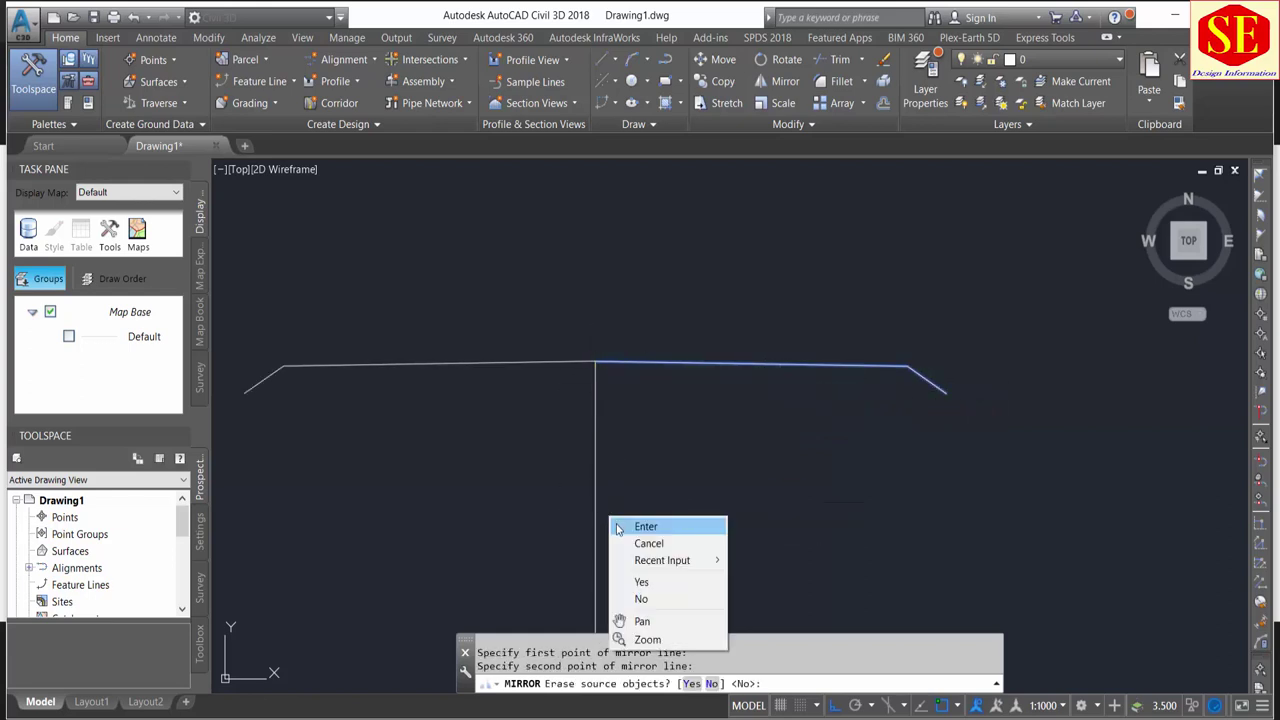
left_click(617, 527)
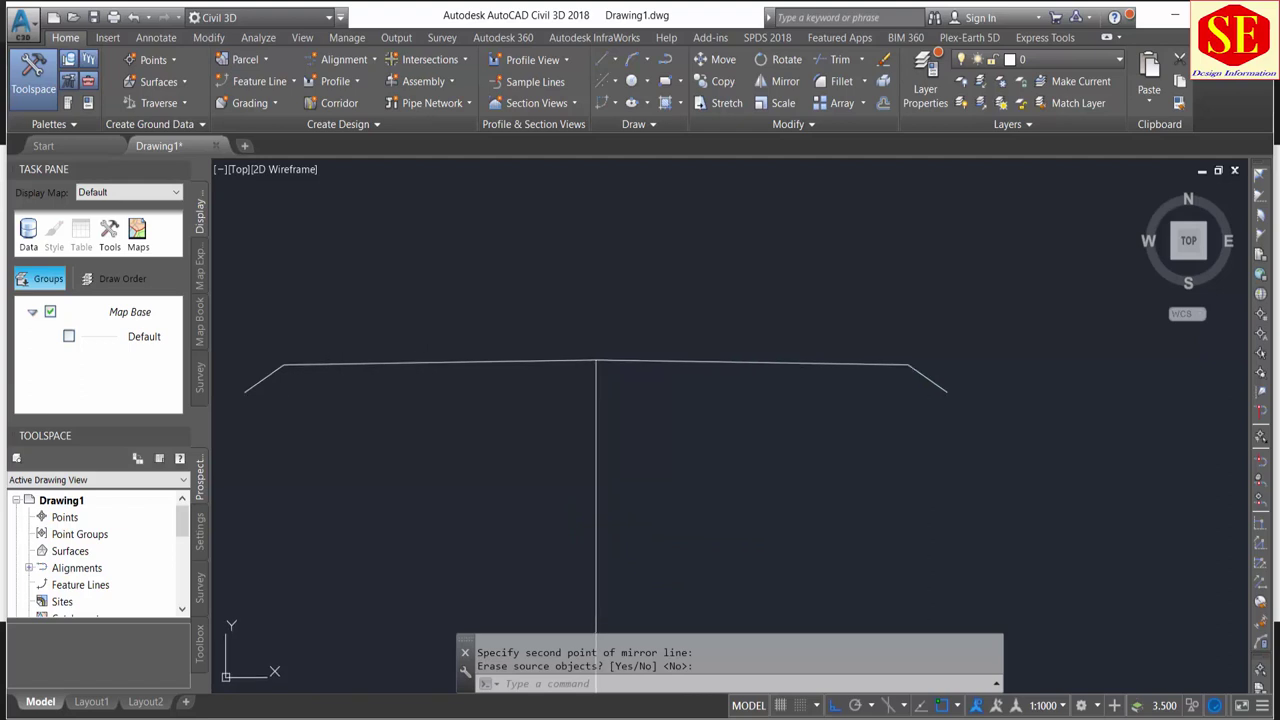
middle_click_drag(582, 340, 725, 345)
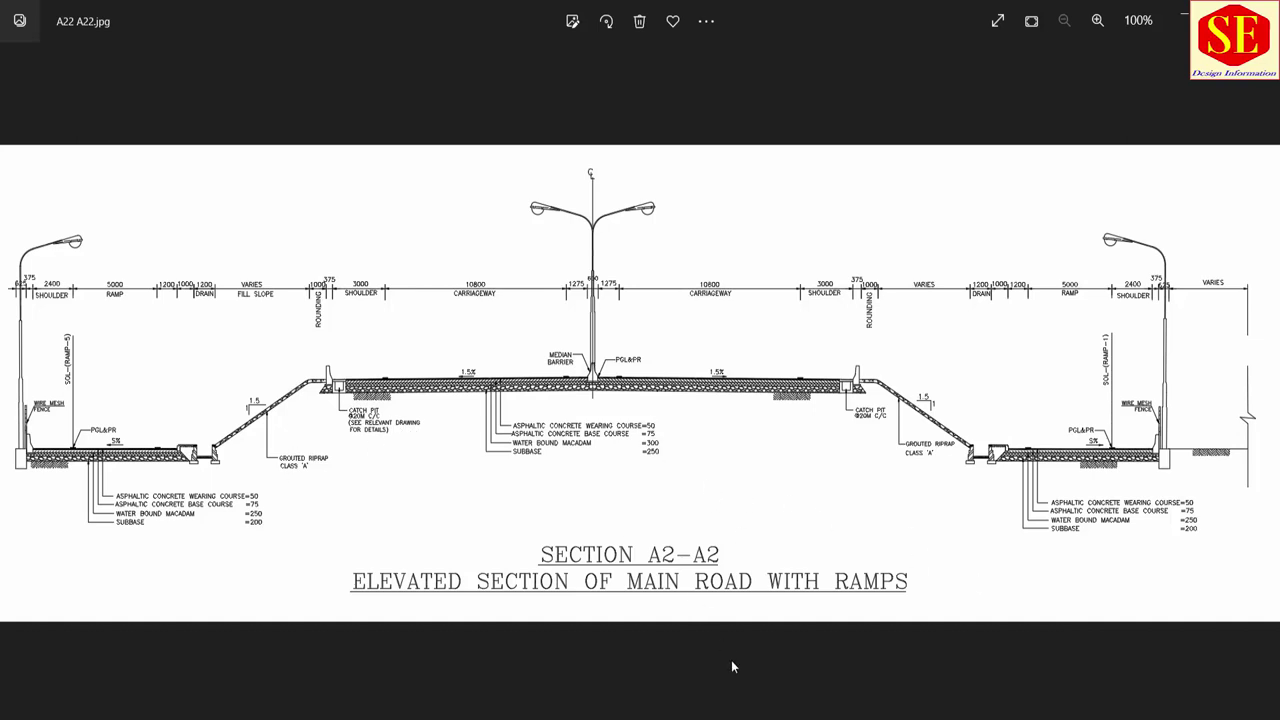
Step: Add 0.05 + 0.075 + 0.3 + 0.25 in Calculator and select the 0.675 total
key("Escape")
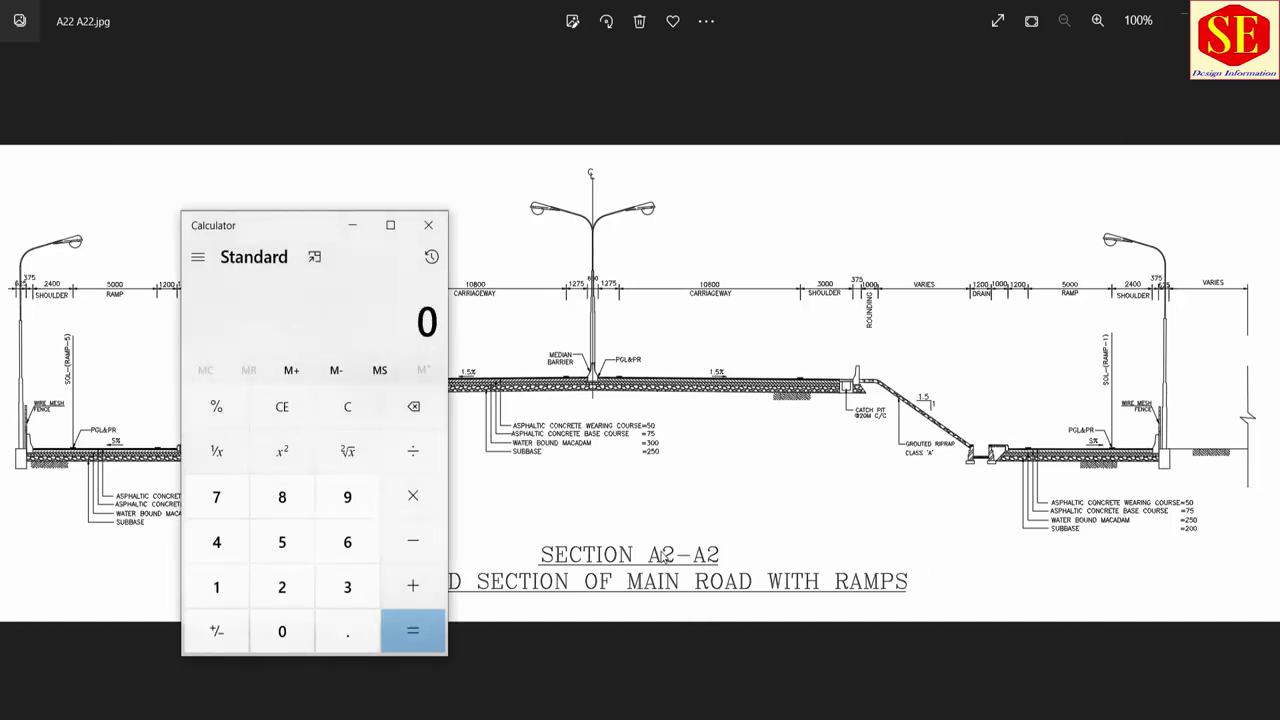
type("0.05")
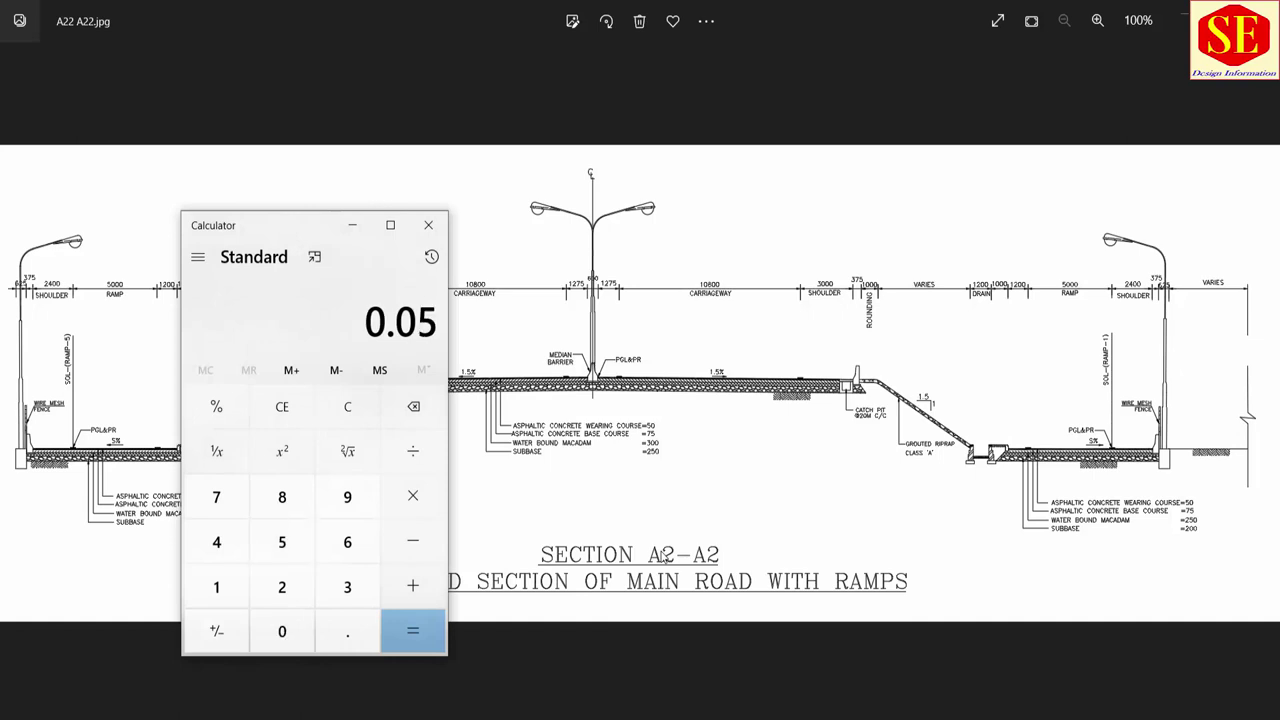
type(".075")
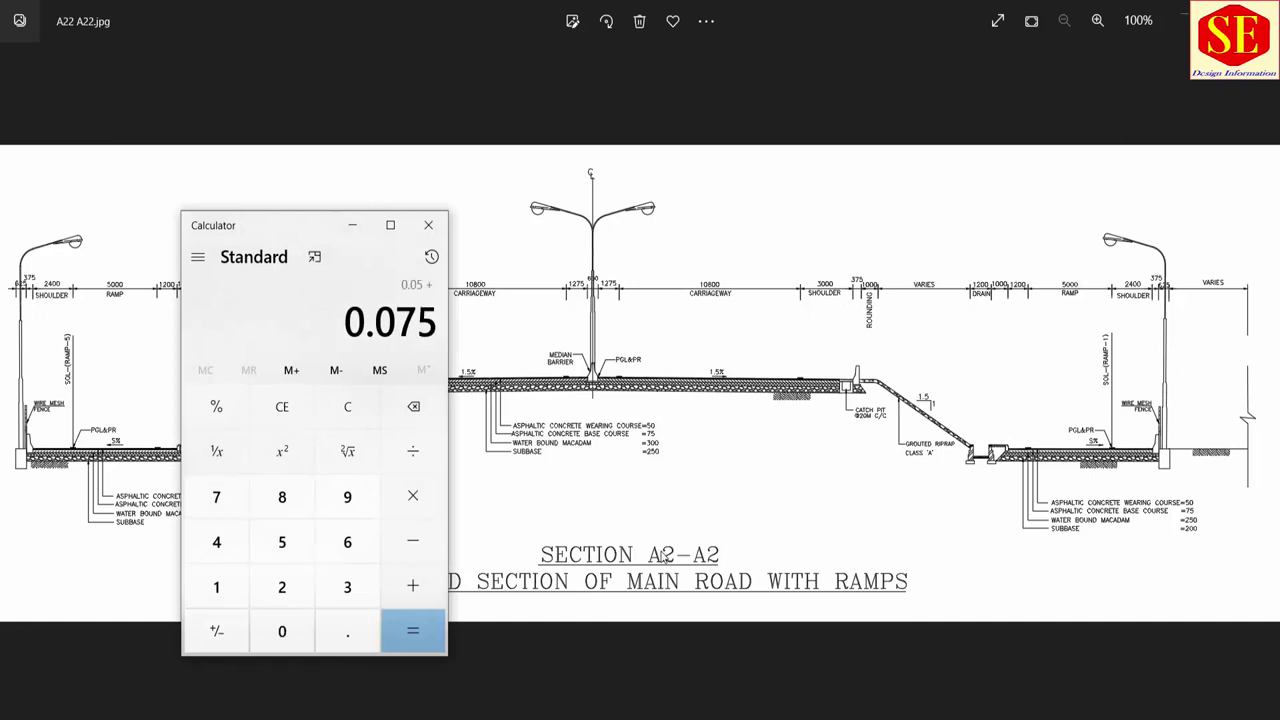
key("plus")
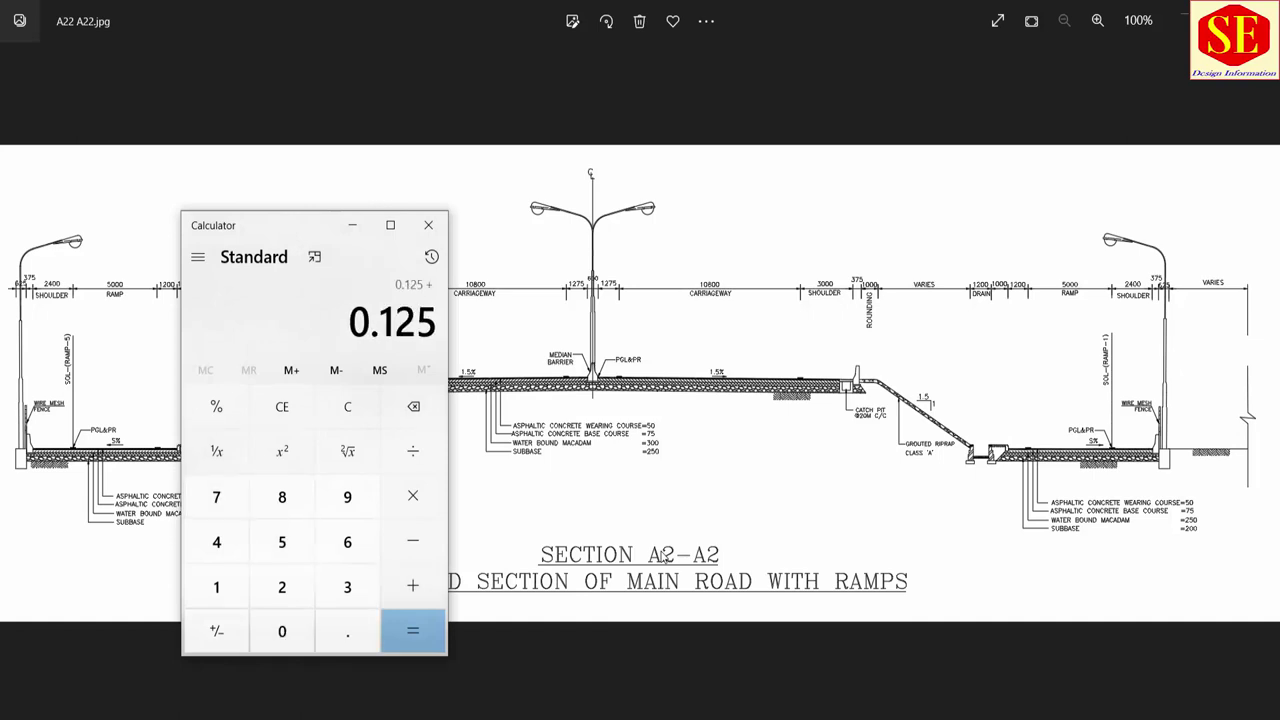
type(".")
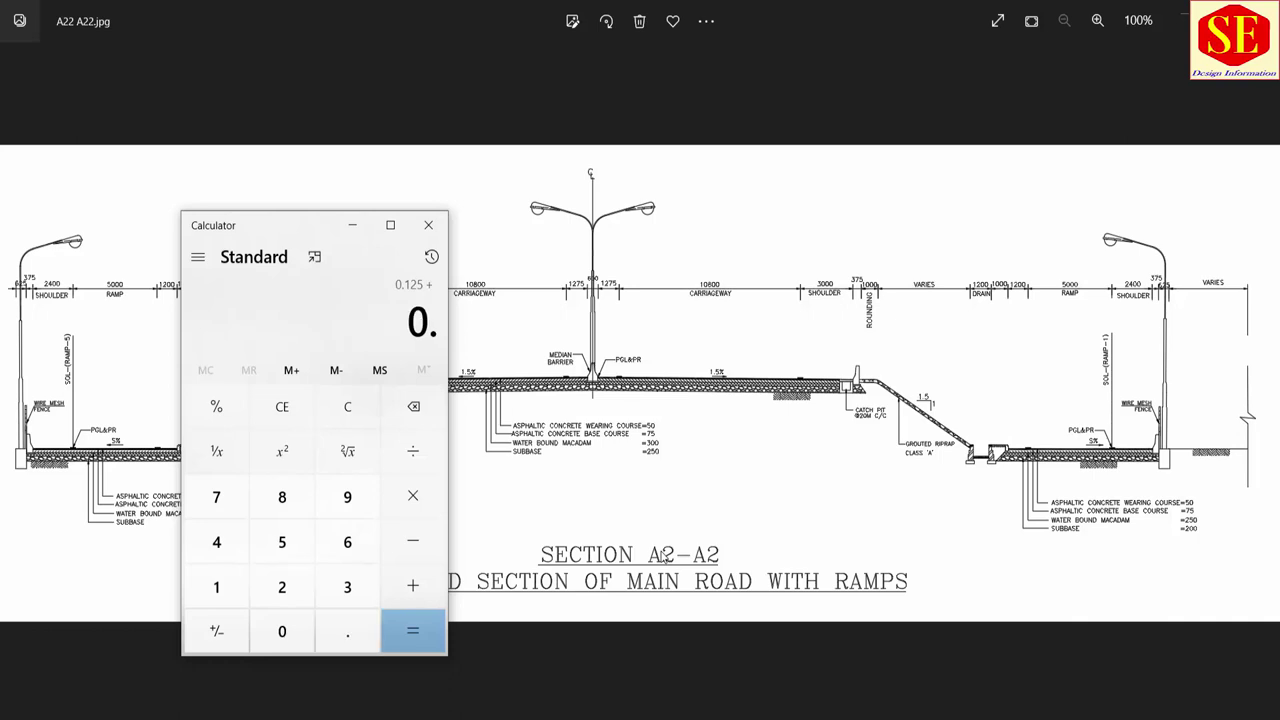
type("3")
key("plus")
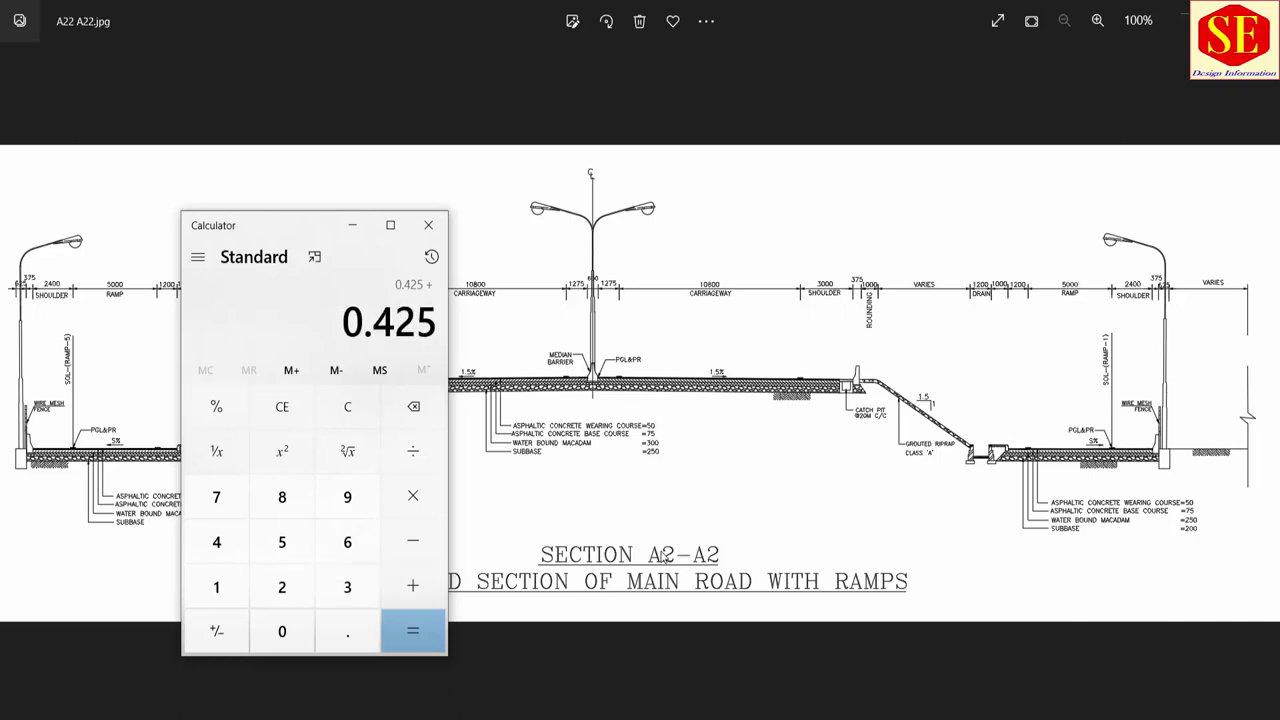
type(".25")
key("Return")
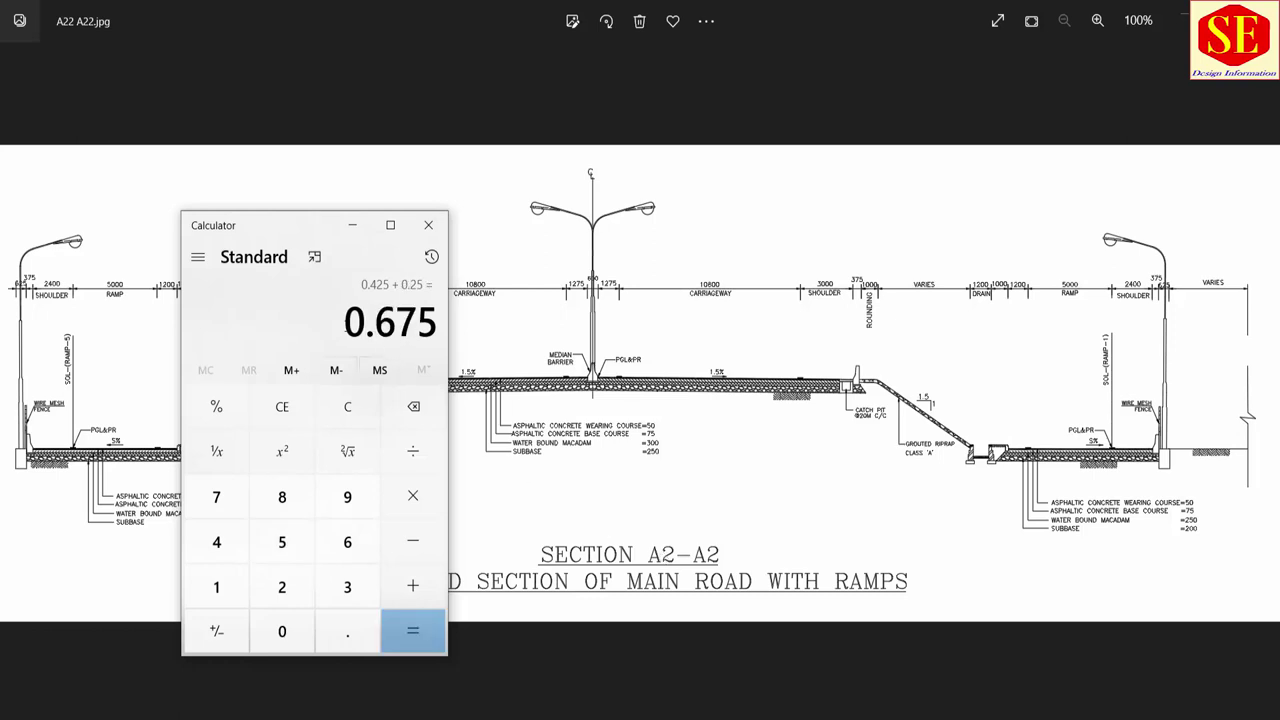
left_click_drag(345, 322, 440, 326)
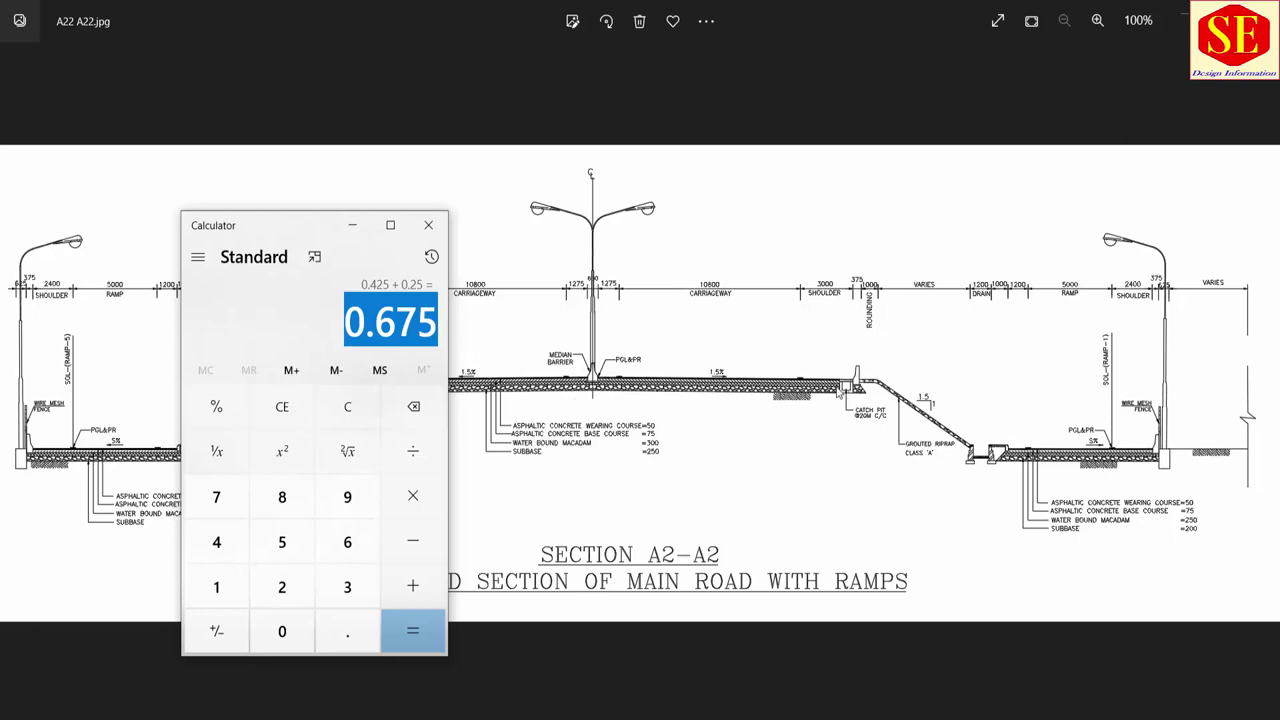
Step: Offset the left and right top segments 0.675 downward
left_click(800, 690)
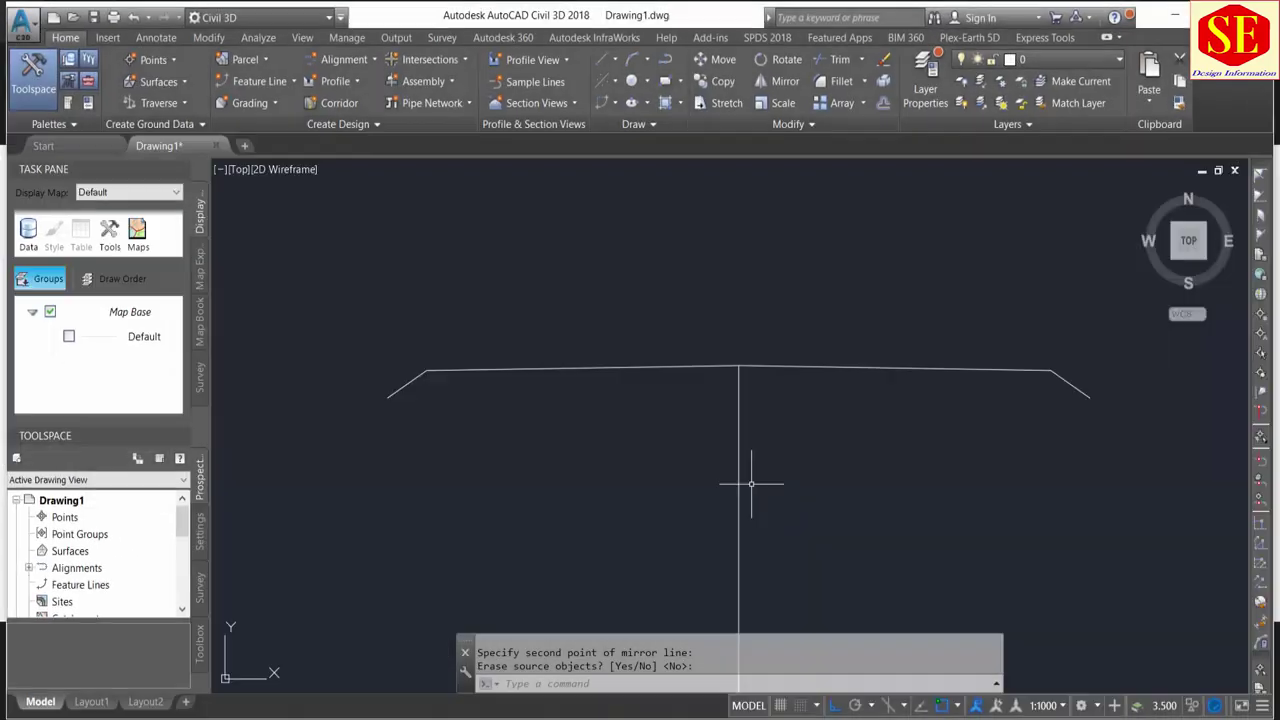
type("o")
key("Return")
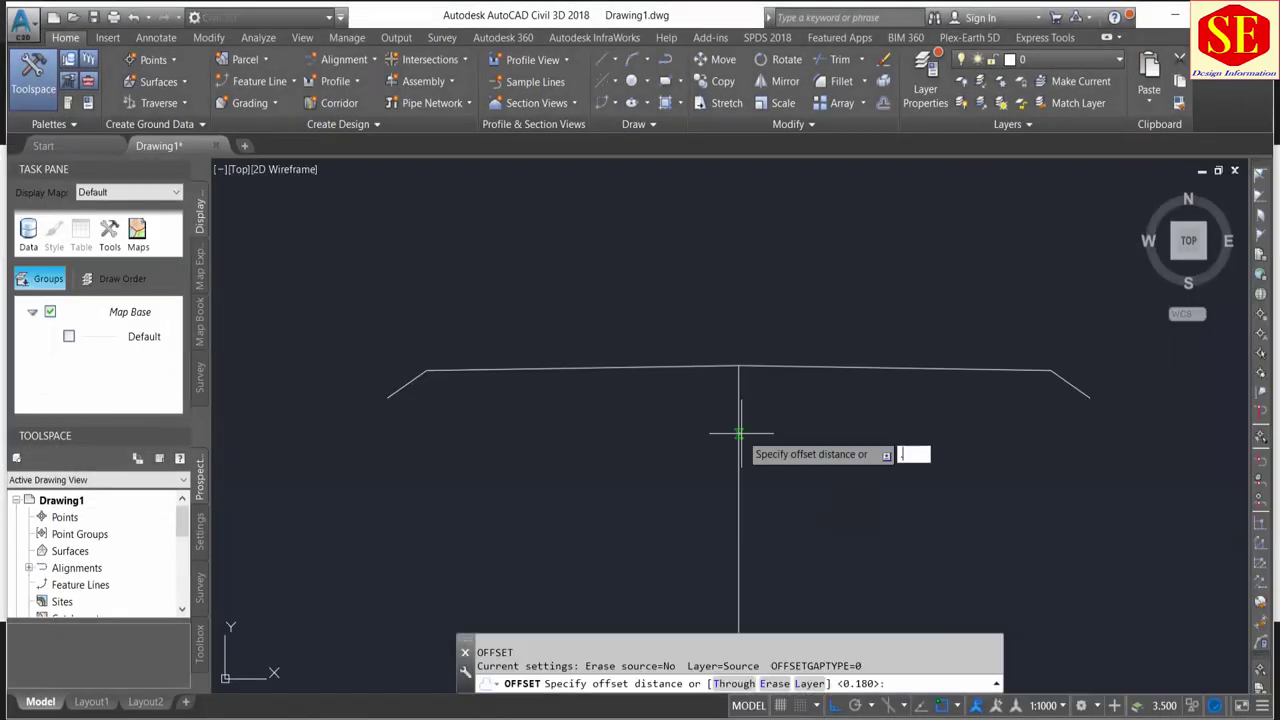
type(".675")
key("Return")
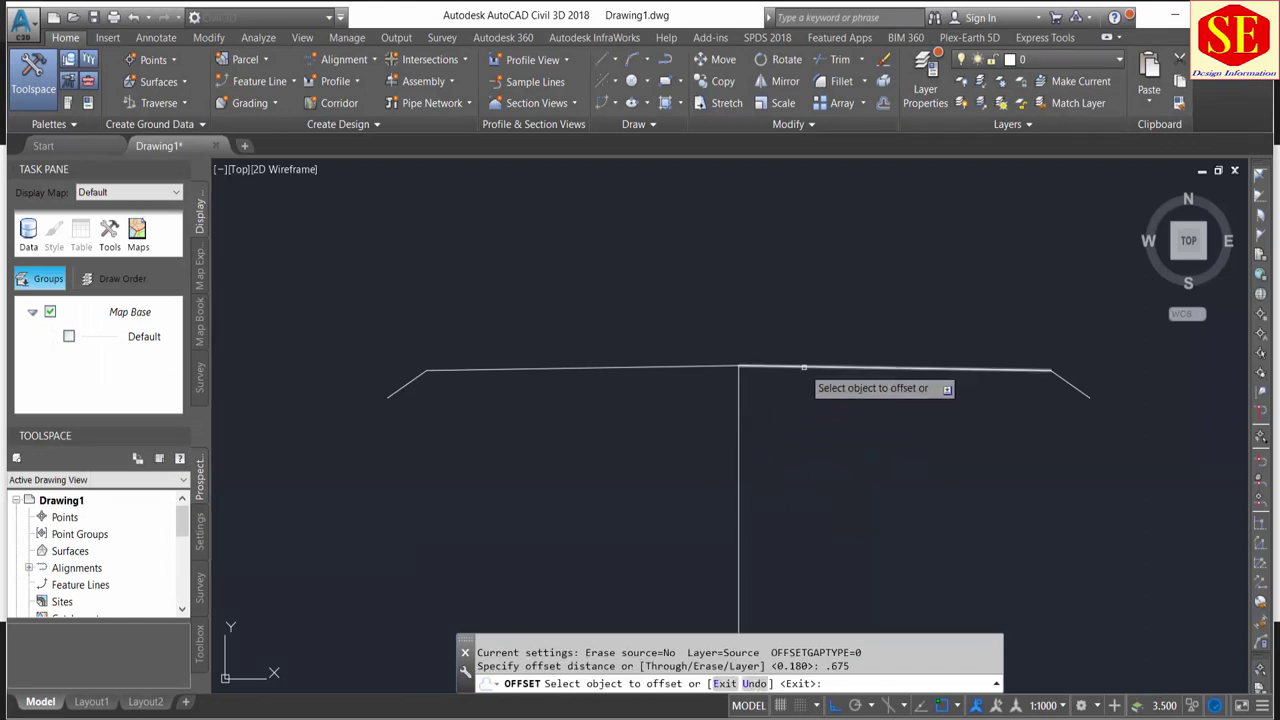
left_click(800, 367)
left_click(799, 390)
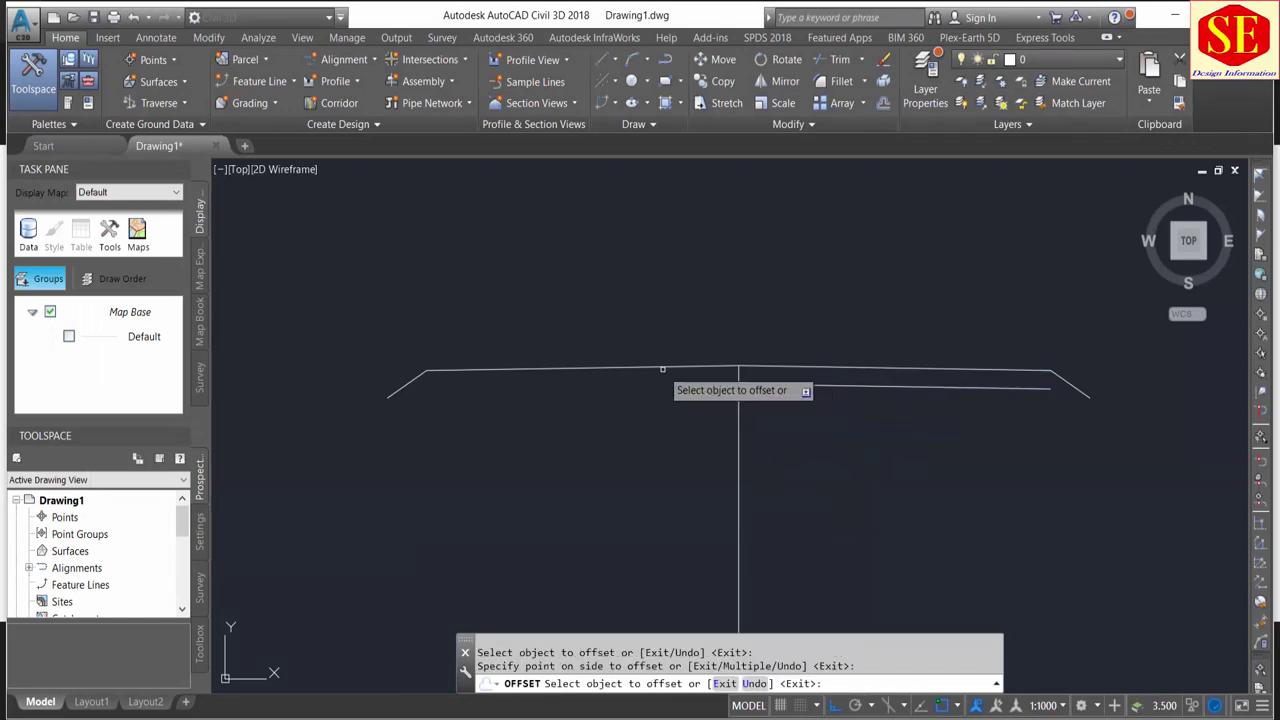
left_click(664, 371)
left_click(655, 400)
key("Escape")
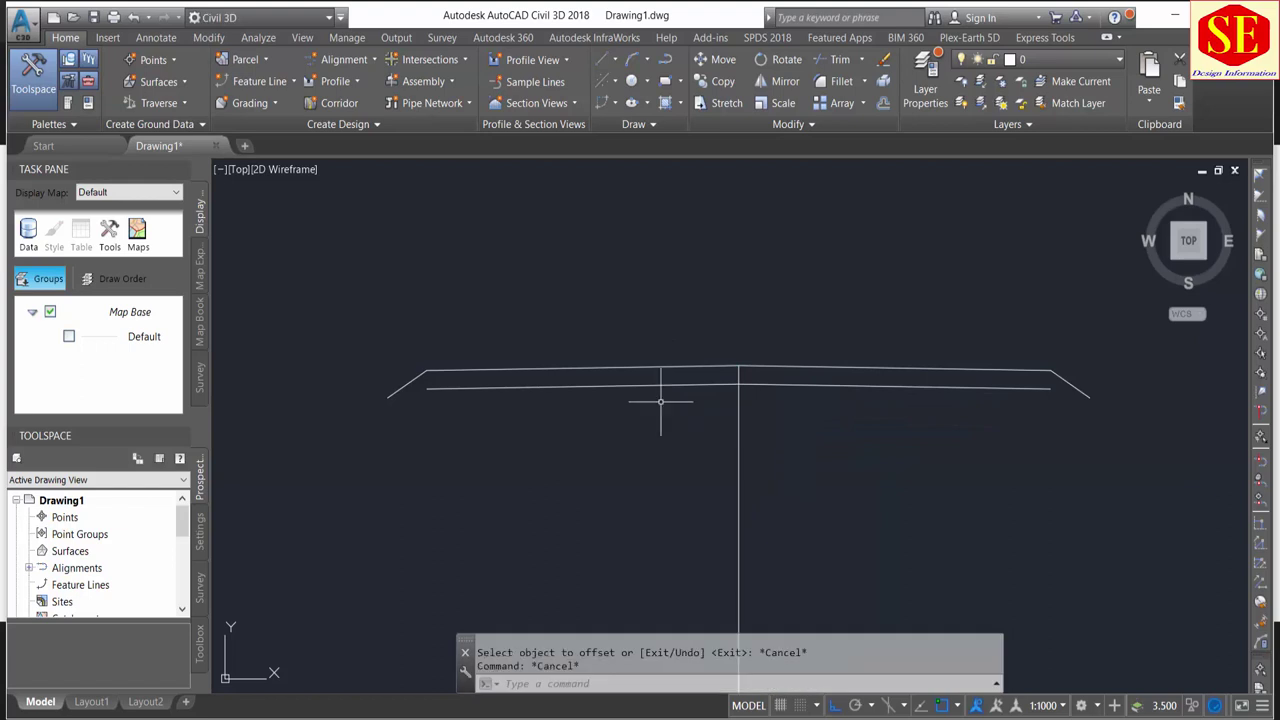
Step: Extend both offset lines to the sloped edges and trim the leftover tails
type("ex")
key("Return")
key("Return")
left_click(1040, 388)
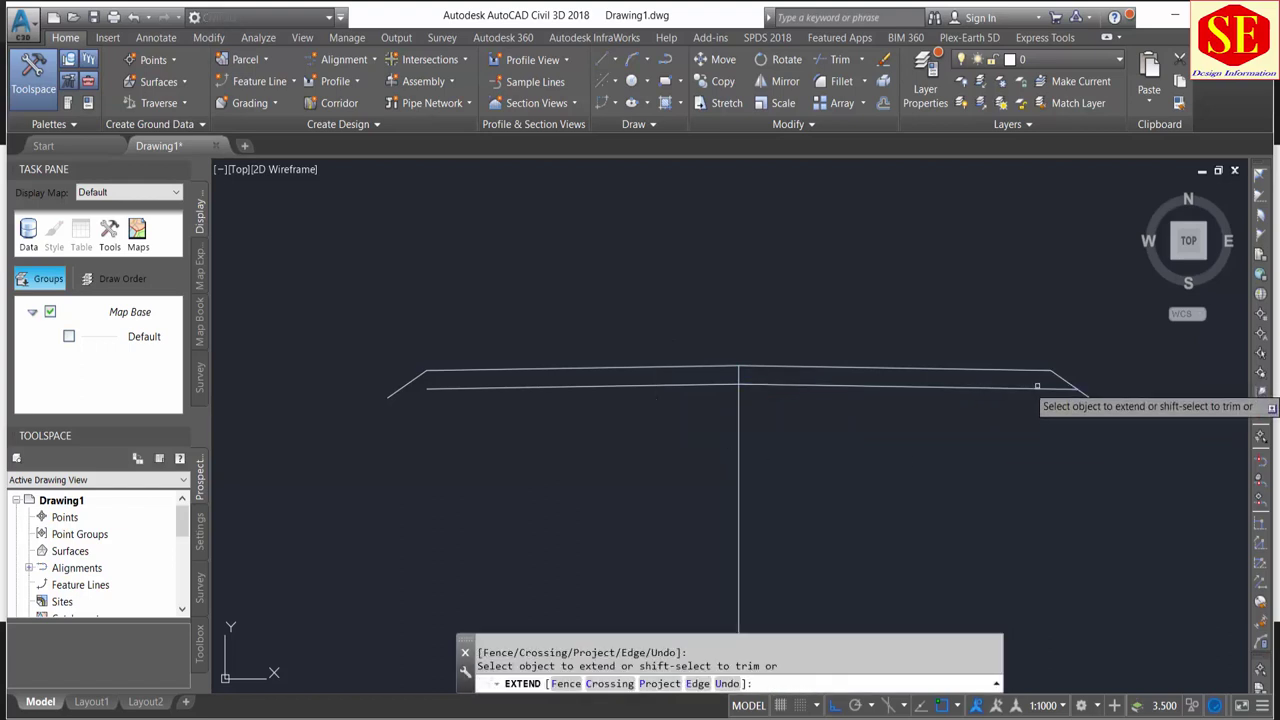
left_click(436, 389)
key("Escape")
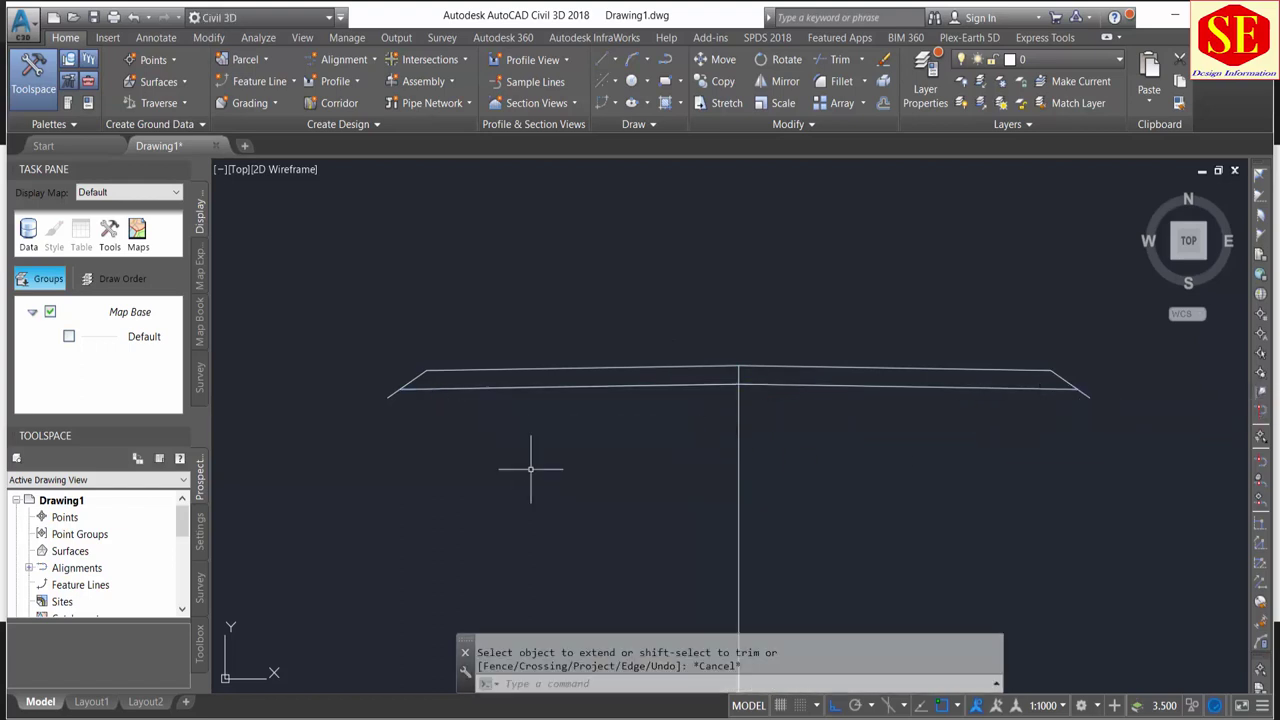
type("tr")
key("Return")
key("Return")
left_click(391, 396)
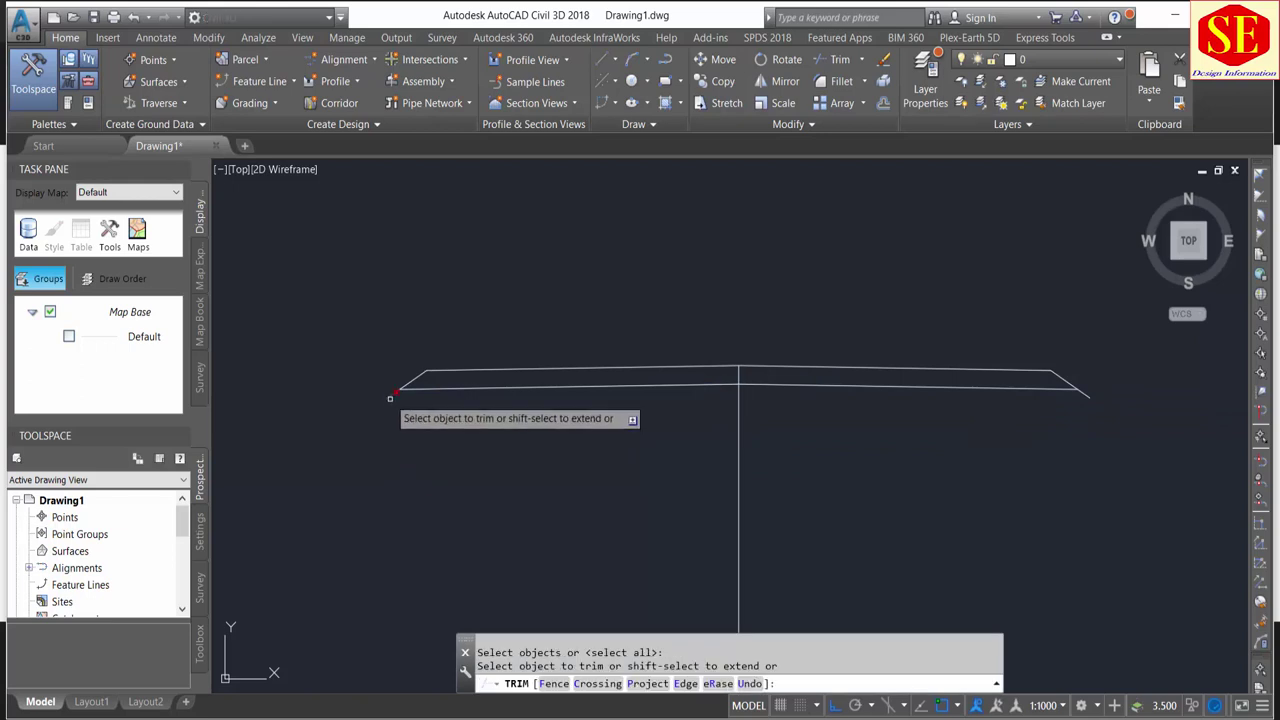
left_click(1092, 399)
key("Escape")
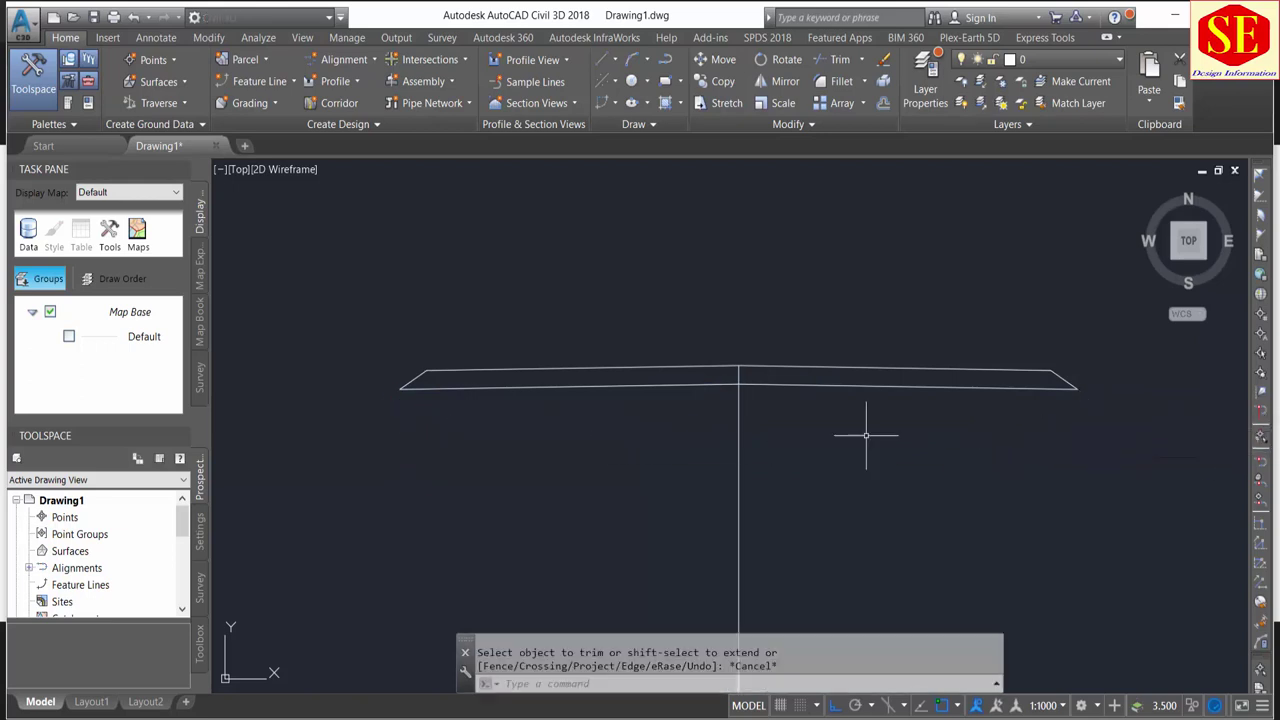
scroll(720, 345, "down", 2)
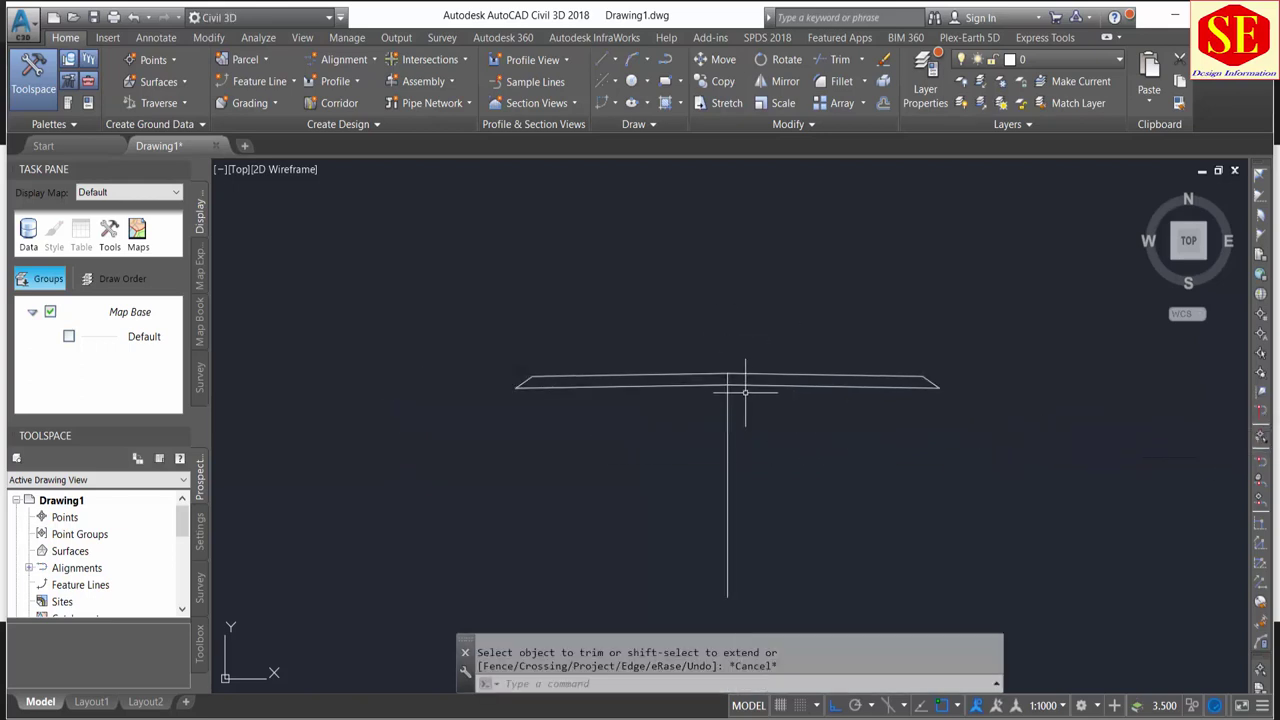
scroll(735, 368, "up", 2)
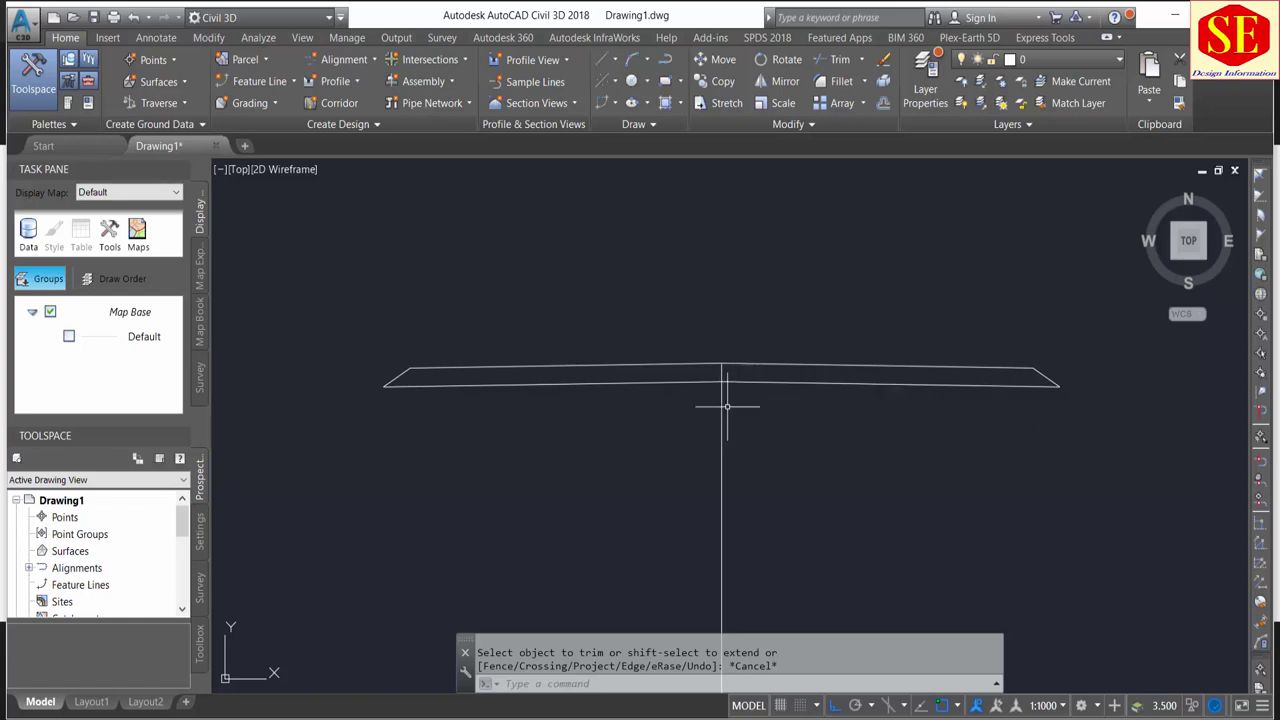
Step: Erase the vertical centre line
left_click(813, 450)
left_click(617, 507)
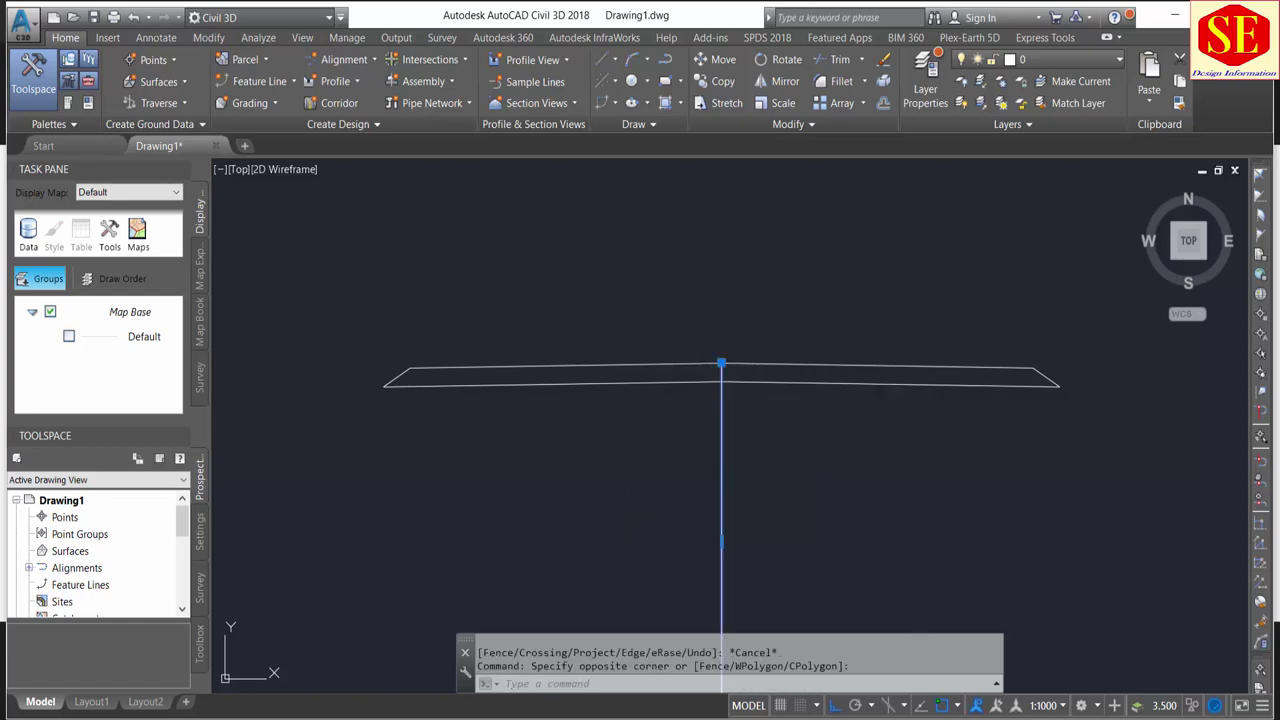
type("E")
key("Return")
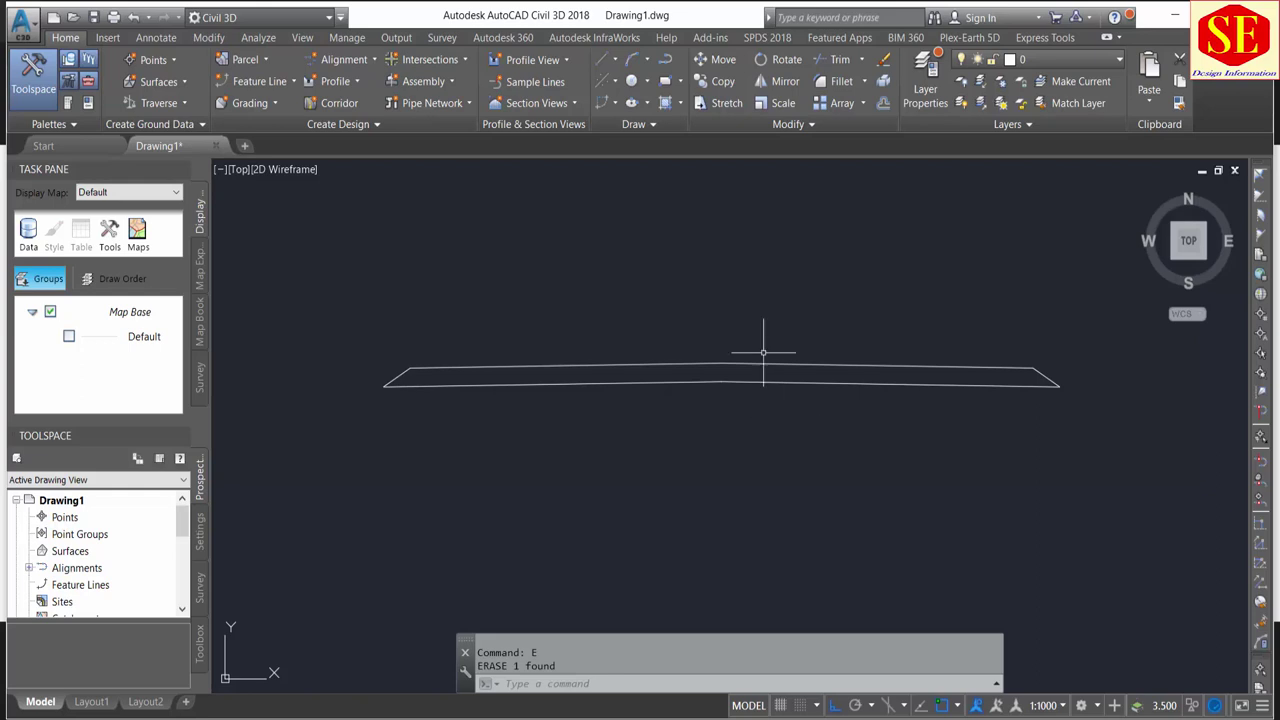
type("bo")
Step: Create a boundary polyline inside the pavement outline, then erase it again
key("Return")
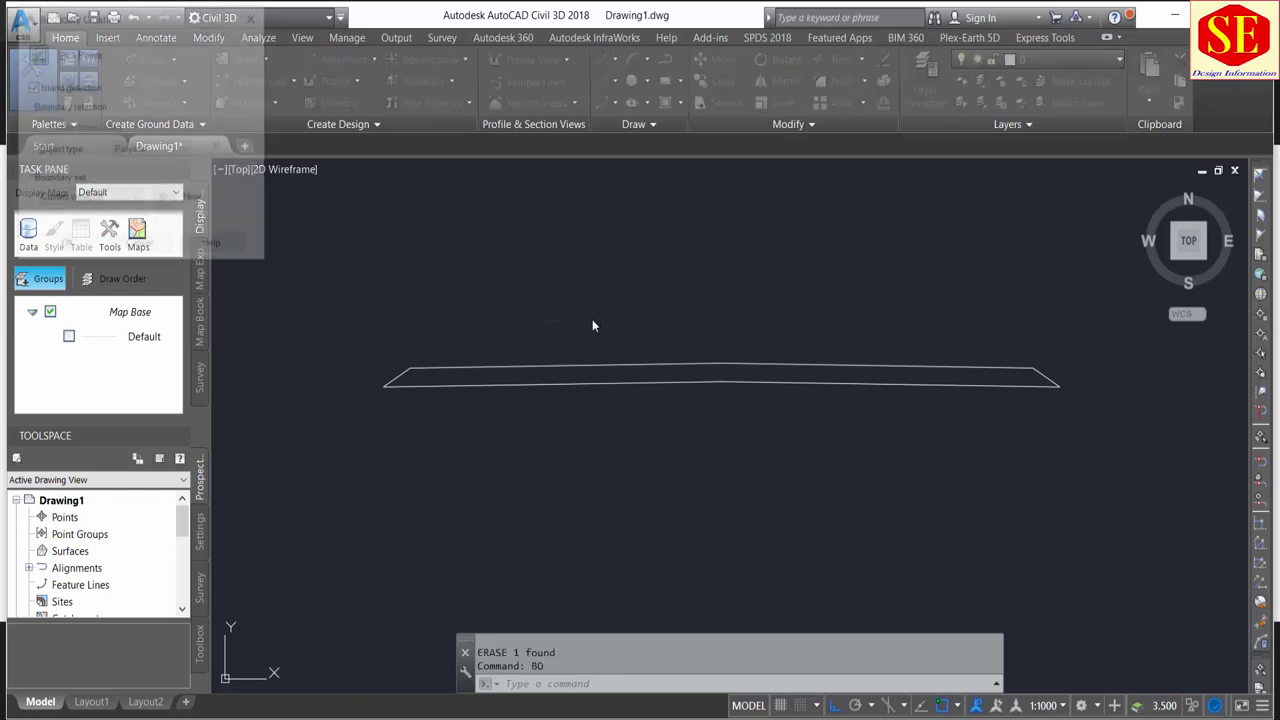
left_click(36, 55)
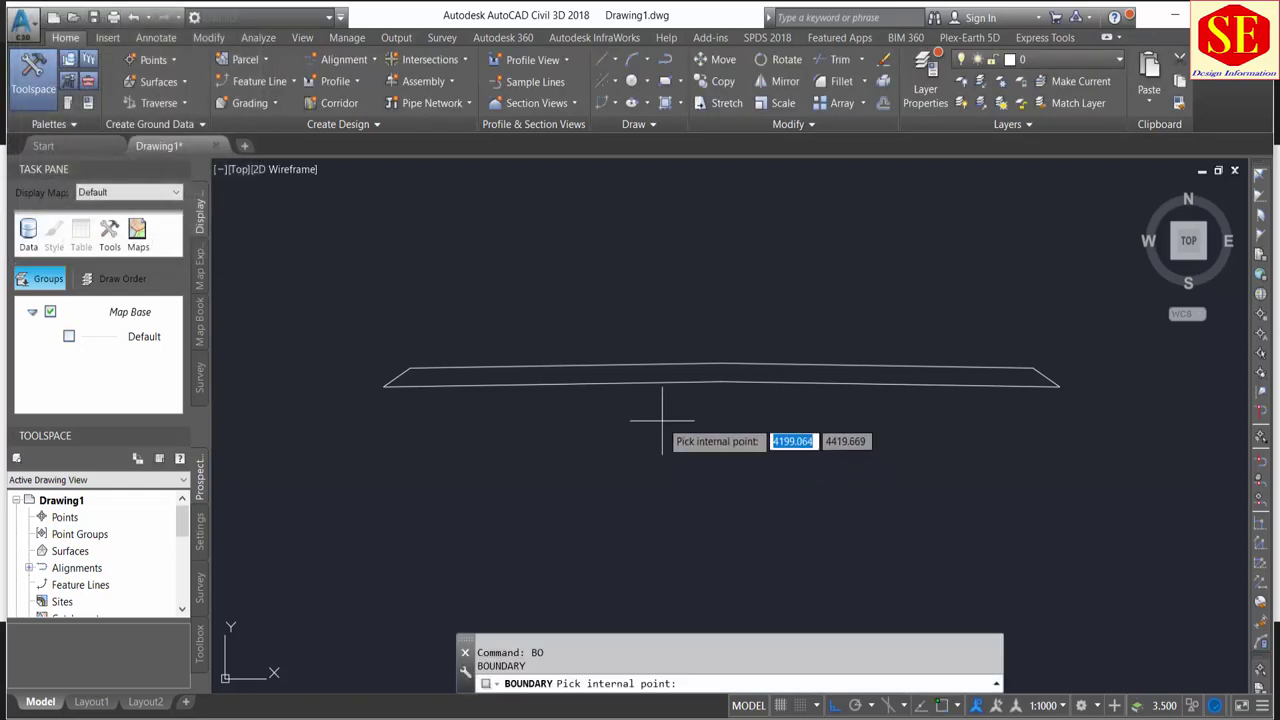
left_click(628, 374)
key("Return")
left_click(681, 381)
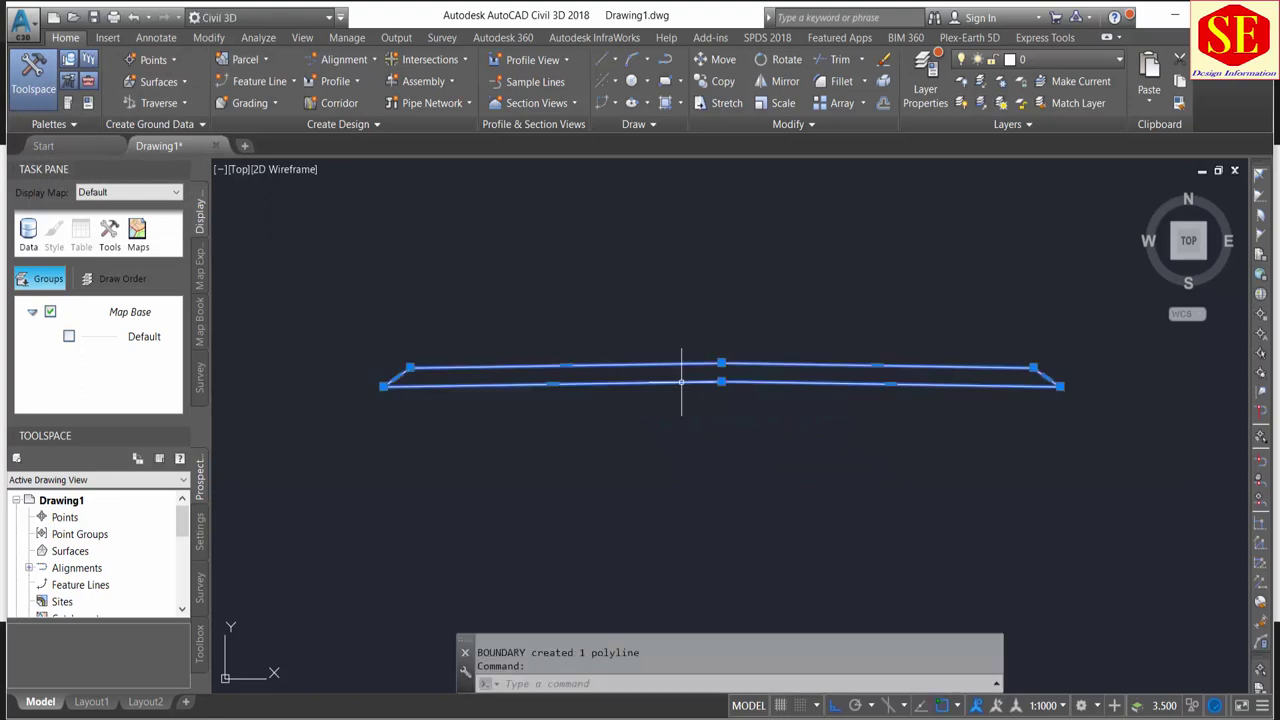
type("e")
key("Return")
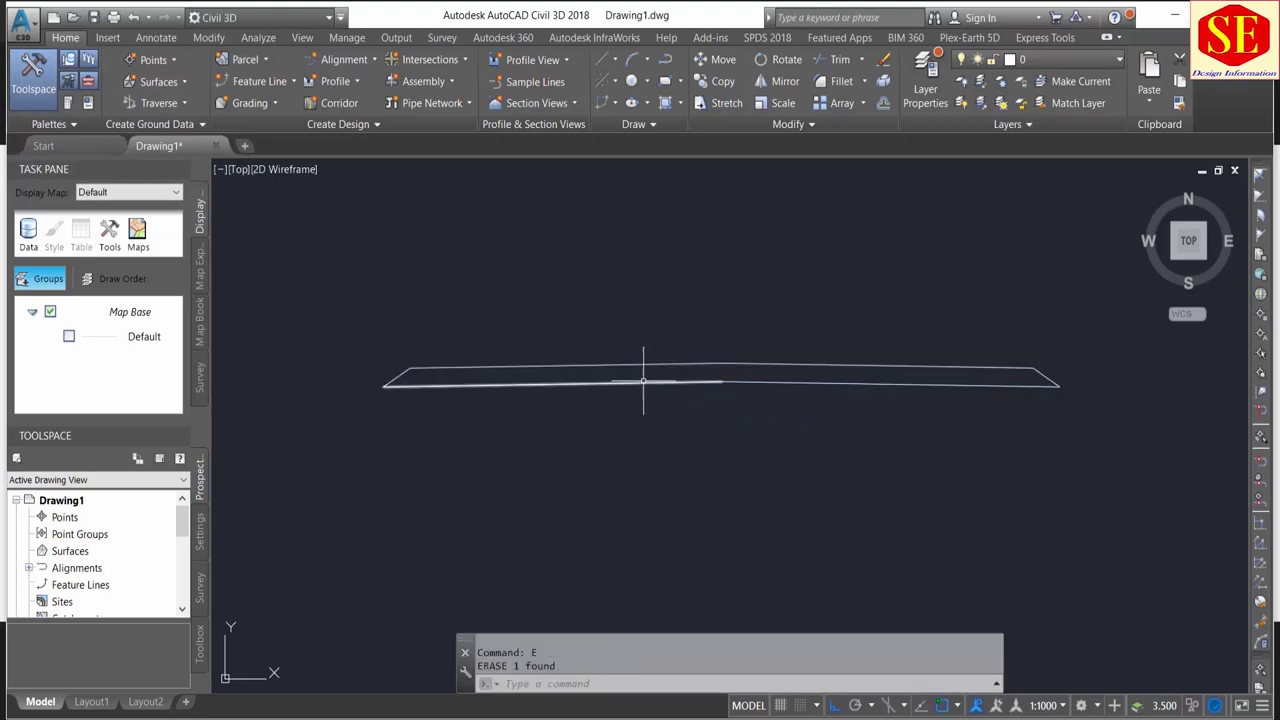
Step: Join the two top, two bottom and two end segments into one polyline and check it
type("j")
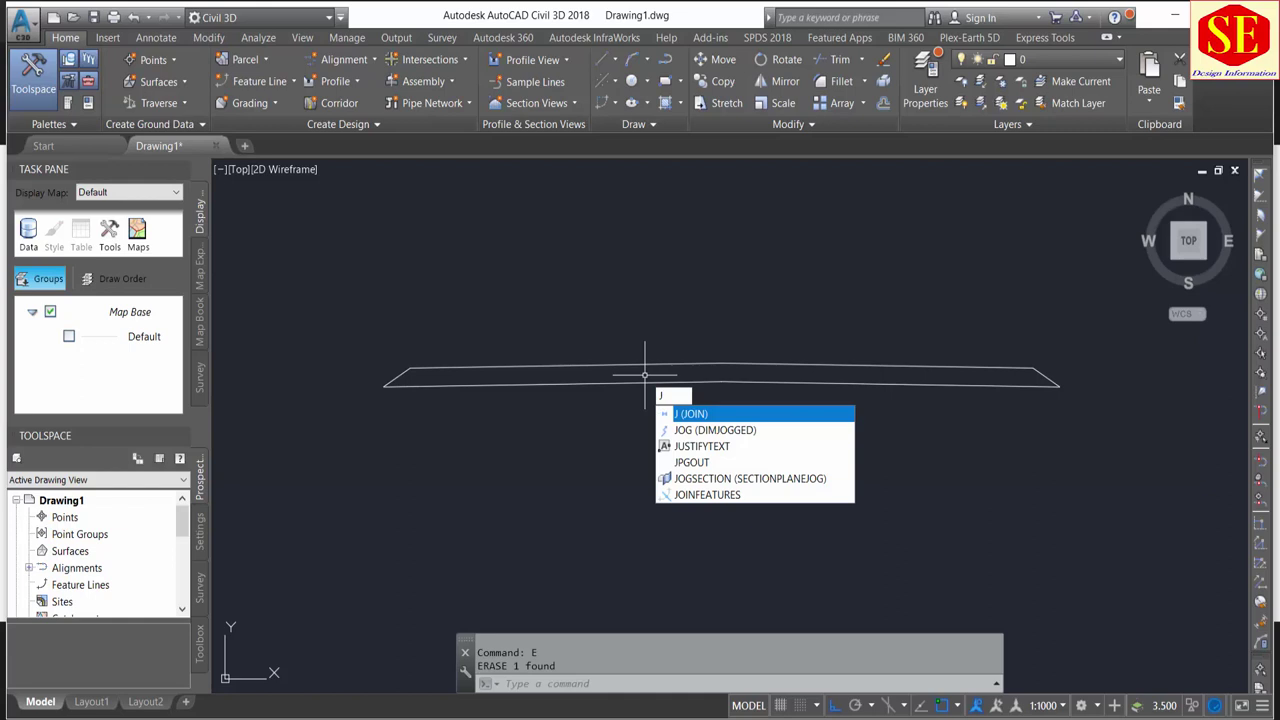
key("Return")
left_click(665, 367)
left_click(740, 366)
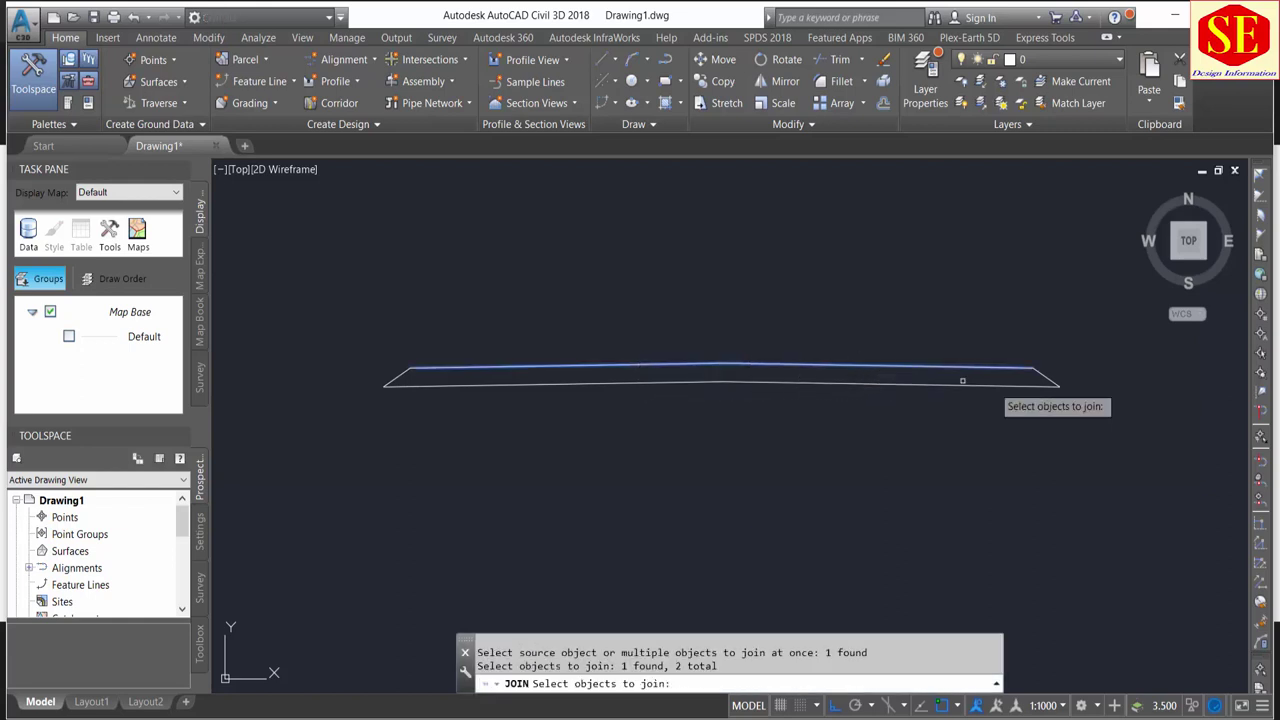
left_click(1048, 378)
left_click(1000, 385)
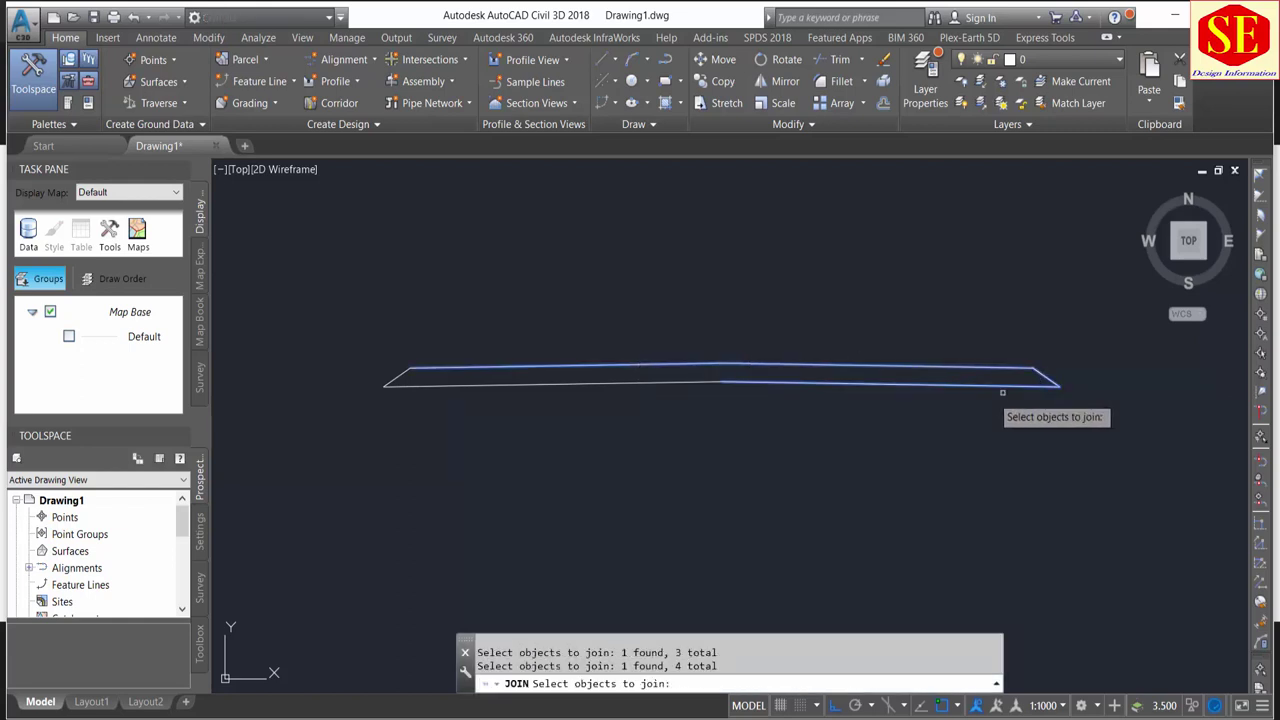
left_click(696, 382)
left_click(398, 377)
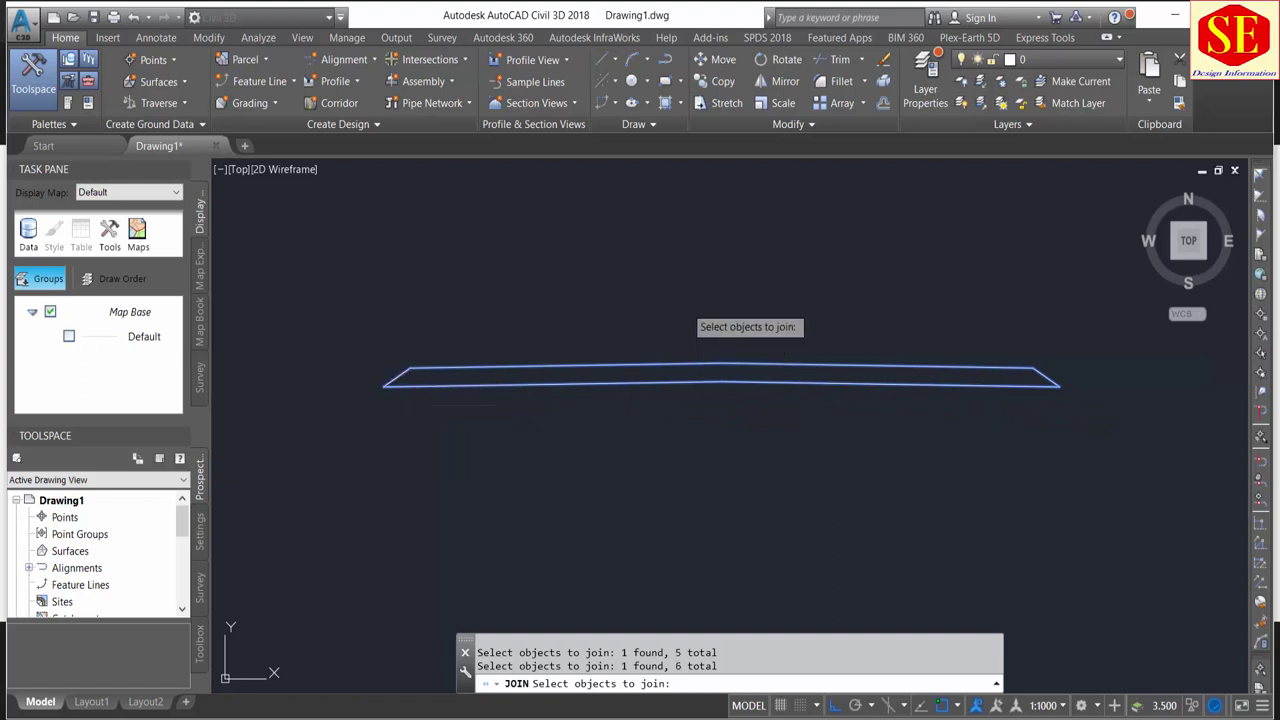
key("Return")
left_click(580, 366)
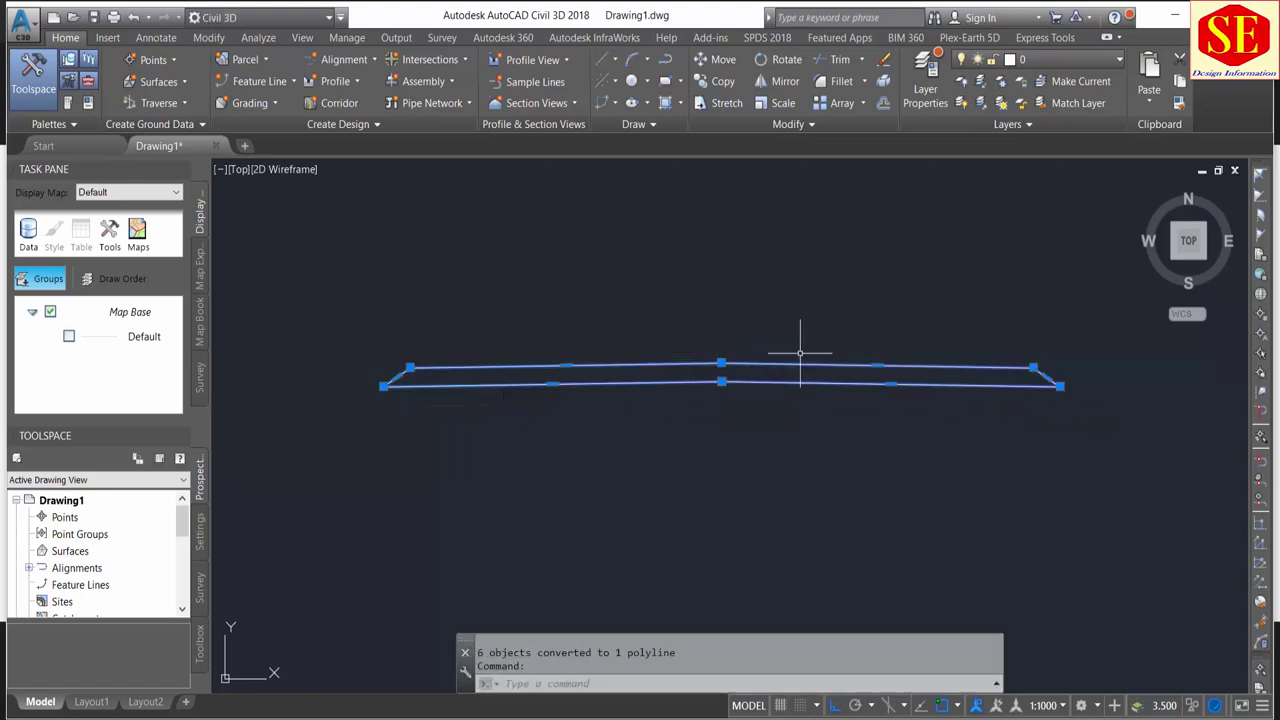
key("Escape")
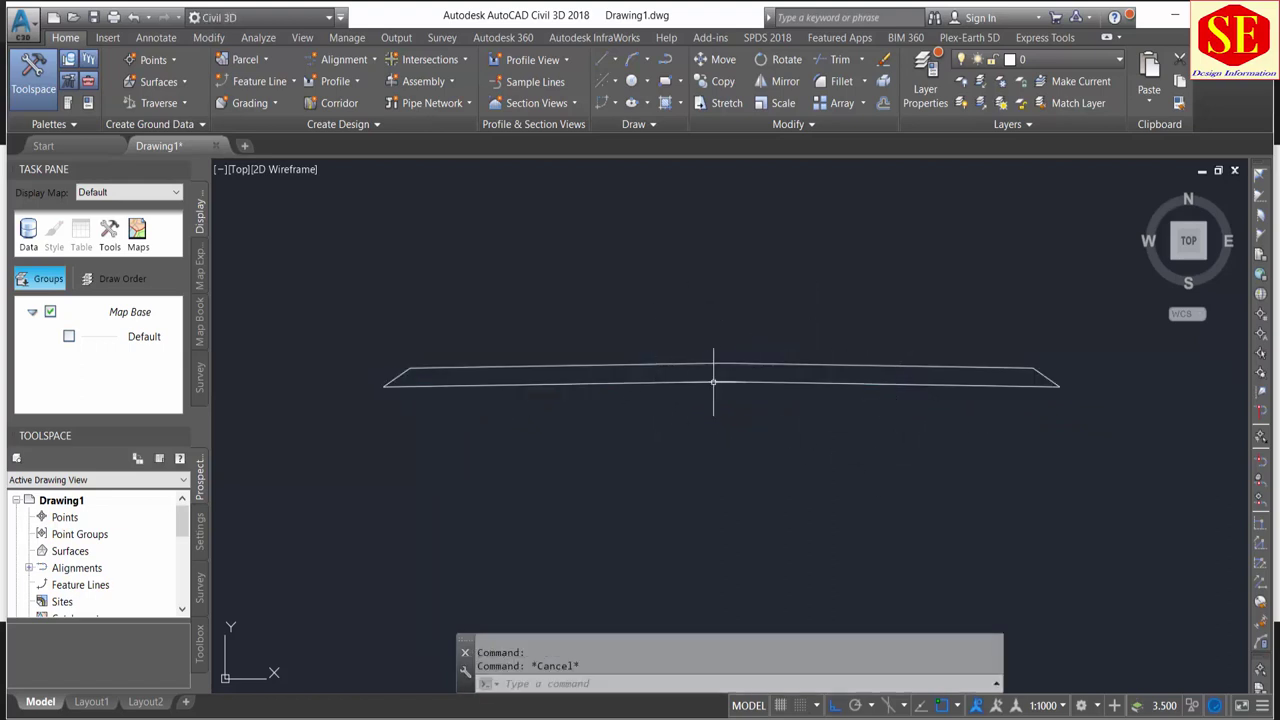
left_click(680, 381)
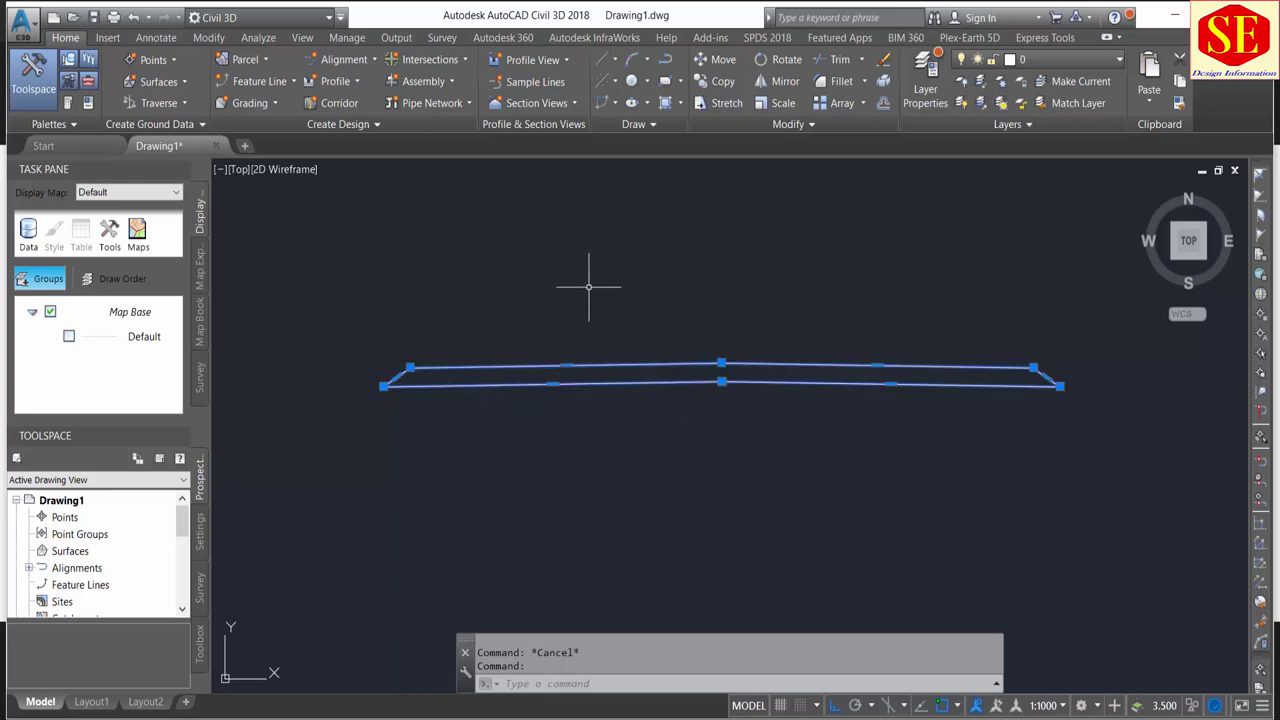
key("Escape")
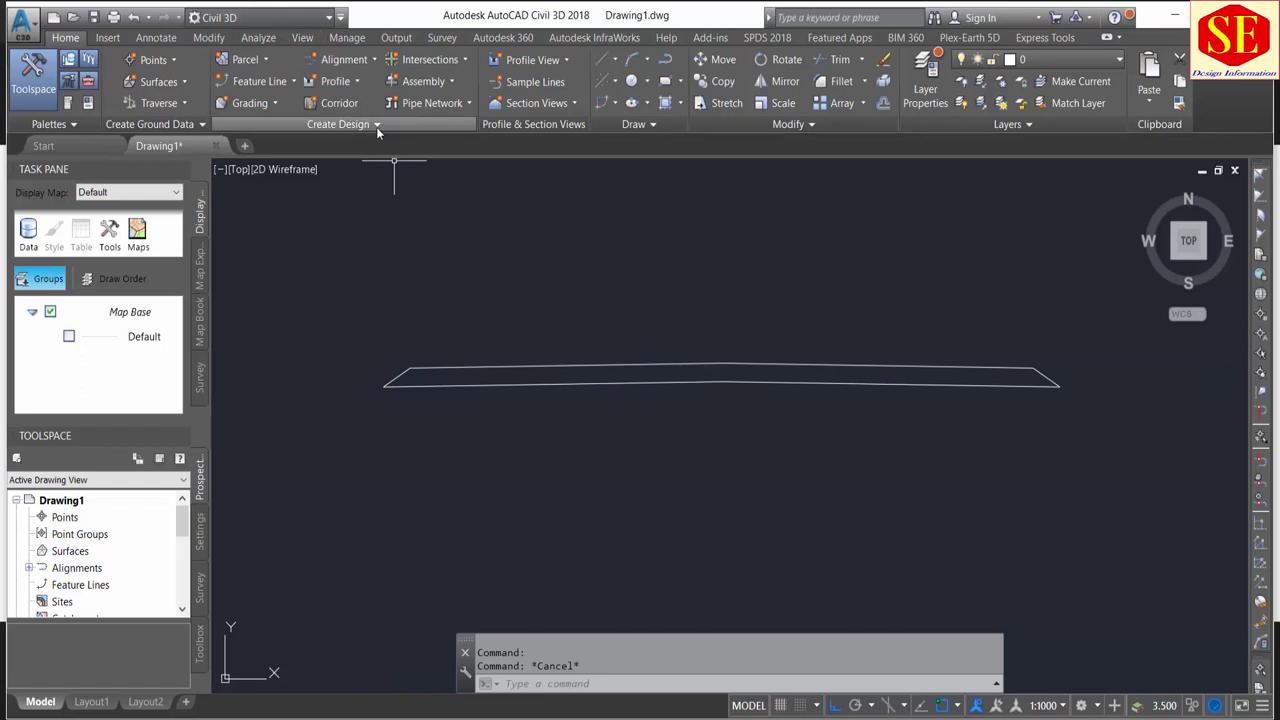
Step: Launch Create Subassembly from Polyline from the expanded Create Design panel
left_click(376, 125)
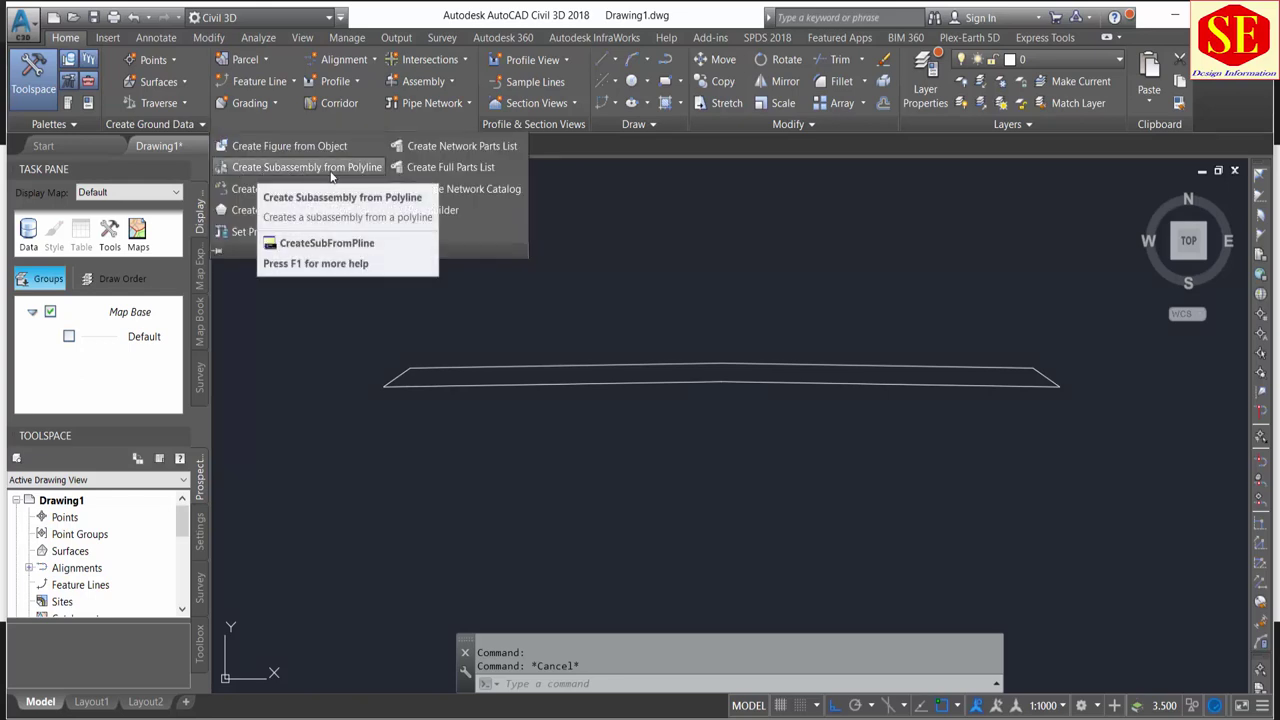
left_click(899, 248)
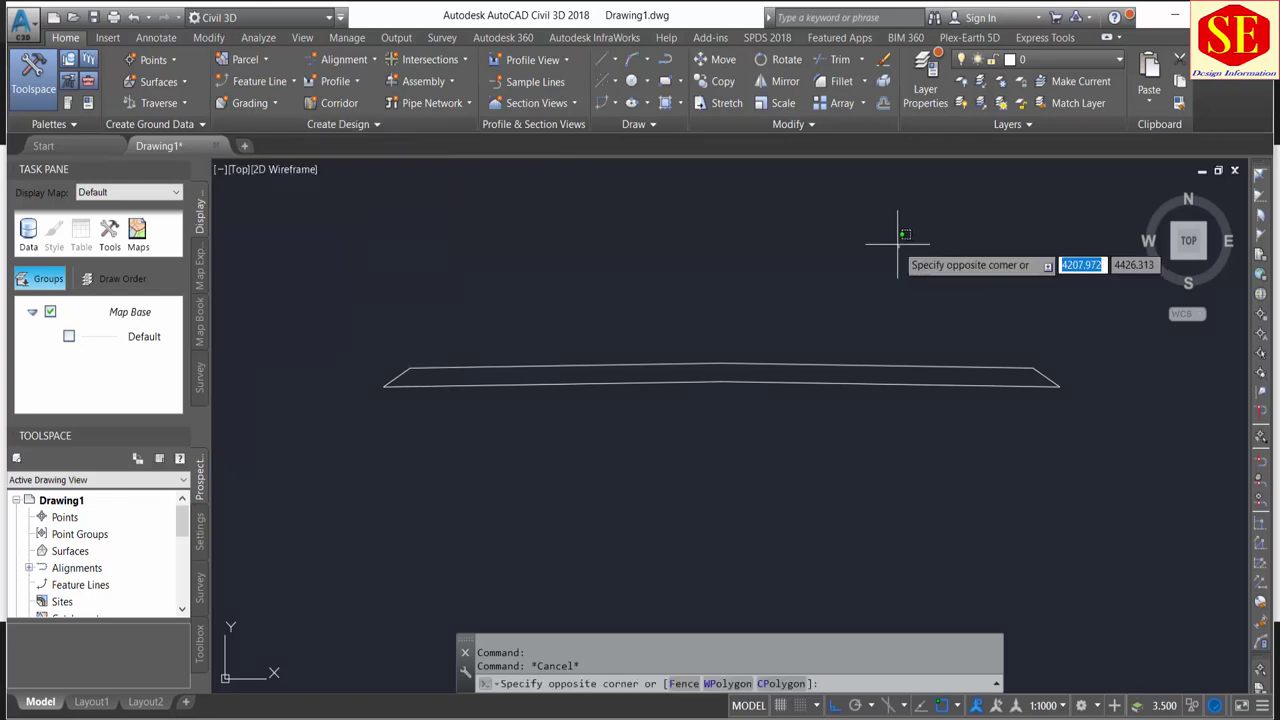
key("Escape")
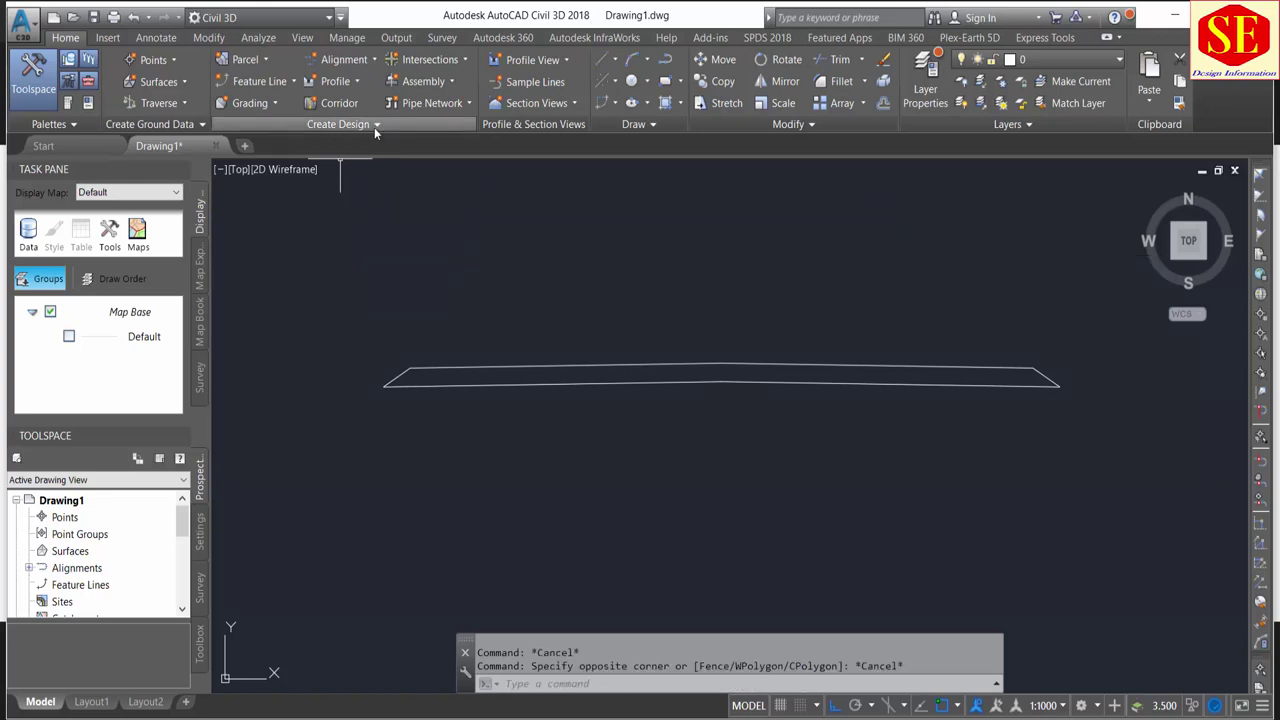
left_click(374, 127)
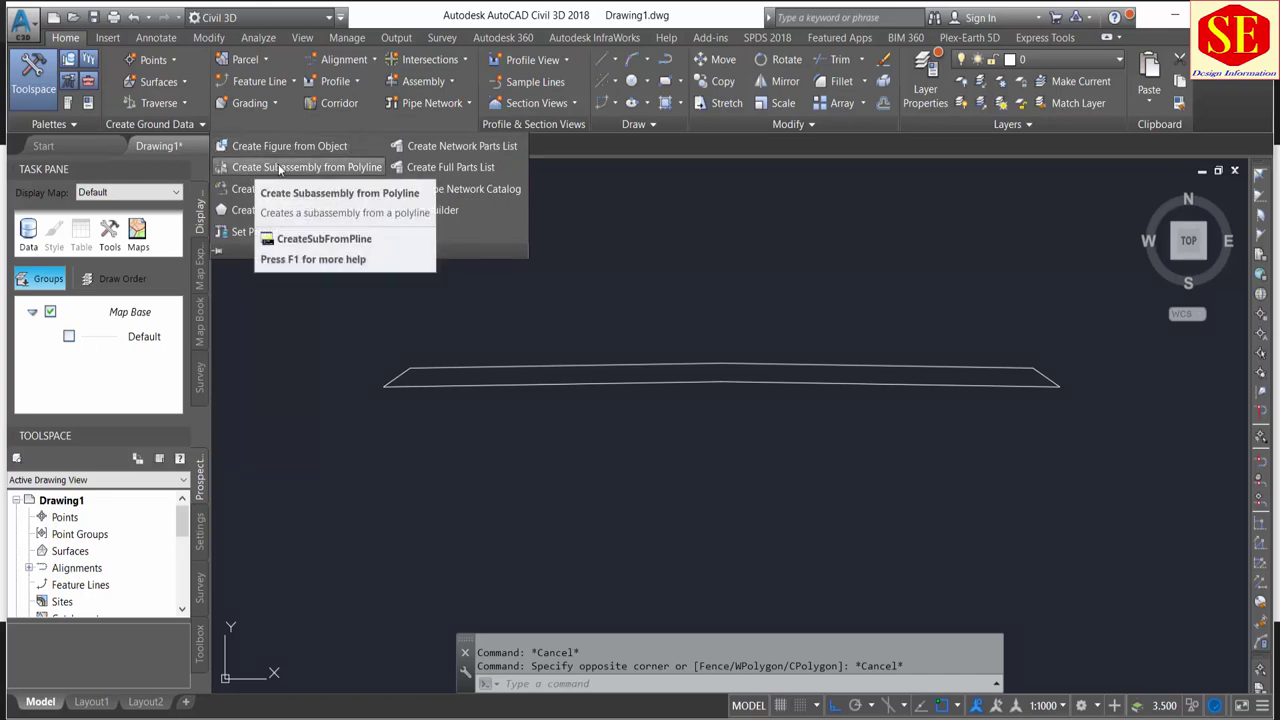
left_click(346, 170)
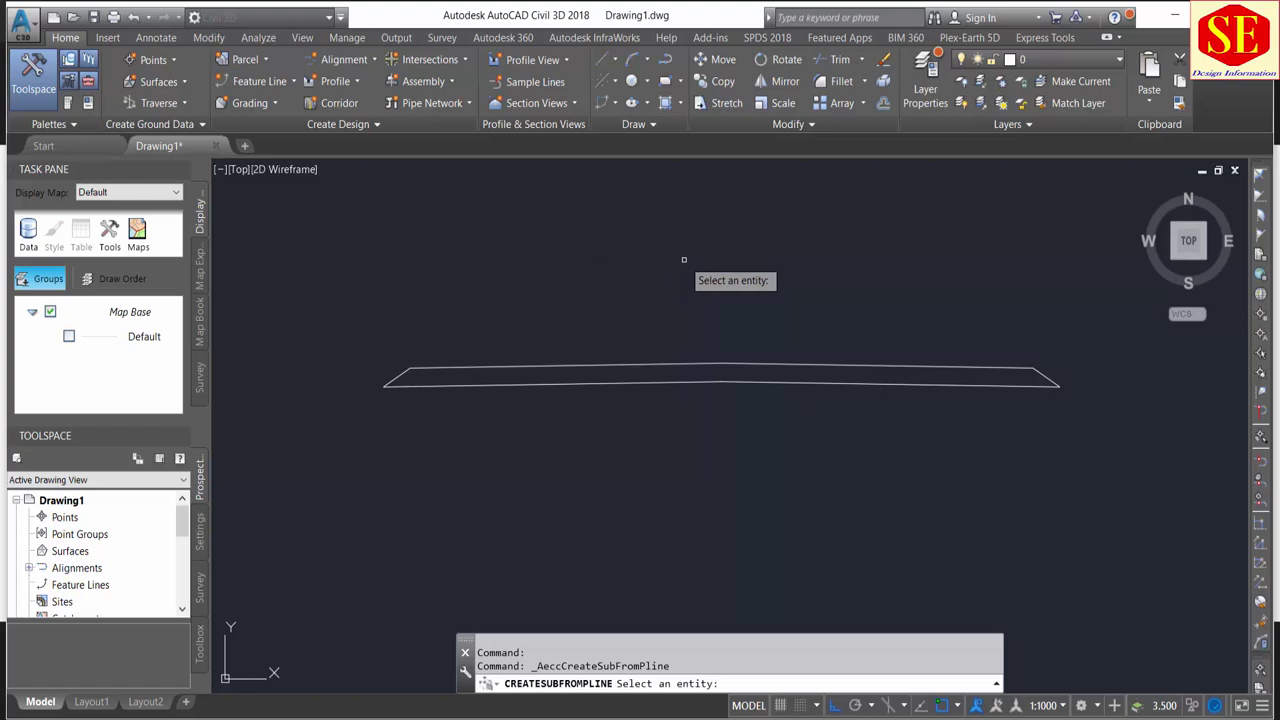
Step: Enter the name 'Section' and confirm the Create Subassembly From Polyline dialog
left_click(514, 368)
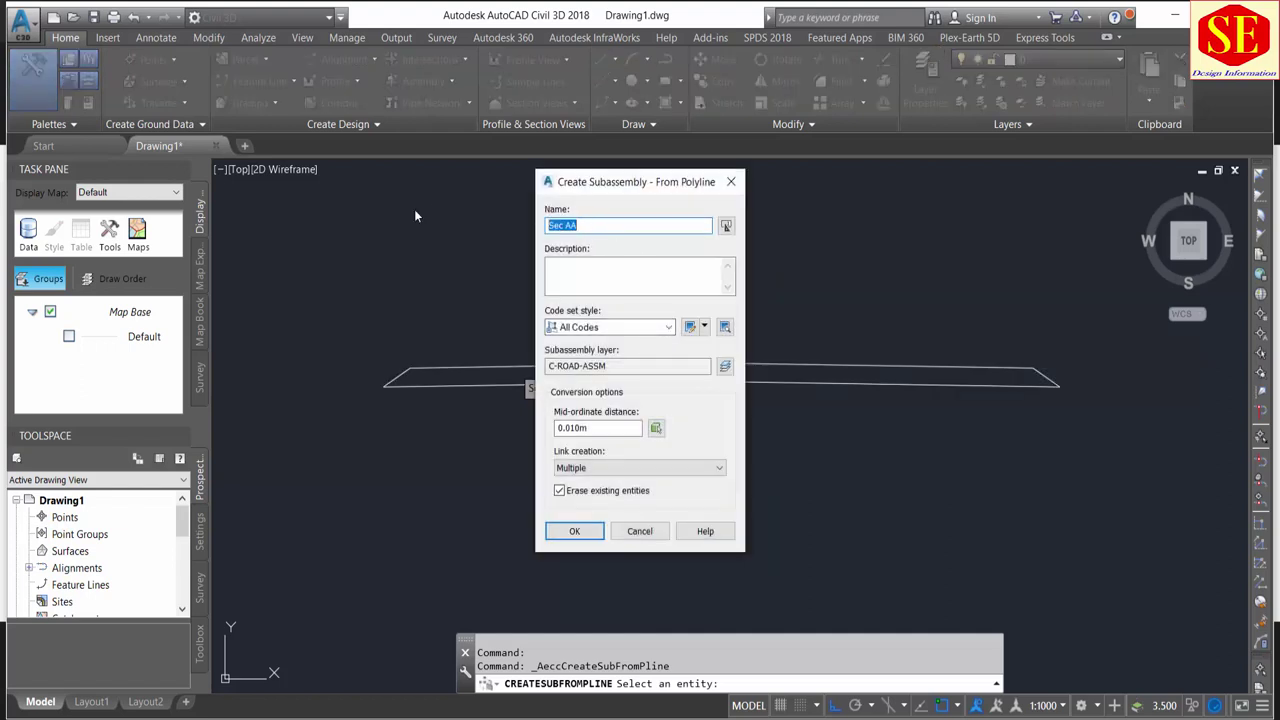
type("Sec")
type(" tion")
left_click(588, 535)
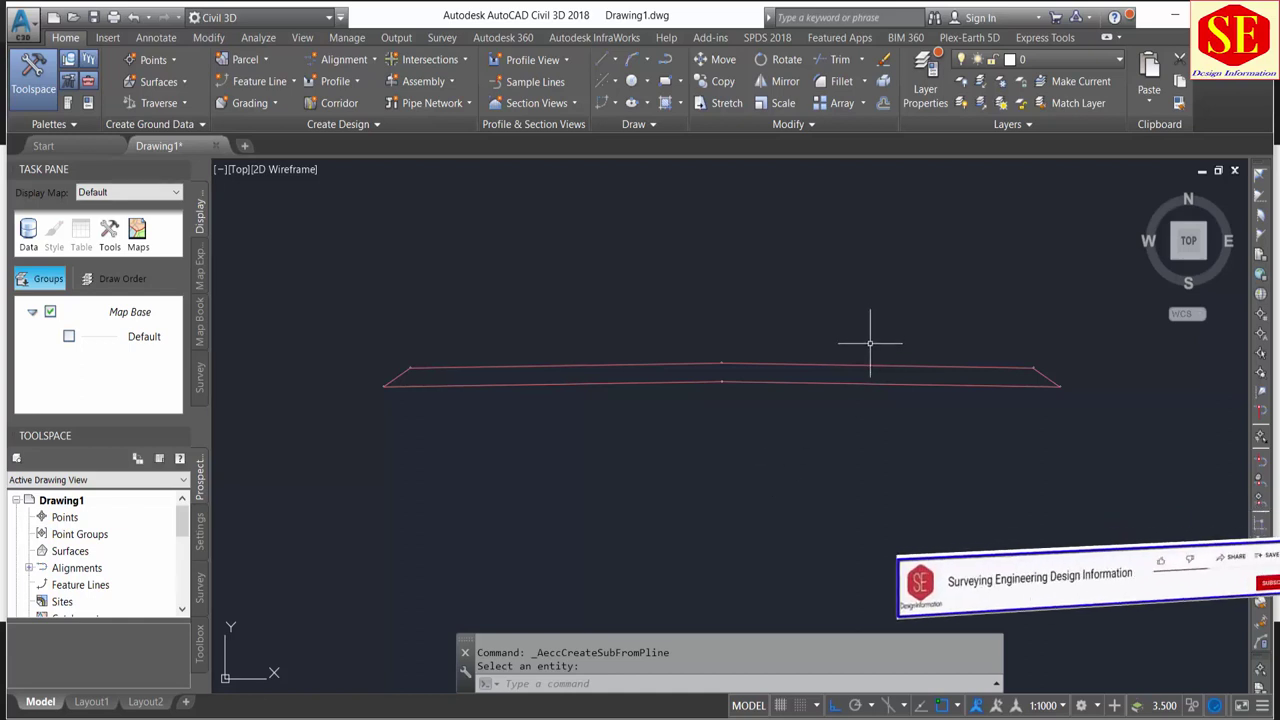
Step: Pick the pavement outline polyline to convert it into the subassembly
scroll(786, 337, "up", 2)
scroll(591, 303, "up", 2)
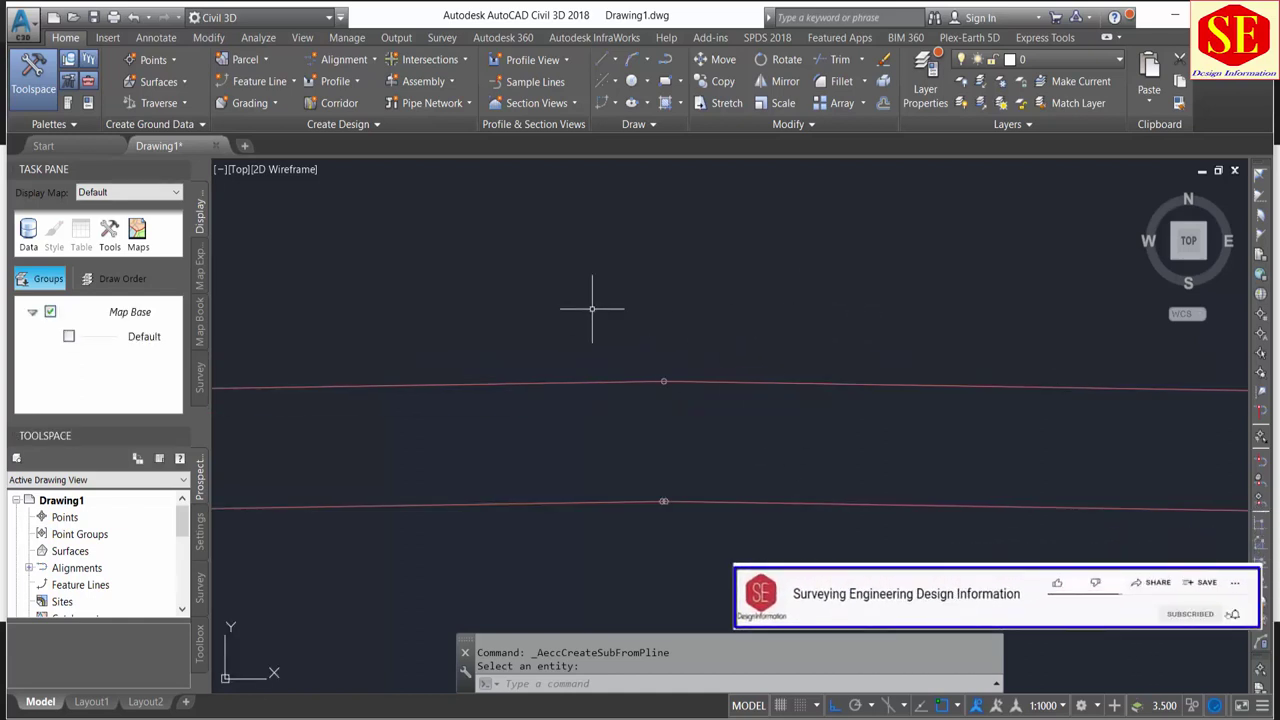
scroll(680, 380, "up", 2)
scroll(680, 420, "down", 2)
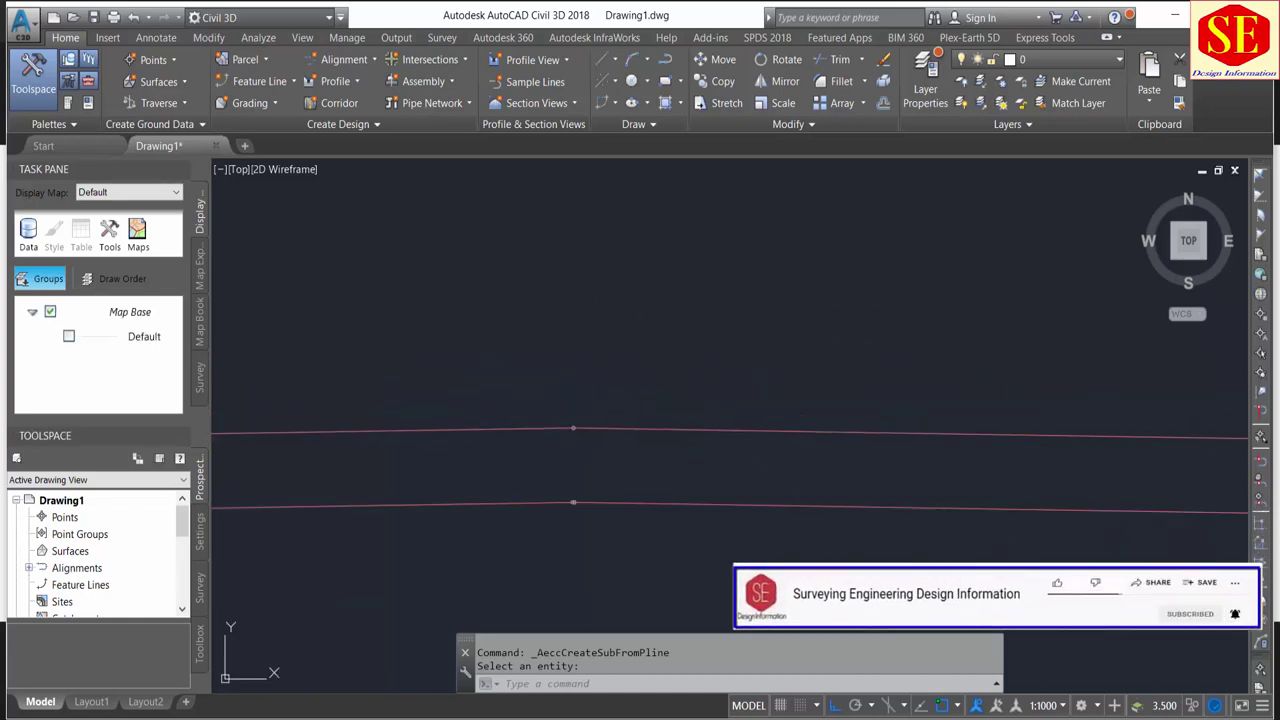
scroll(871, 434, "down", 1)
scroll(961, 443, "down", 2)
scroll(814, 423, "up", 3)
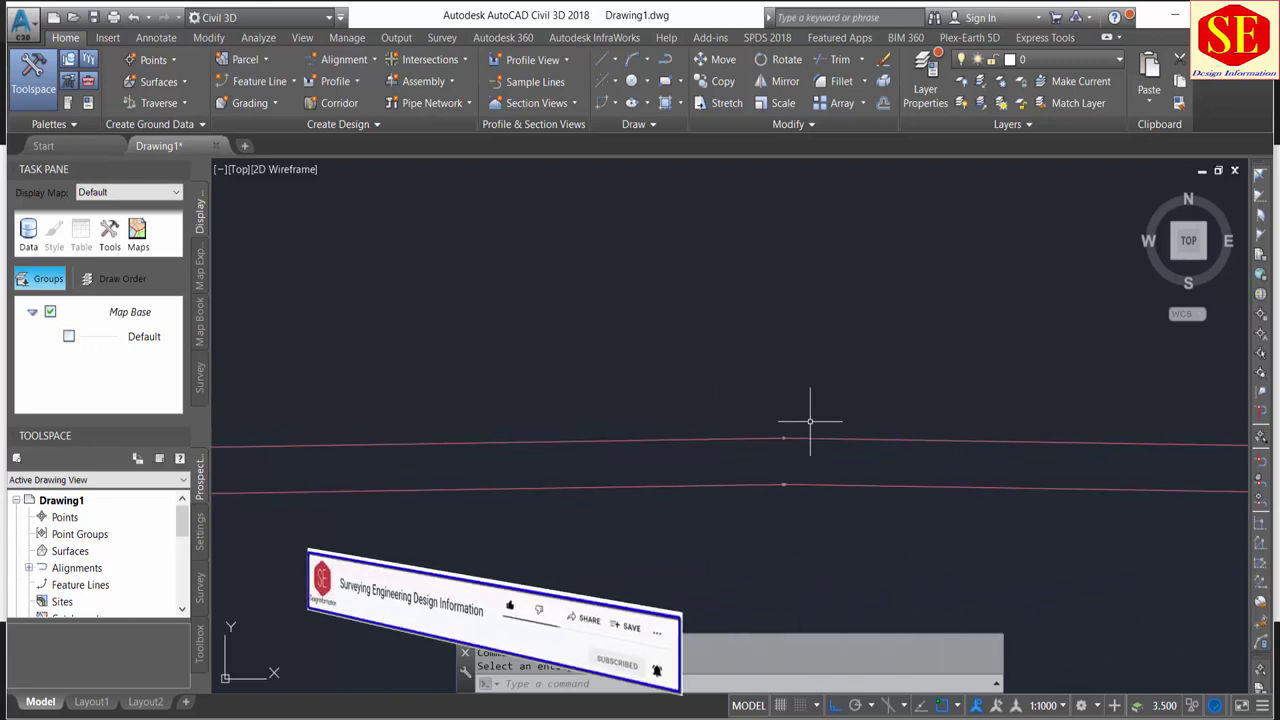
middle_click_drag(820, 437, 485, 402)
scroll(775, 400, "down", 2)
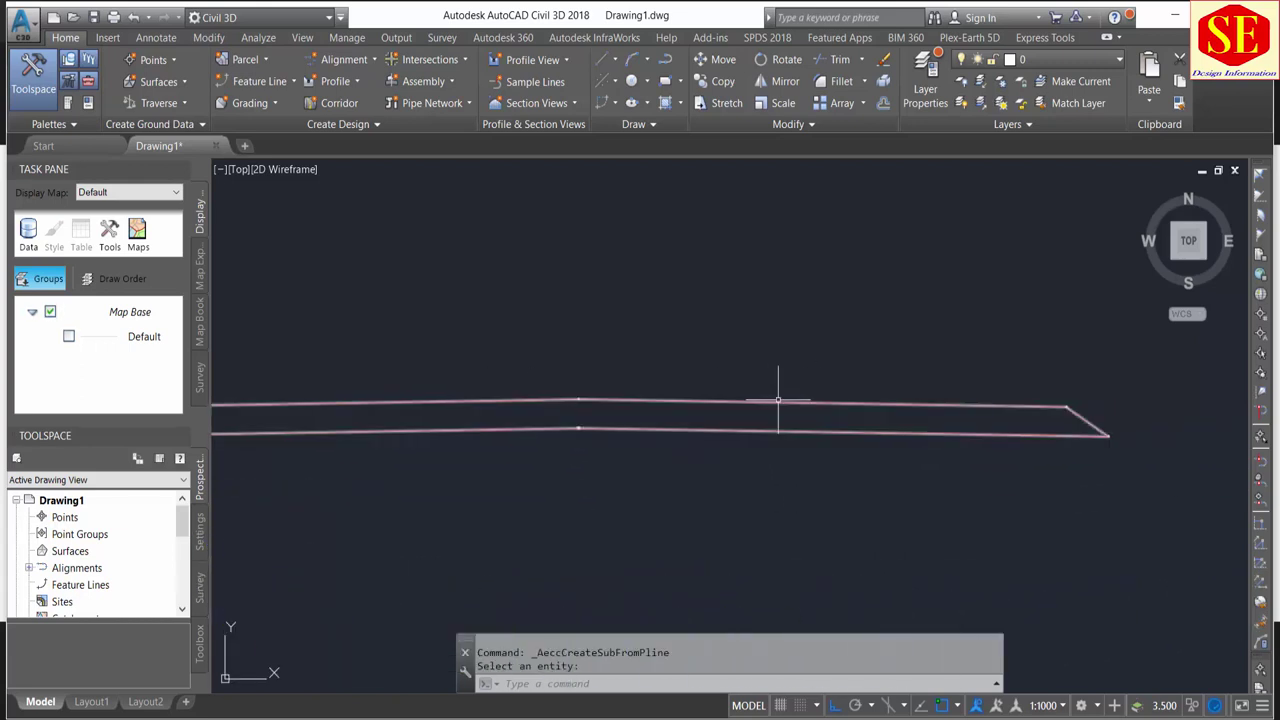
scroll(571, 390, "up", 2)
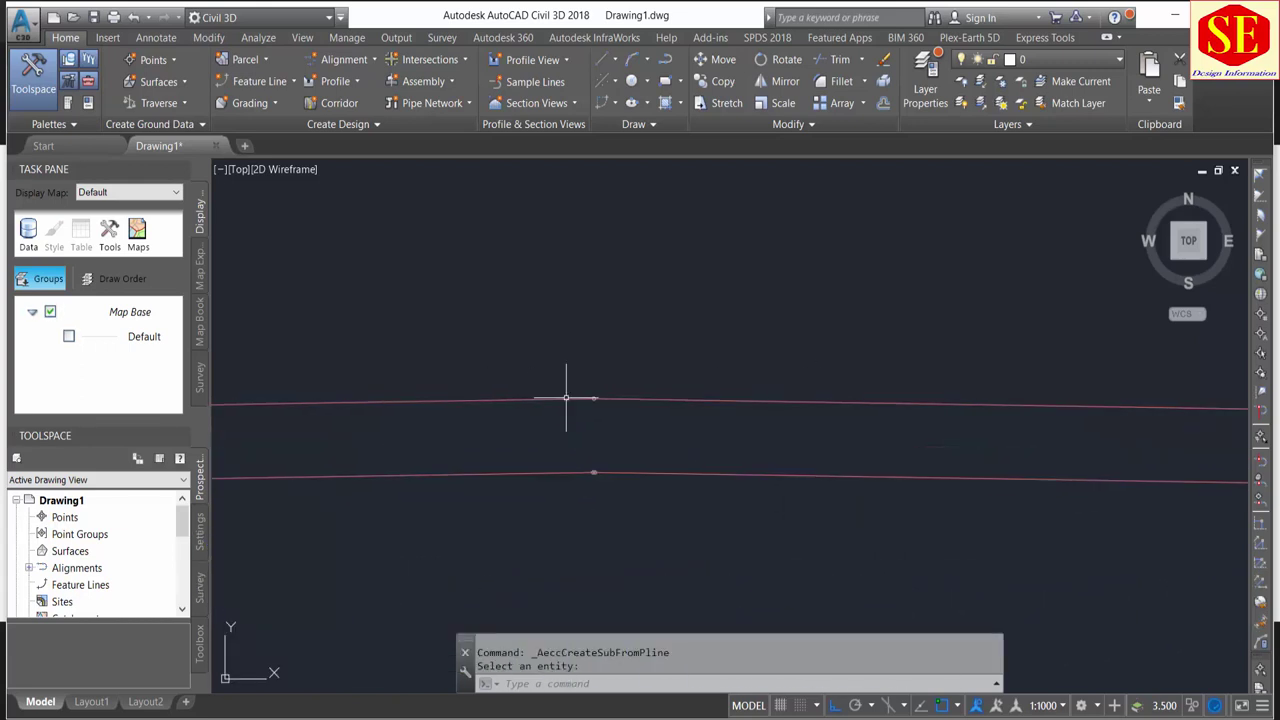
scroll(591, 366, "up", 3)
scroll(600, 420, "up", 1)
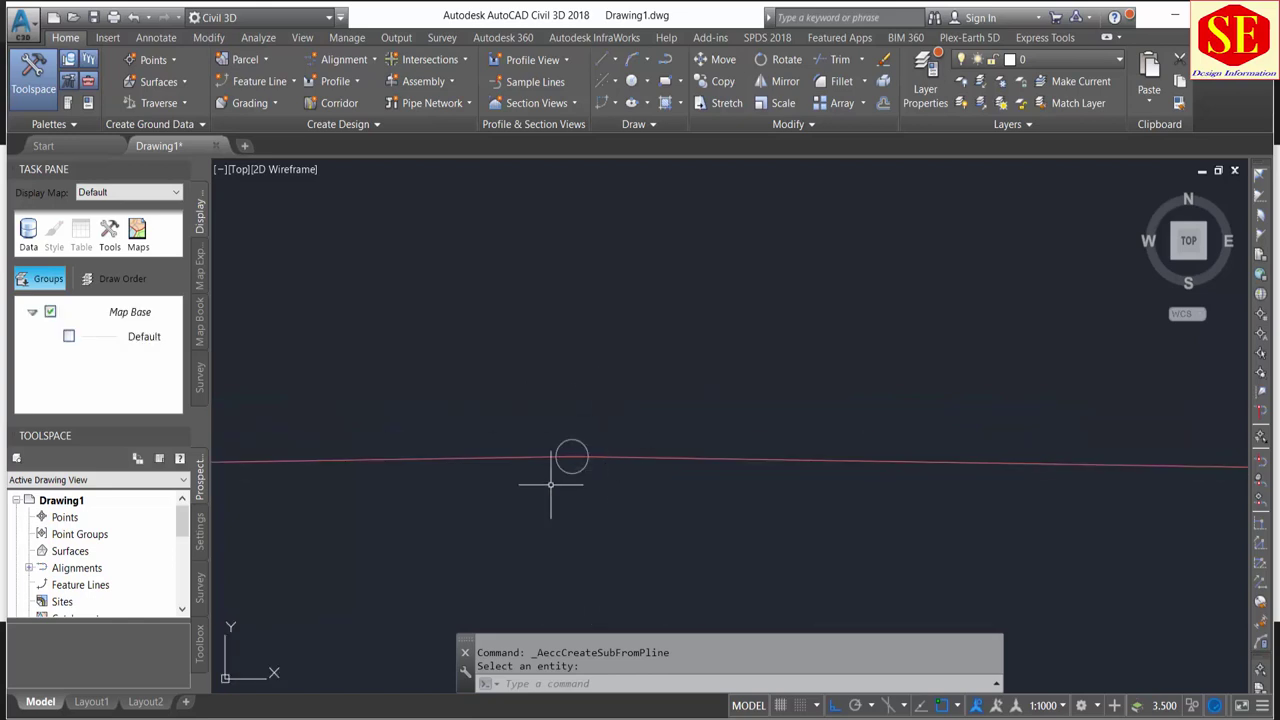
scroll(794, 400, "down", 3)
scroll(786, 392, "down", 3)
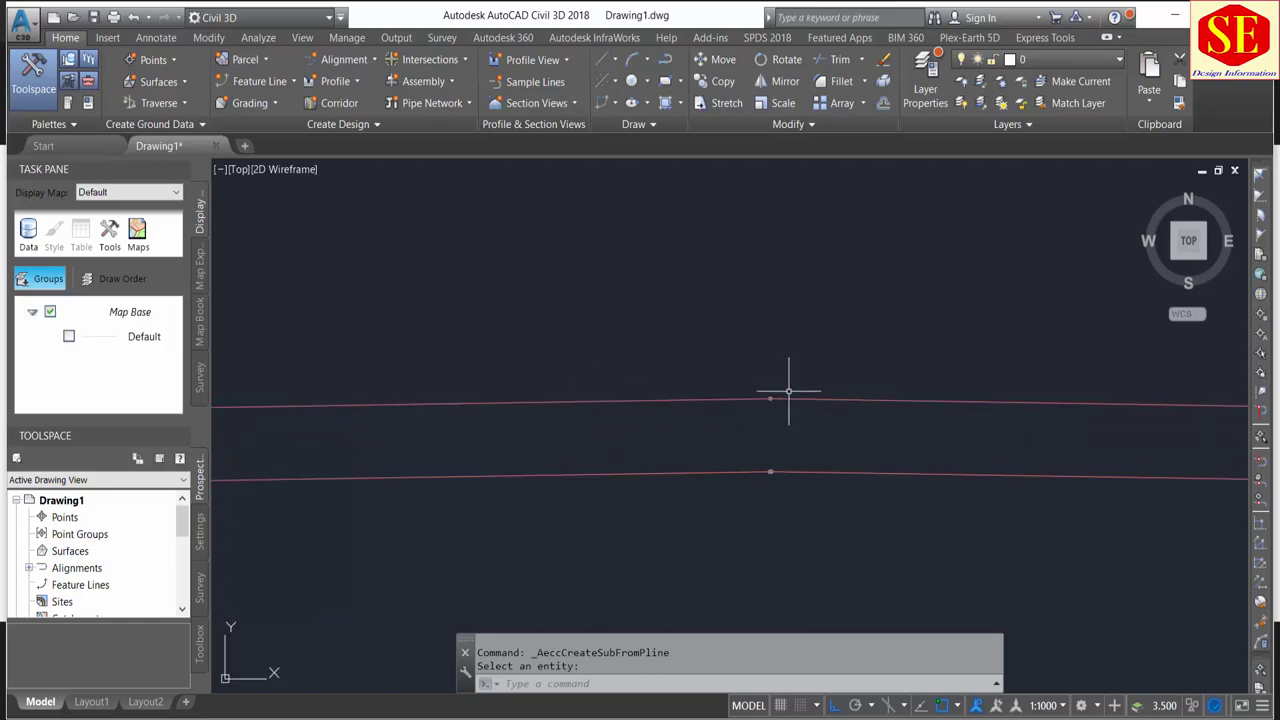
left_click(676, 397)
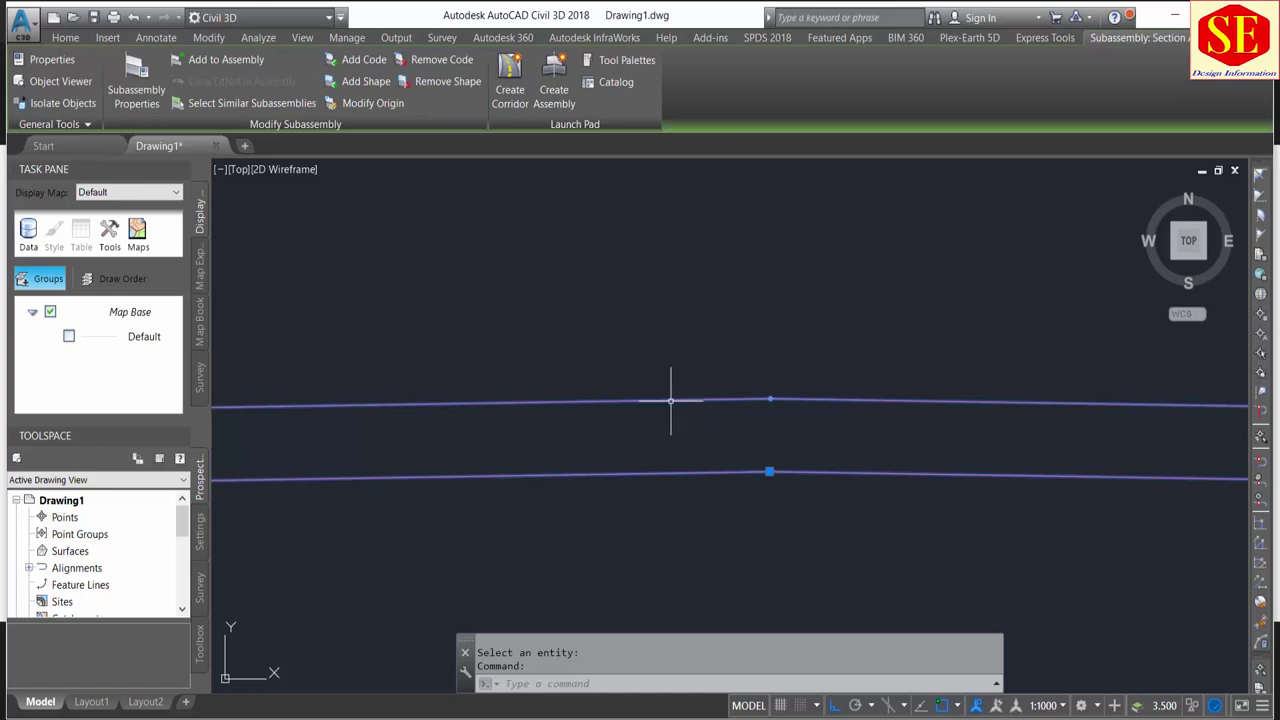
Step: Move the pavement subassembly's origin to the top-centre vertex with Modify Origin
scroll(685, 349, "down", 3)
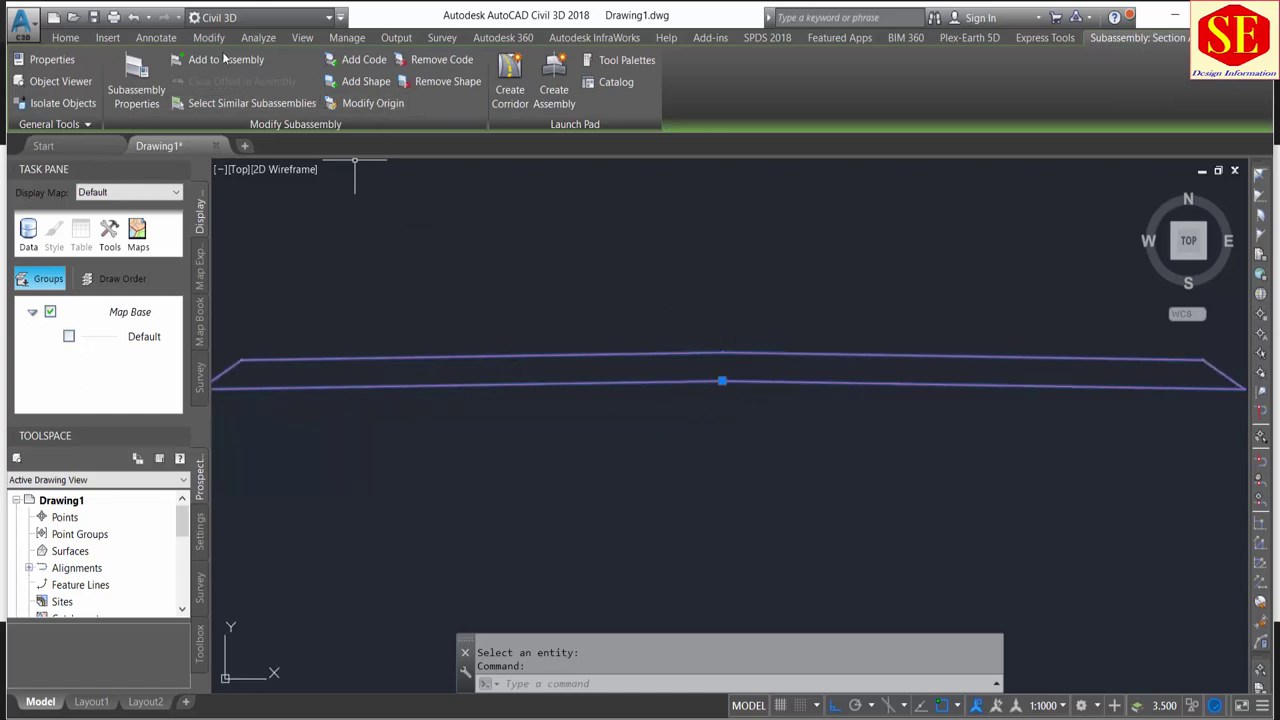
left_click(368, 104)
scroll(711, 345, "up", 5)
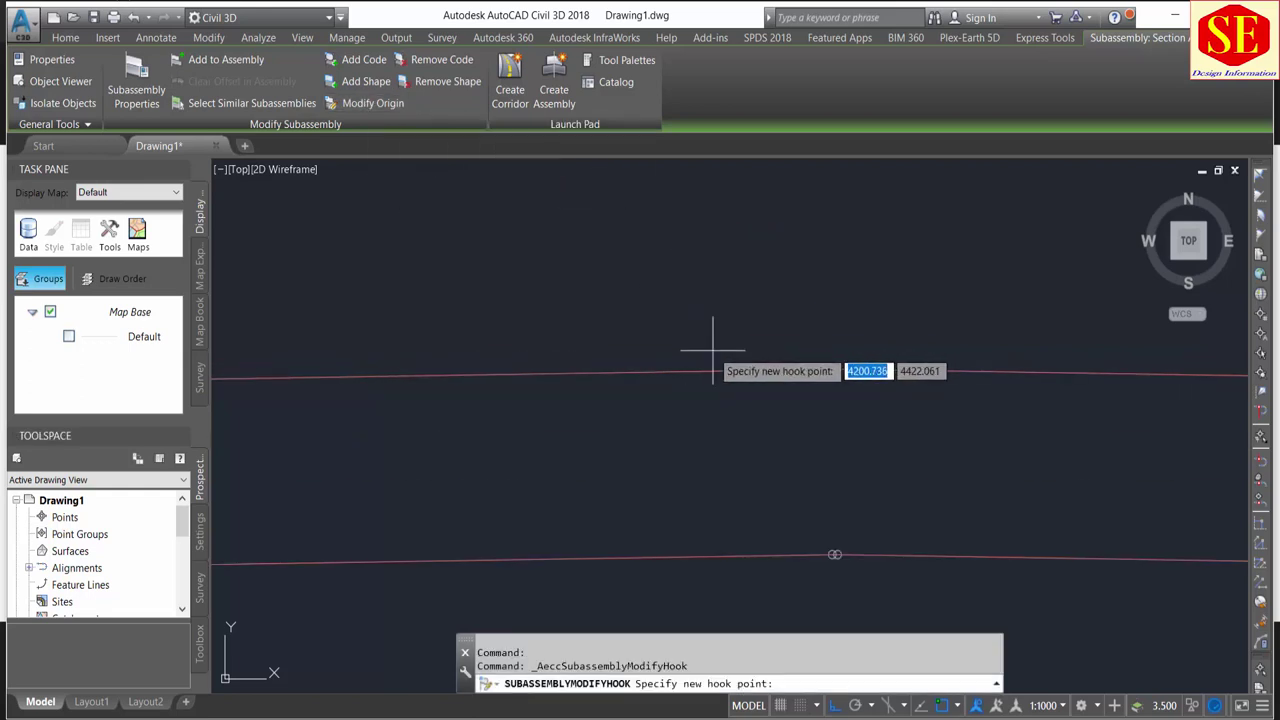
scroll(740, 410, "up", 3)
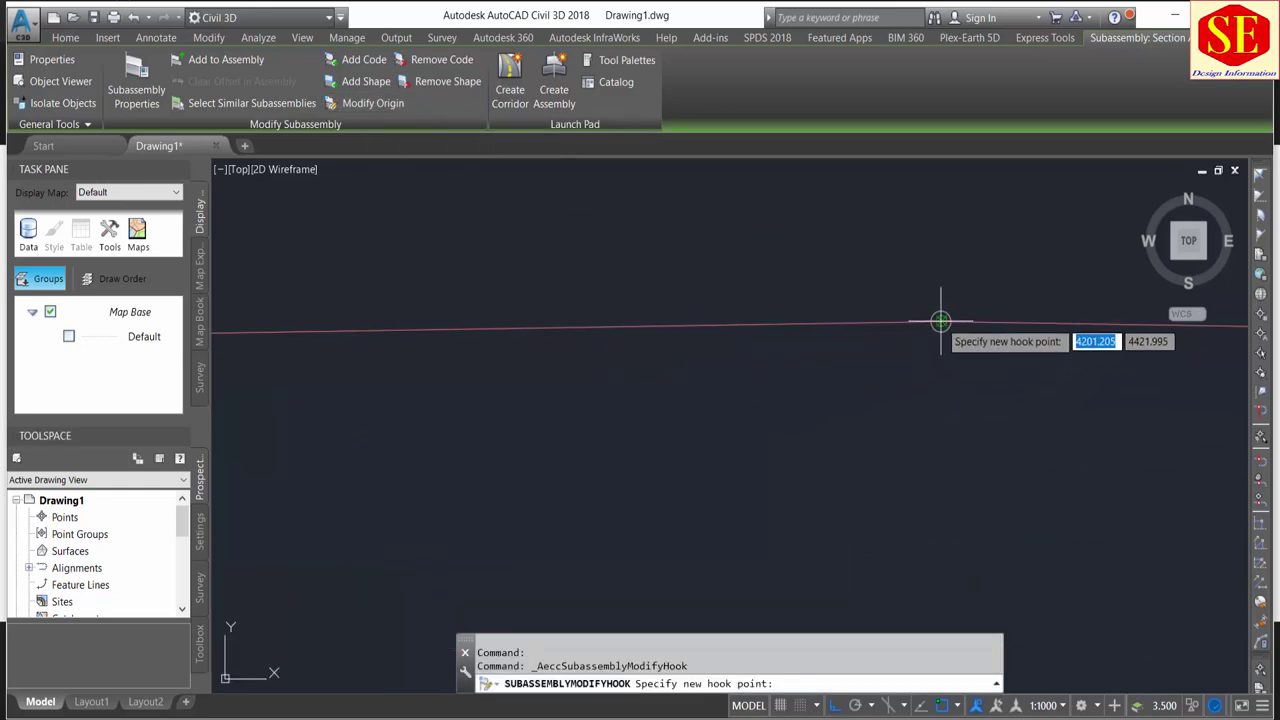
left_click(940, 321)
scroll(877, 380, "down", 2)
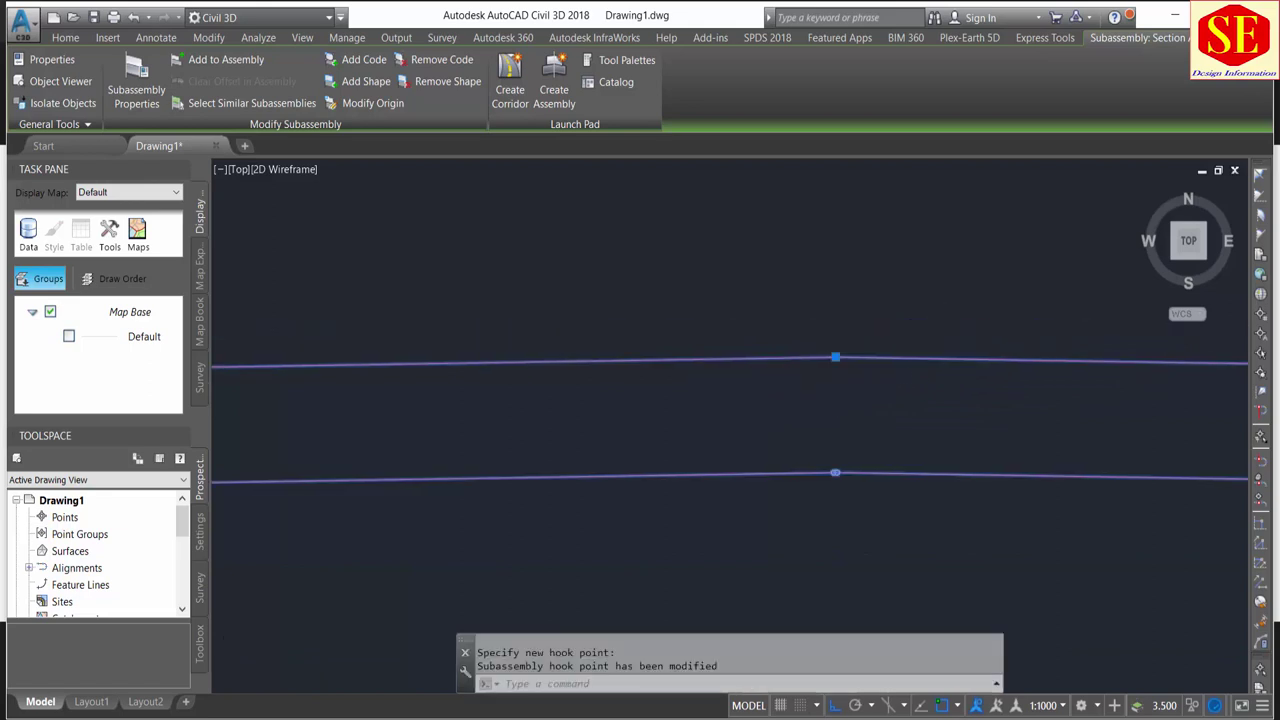
scroll(810, 365, "down", 3)
scroll(965, 405, "down", 2)
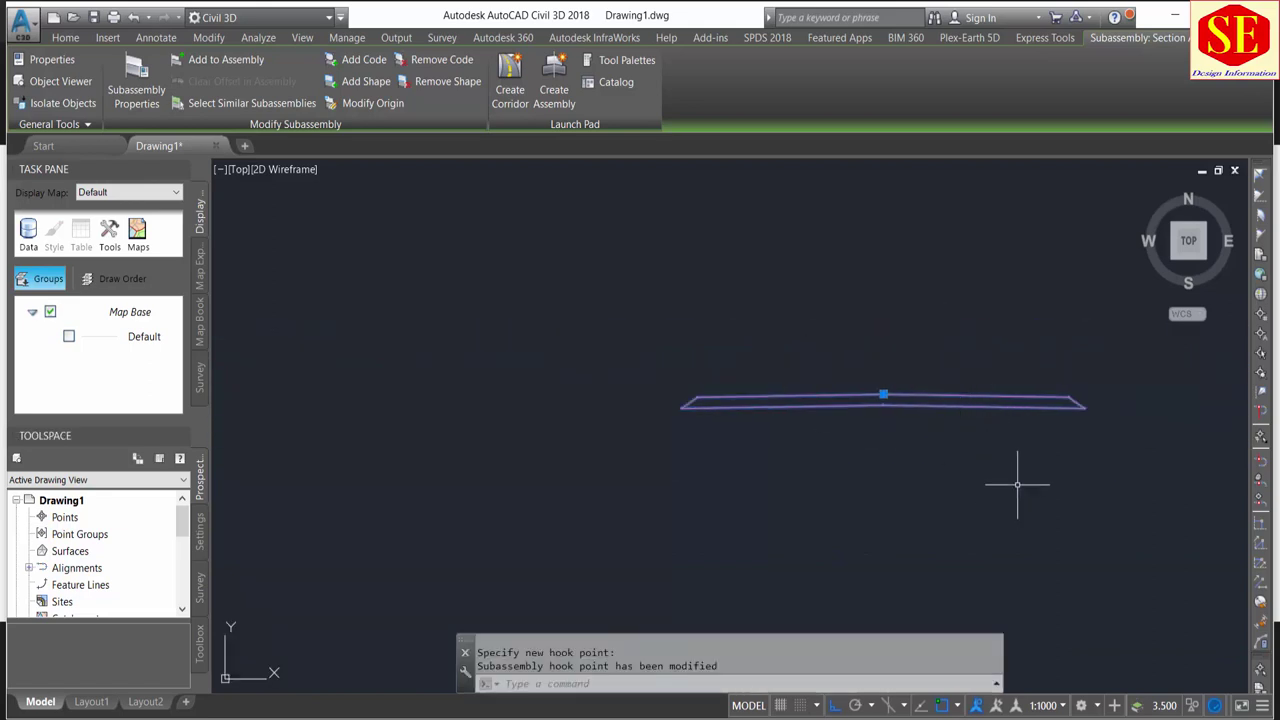
middle_click_drag(924, 410, 686, 354)
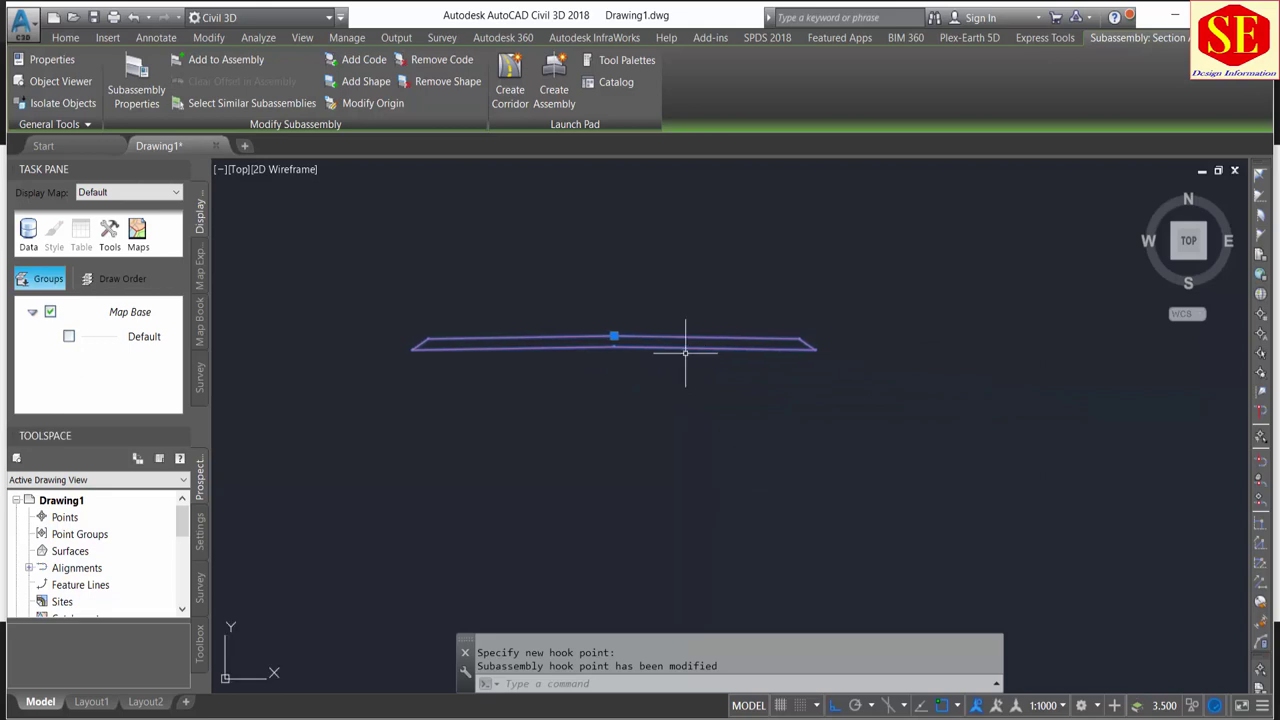
key("Escape")
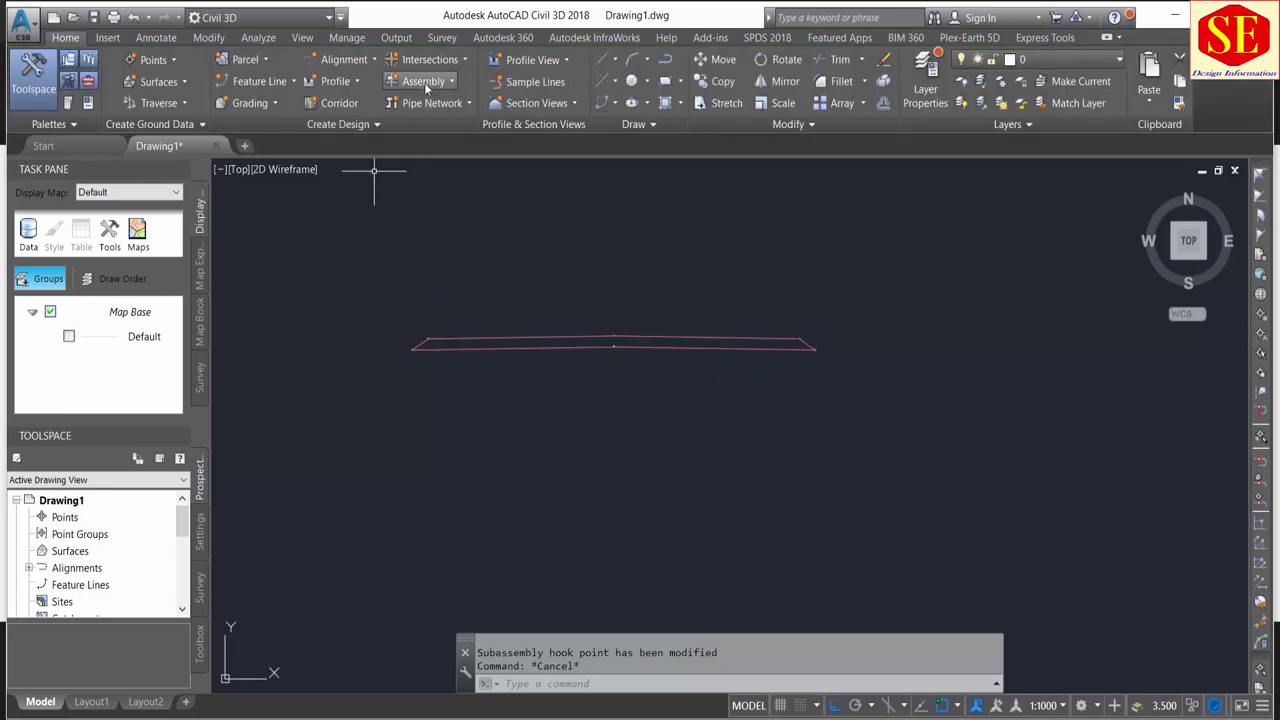
Step: Create an assembly named 'Poly Line' and place its baseline below the outline
left_click(426, 88)
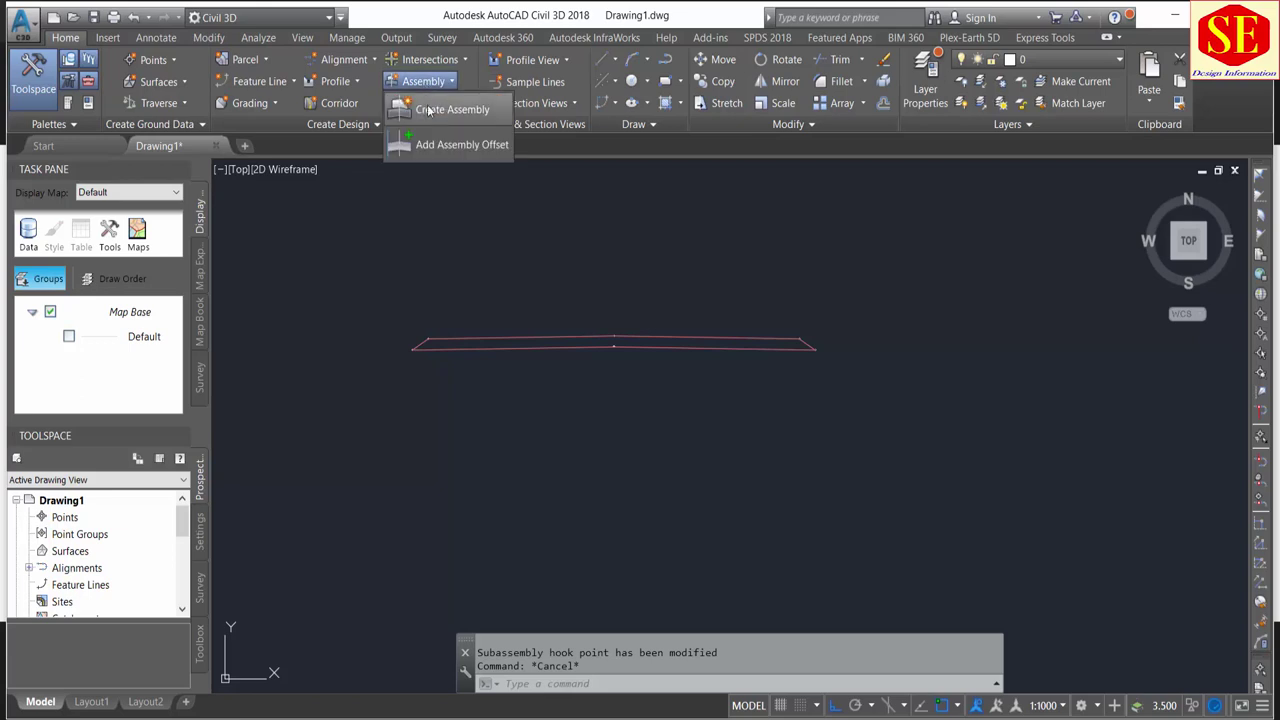
left_click(430, 110)
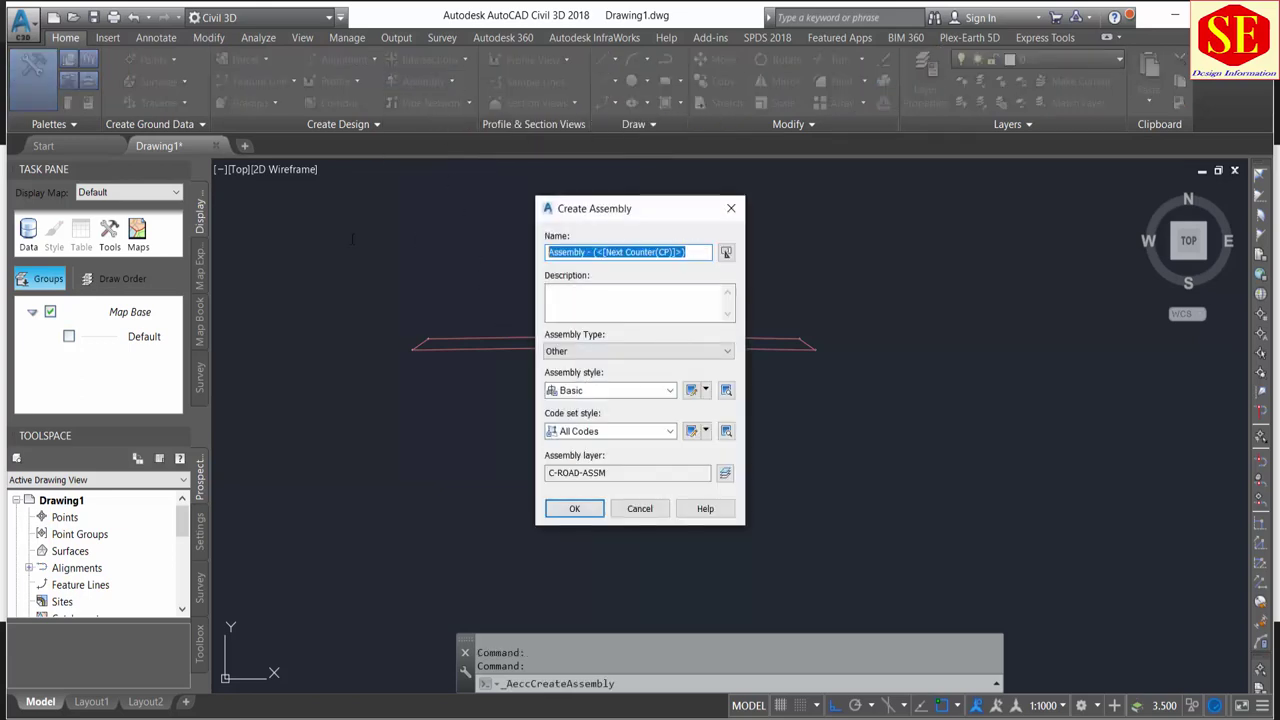
type("Poly Line")
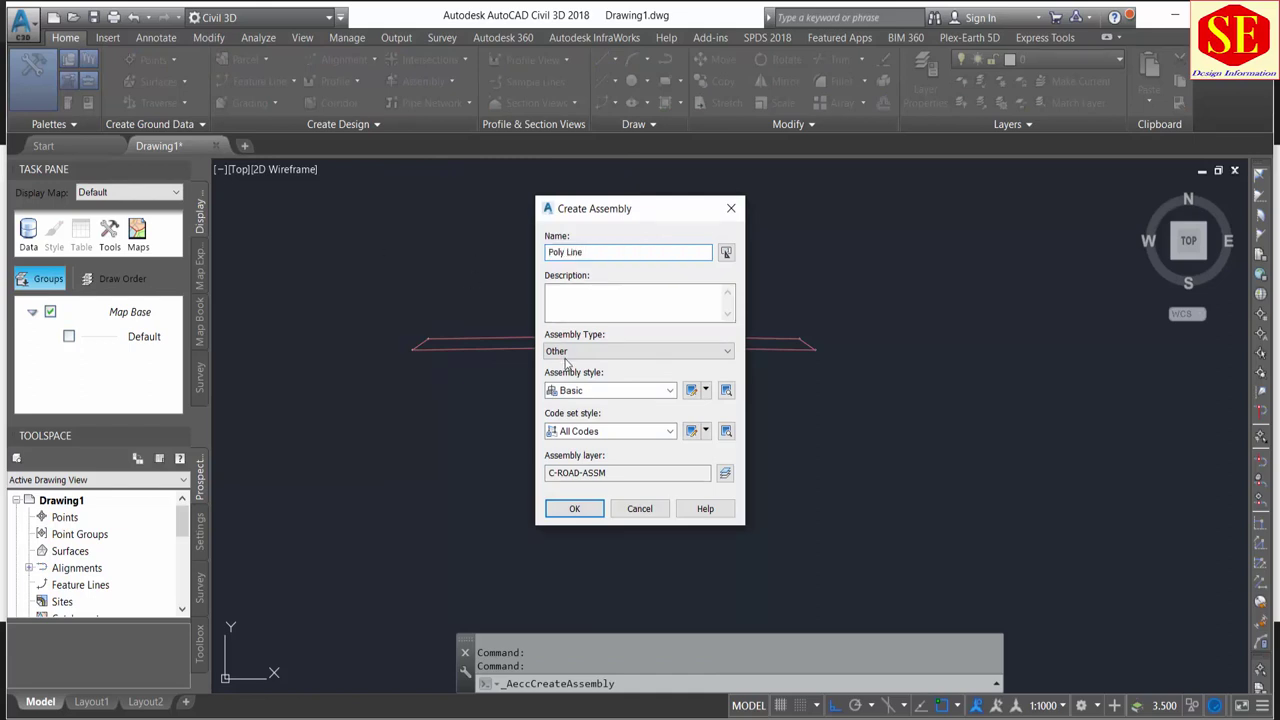
left_click(574, 508)
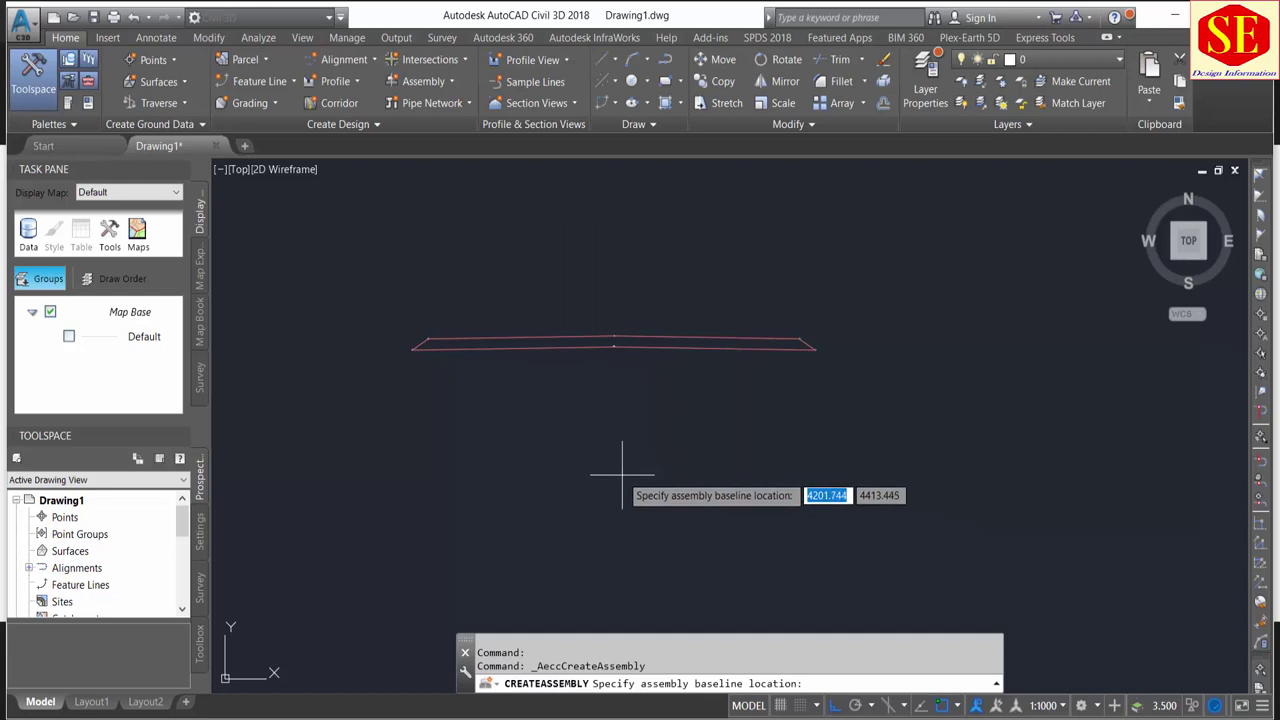
left_click(621, 476)
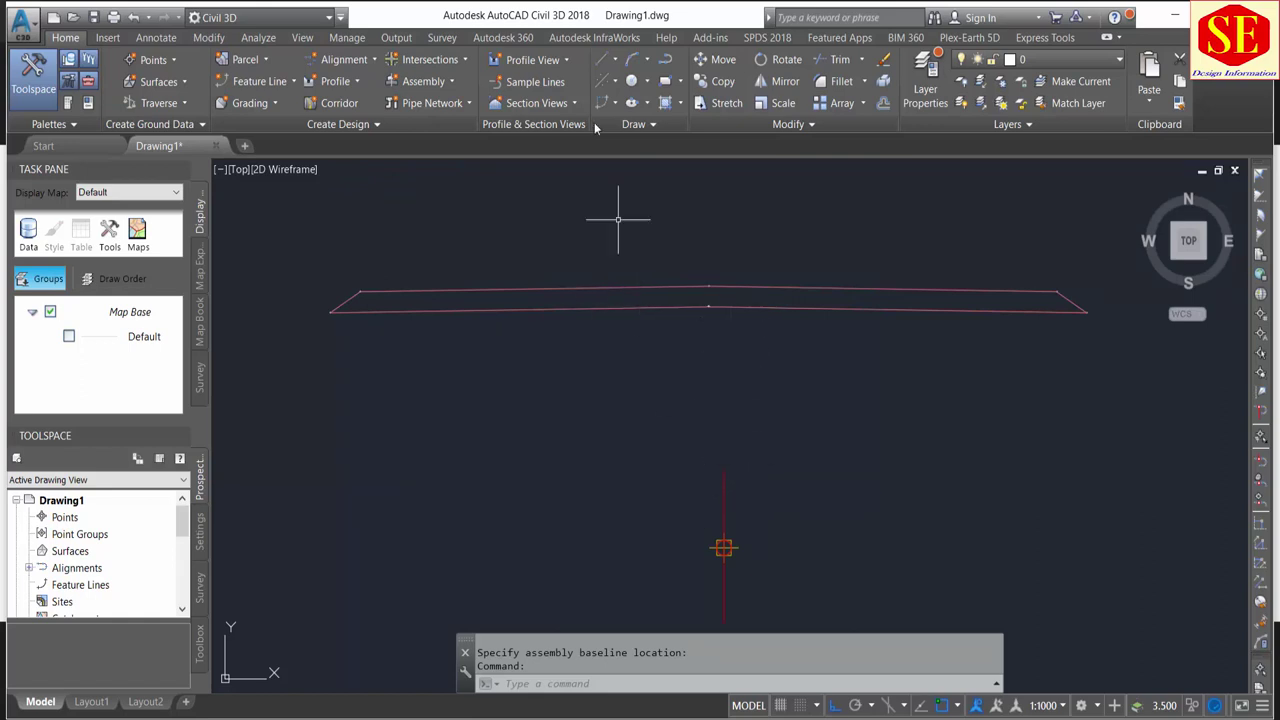
Step: Recentre the drawing and select the pavement subassembly
left_click(420, 86)
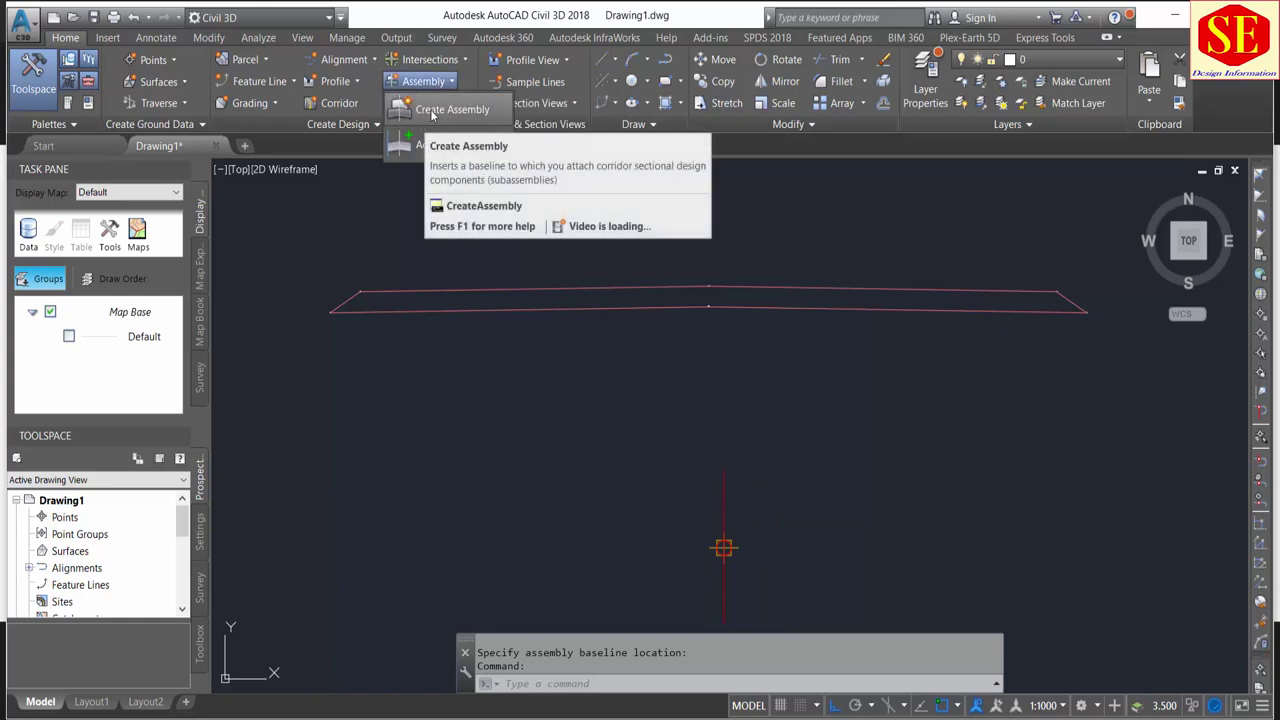
middle_click_drag(723, 546, 709, 471)
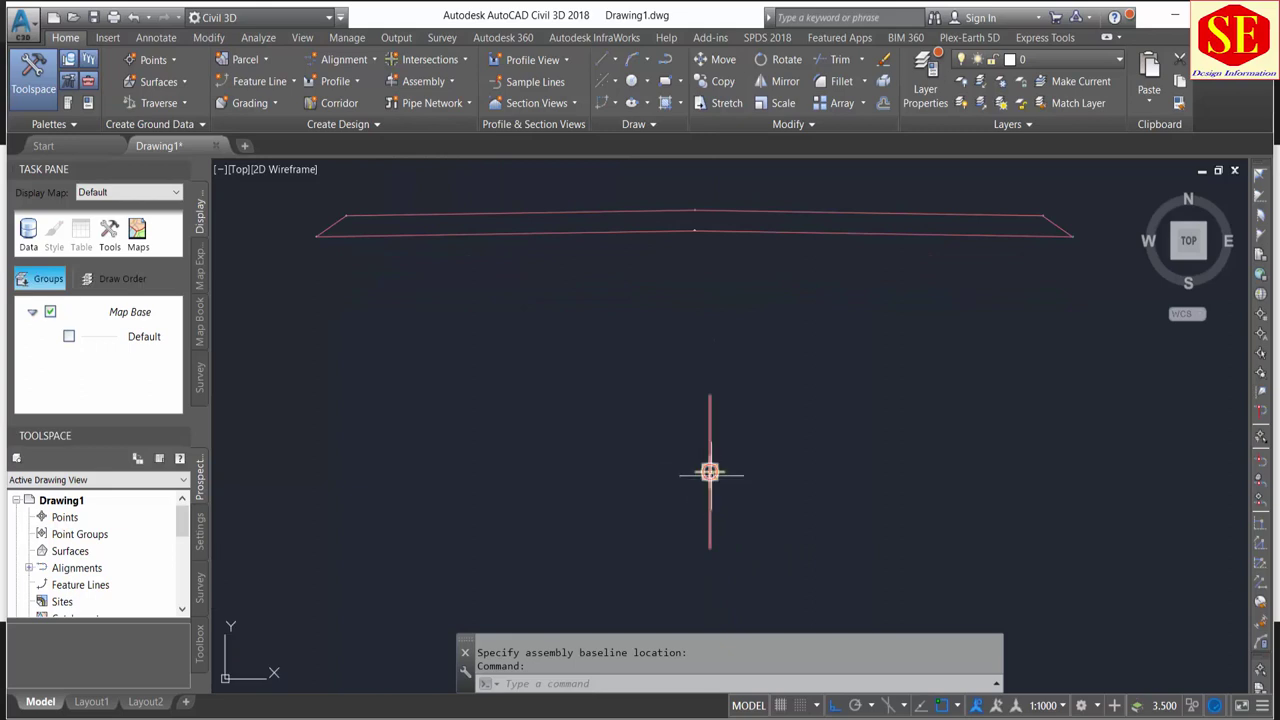
scroll(709, 471, "down", 1)
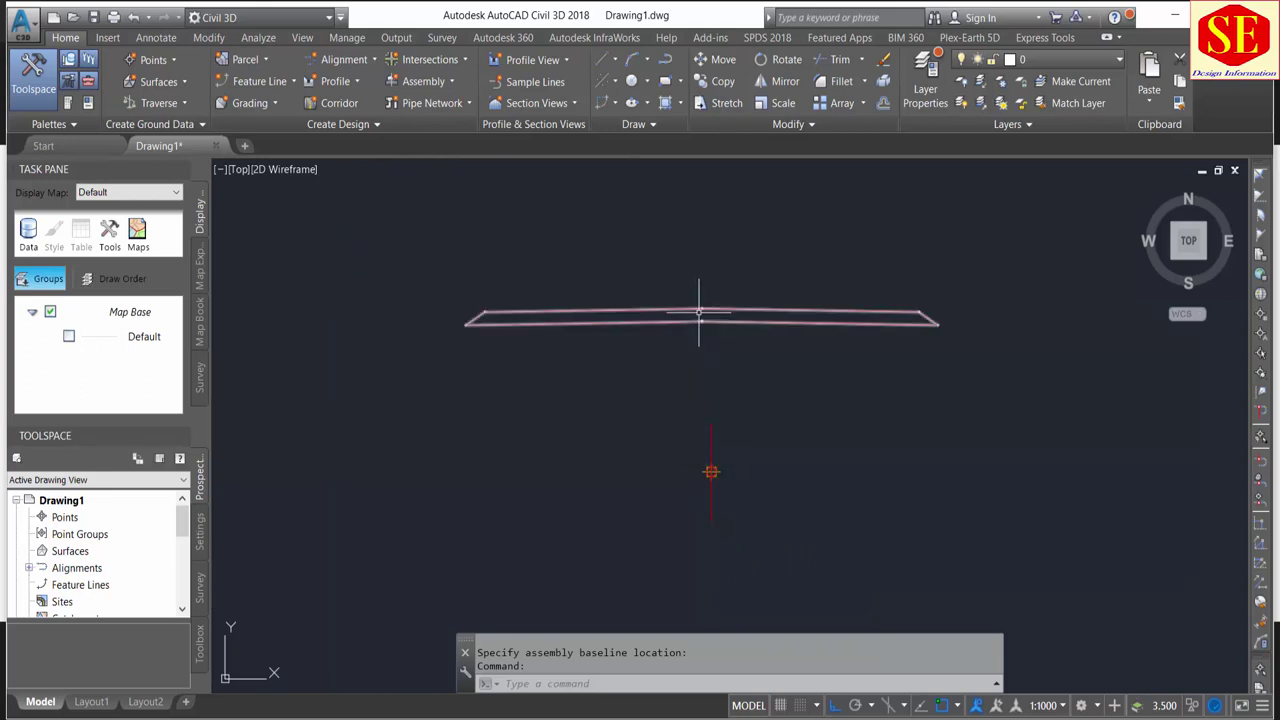
scroll(712, 467, "up", 2)
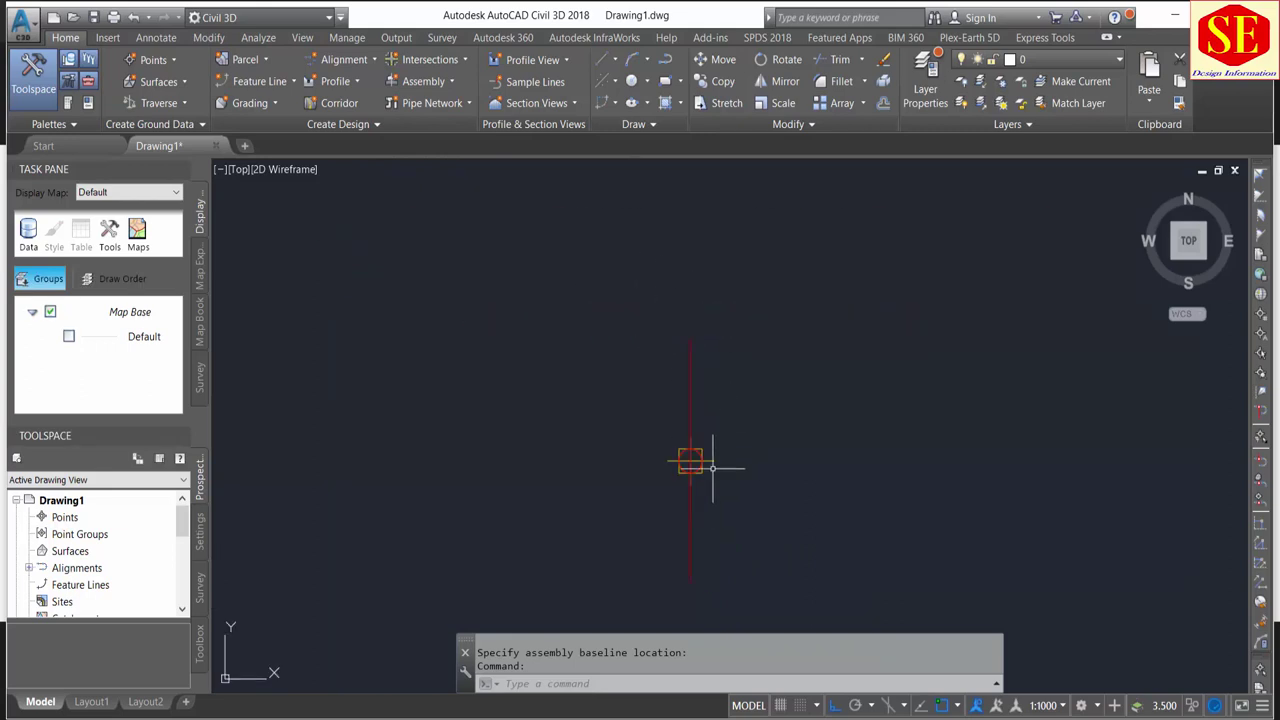
scroll(712, 474, "down", 2)
left_click(716, 318)
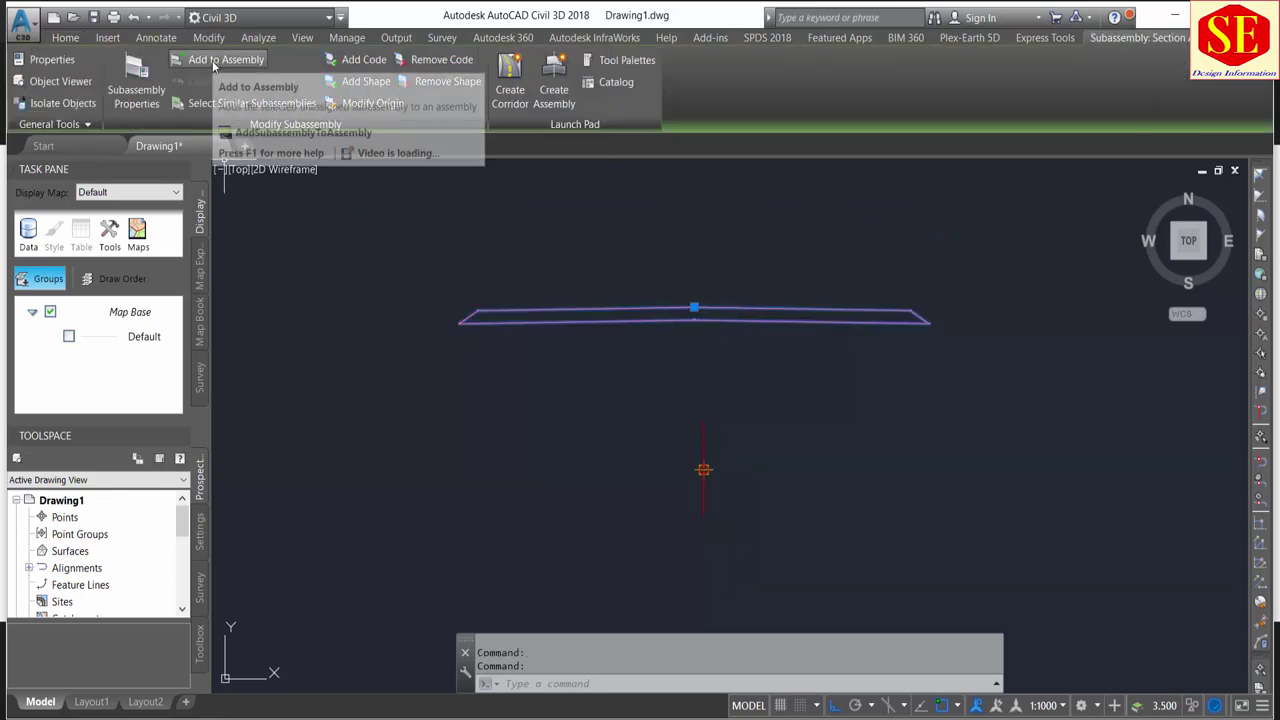
key("Escape")
key("Escape")
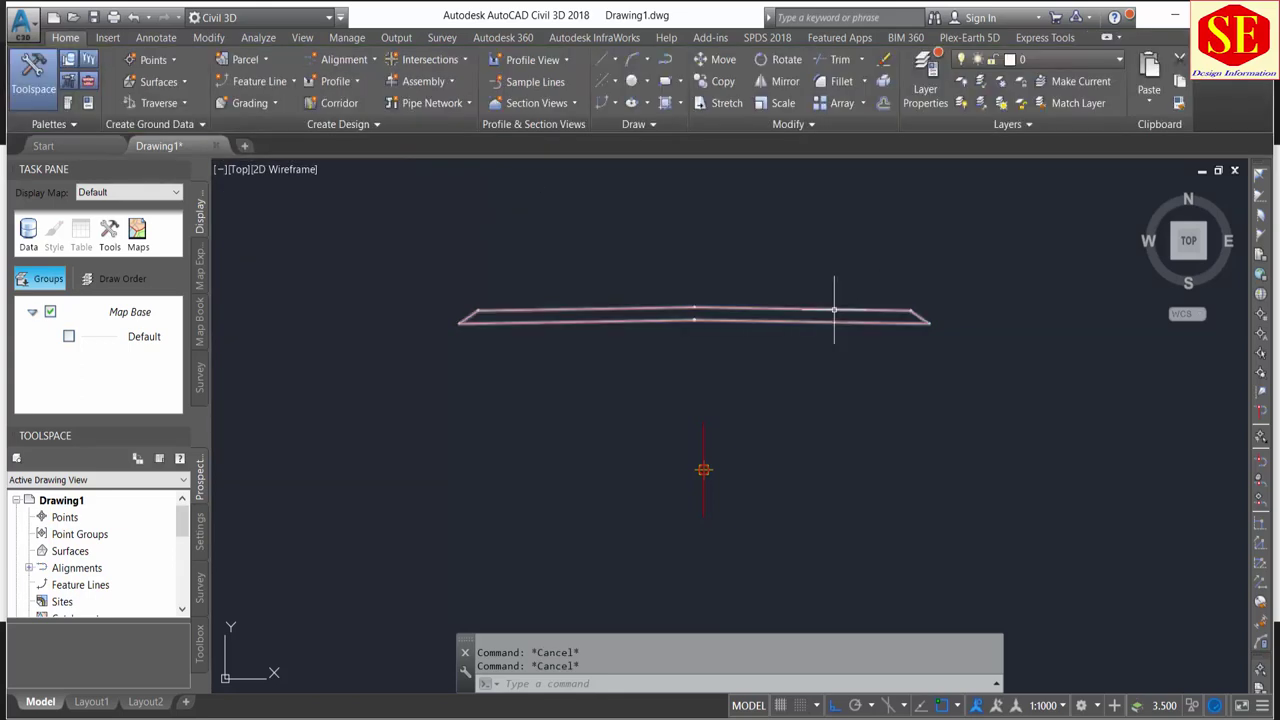
left_click(834, 313)
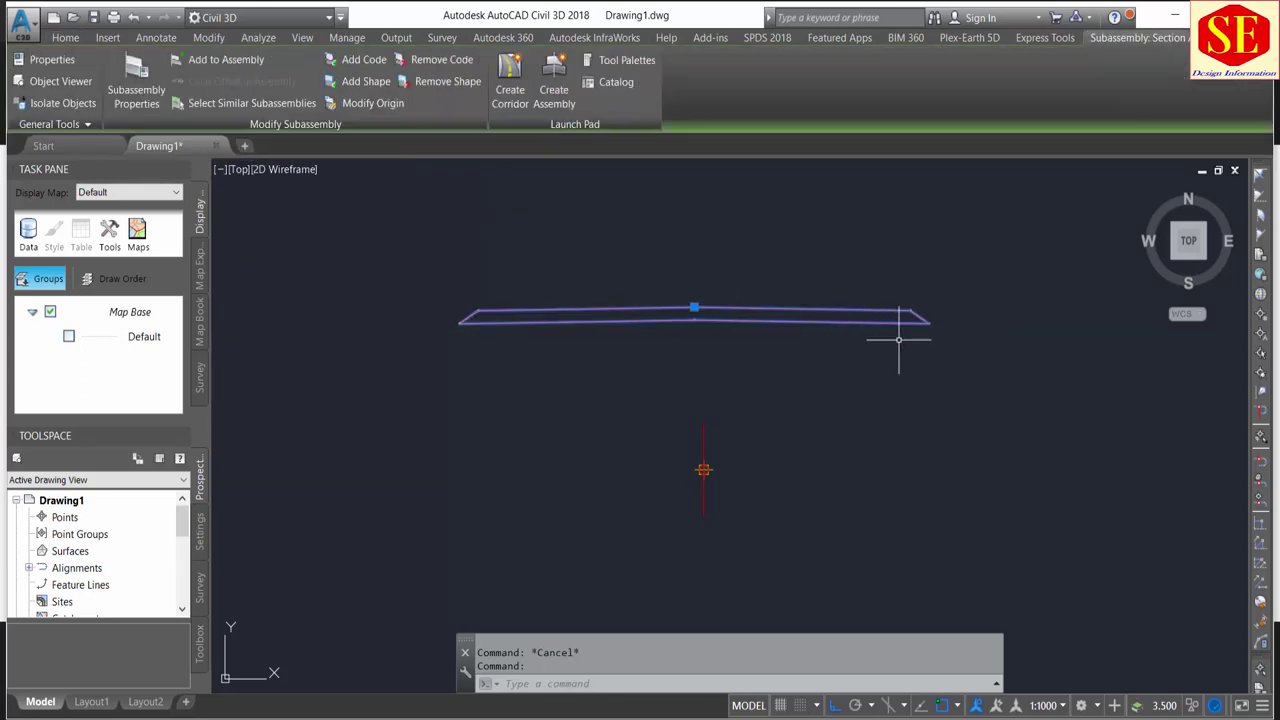
left_click(226, 60)
scroll(704, 470, "up", 5)
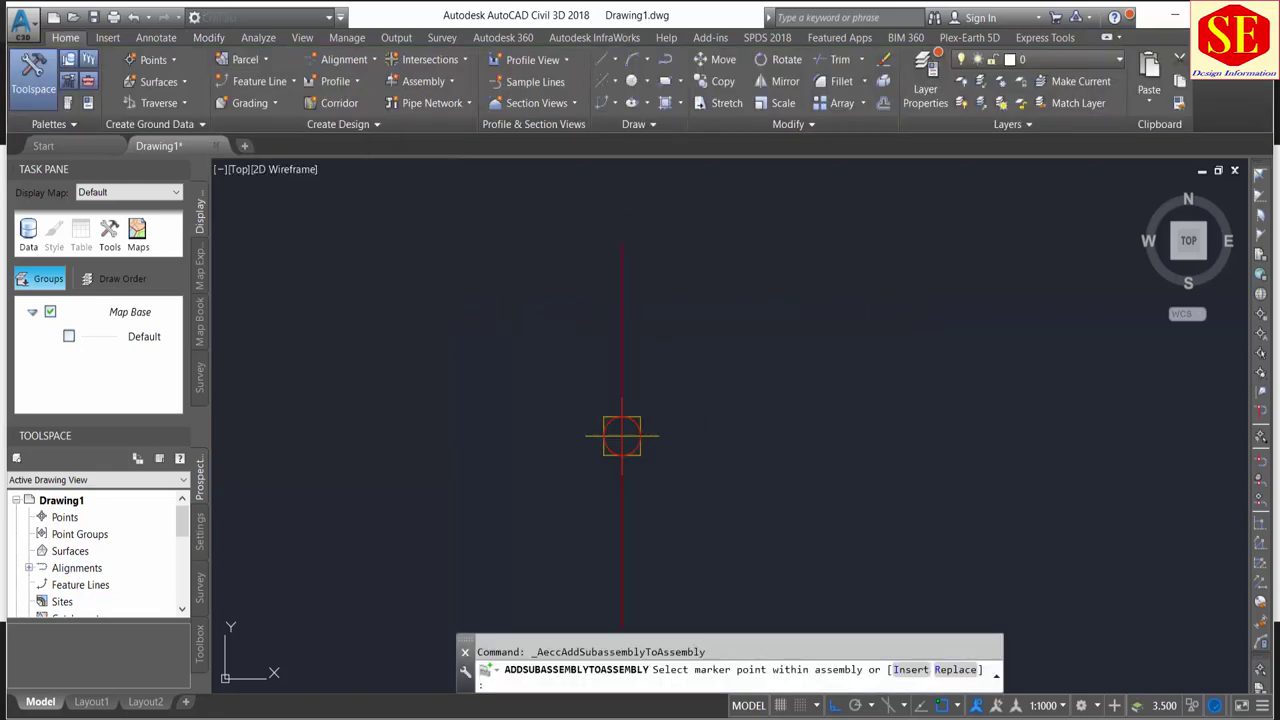
left_click(558, 408)
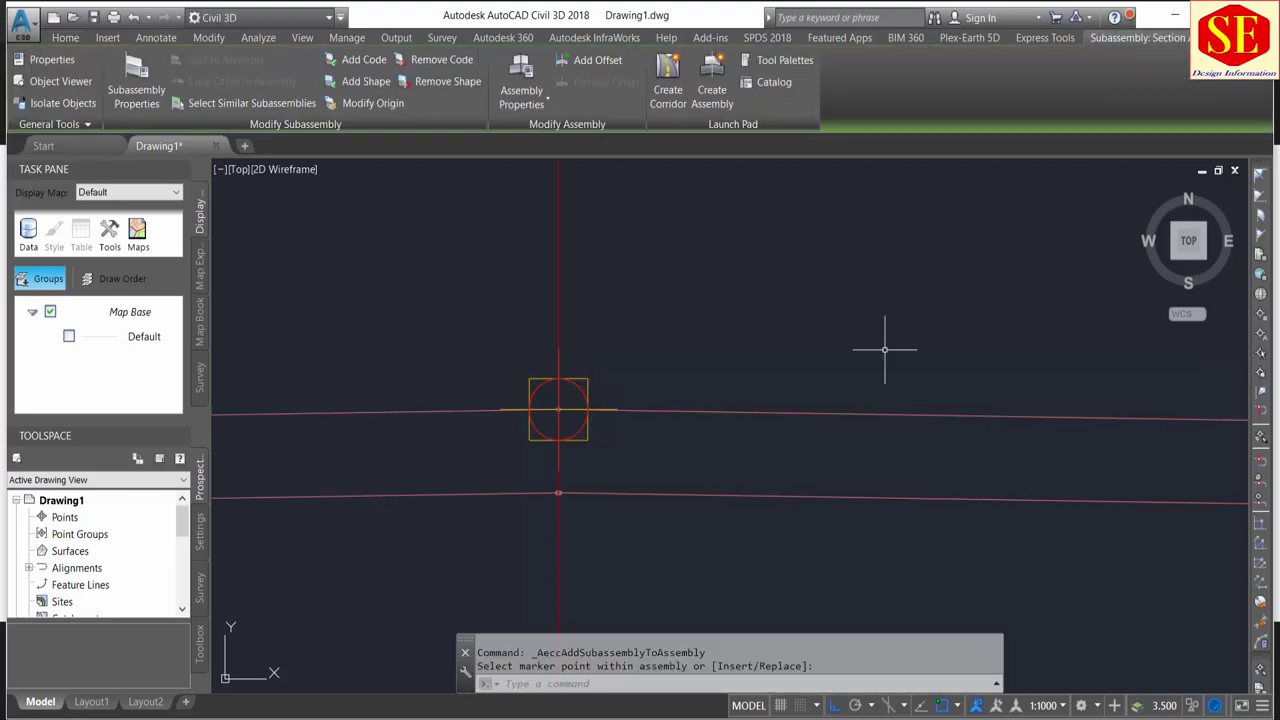
scroll(883, 348, "down", 3)
scroll(881, 348, "down", 3)
middle_click_drag(881, 348, 583, 323)
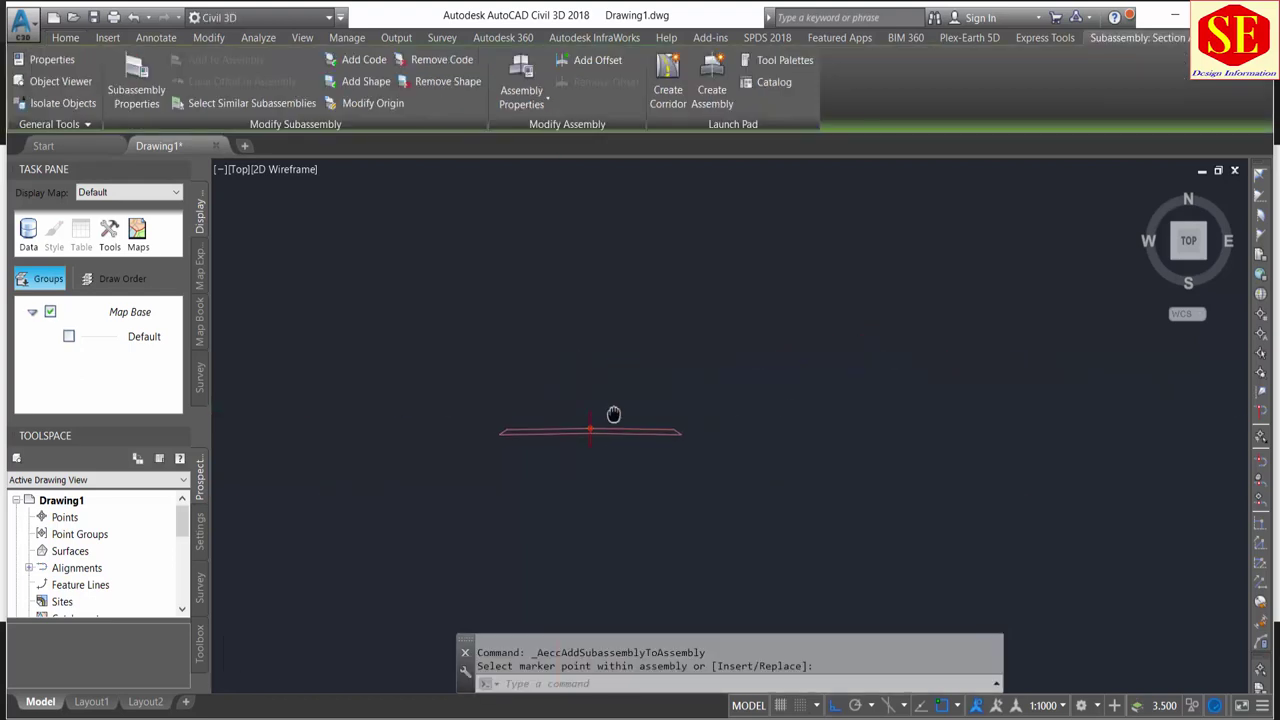
scroll(593, 430, "up", 4)
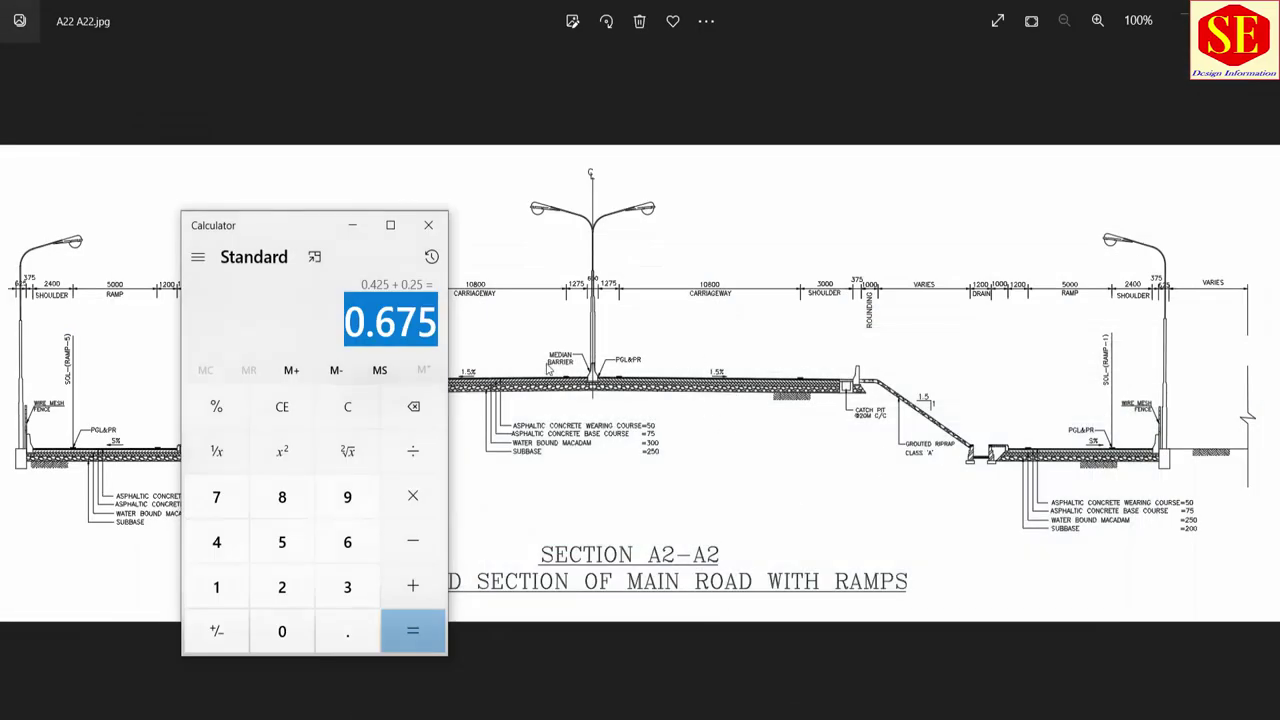
left_click(352, 225)
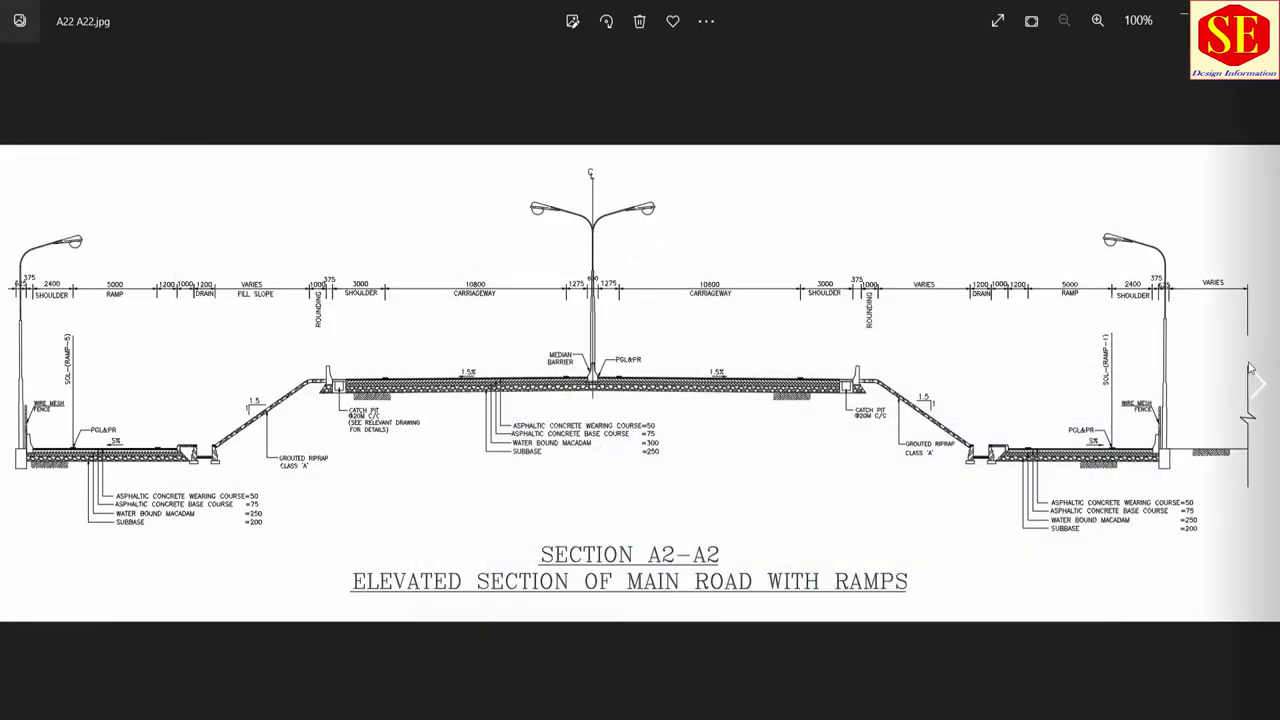
left_click(1256, 385)
left_click(1255, 385)
left_click(1252, 385)
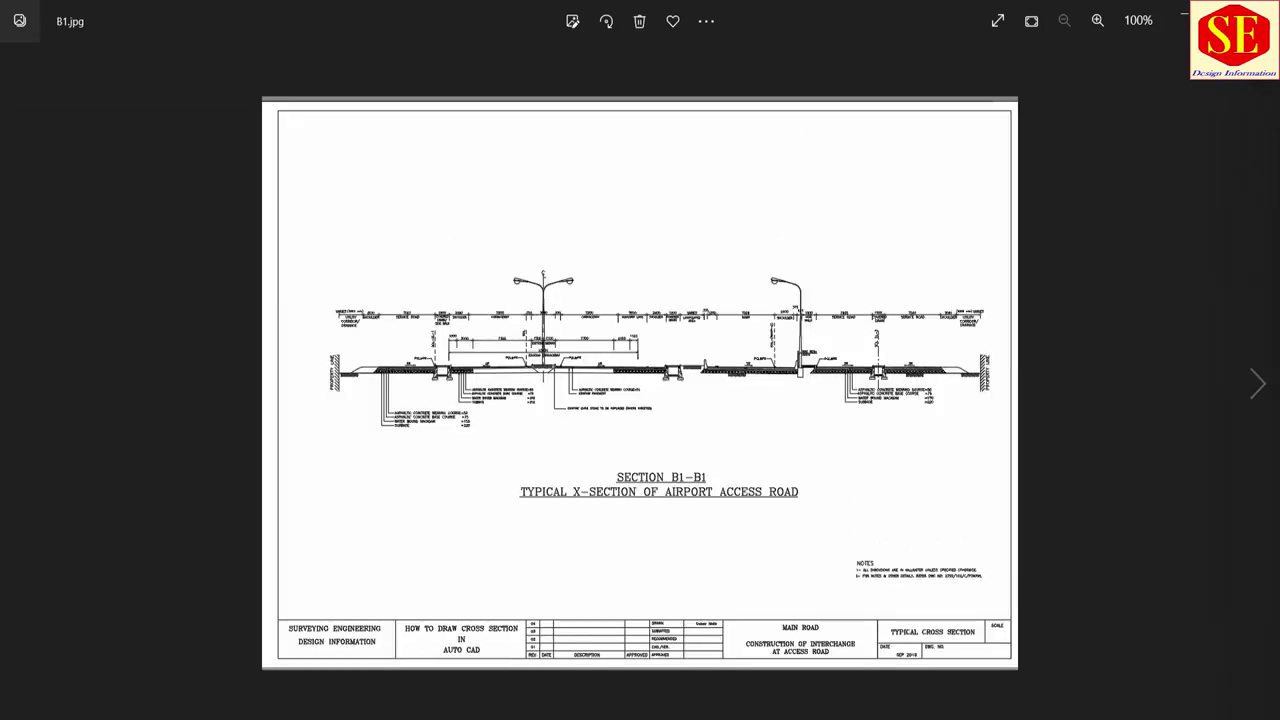
left_click(1180, 14)
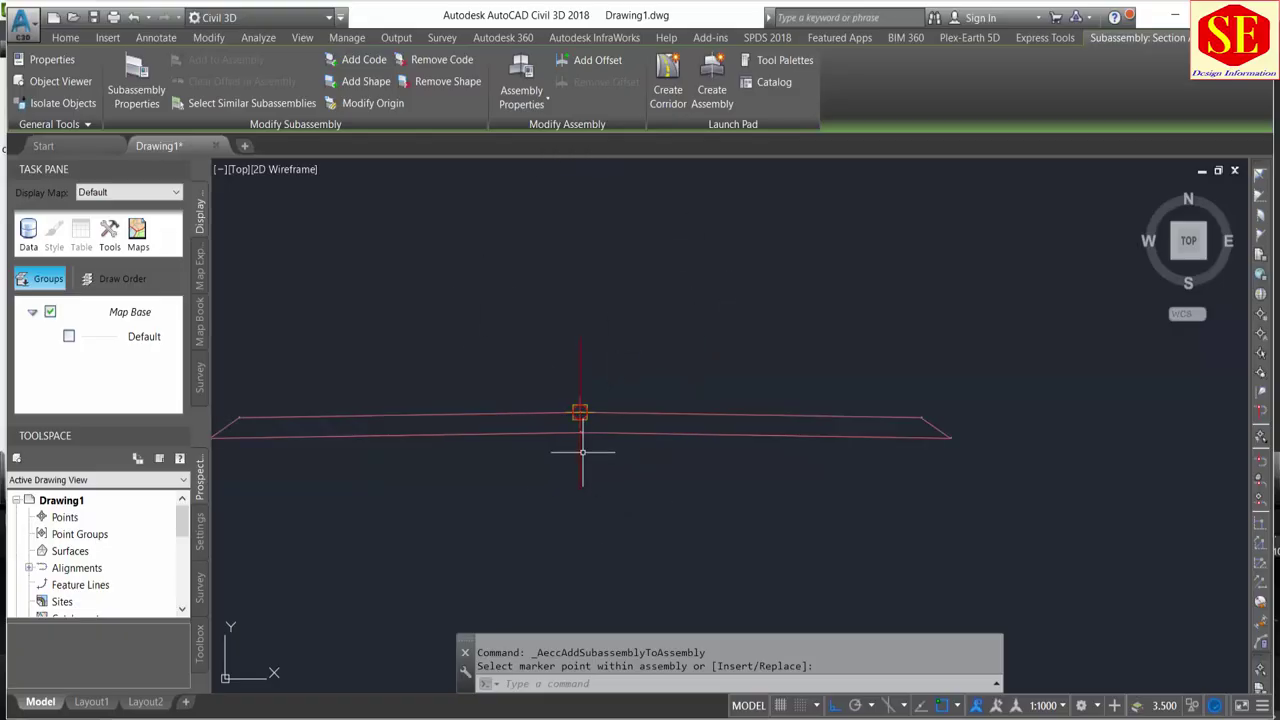
Step: In the 0+040 drawing, window-select the whole road cross-section
left_click(580, 412)
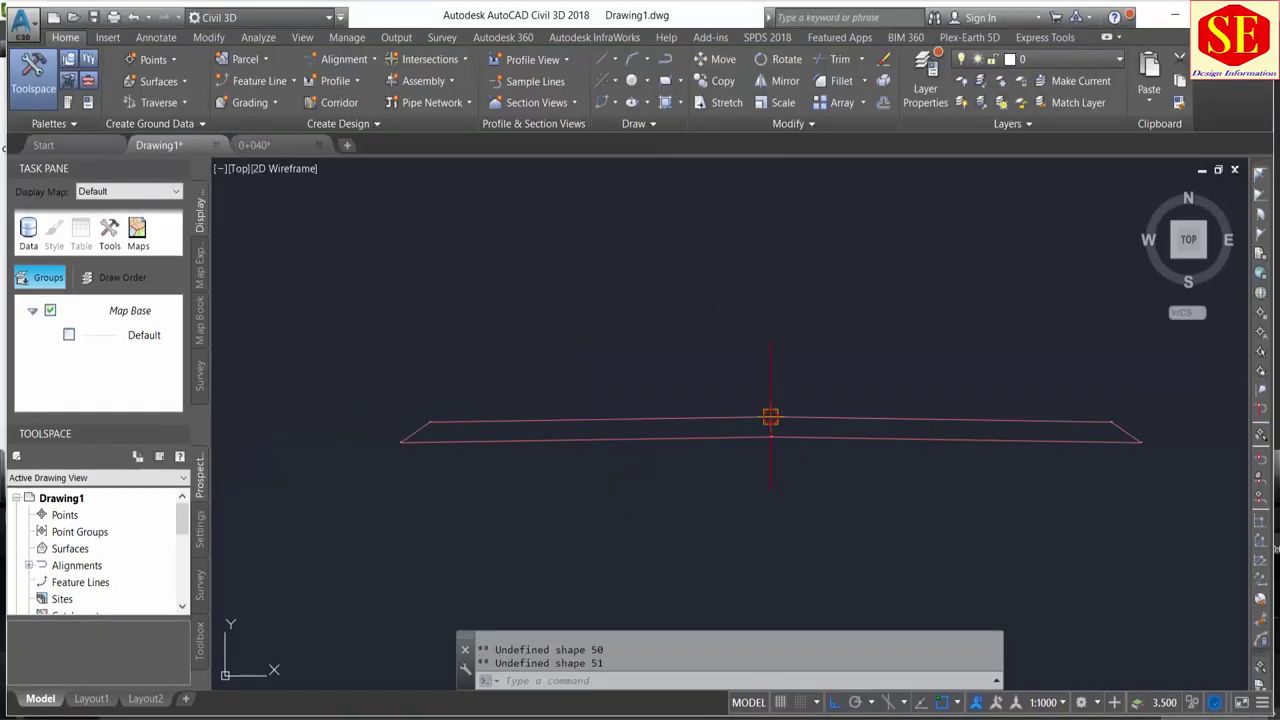
left_click(267, 151)
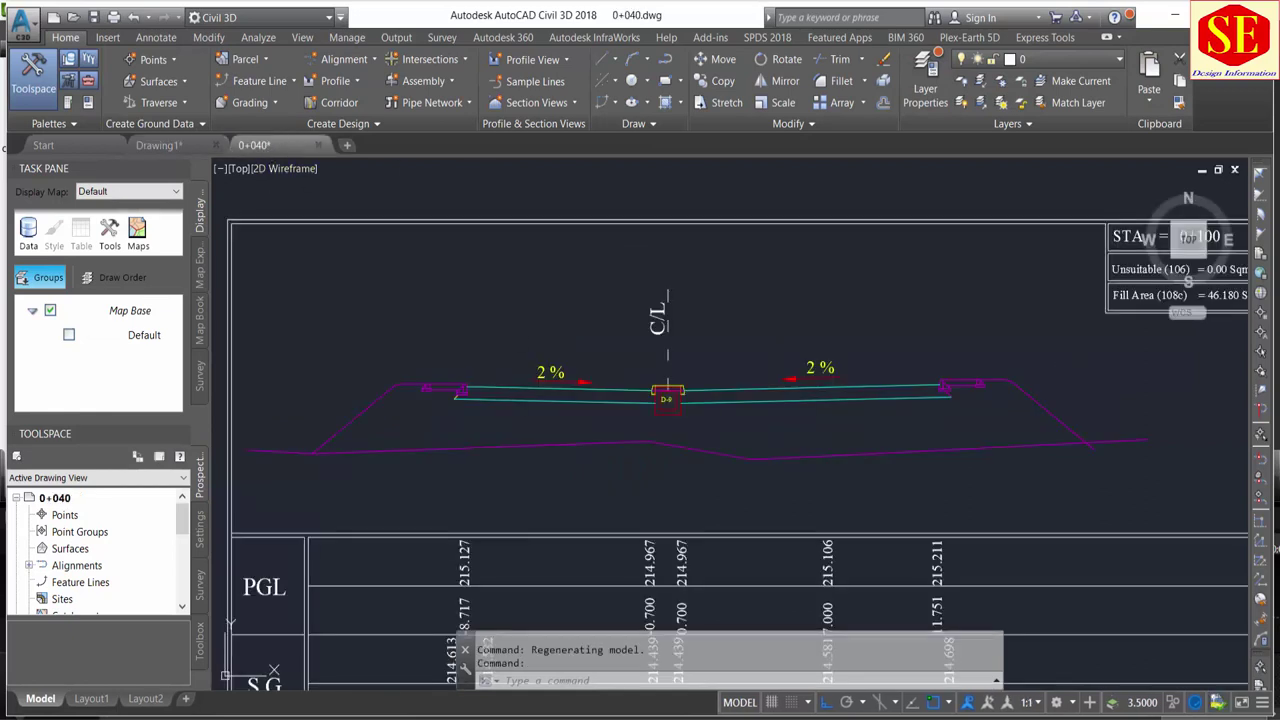
scroll(694, 420, "up", 2)
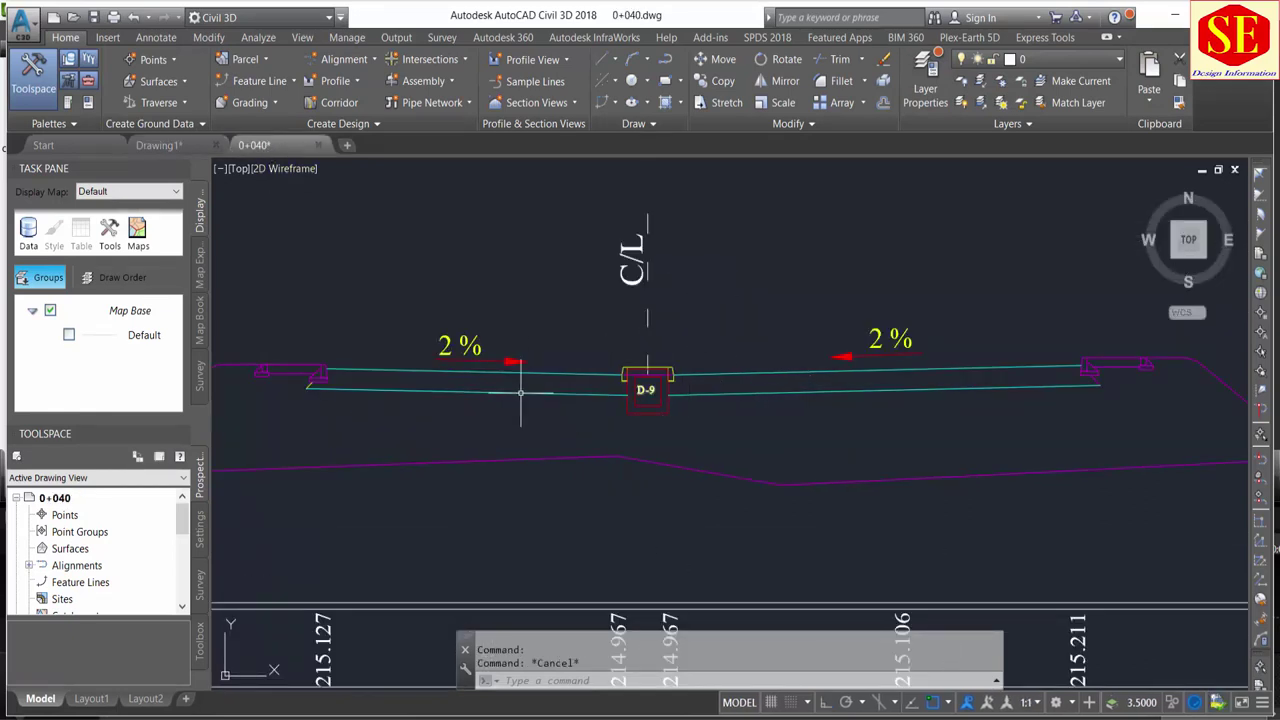
key("Escape")
scroll(514, 471, "down", 2)
left_click(977, 313)
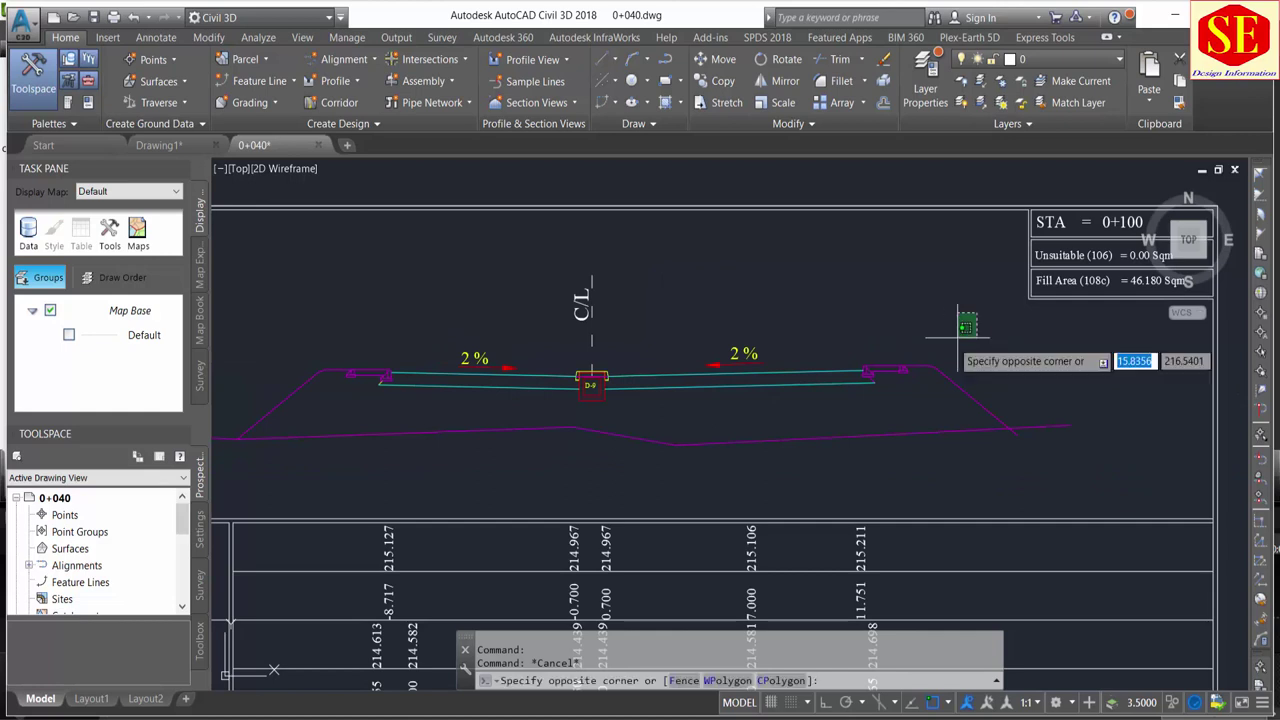
left_click(265, 393)
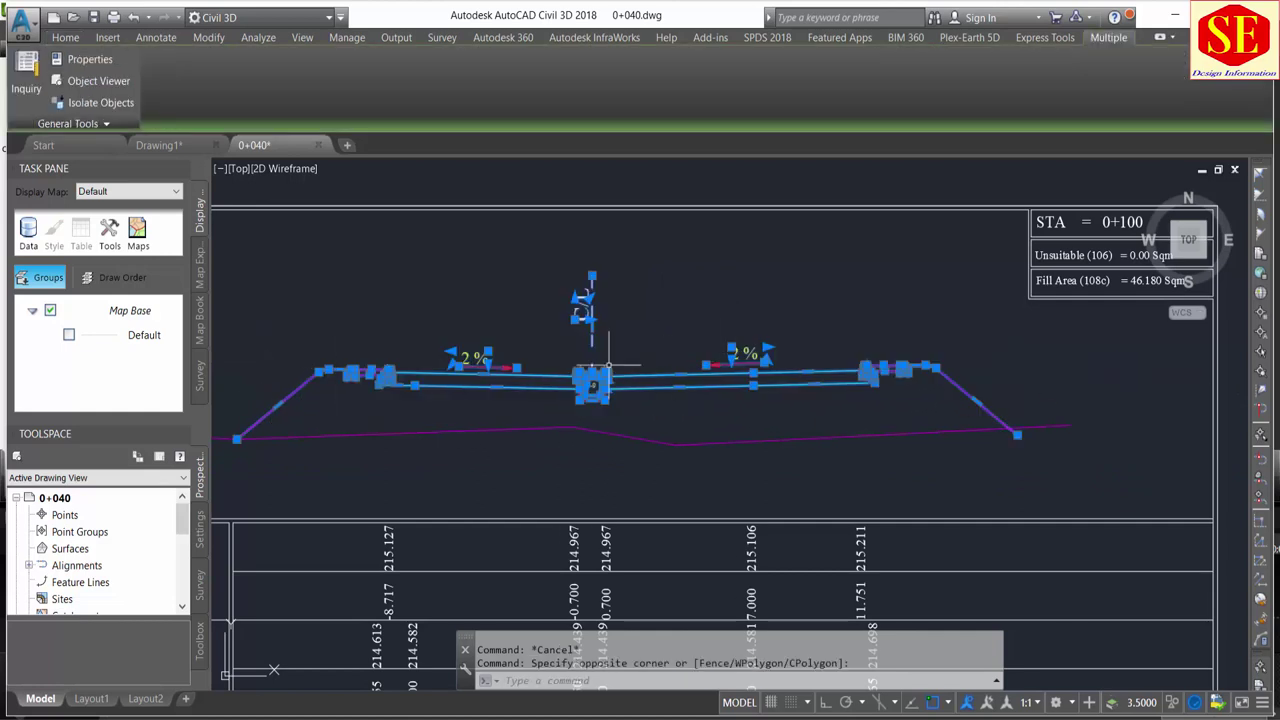
Step: Copy the selected cross-section to the clipboard and return to Drawing1
left_click(802, 315)
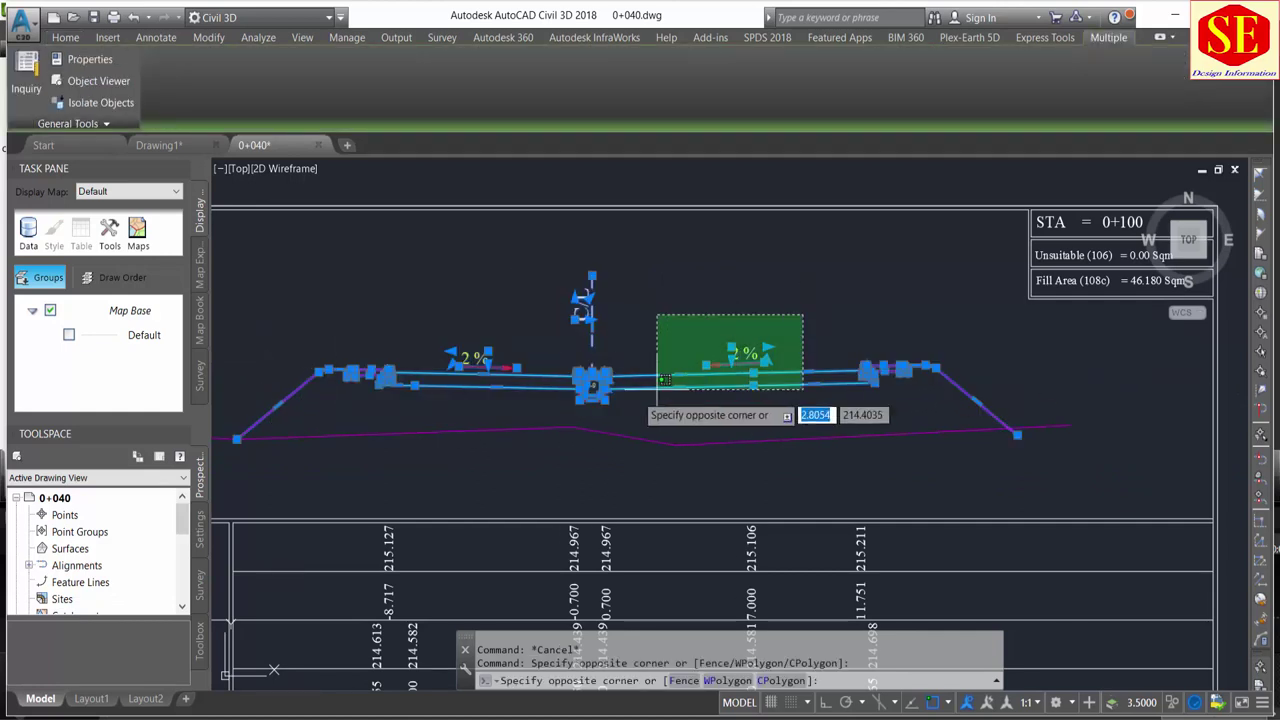
left_click(437, 388)
right_click(664, 376)
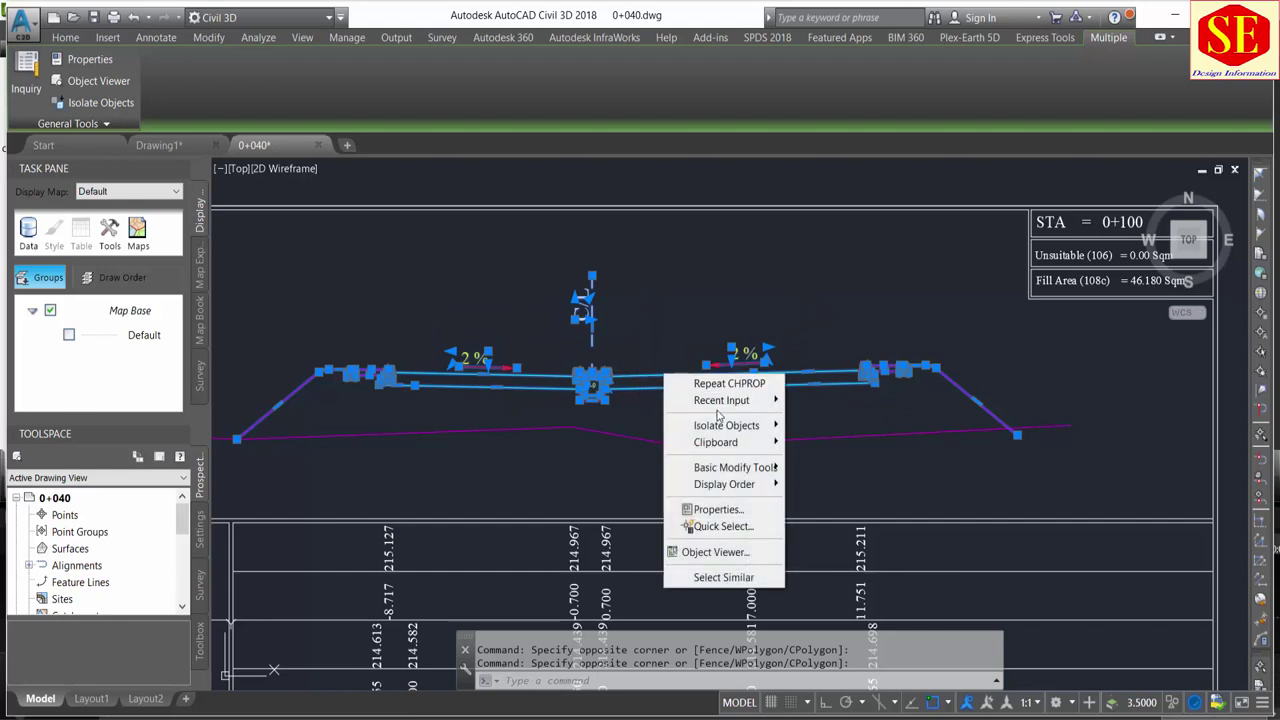
key("Escape")
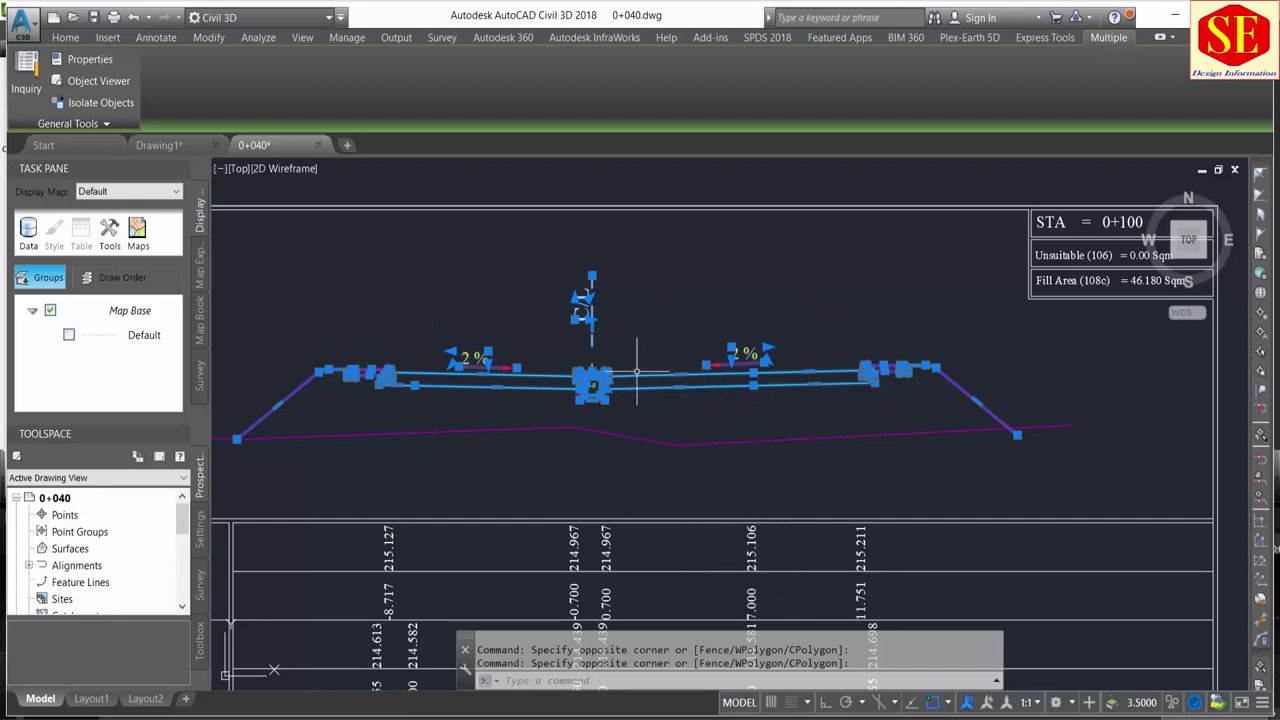
right_click(636, 372)
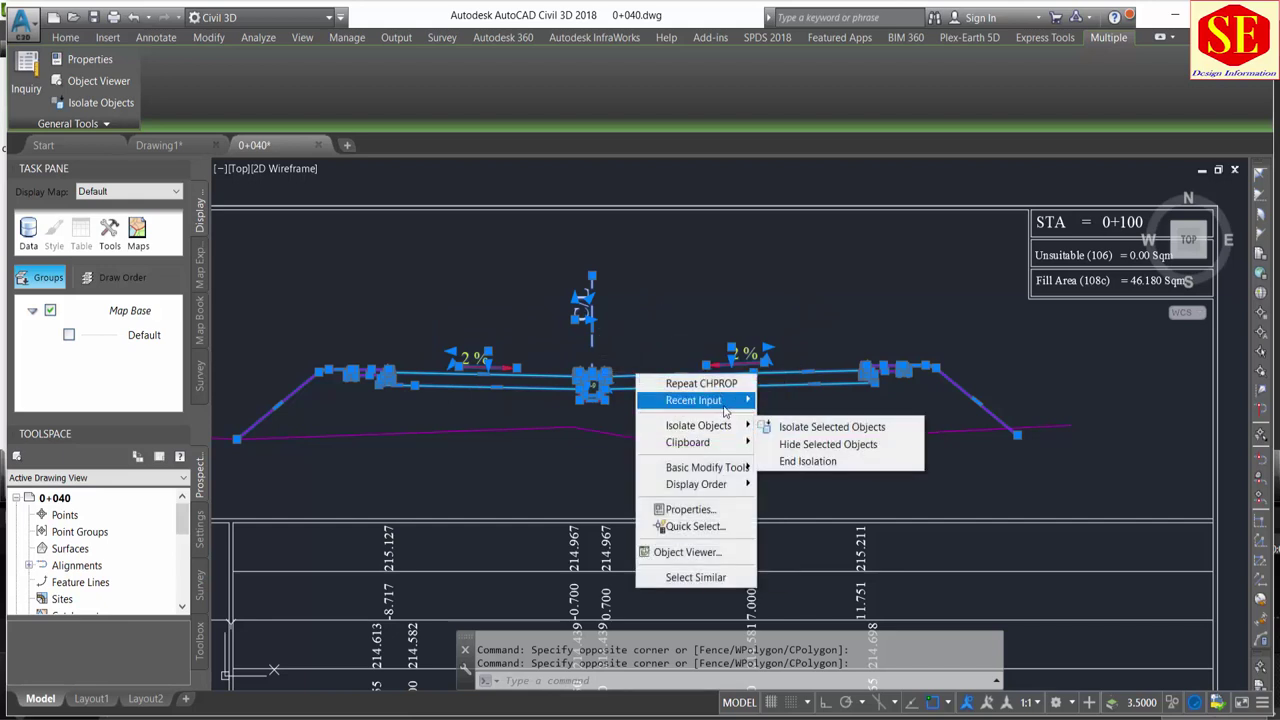
mouse_move(688, 442)
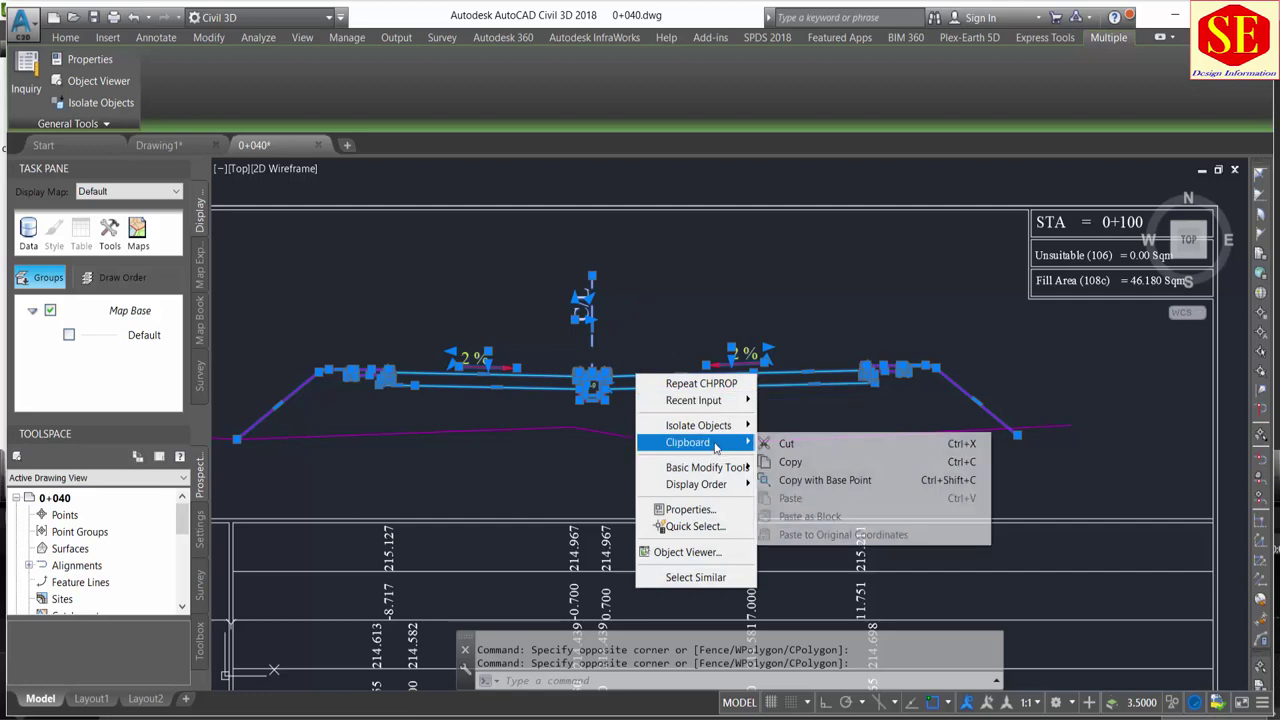
left_click(790, 462)
left_click(158, 145)
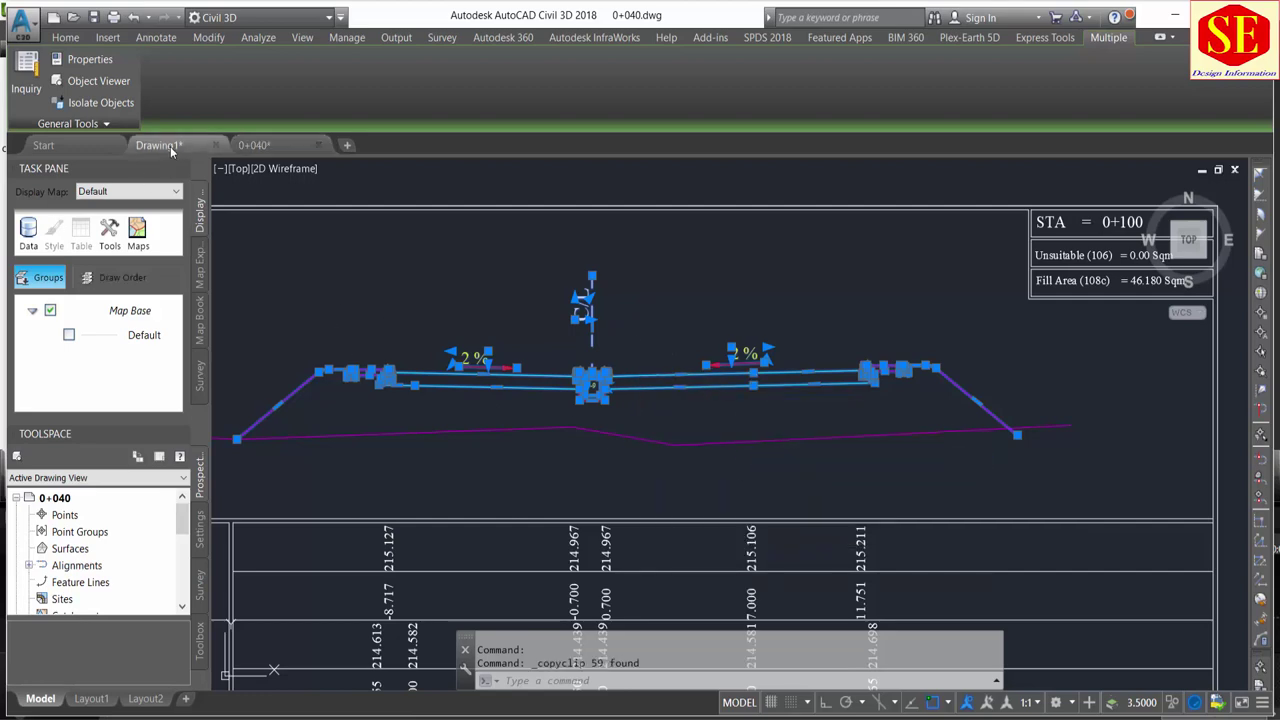
middle_click_drag(672, 302, 579, 405)
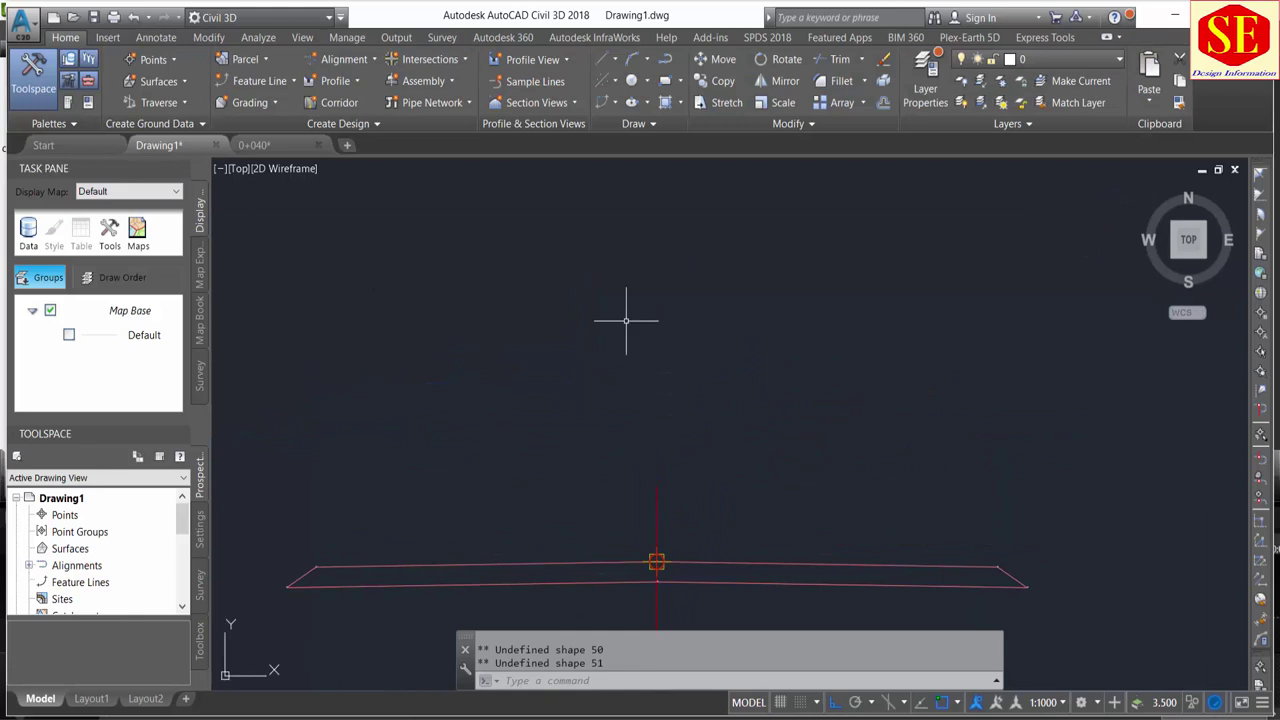
Step: Paste the copied 0+040 cross-section into Drawing1
key("ctrl+v")
scroll(600, 420, "down", 2)
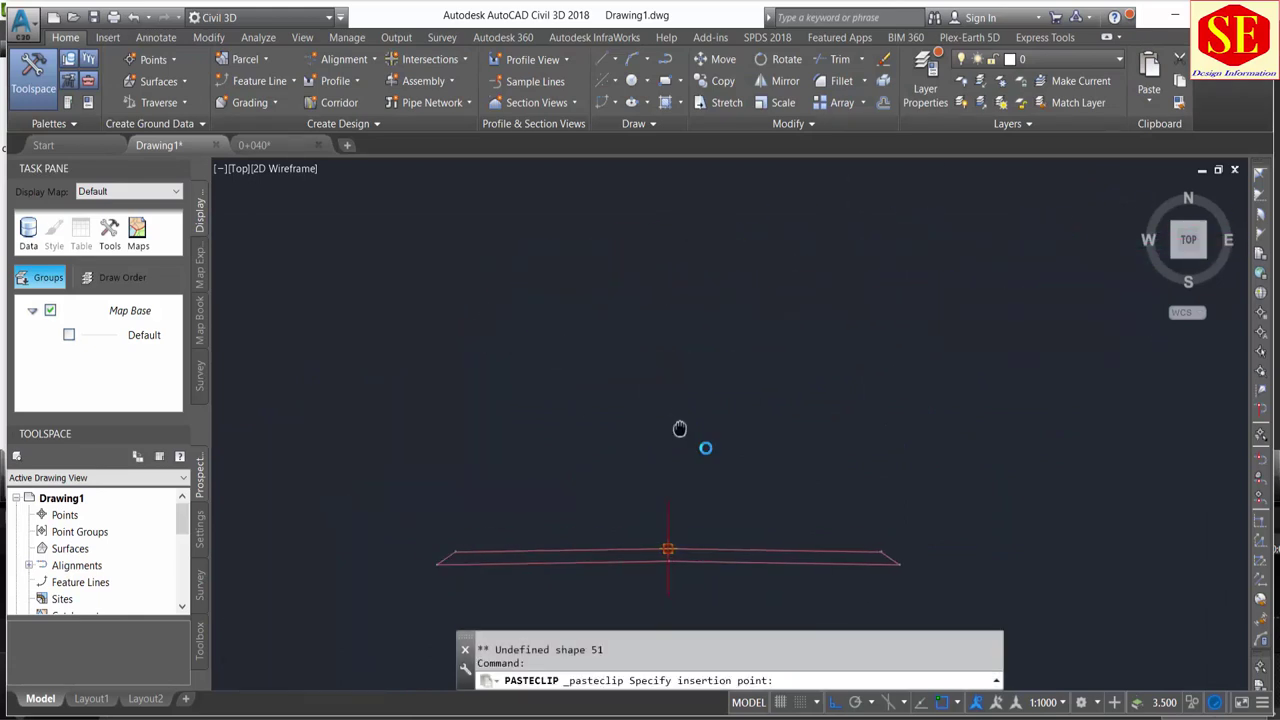
key("Escape")
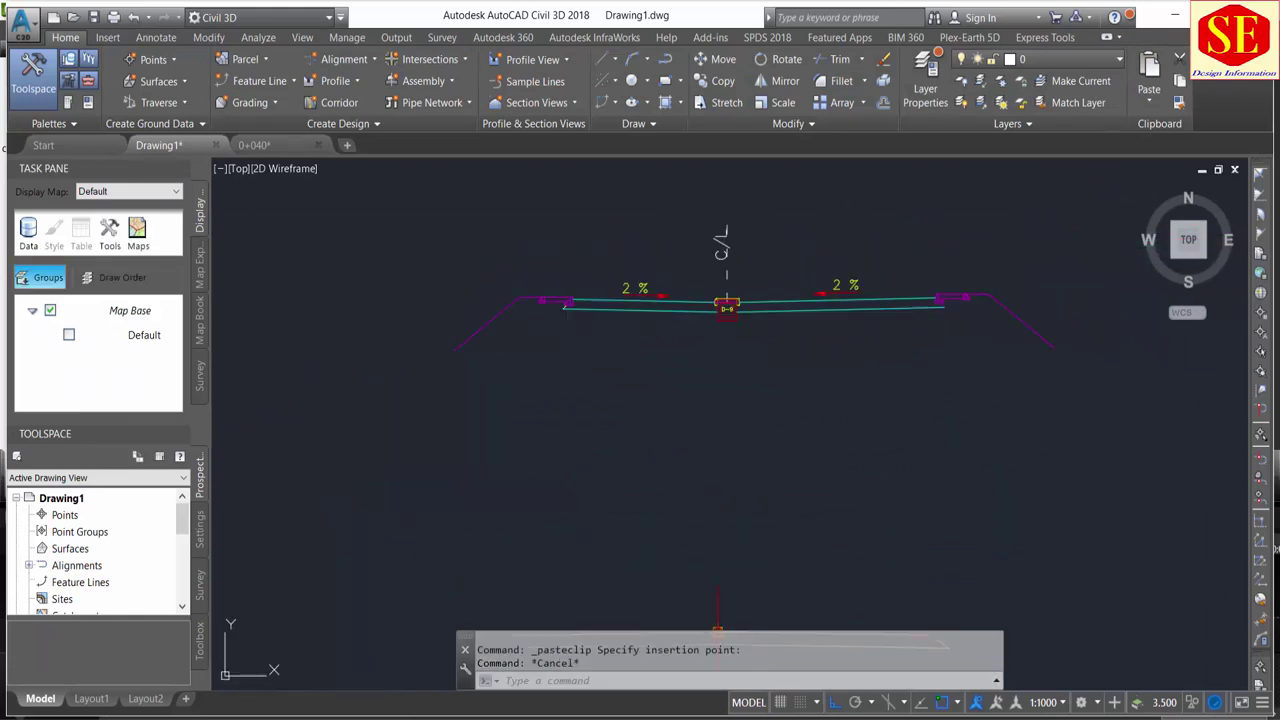
scroll(719, 332, "up", 2)
scroll(791, 301, "up", 2)
scroll(704, 286, "up", 2)
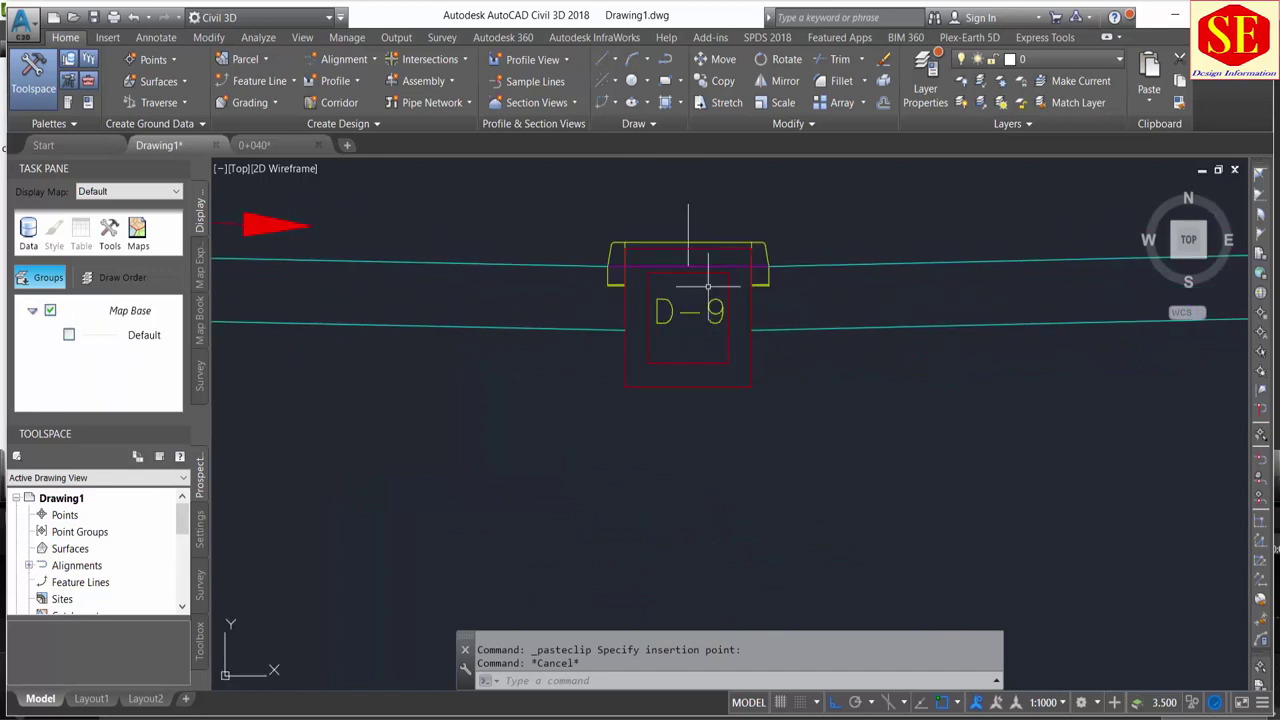
type("tr")
Step: Trim away the vertical magenta line at the road section's left end, using all objects as cutting edges
key("Return")
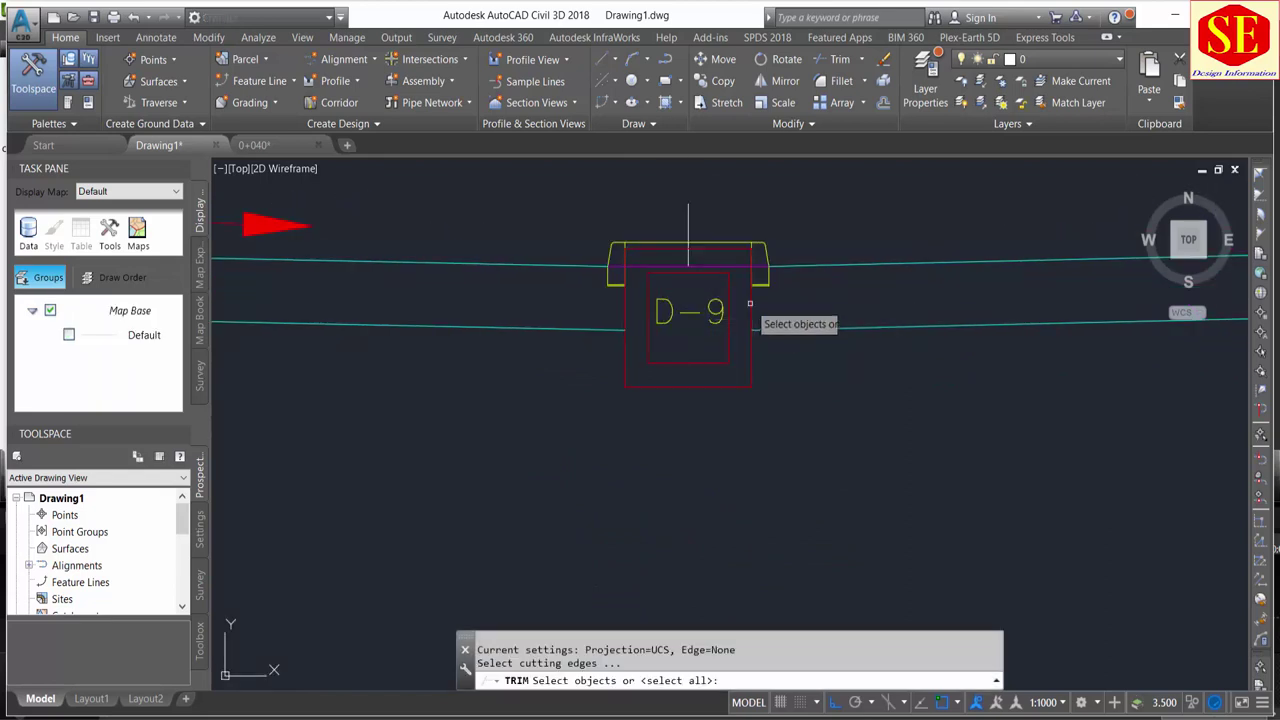
left_click(749, 303)
key("Escape")
key("Escape")
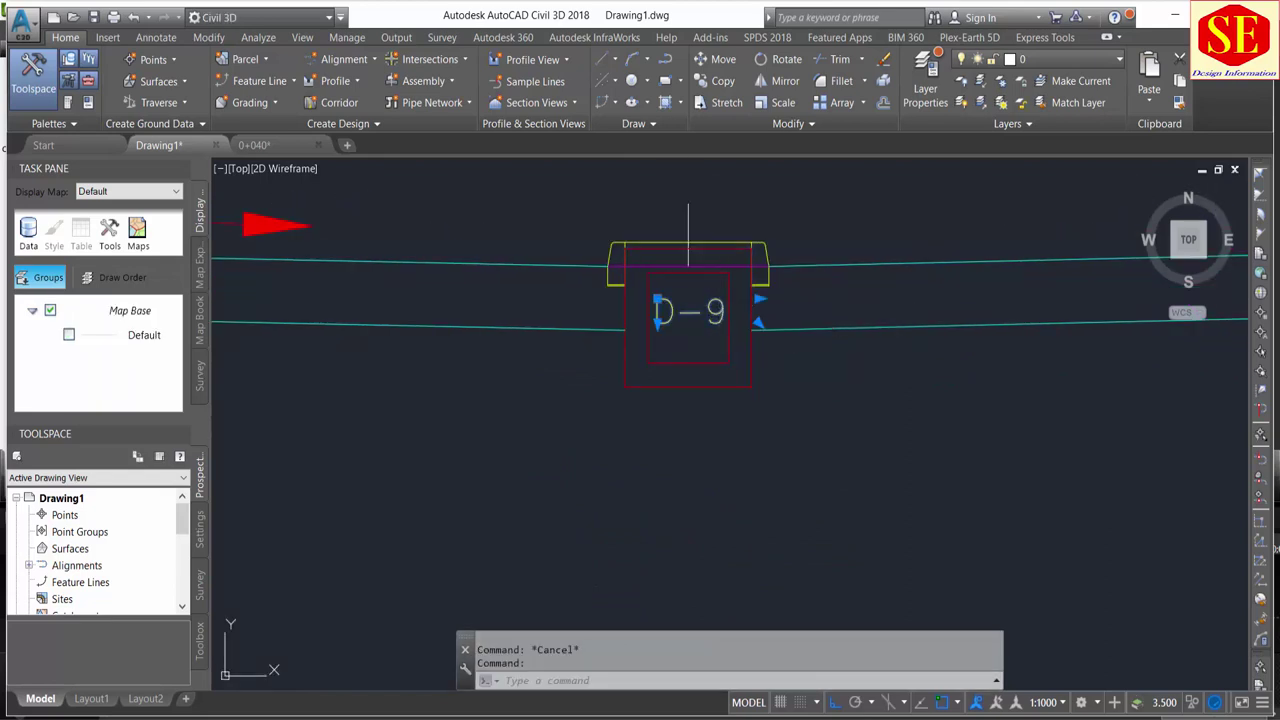
left_click(728, 318)
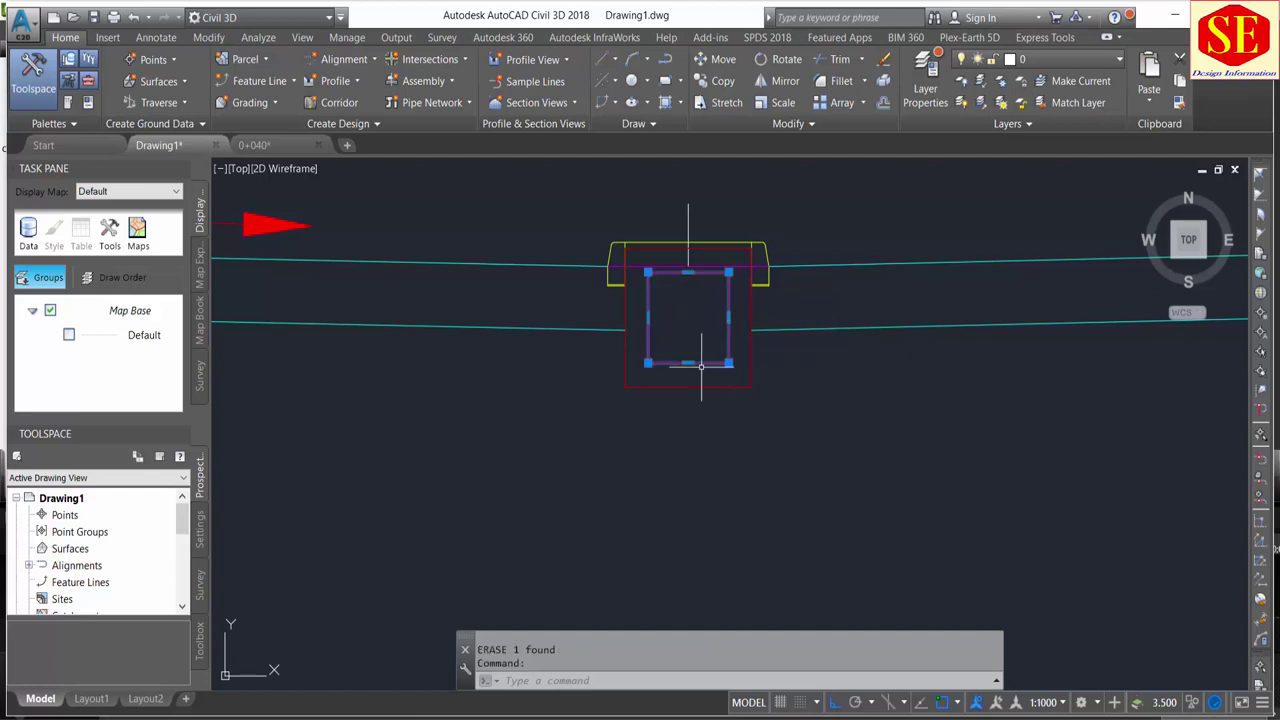
type("r")
key("Return")
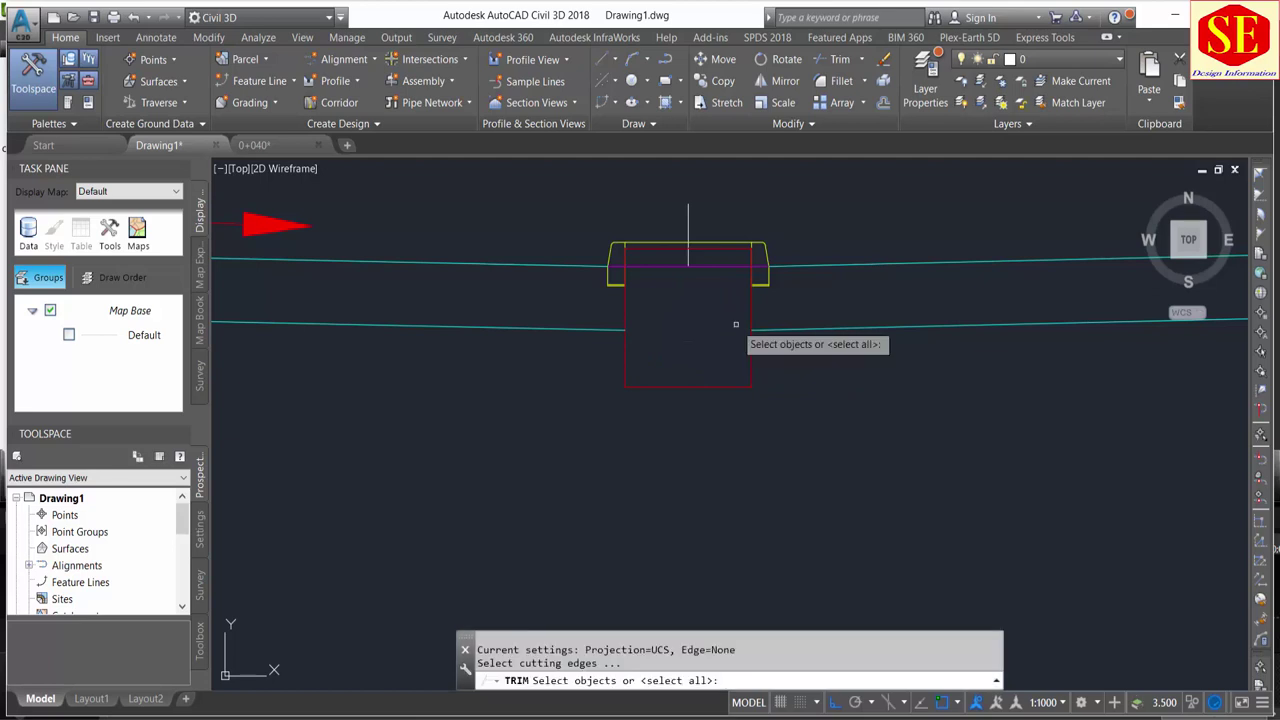
key("Return")
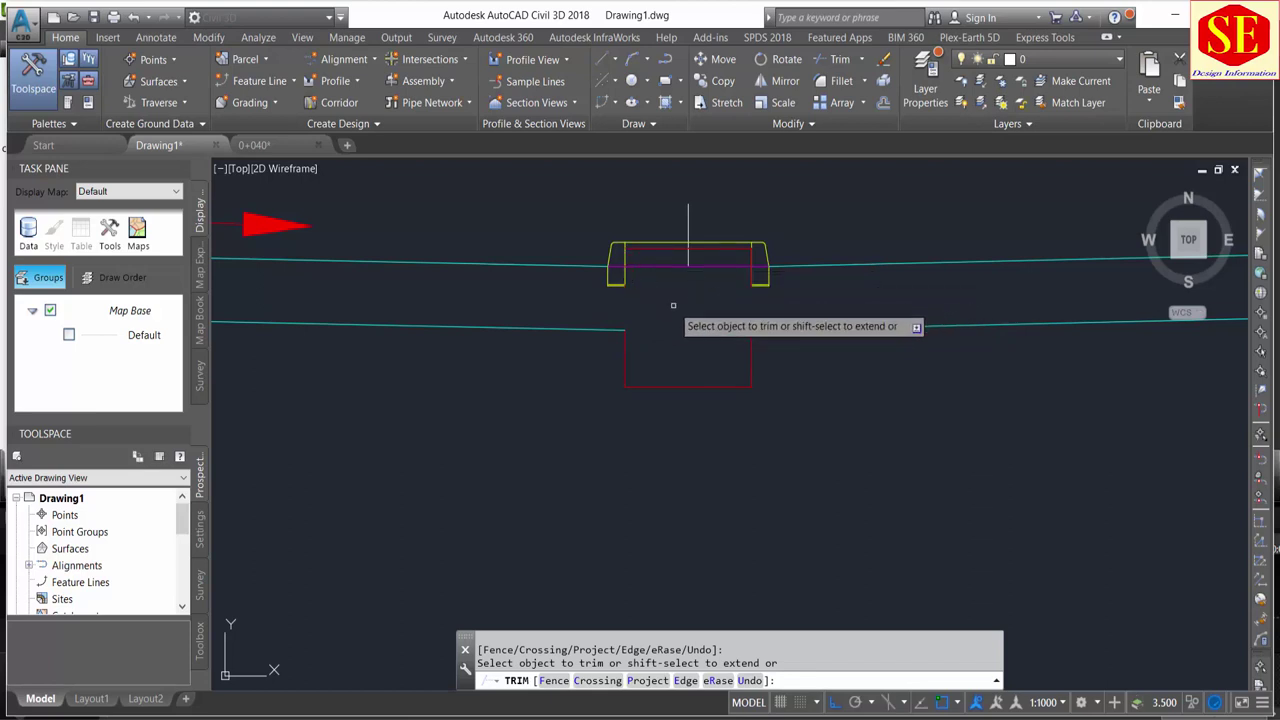
scroll(793, 295, "down", 5)
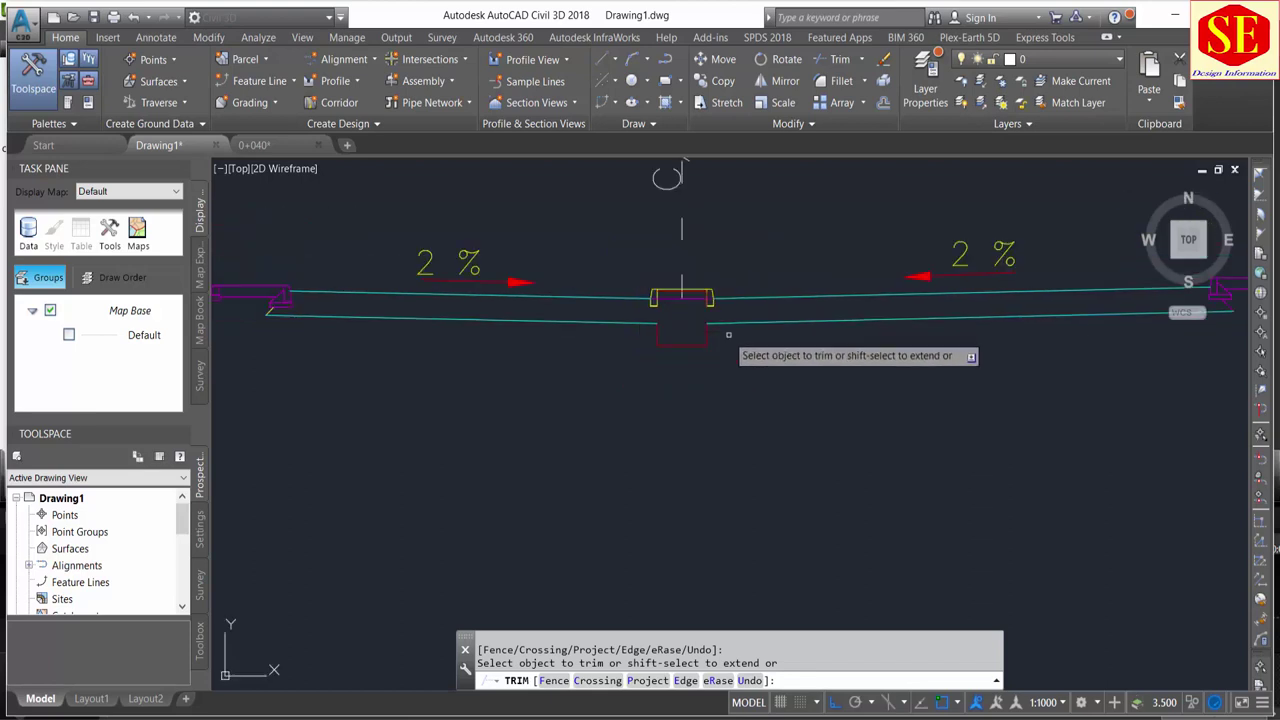
middle_click_drag(490, 332, 738, 353)
scroll(590, 350, "up", 5)
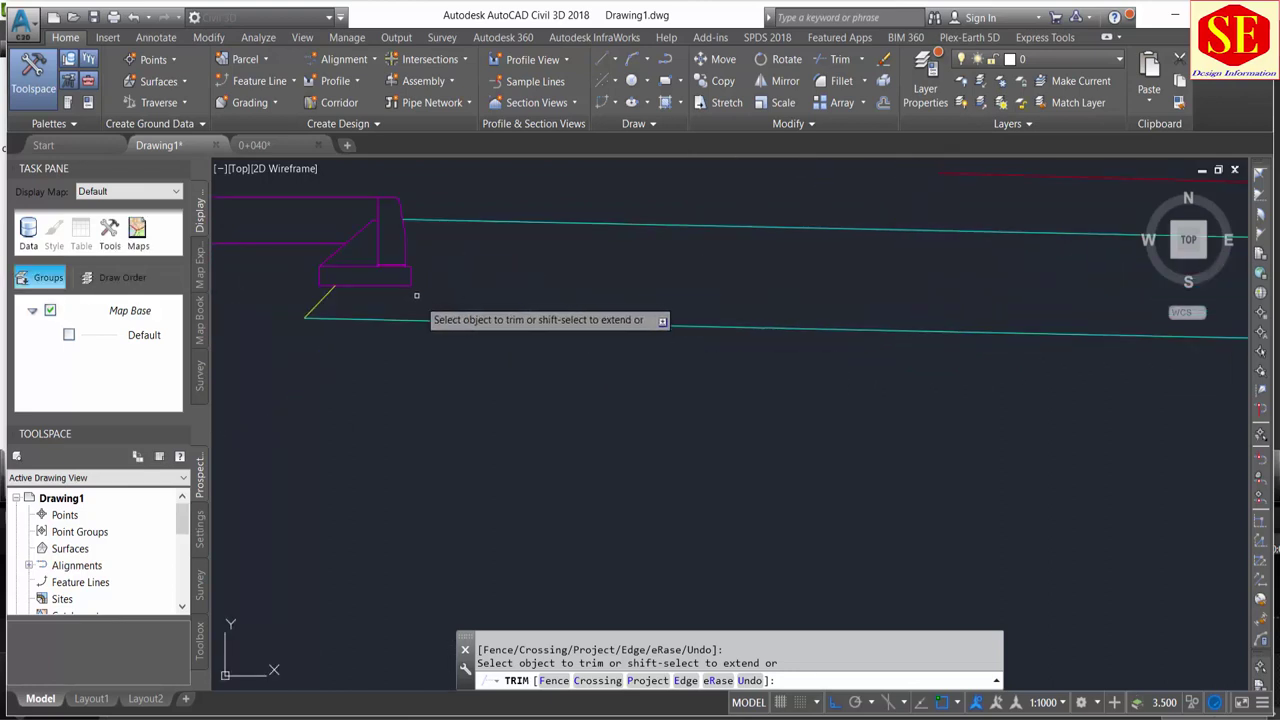
left_click(380, 243)
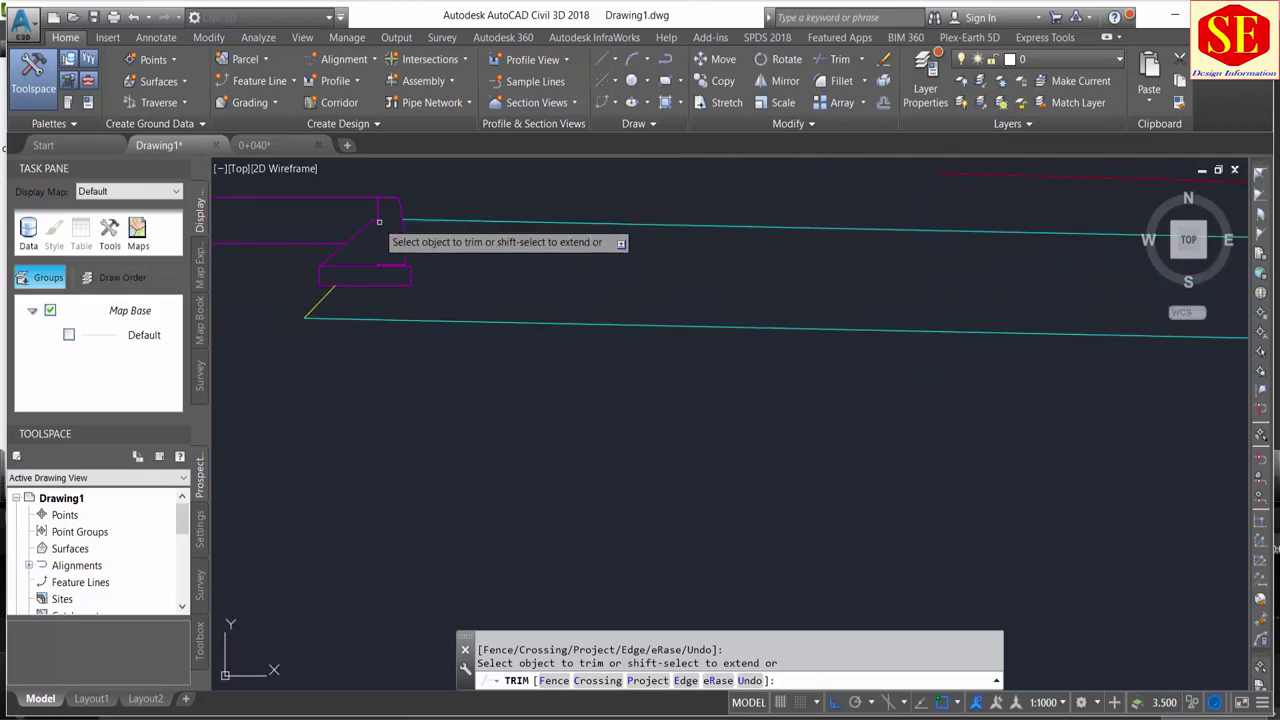
Step: Trim the upper part of the diagonal line and erase the leftover magenta segment
left_click(374, 221)
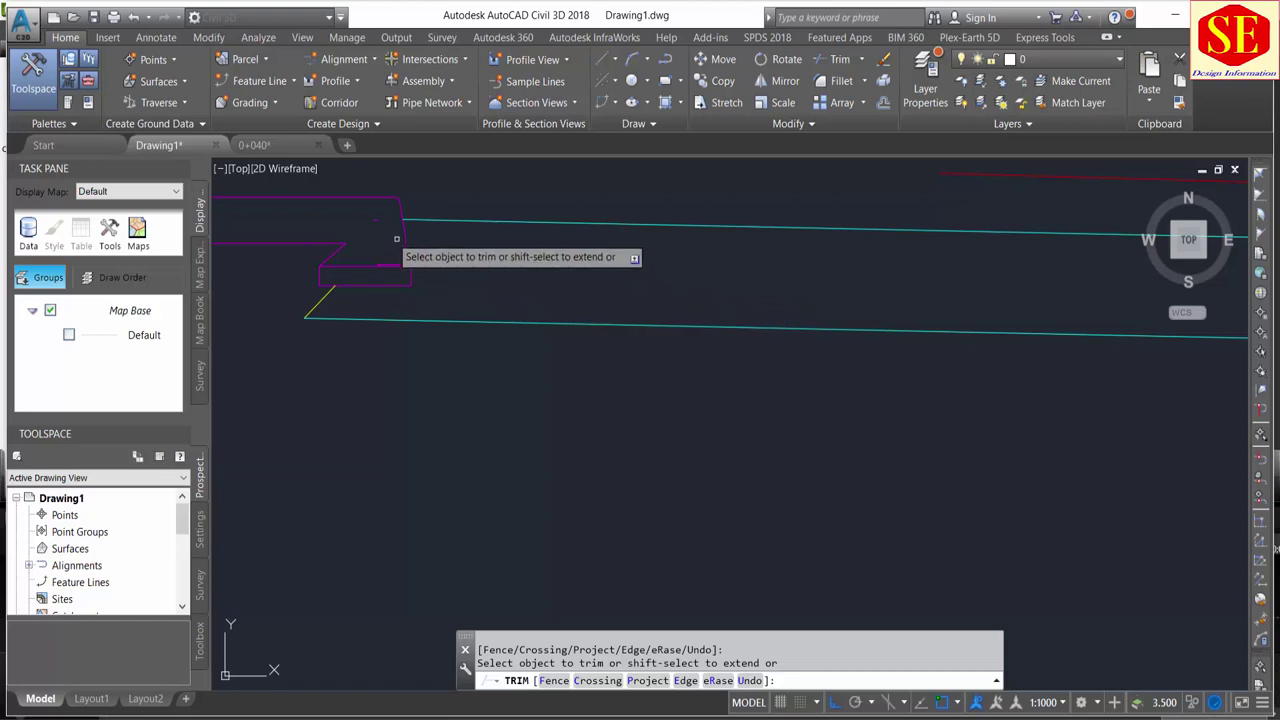
left_click(386, 213)
left_click(377, 220)
type("e")
key("Return")
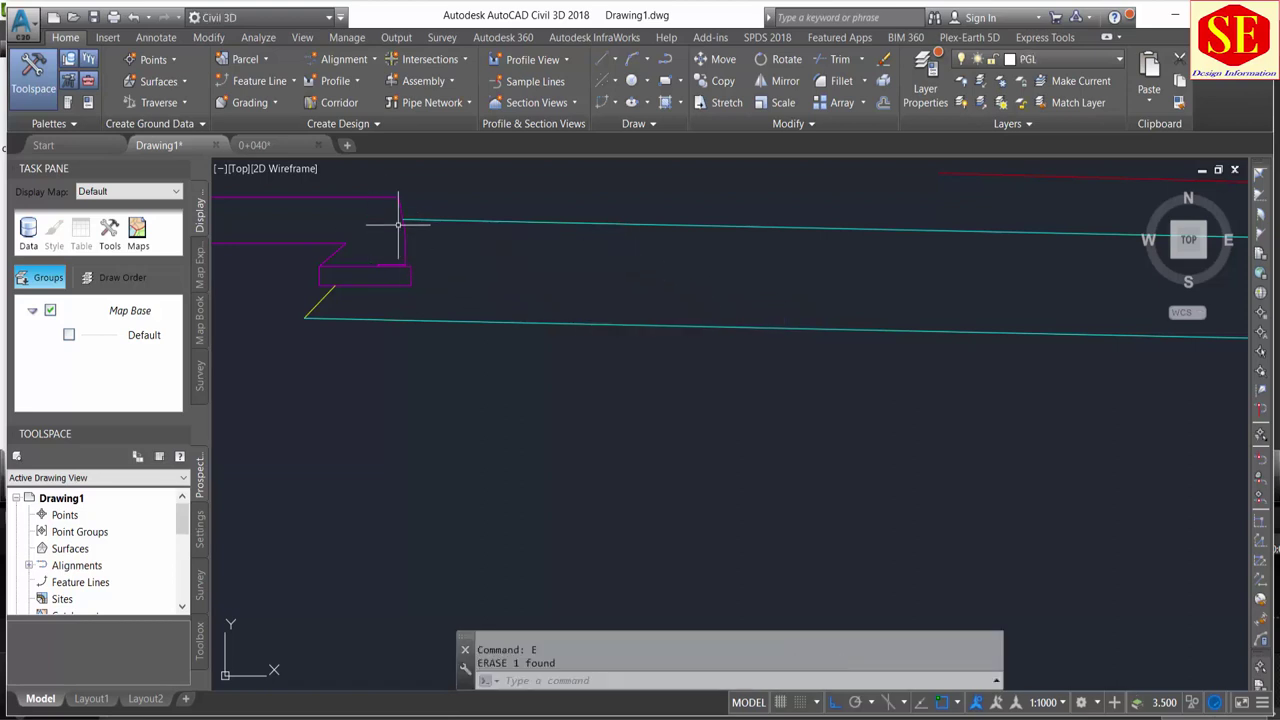
Step: Zoom in on the magenta kerb and trim the short inner lines of its outline
scroll(382, 280, "up", 2)
scroll(420, 281, "down", 2)
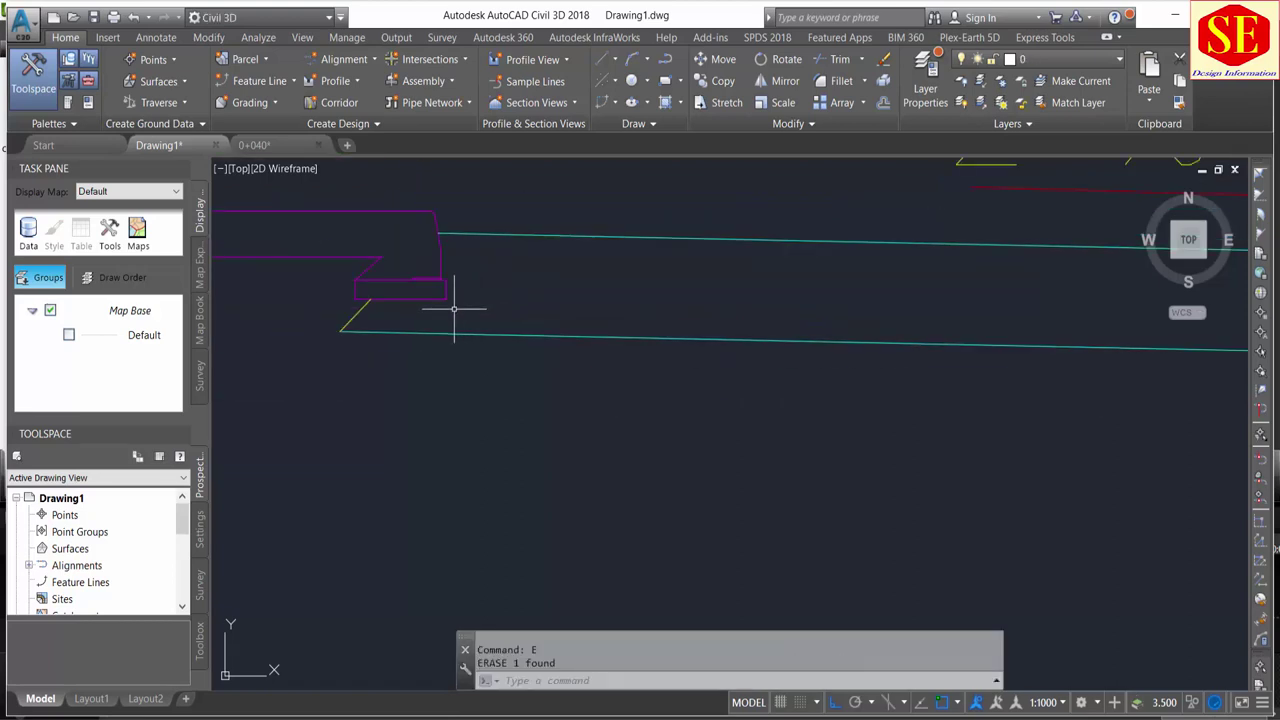
middle_click_drag(451, 294, 766, 386)
scroll(529, 357, "up", 1)
scroll(510, 338, "up", 1)
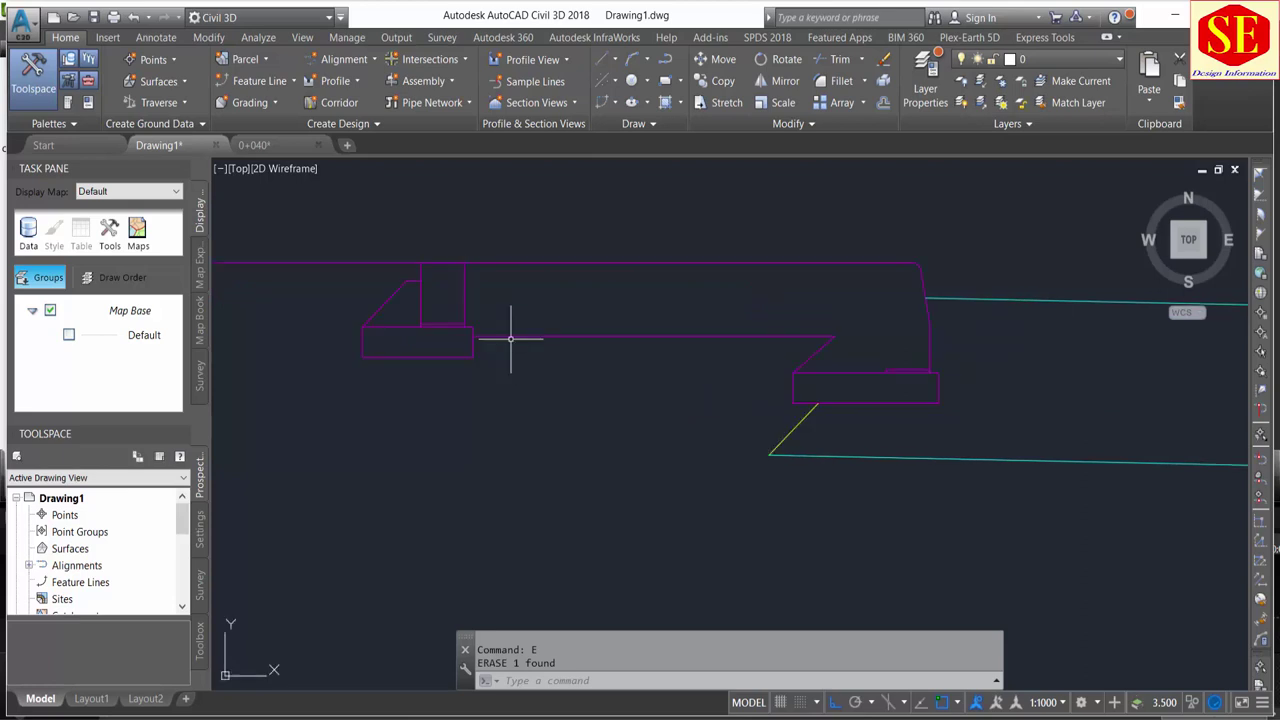
type("tr")
key("Return")
key("Return")
left_click(443, 286)
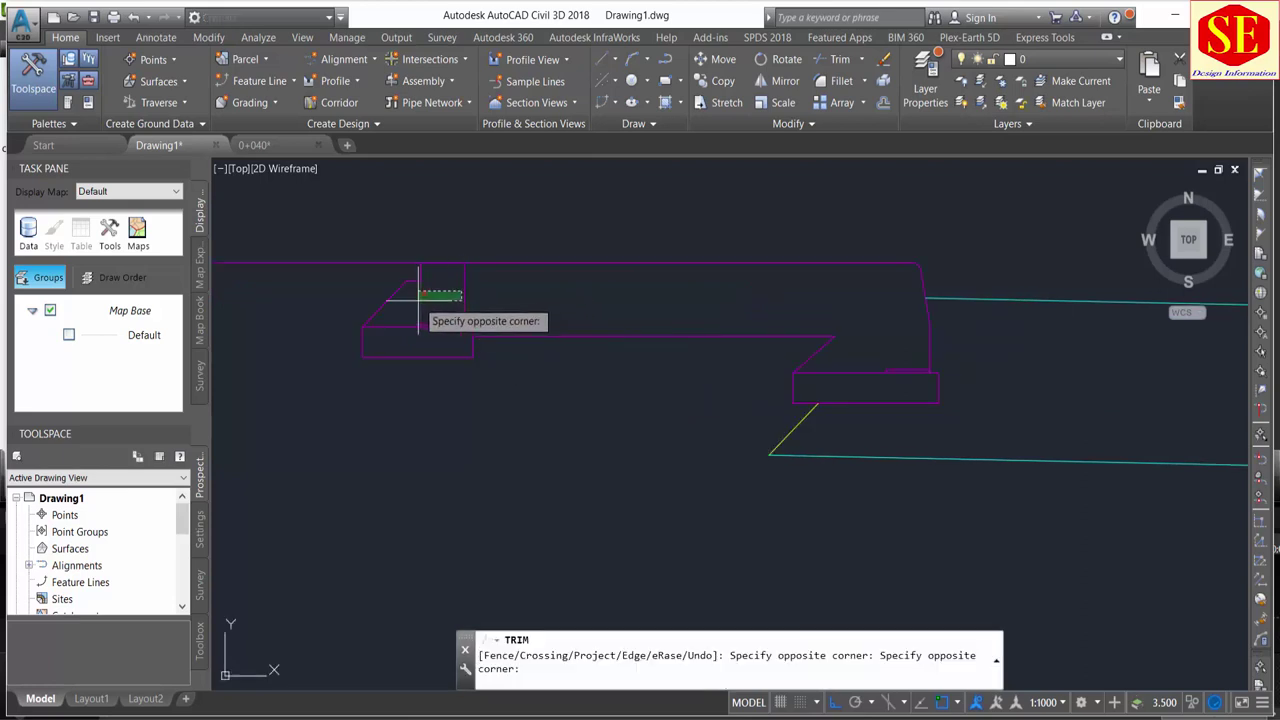
left_click(420, 297)
left_click(450, 291)
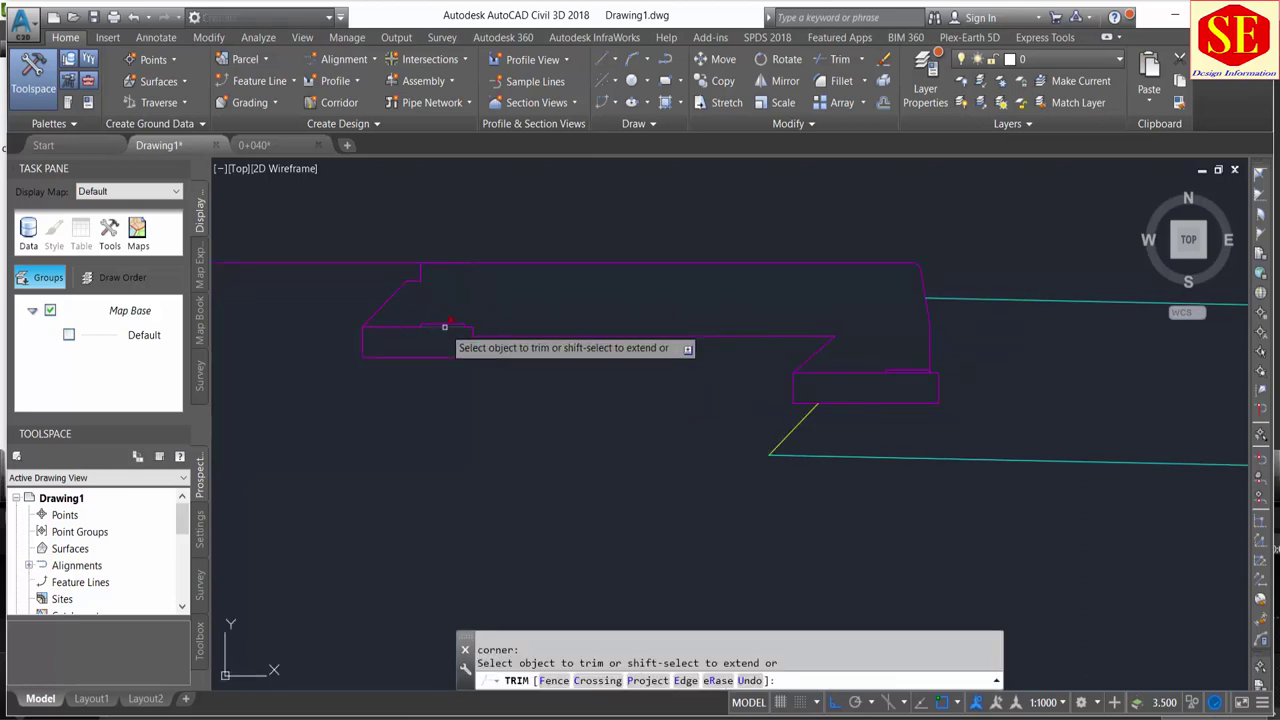
key("Escape")
Step: Delete two short stub lines inside the kerb outline
scroll(446, 323, "up", 3)
left_click(447, 328)
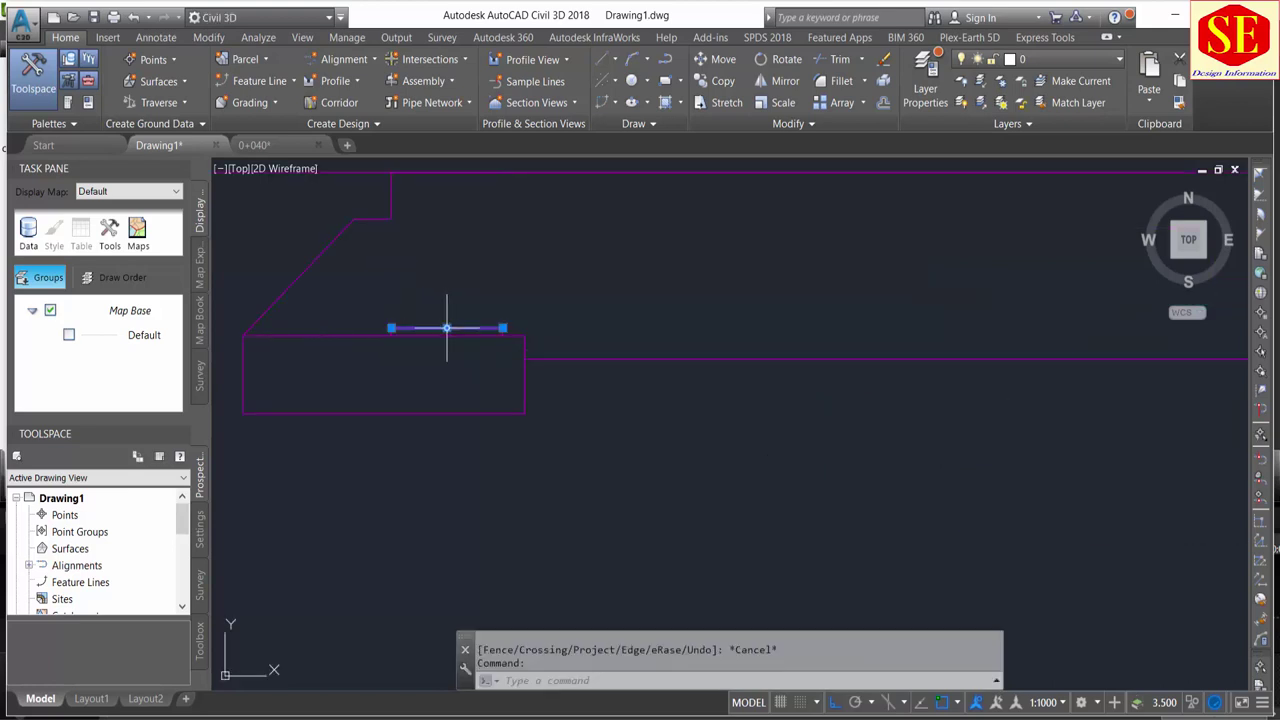
scroll(501, 329, "up", 4)
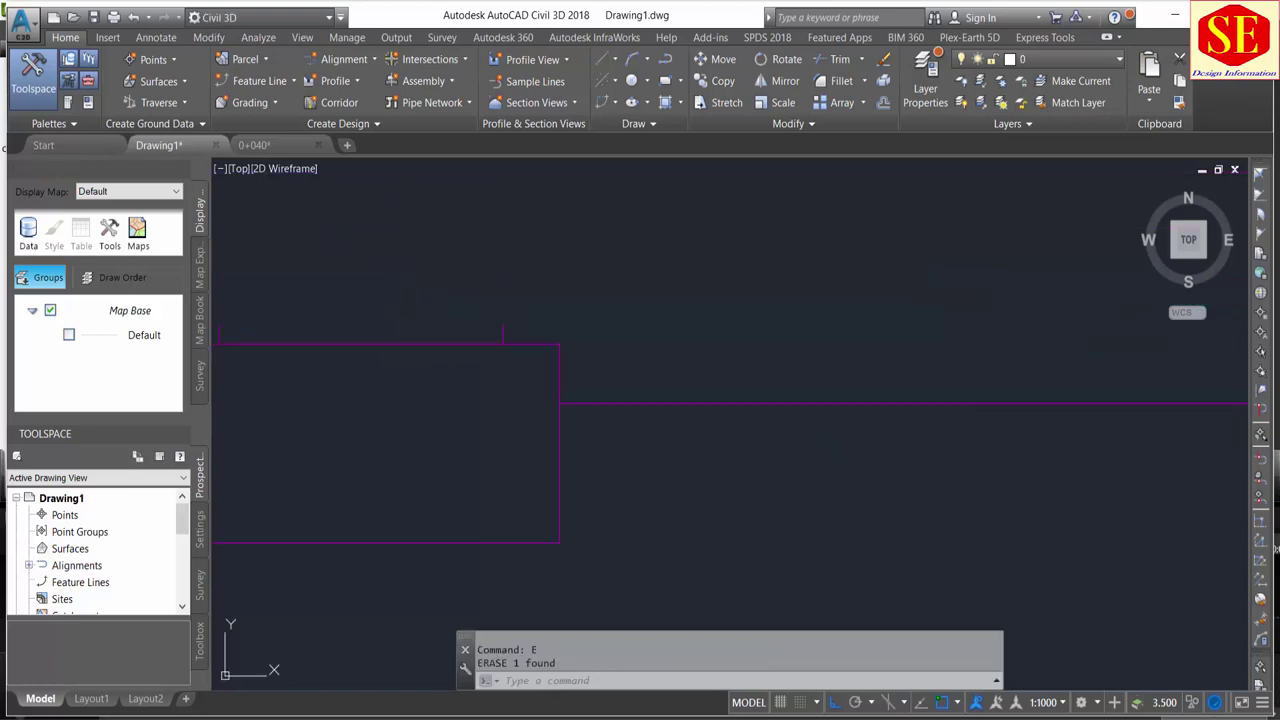
left_click(488, 316)
left_click(543, 363)
key("Delete")
scroll(455, 355, "down", 2)
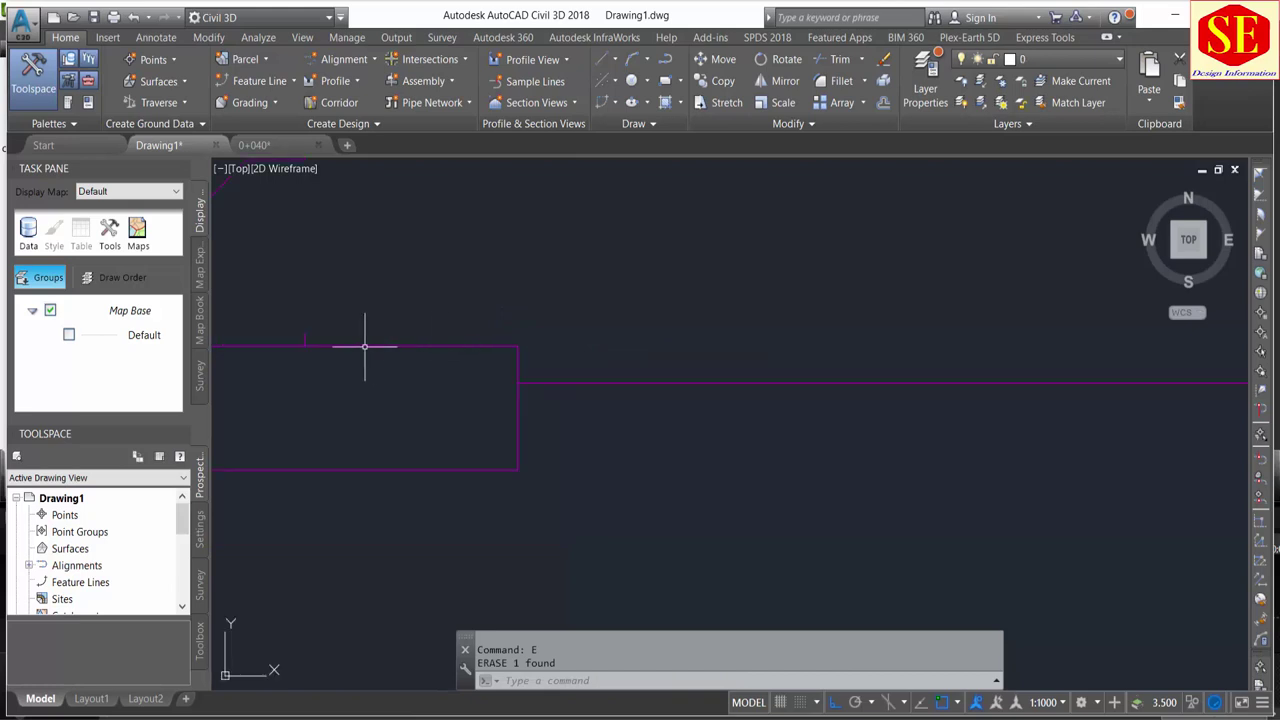
left_click(300, 325)
left_click(354, 400)
key("Delete")
scroll(512, 392, "down", 2)
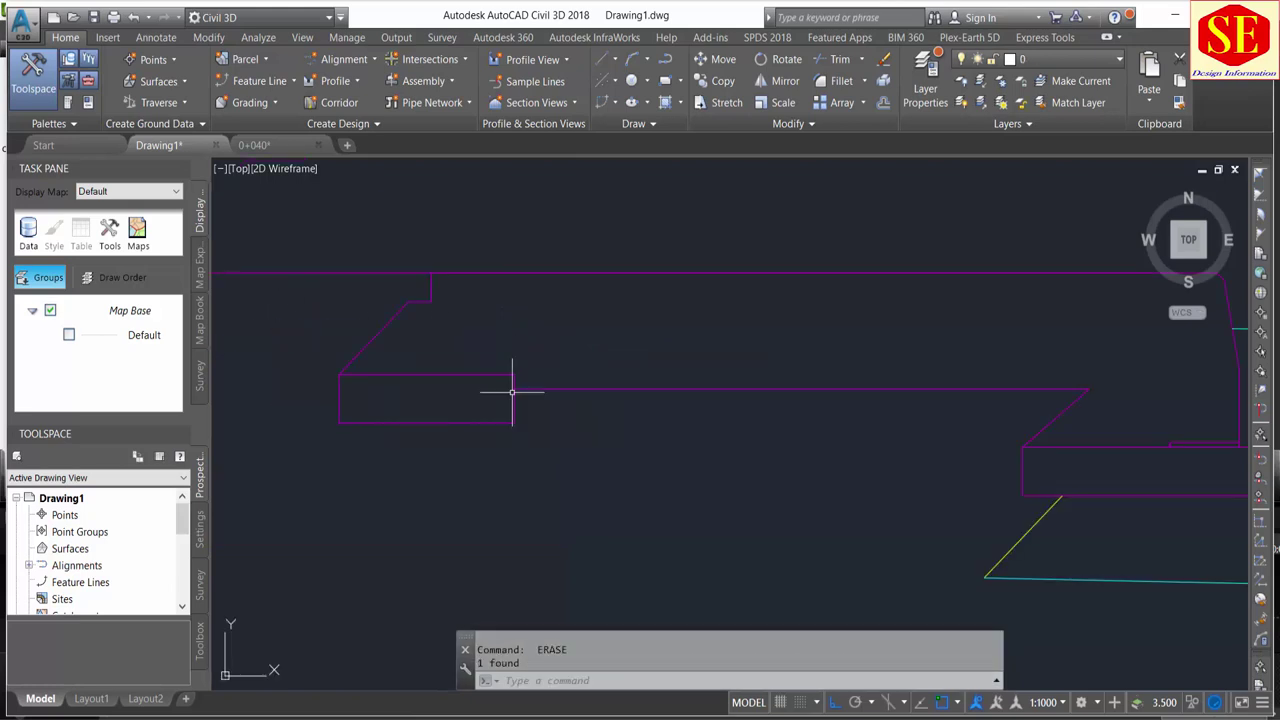
type("tr")
Step: Explode the rectangle polyline into separate lines
key("Return")
left_click(505, 389)
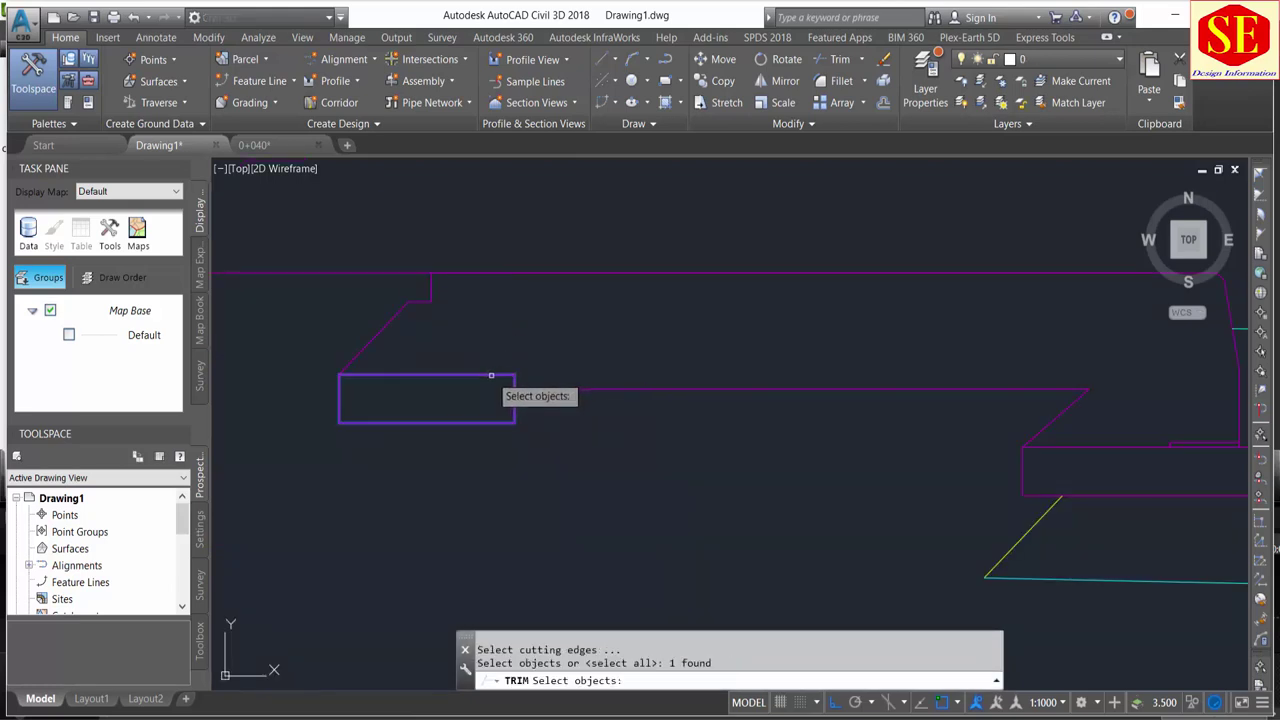
left_click(502, 368)
key("Escape")
scroll(515, 386, "up", 5)
key("Escape")
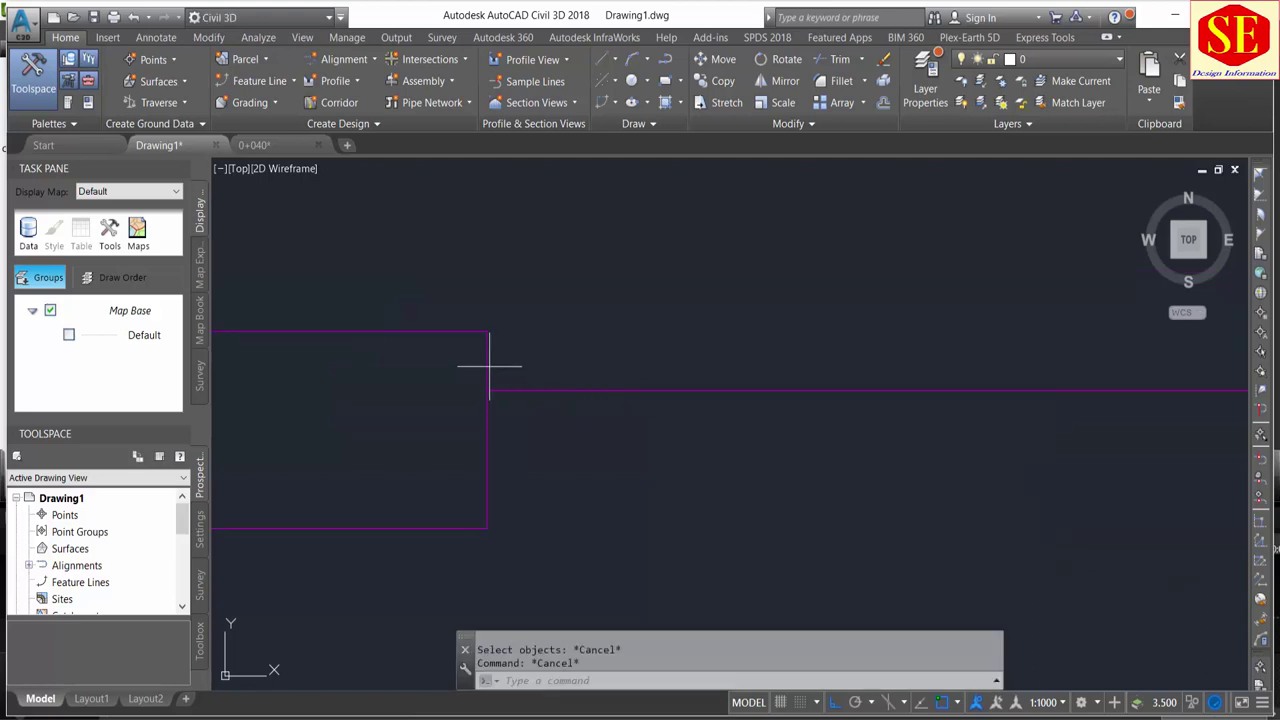
left_click(488, 366)
left_click(478, 364)
type("x")
key("Return")
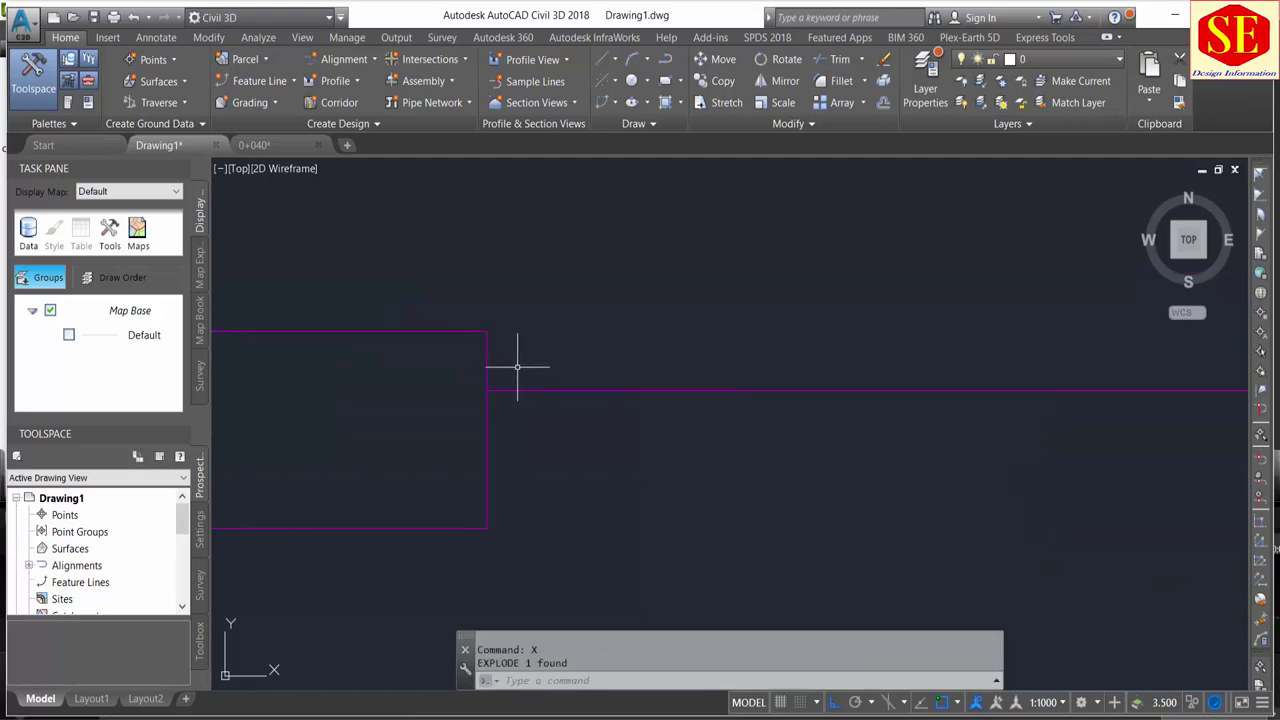
type("tr")
Step: Erase the top edge of the exploded rectangle so the outline merges
key("Return")
key("Return")
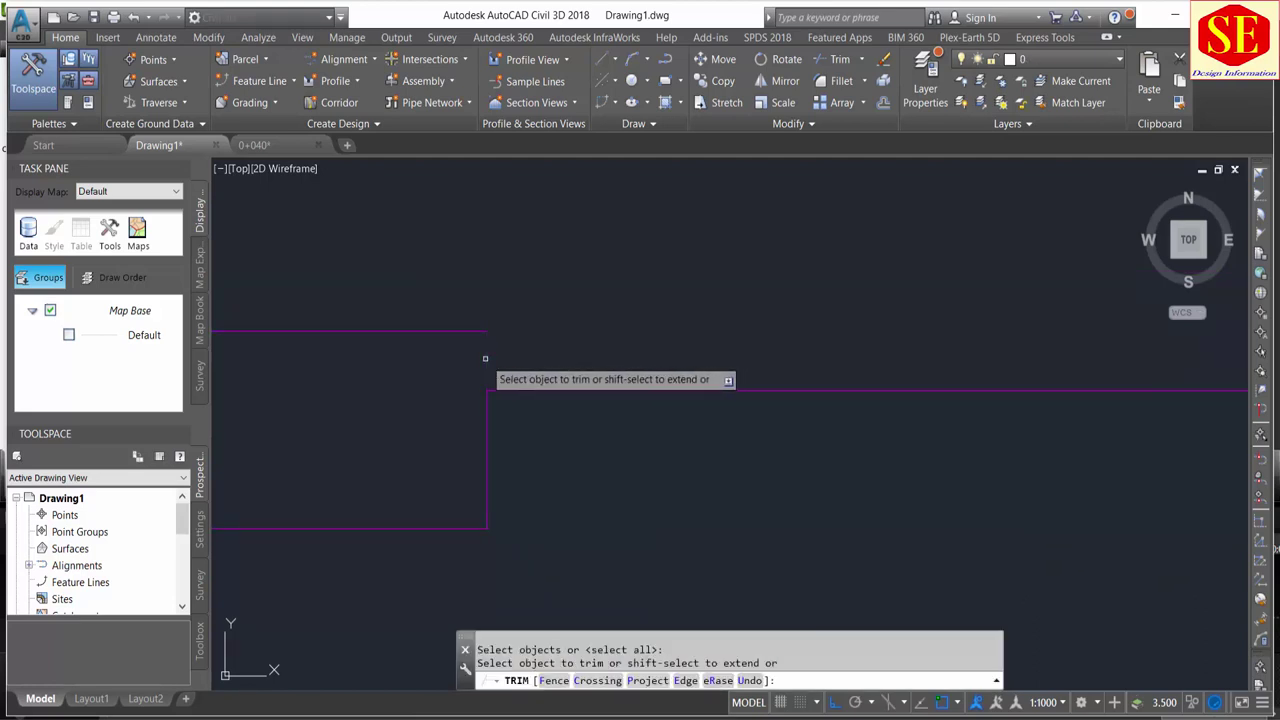
scroll(579, 339, "down", 4)
scroll(579, 339, "down", 2)
key("Escape")
left_click(443, 337)
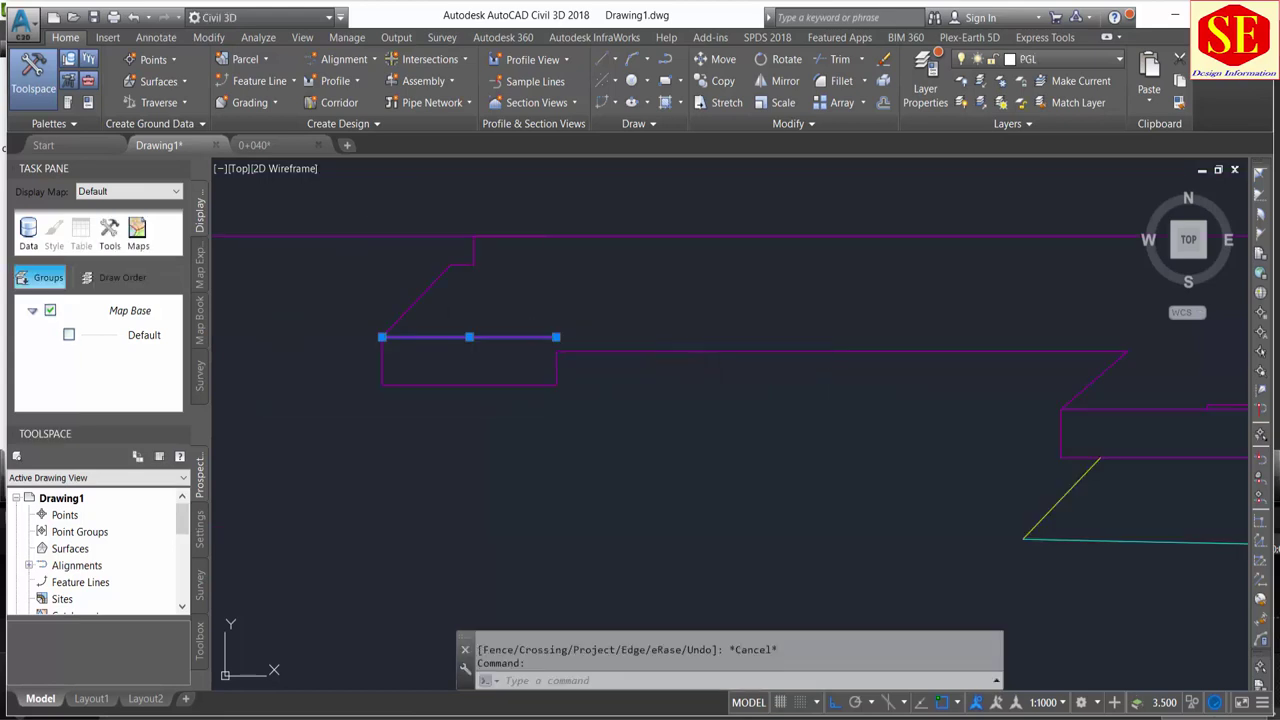
type("e")
key("Return")
Step: Erase the small segment on the right and trim the overlapping lines there
scroll(451, 342, "down", 2)
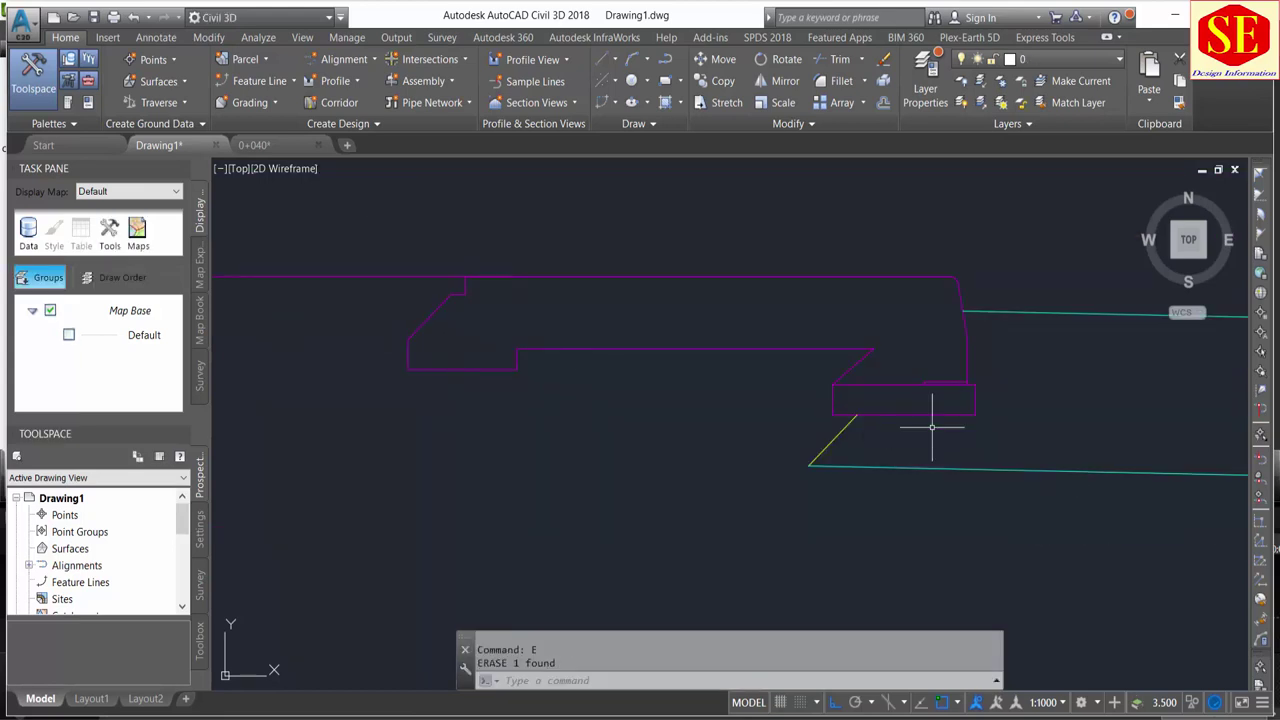
scroll(969, 385, "up", 6)
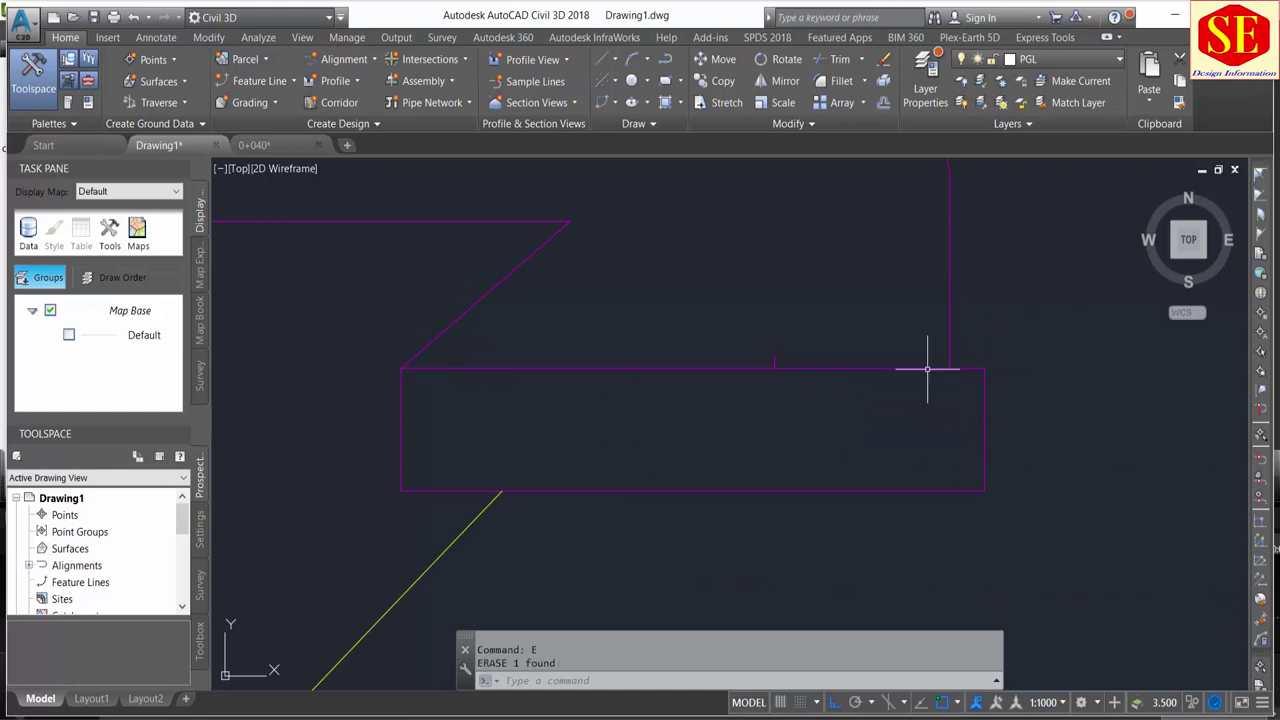
left_click(757, 343)
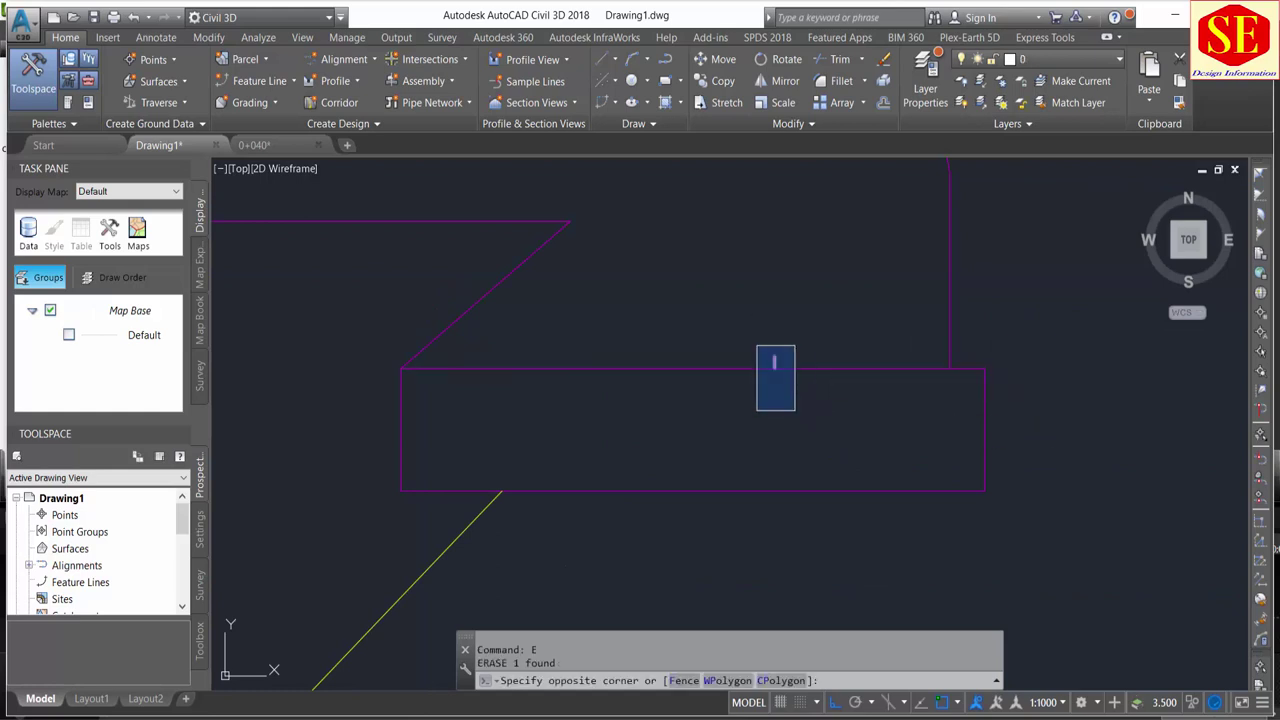
left_click(797, 408)
type("e")
key("Return")
type("r")
key("Return")
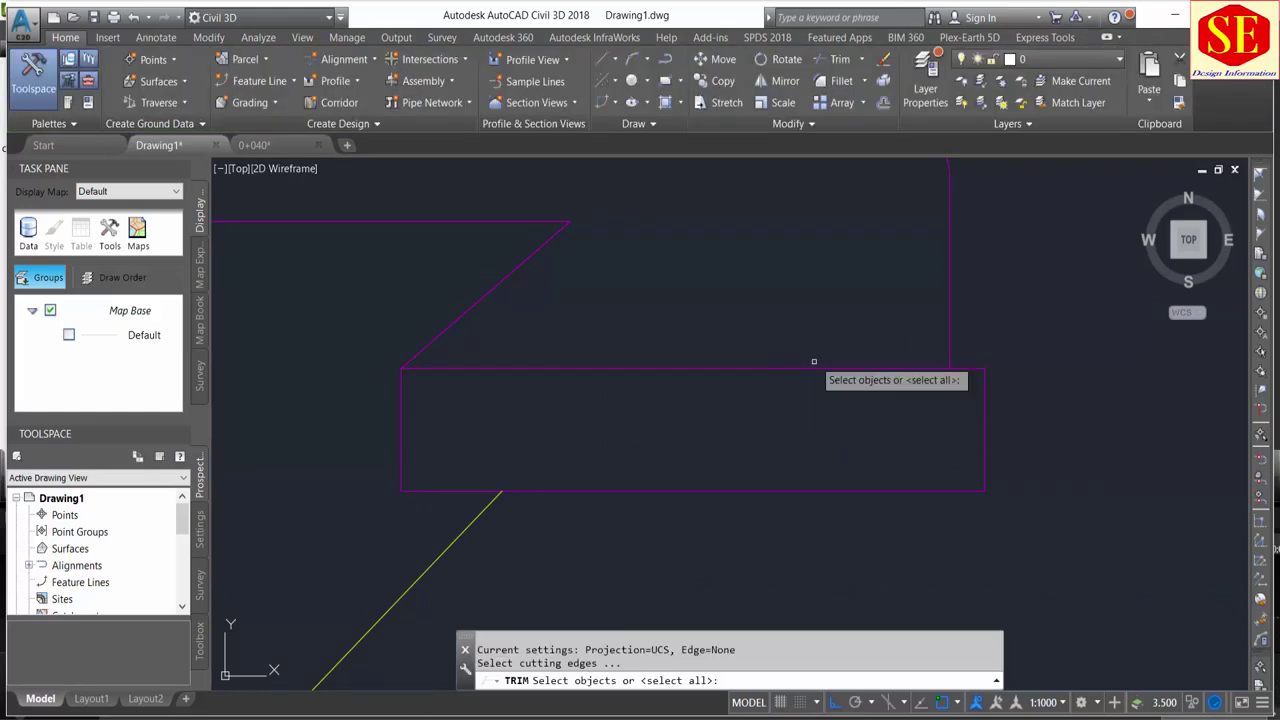
key("Return")
left_click(810, 368)
left_click(771, 366)
scroll(792, 383, "down", 3)
scroll(792, 383, "down", 4)
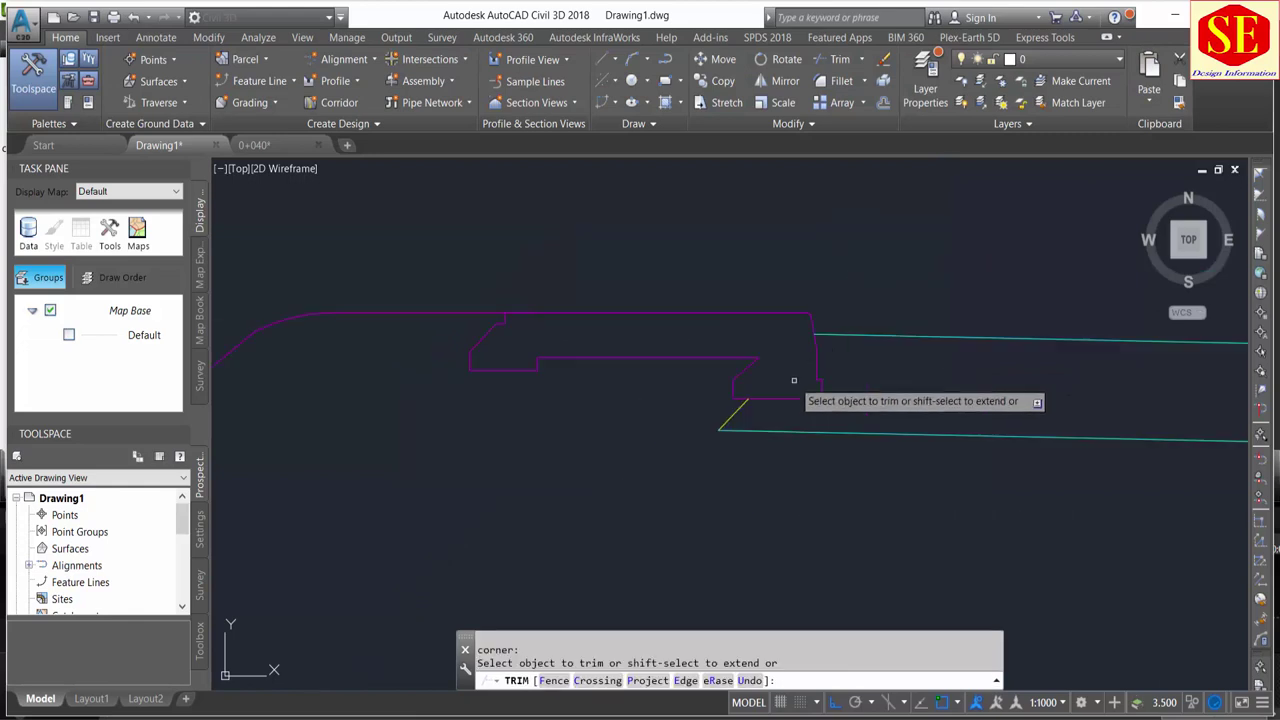
key("Escape")
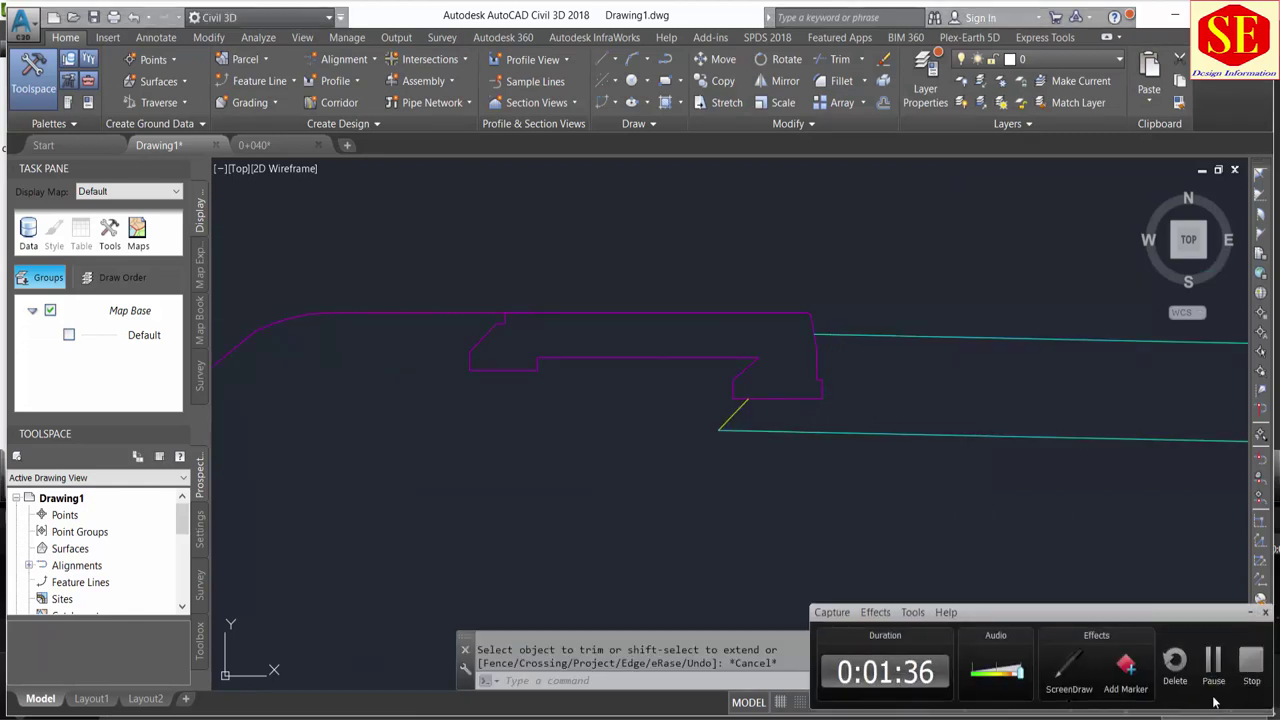
Step: Erase the small vertical segment at the outline's right-end step
key("Return")
key("Return")
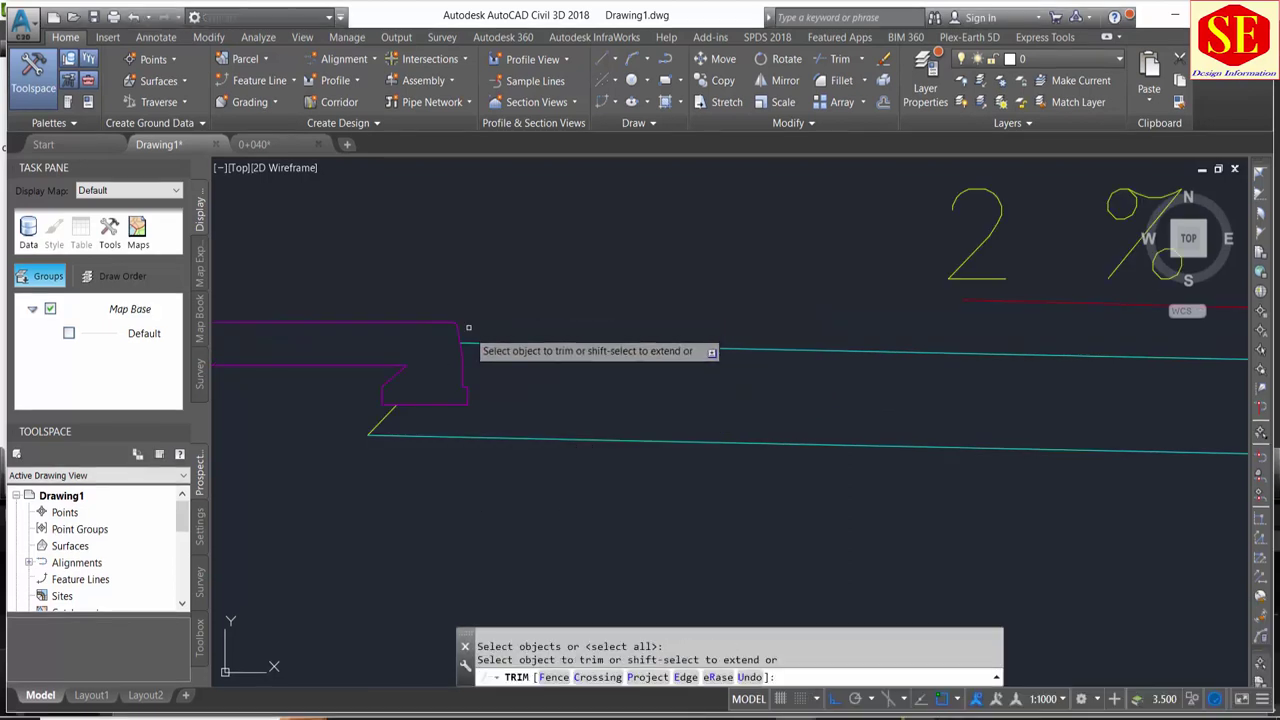
left_click(458, 362)
left_click(470, 383)
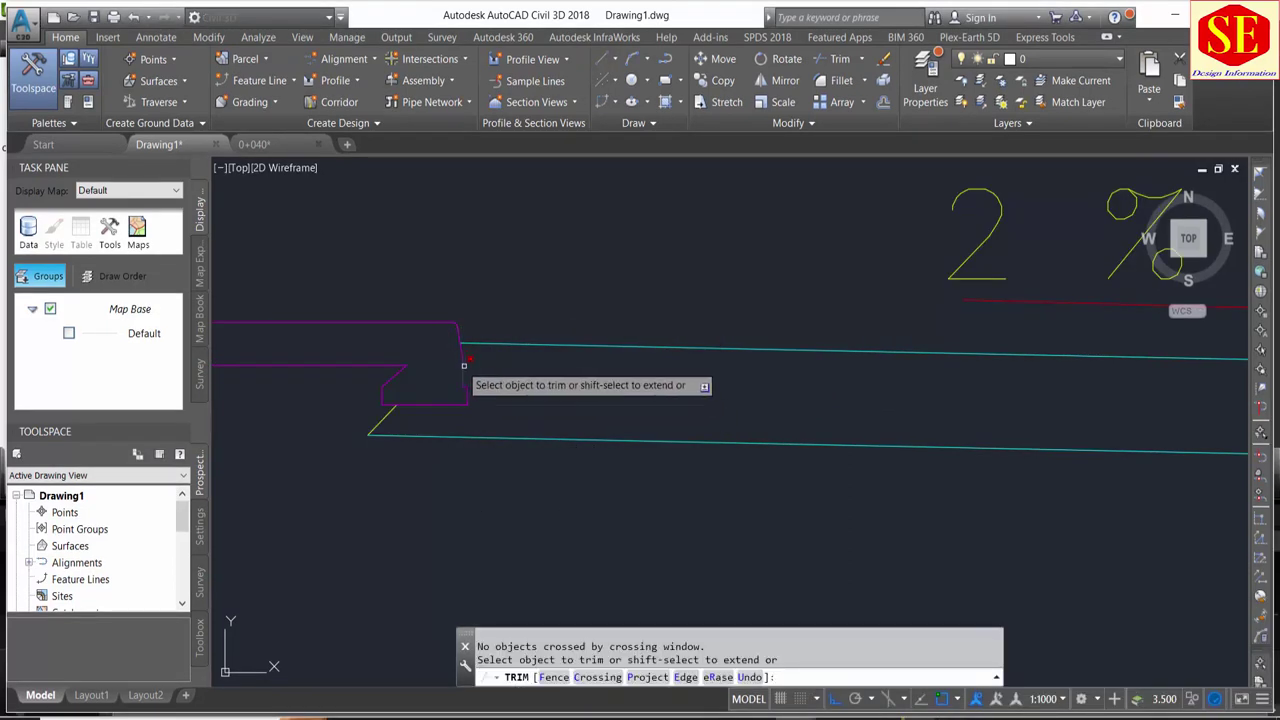
left_click(410, 408)
left_click(388, 372)
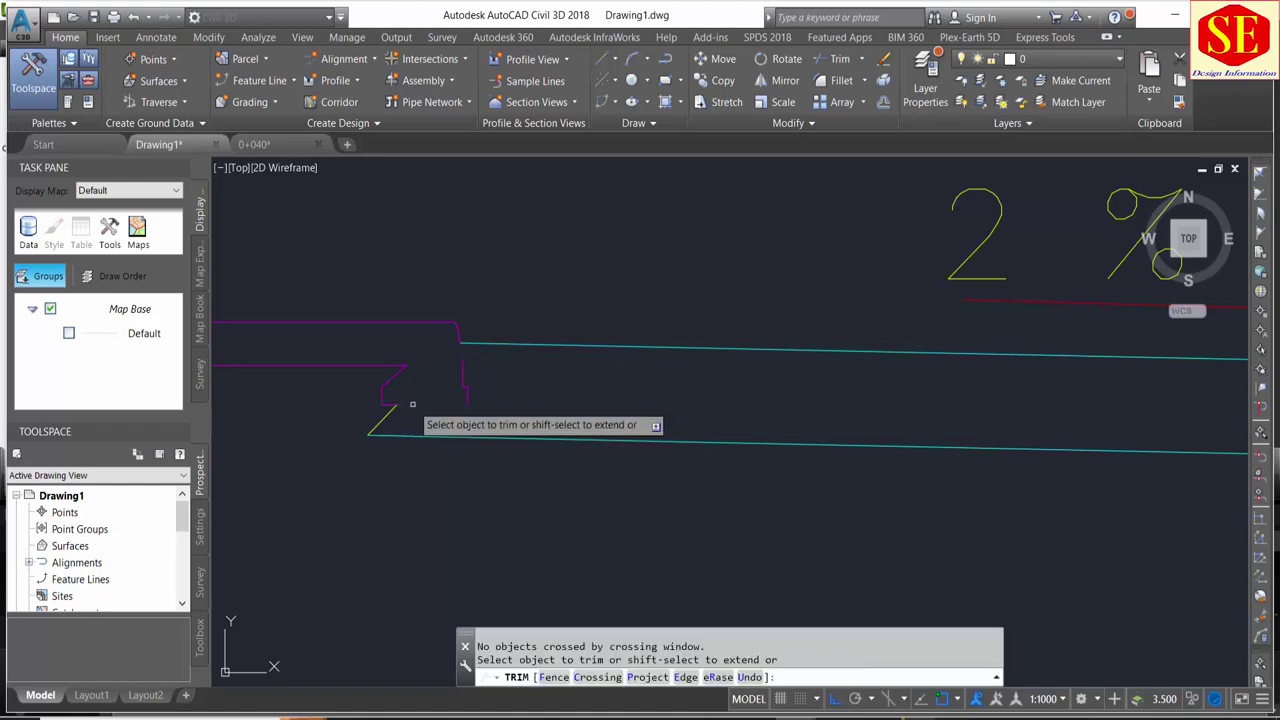
key("Escape")
left_click(486, 371)
left_click(445, 400)
type("E")
key("Return")
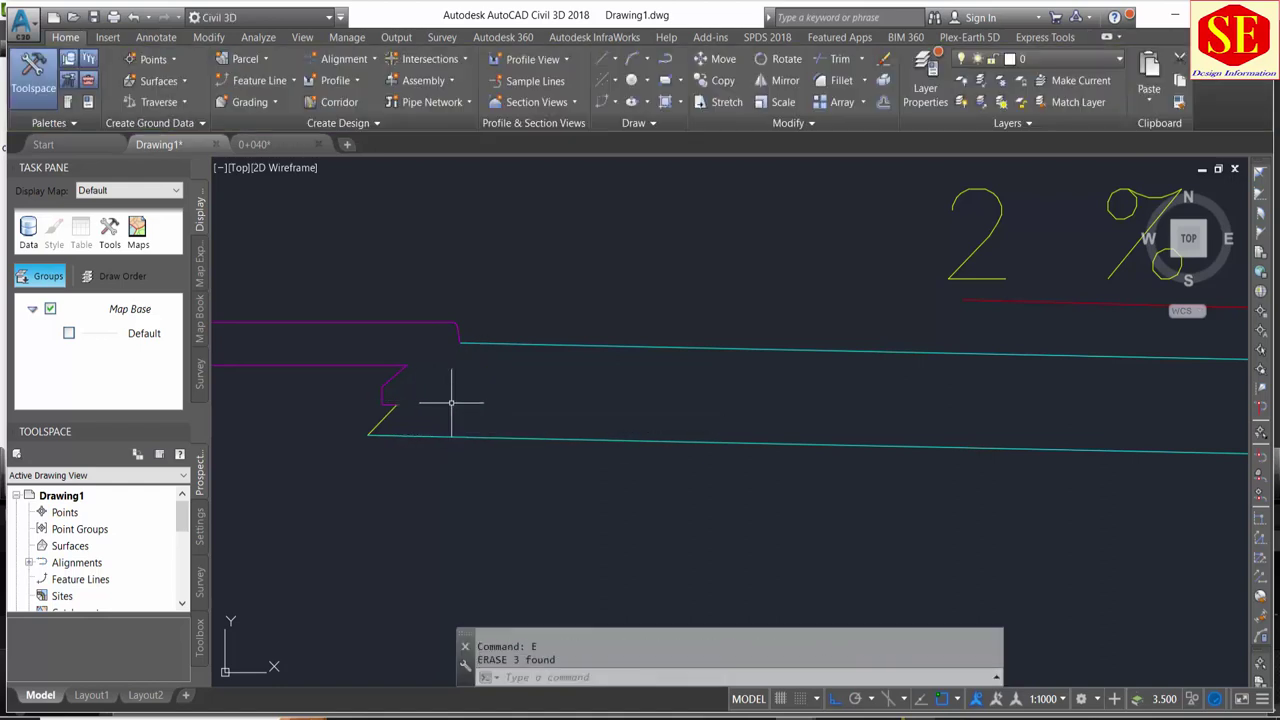
Step: Erase the long sloped side line on the left of the pavement outline
scroll(520, 395, "down", 2)
scroll(251, 379, "up", 2)
middle_click_drag(251, 379, 694, 397)
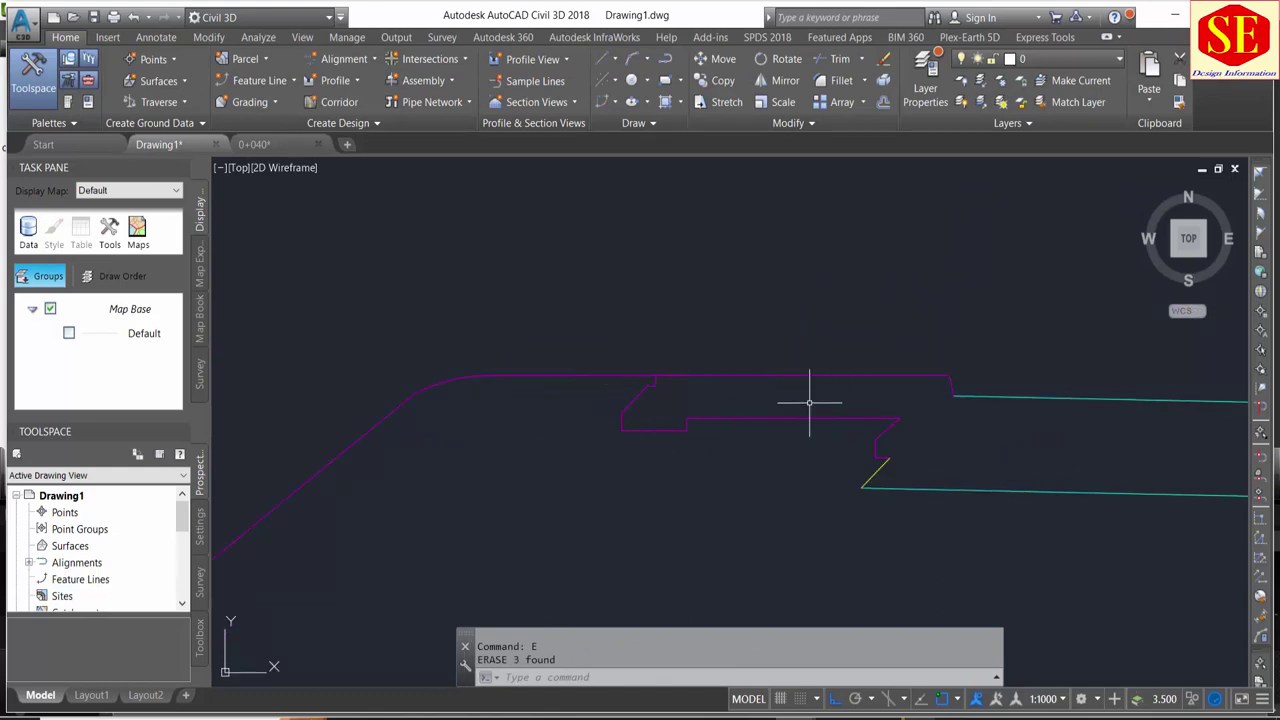
scroll(800, 445, "down", 4)
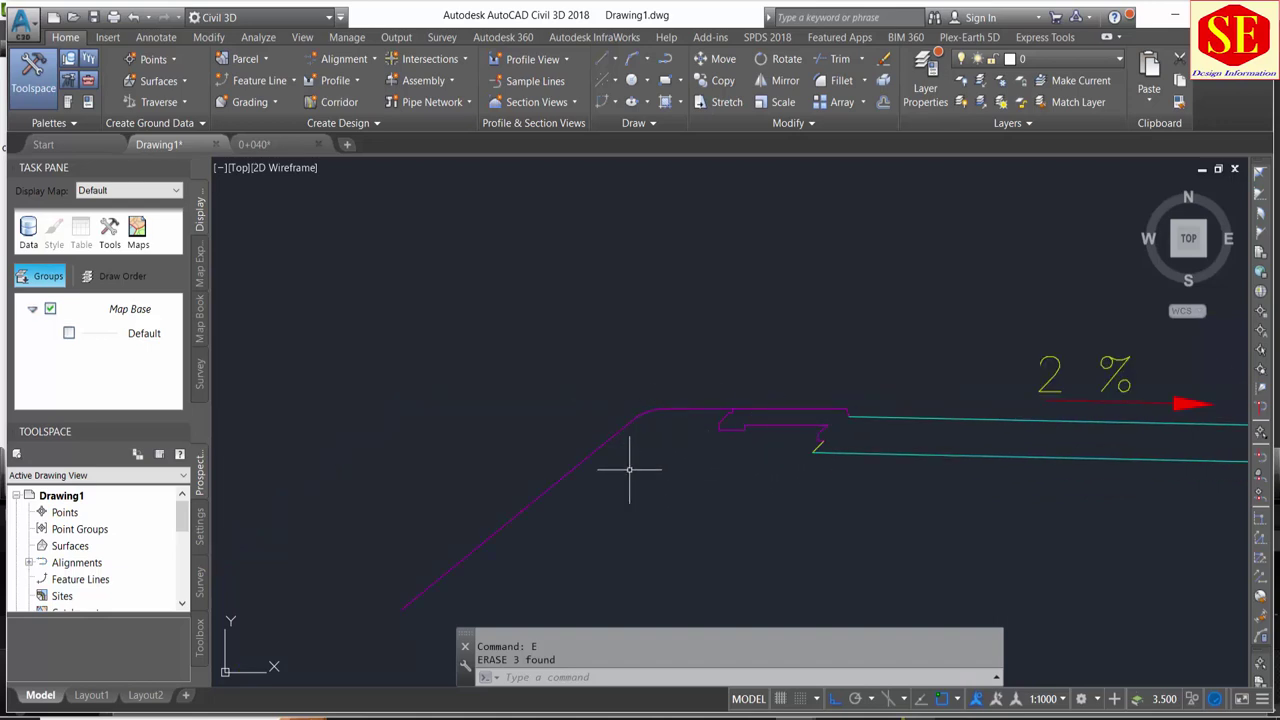
left_click(659, 392)
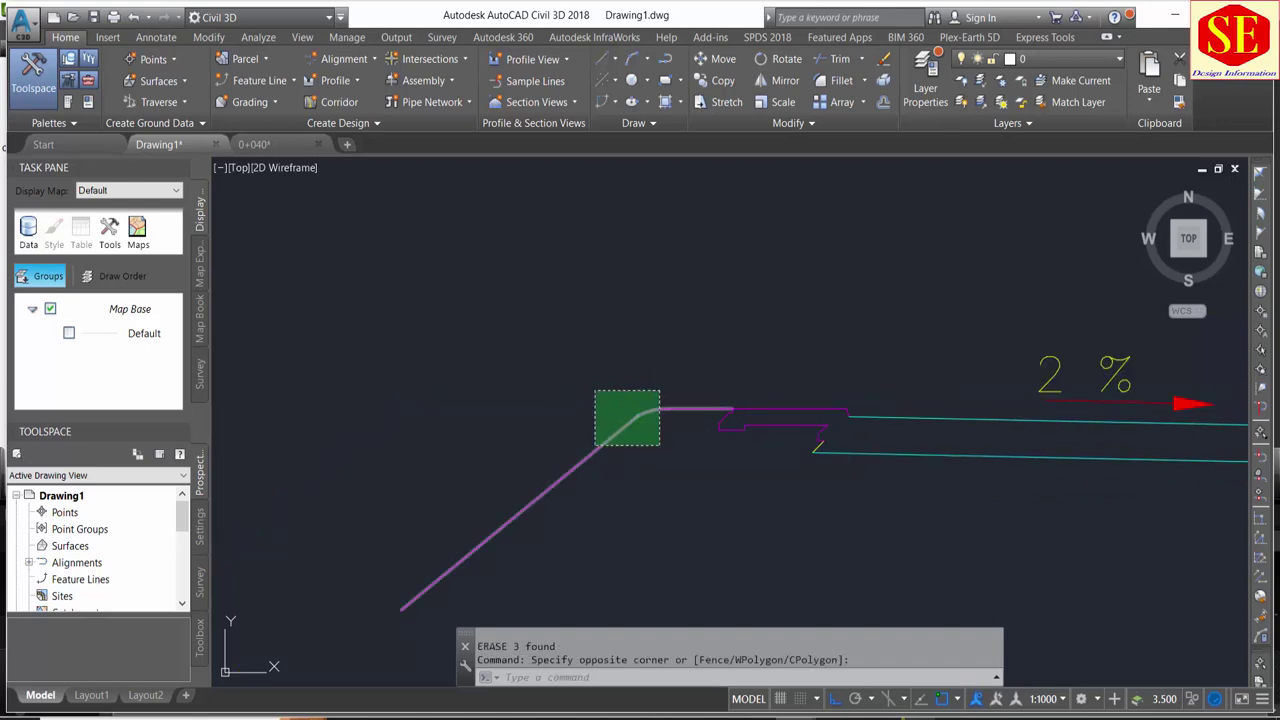
left_click(597, 446)
type("e")
key("Return")
scroll(742, 423, "up", 4)
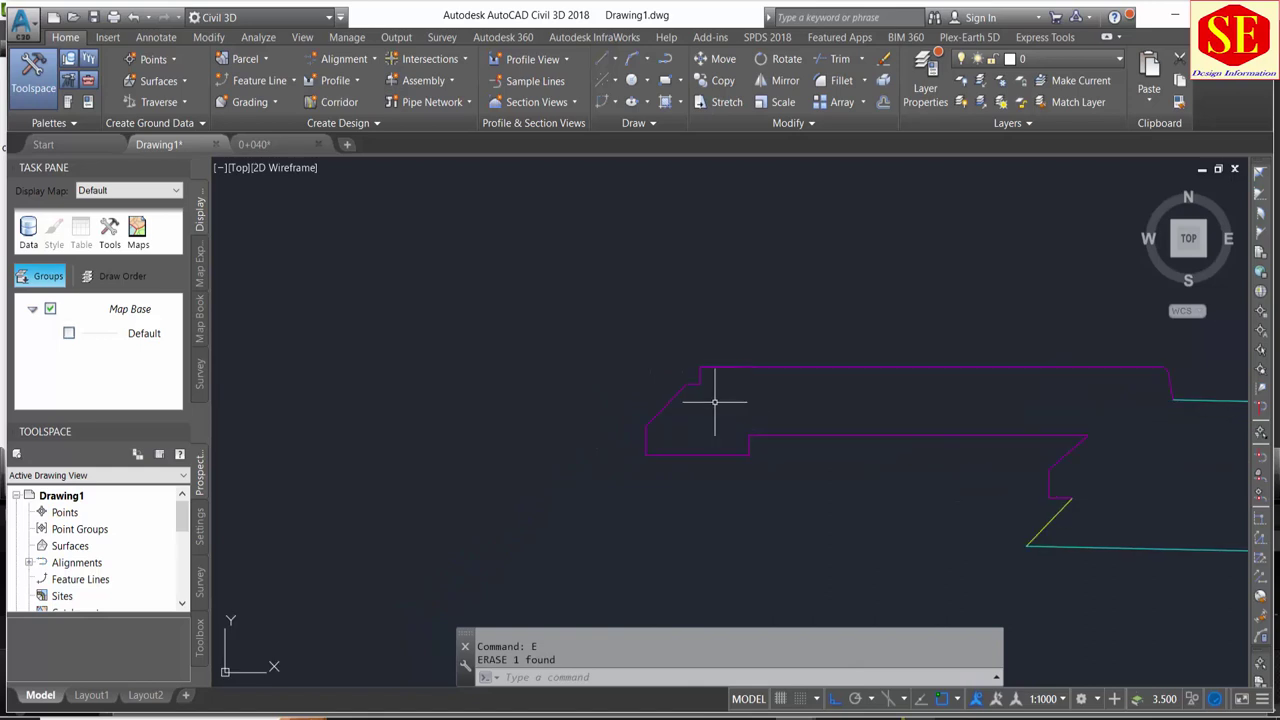
scroll(709, 400, "down", 2)
scroll(690, 370, "up", 3)
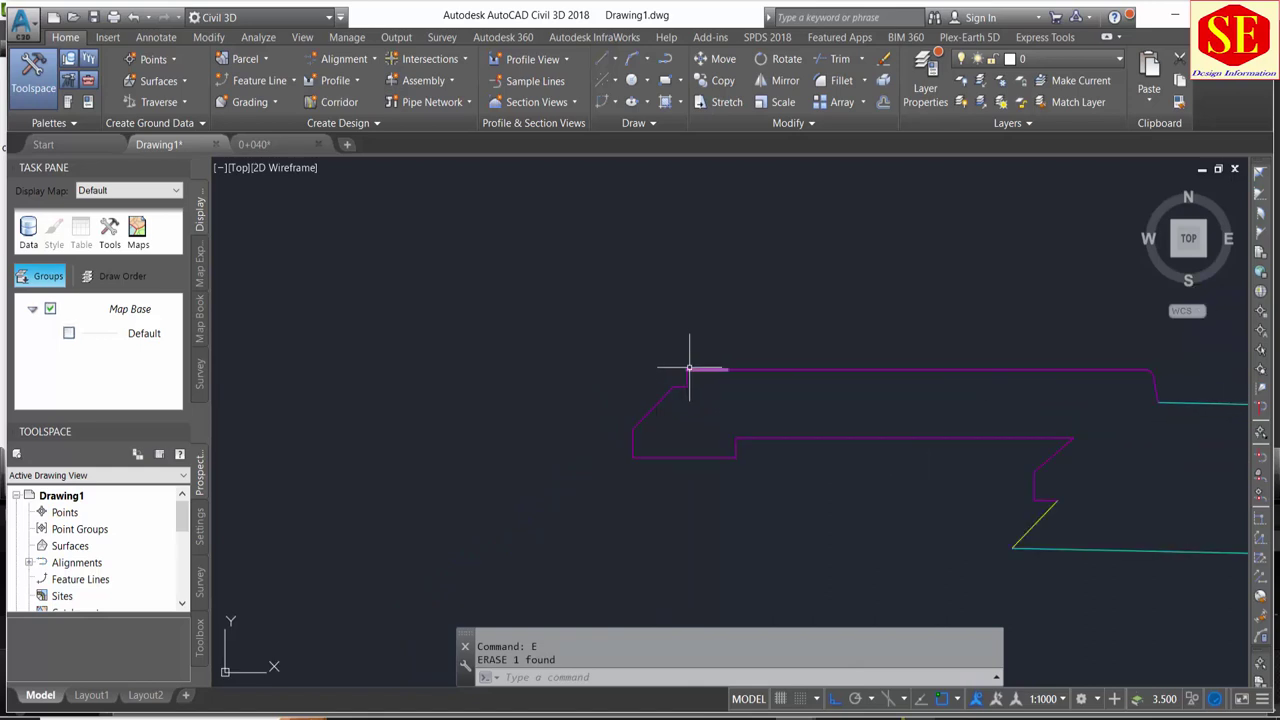
Step: Delete the magenta line inside the centre box of the road section
scroll(766, 443, "down", 5)
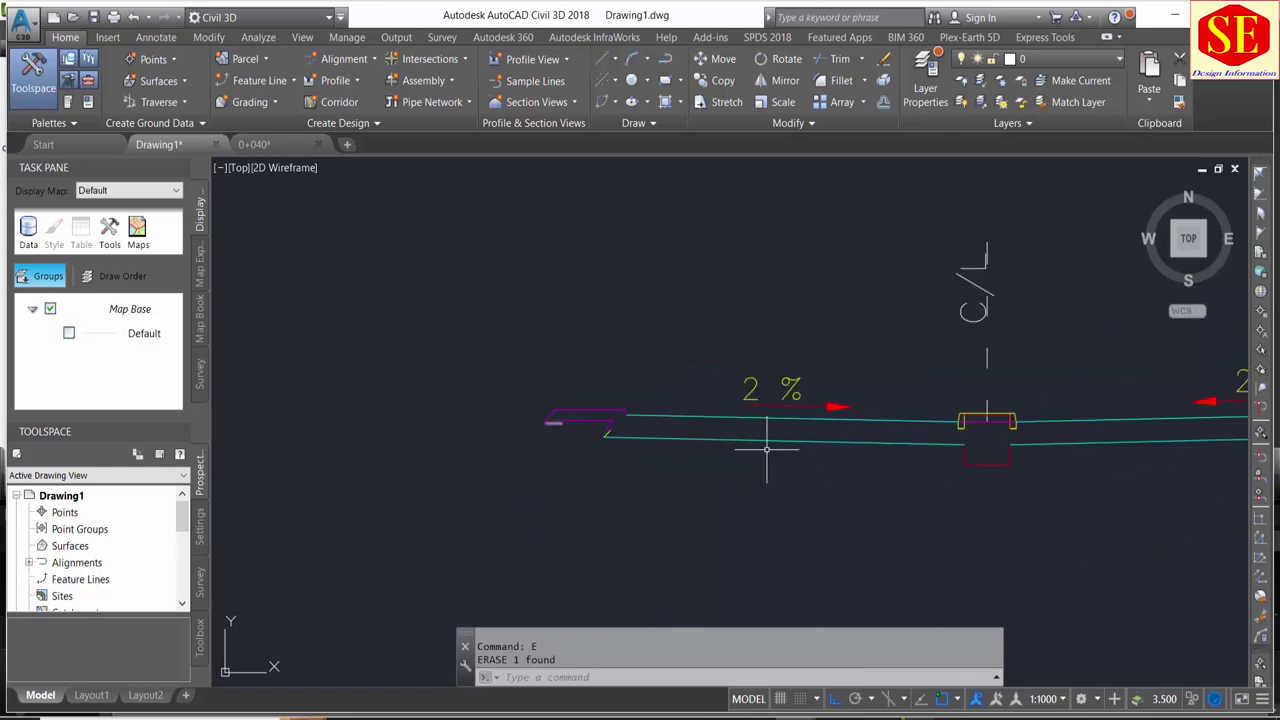
middle_click_drag(766, 443, 480, 430)
scroll(690, 430, "up", 3)
scroll(697, 428, "up", 4)
left_click(698, 428)
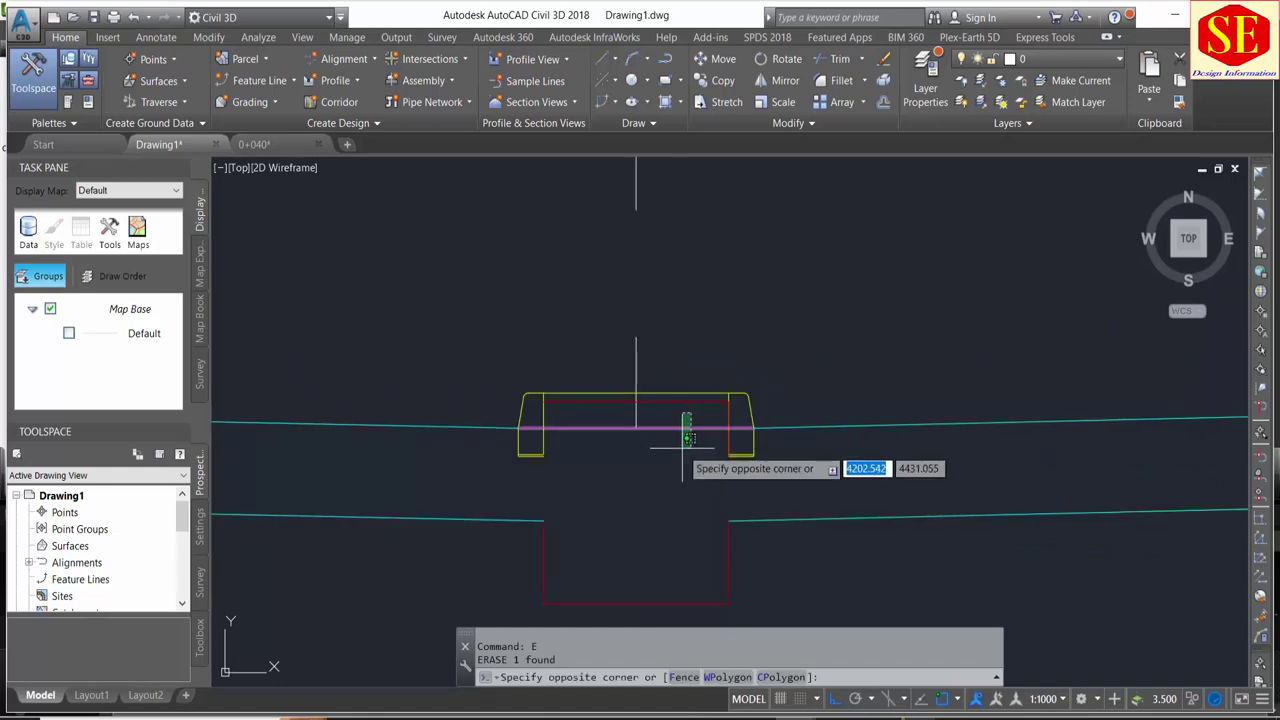
left_click(690, 455)
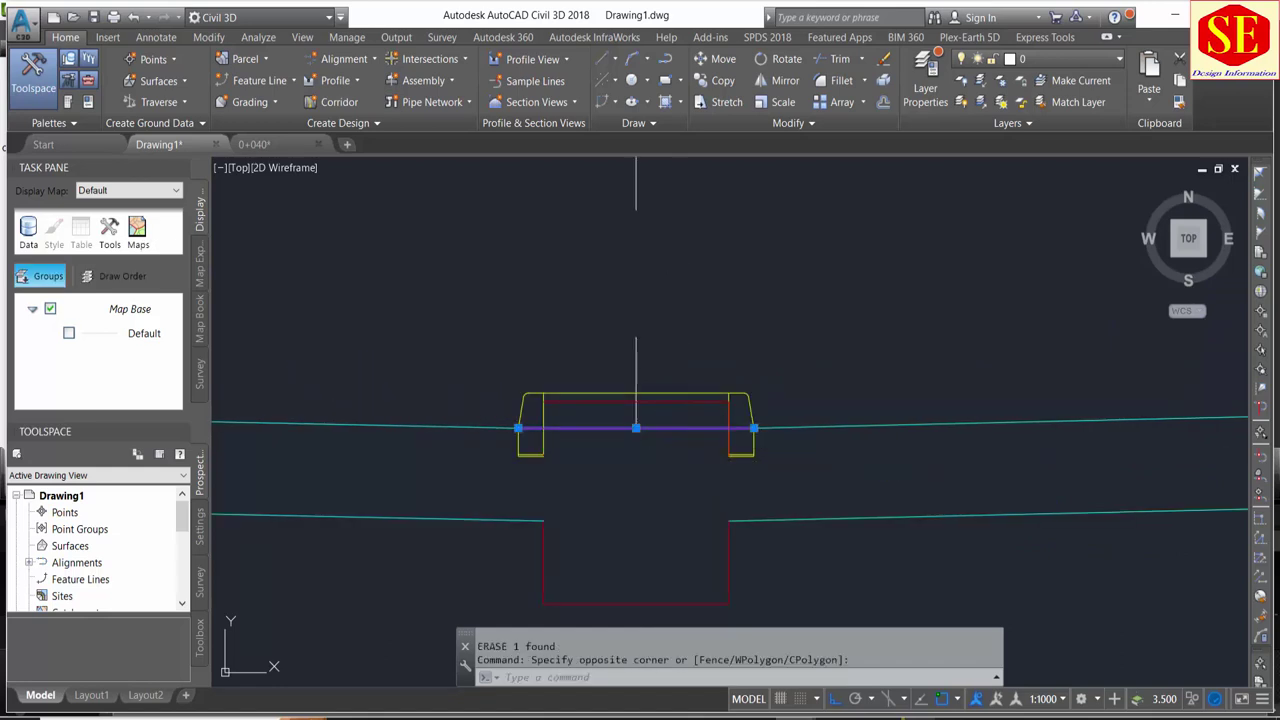
key("Delete")
type("tr")
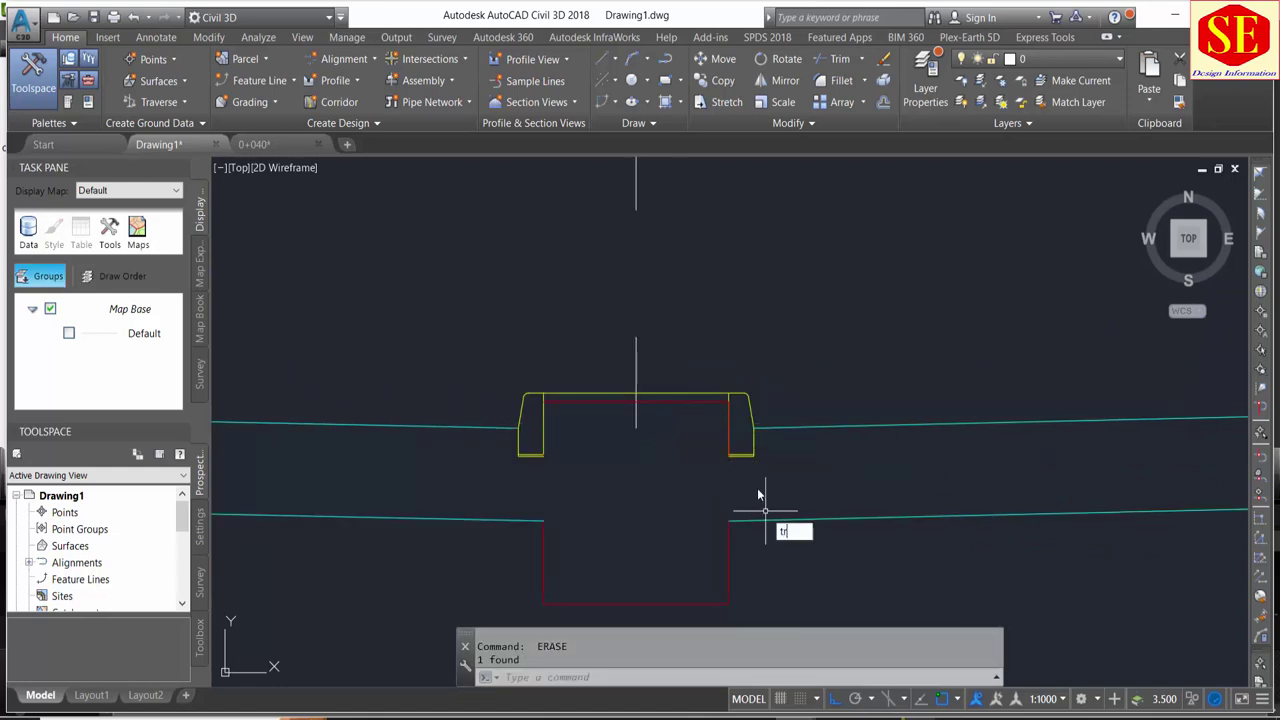
Step: Trim away the red vertical line inside the right curb, undoing an over-deletion
key("Return")
key("Return")
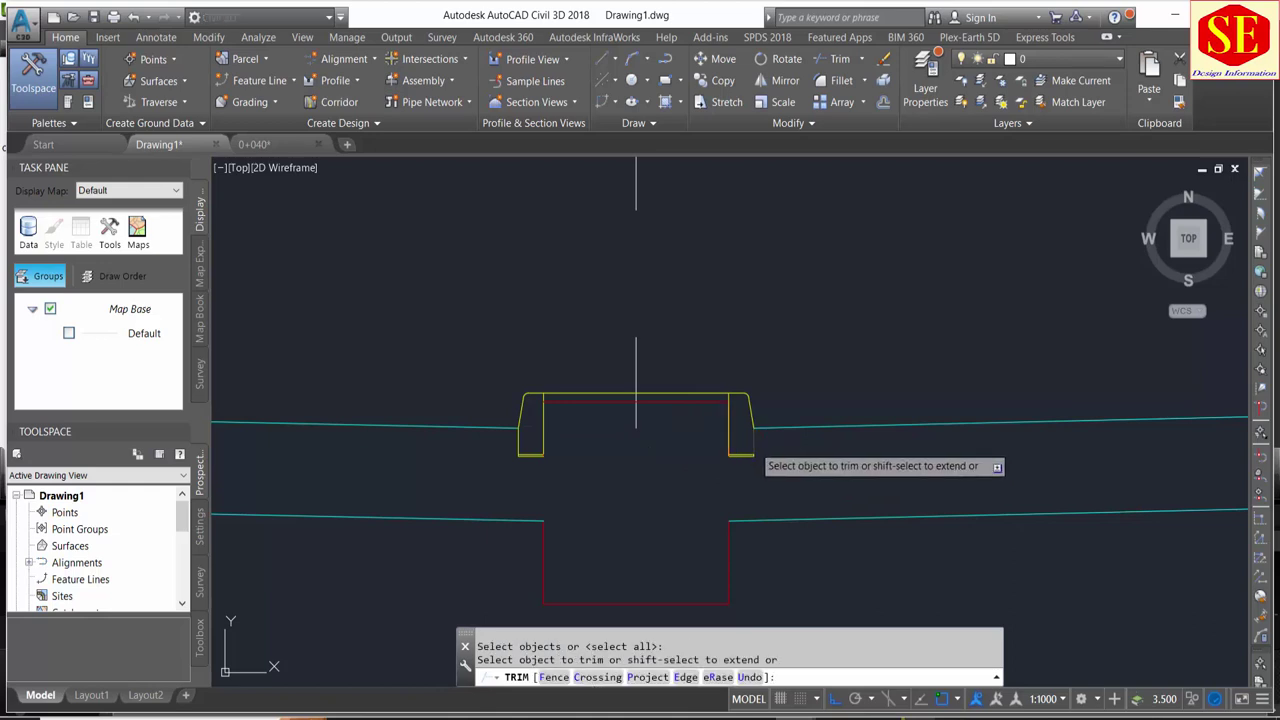
key("Escape")
left_click(758, 456)
left_click(735, 398)
type("e")
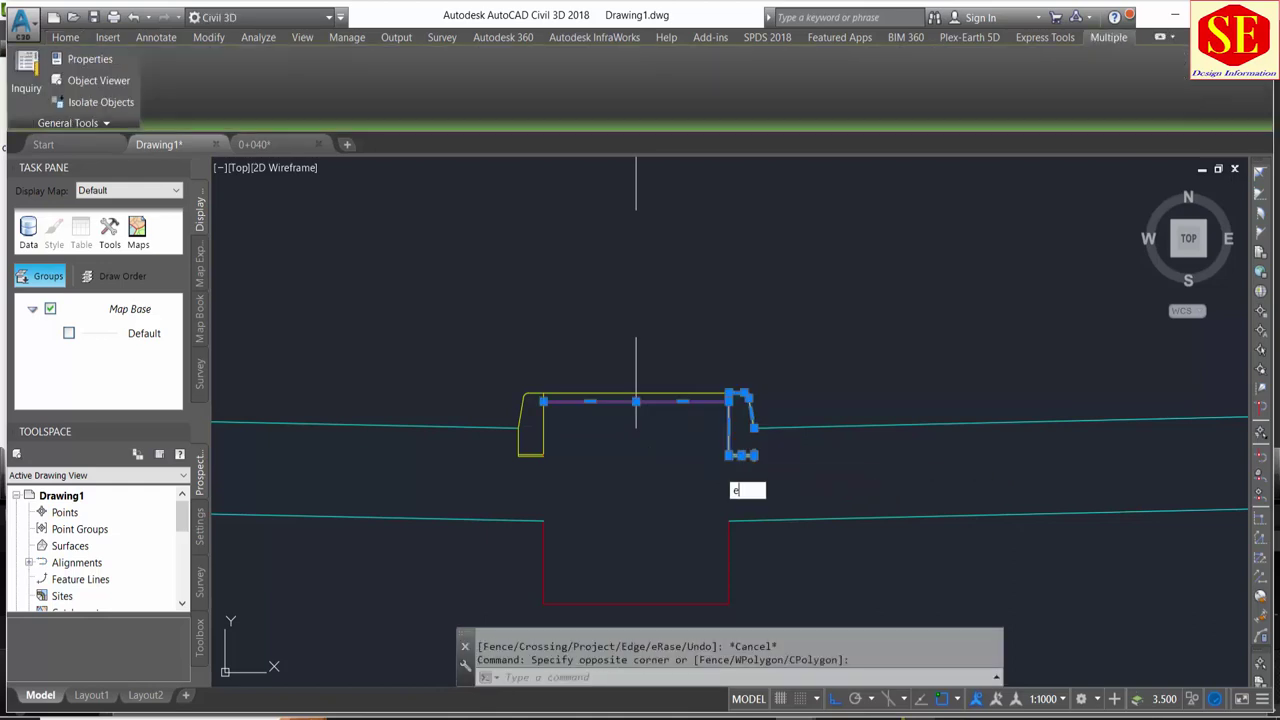
key("Return")
key("Return")
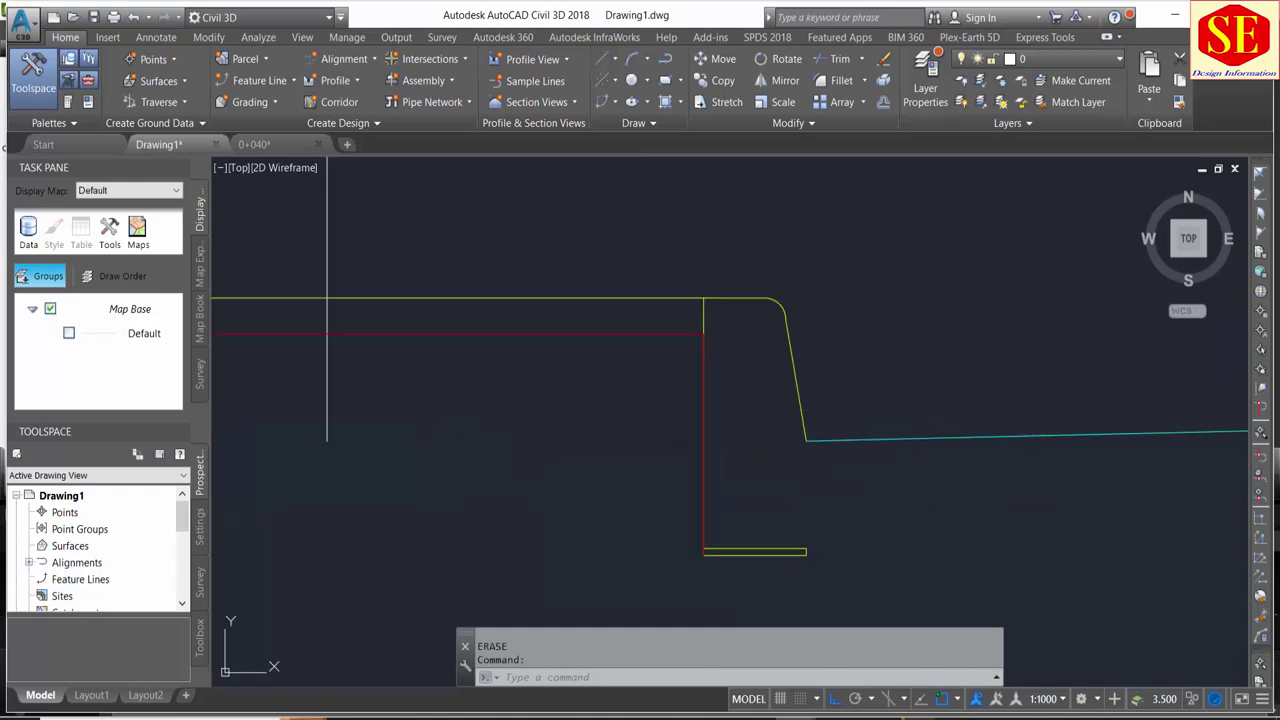
type("tr")
key("Return")
key("Return")
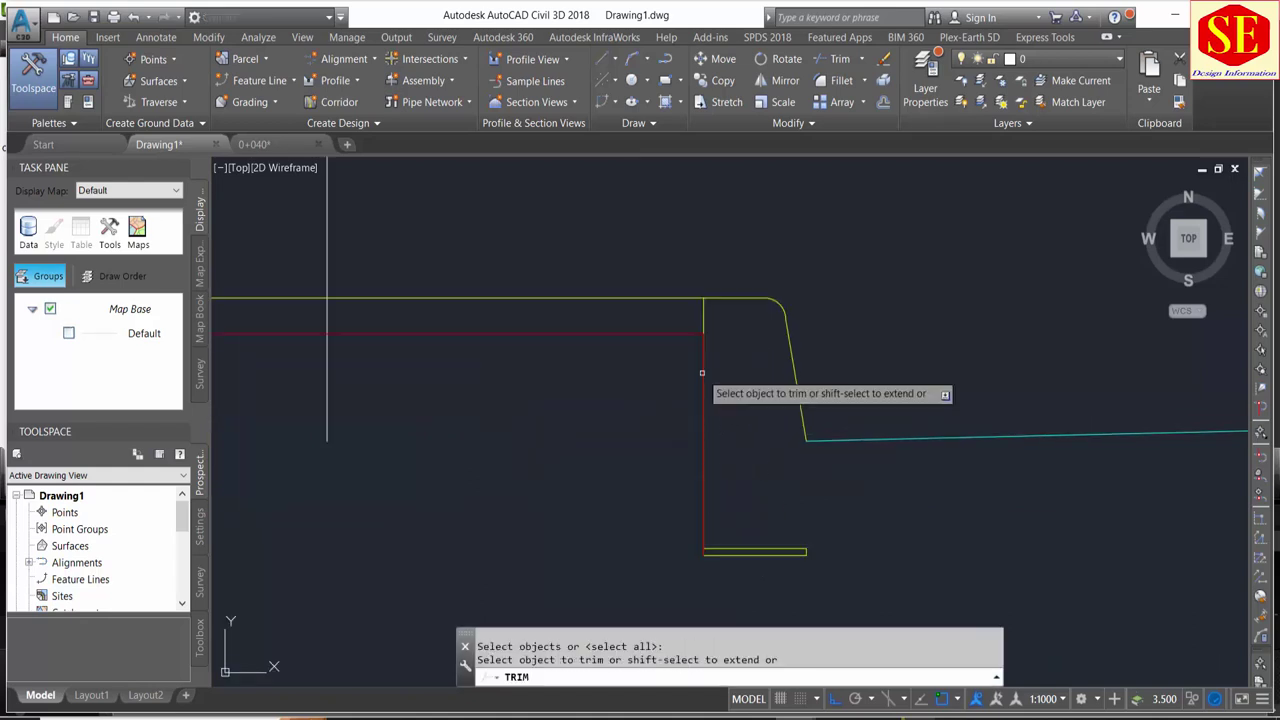
left_click(705, 382)
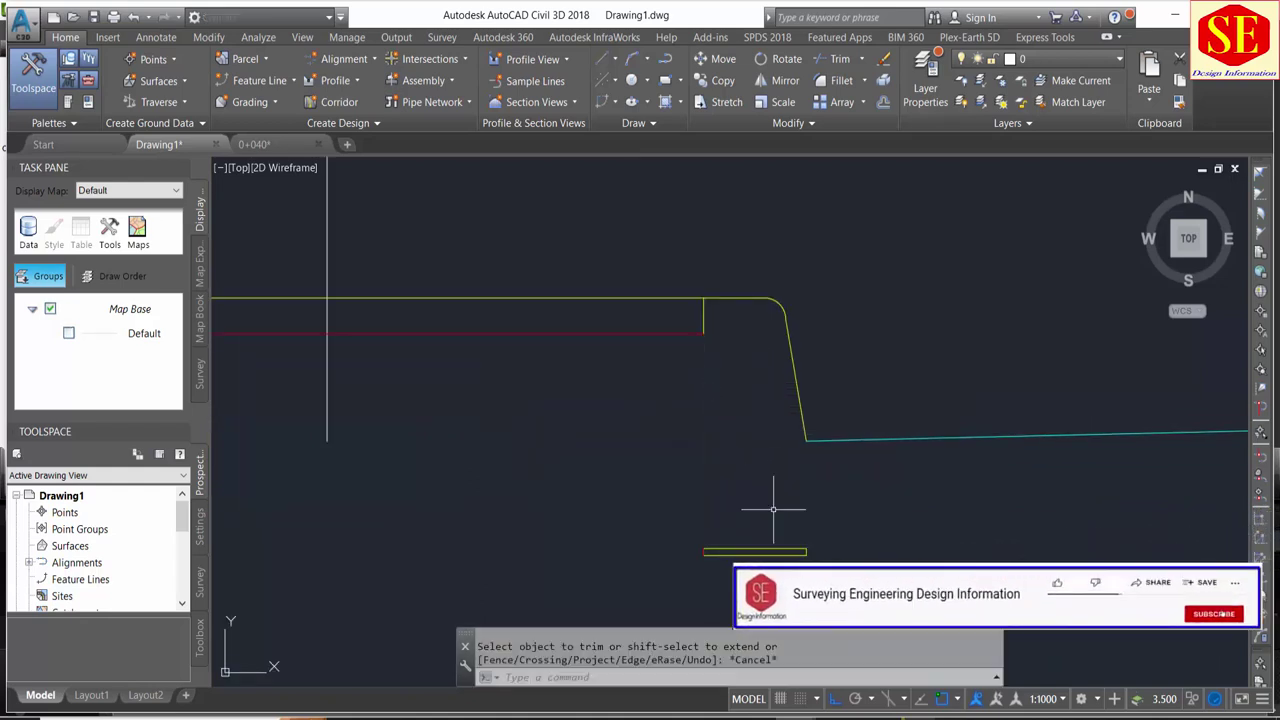
key("Escape")
Step: Erase the short line under the curb and the red horizontal line
left_click_drag(829, 512, 738, 563)
type("e")
key("Return")
left_click(686, 310)
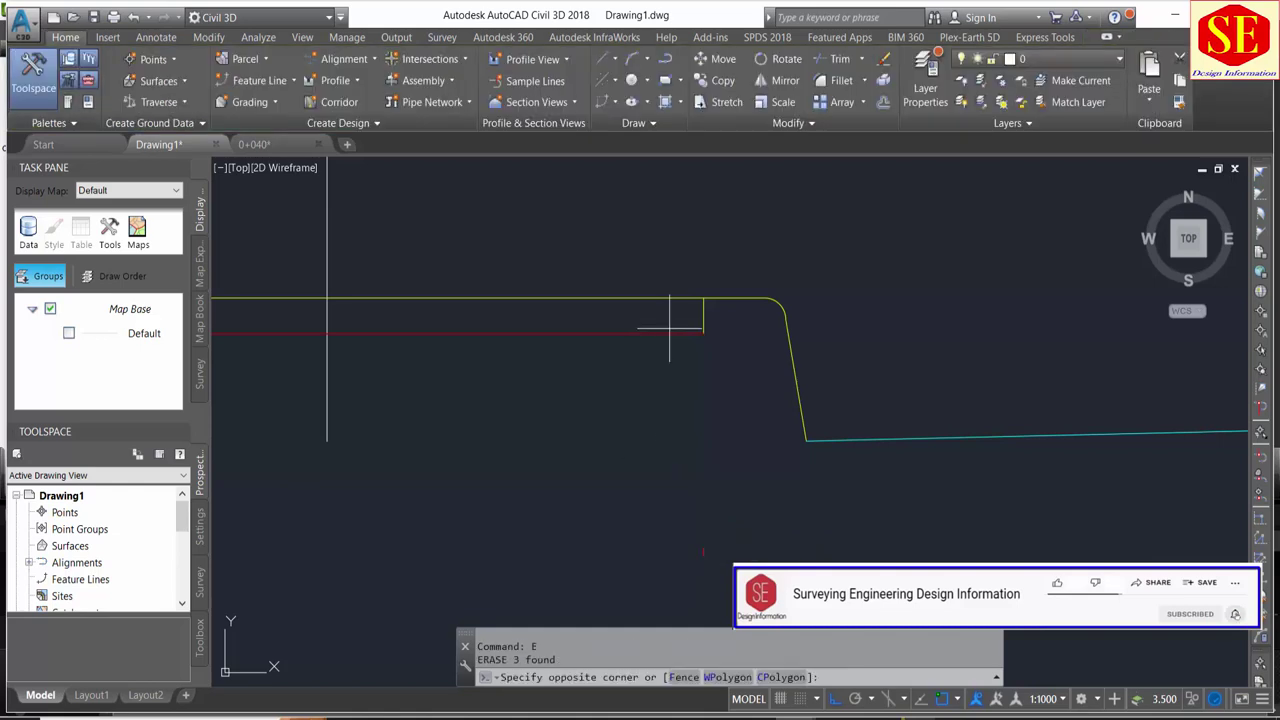
left_click(657, 357)
key("Delete")
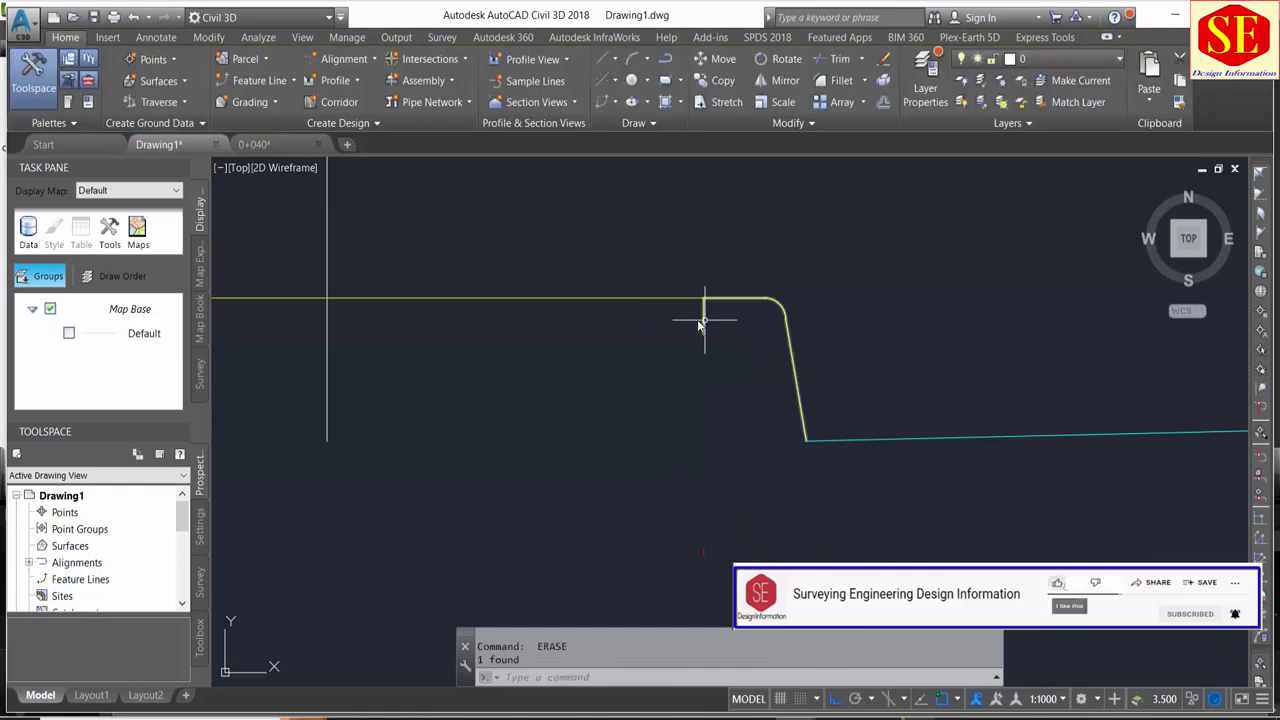
Step: Trim the small segment beneath the left curb's base
type("tr")
key("Return")
key("Return")
scroll(720, 351, "down", 4)
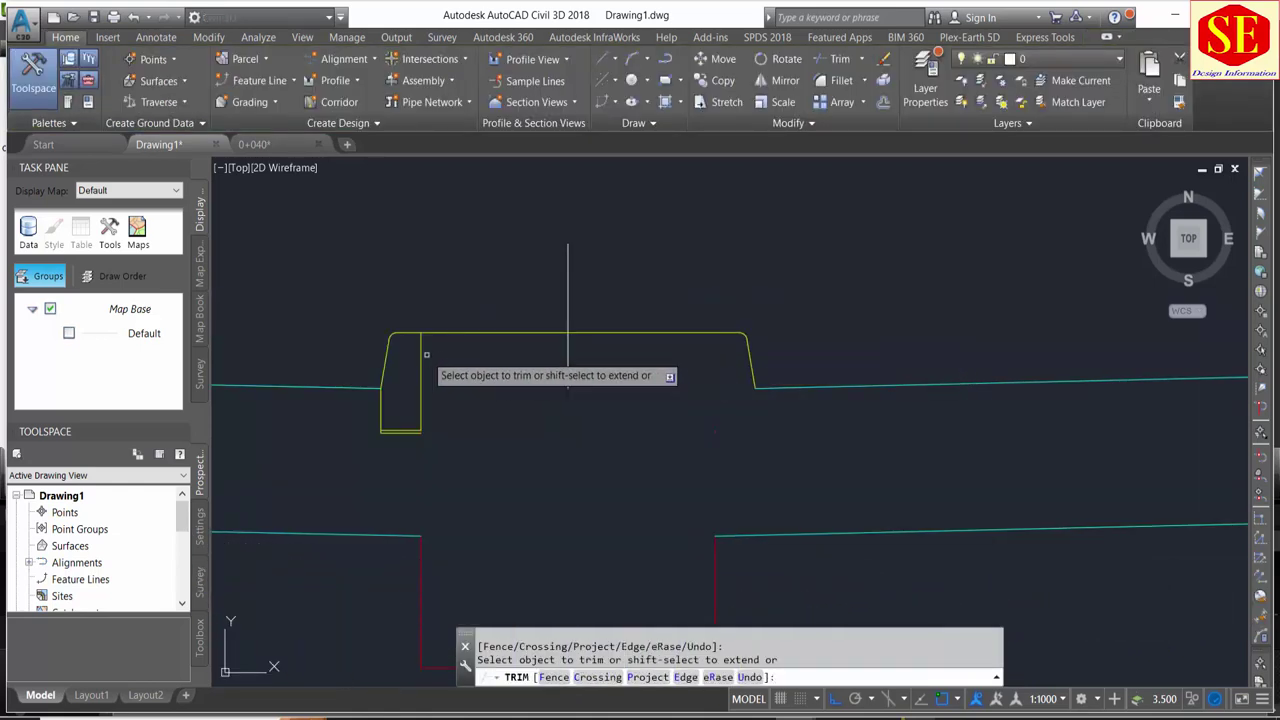
left_click(403, 425)
left_click(401, 430)
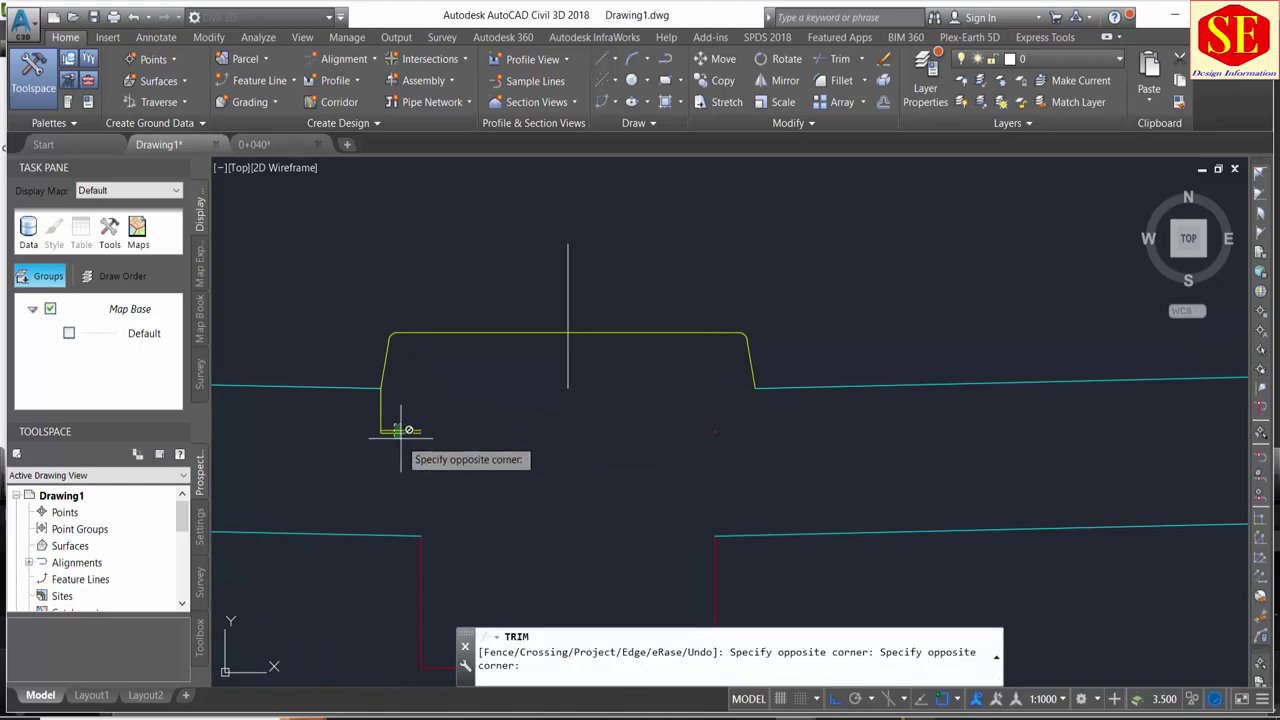
left_click(401, 430)
key("Escape")
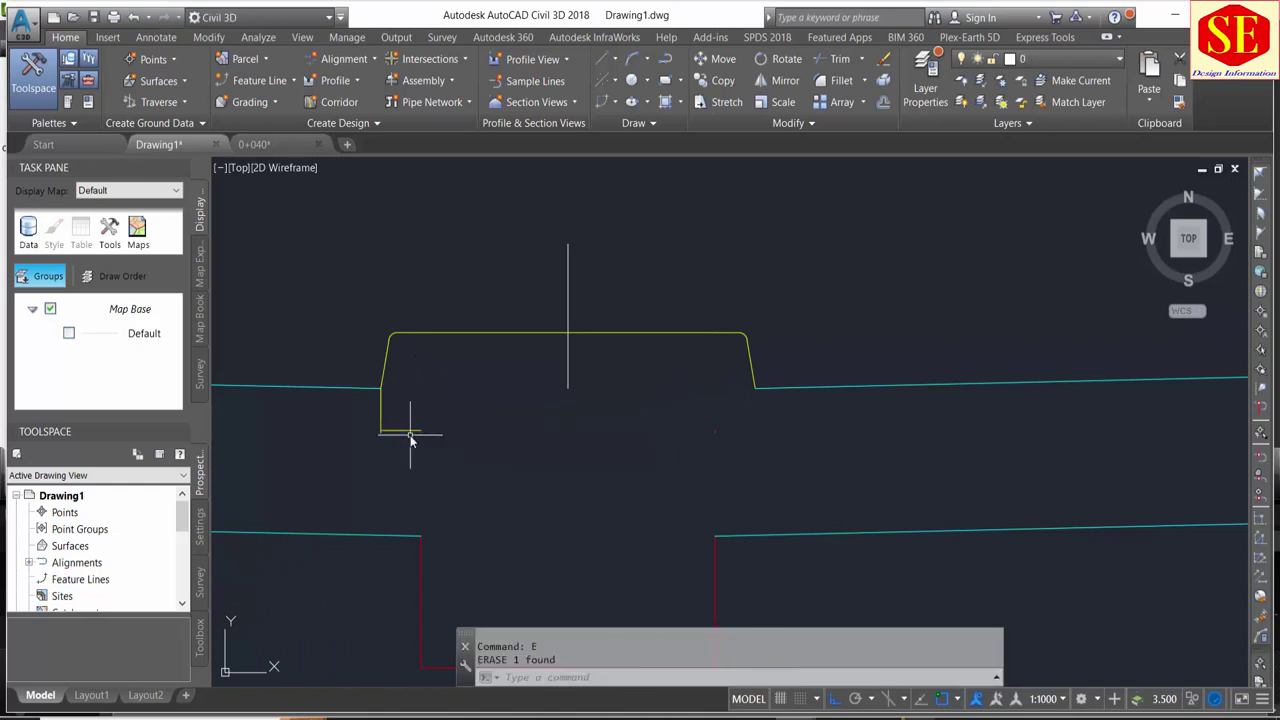
type("tr")
Step: Erase the remaining small bottom segment and zoom out to check the kerb
key("Return")
key("Return")
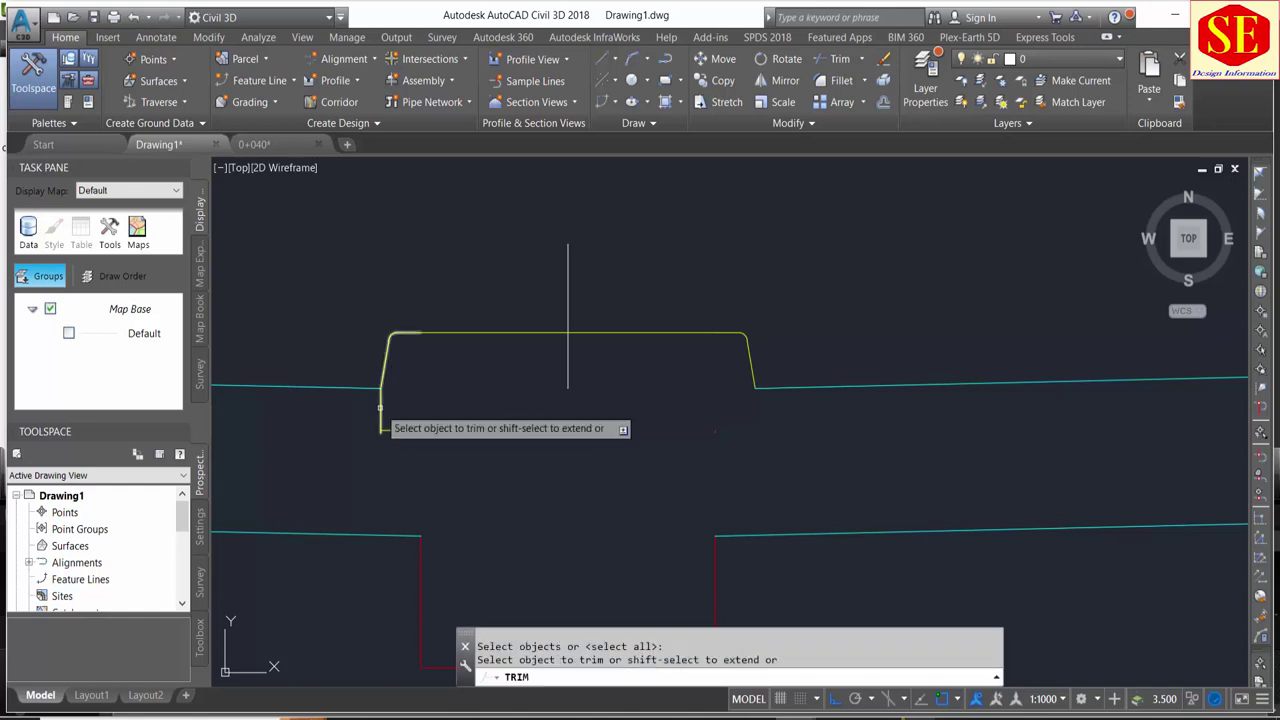
left_click(450, 423)
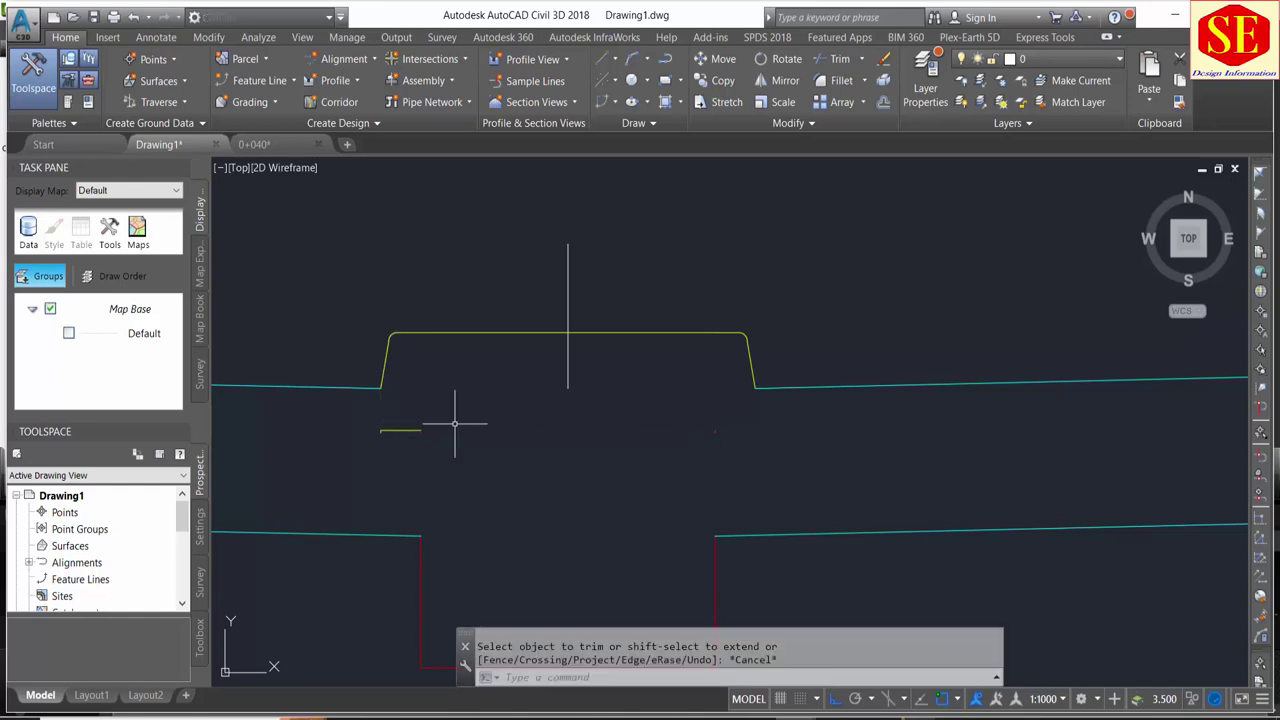
left_click(372, 445)
key("Escape")
type("e")
key("Return")
scroll(568, 403, "down", 5)
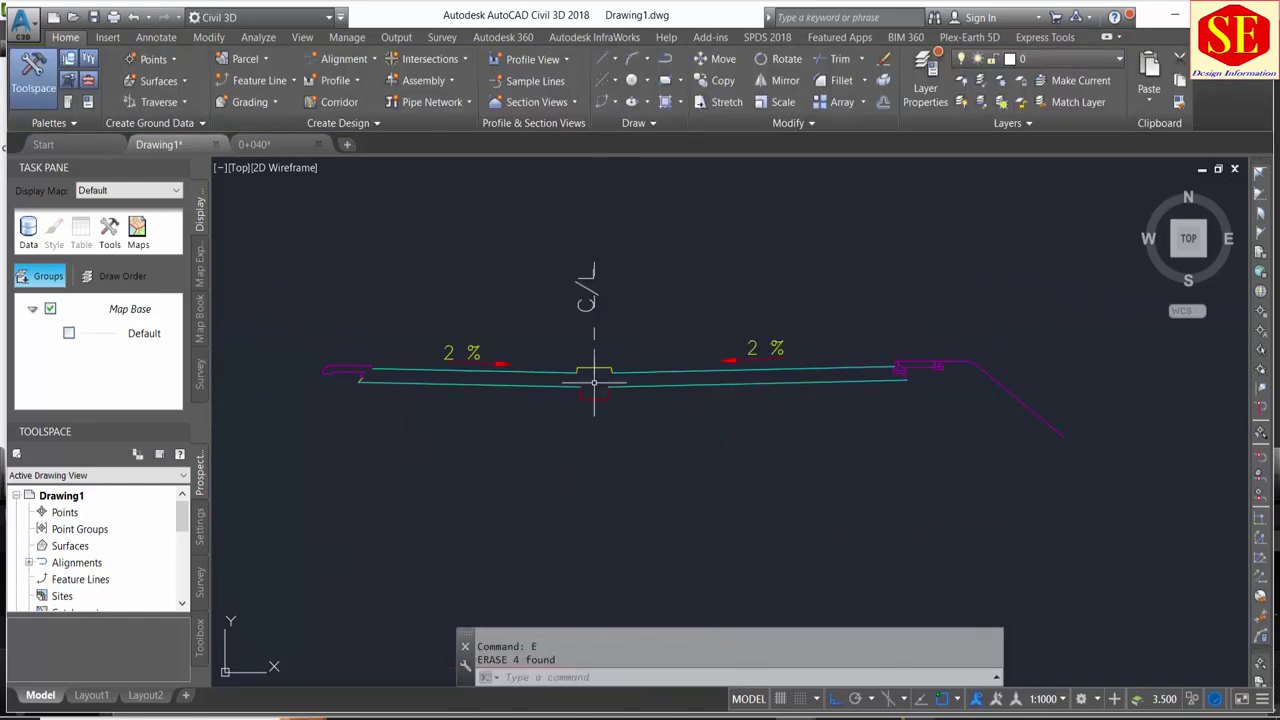
scroll(567, 409, "up", 4)
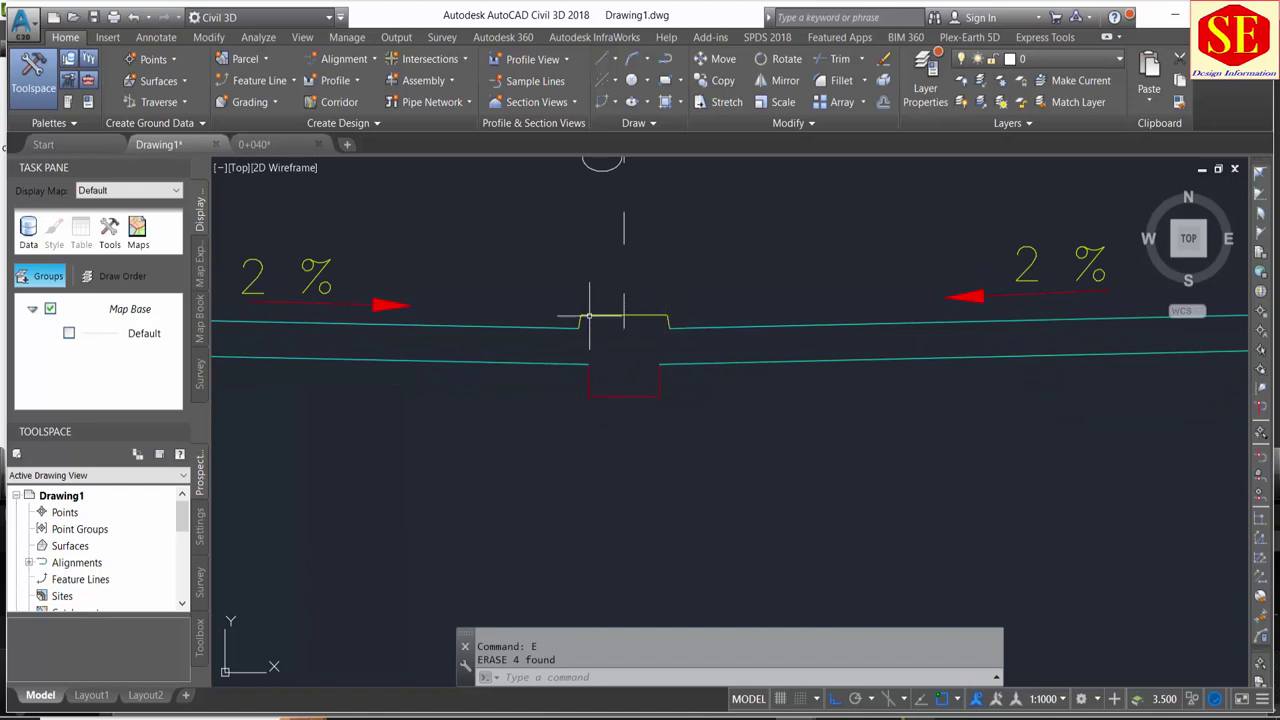
scroll(658, 314, "up", 2)
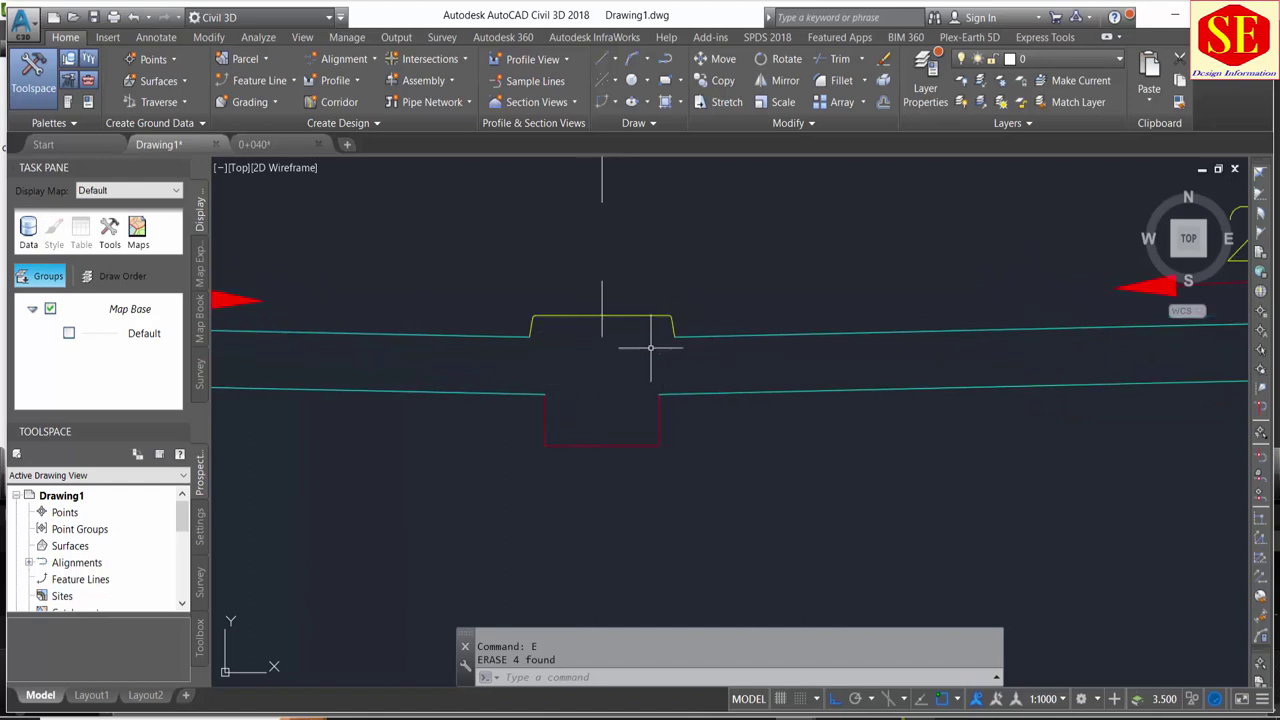
scroll(608, 377, "down", 4)
Step: Trim the stray segments inside the right kerb, using all lines as cutting edges
middle_click_drag(895, 392, 680, 392)
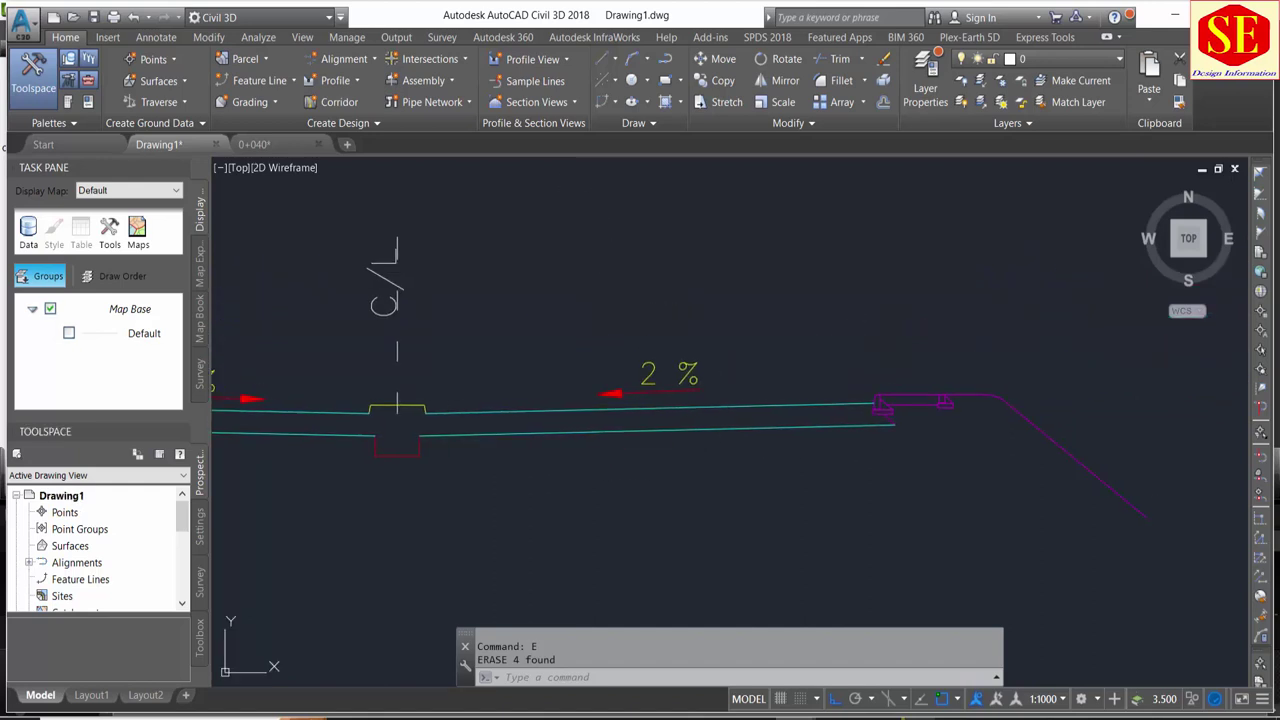
scroll(829, 414, "up", 2)
scroll(829, 414, "up", 3)
scroll(832, 408, "up", 2)
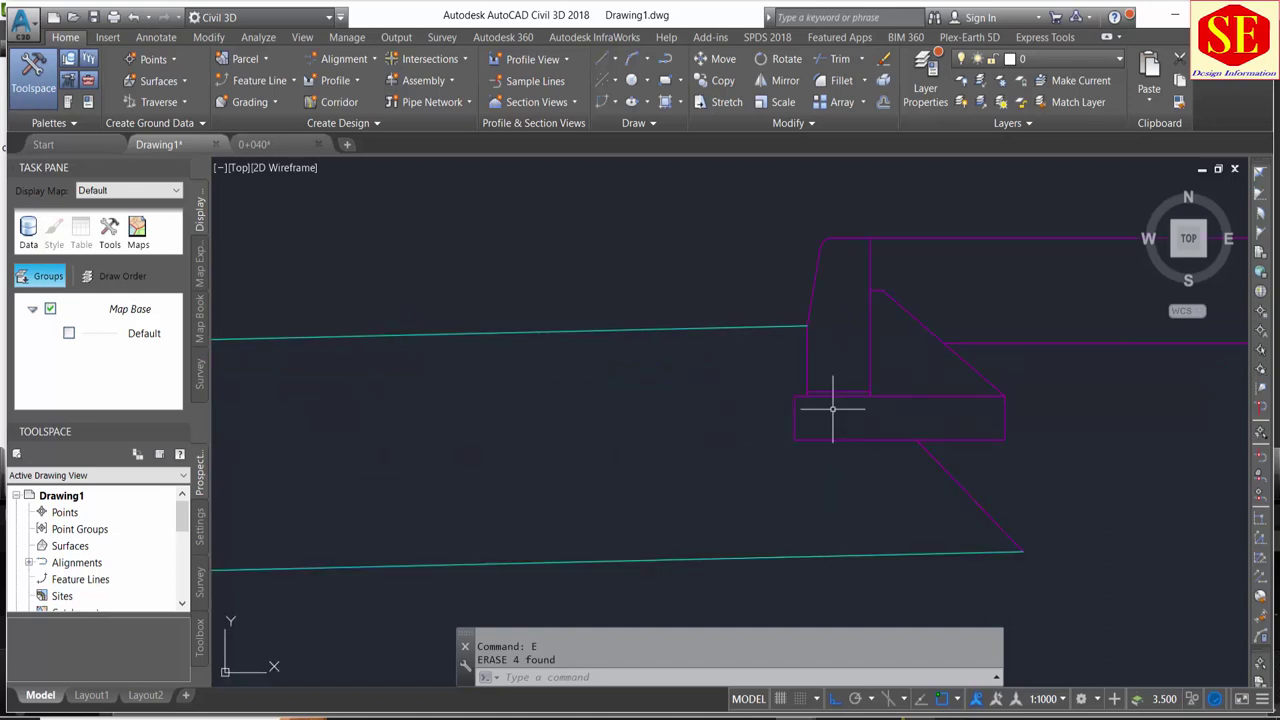
type("tr")
key("Return")
key("Return")
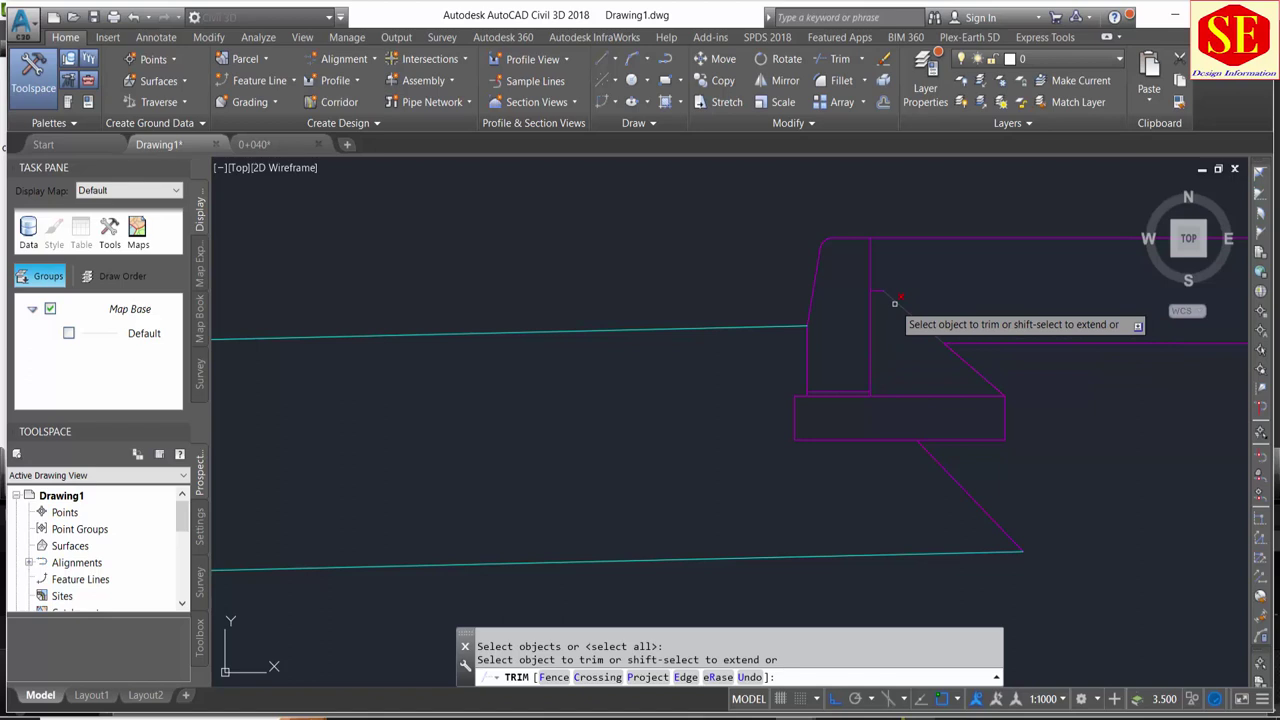
left_click(890, 272)
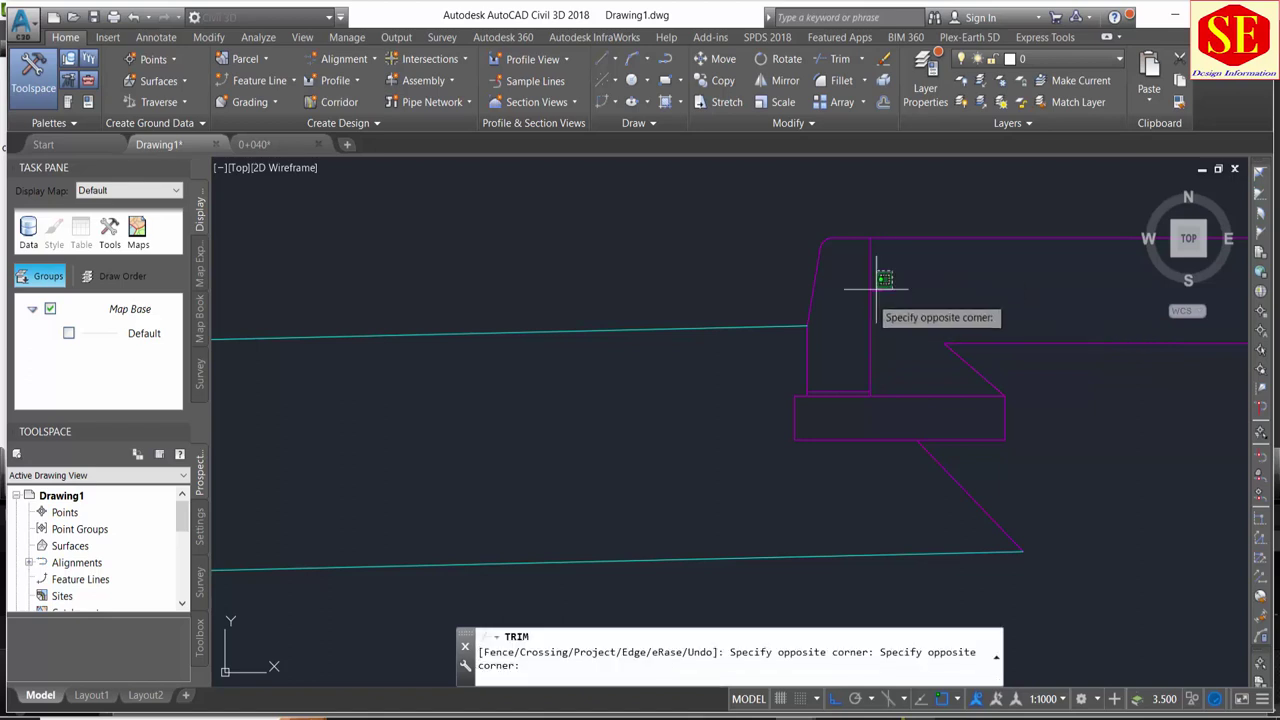
left_click(868, 343)
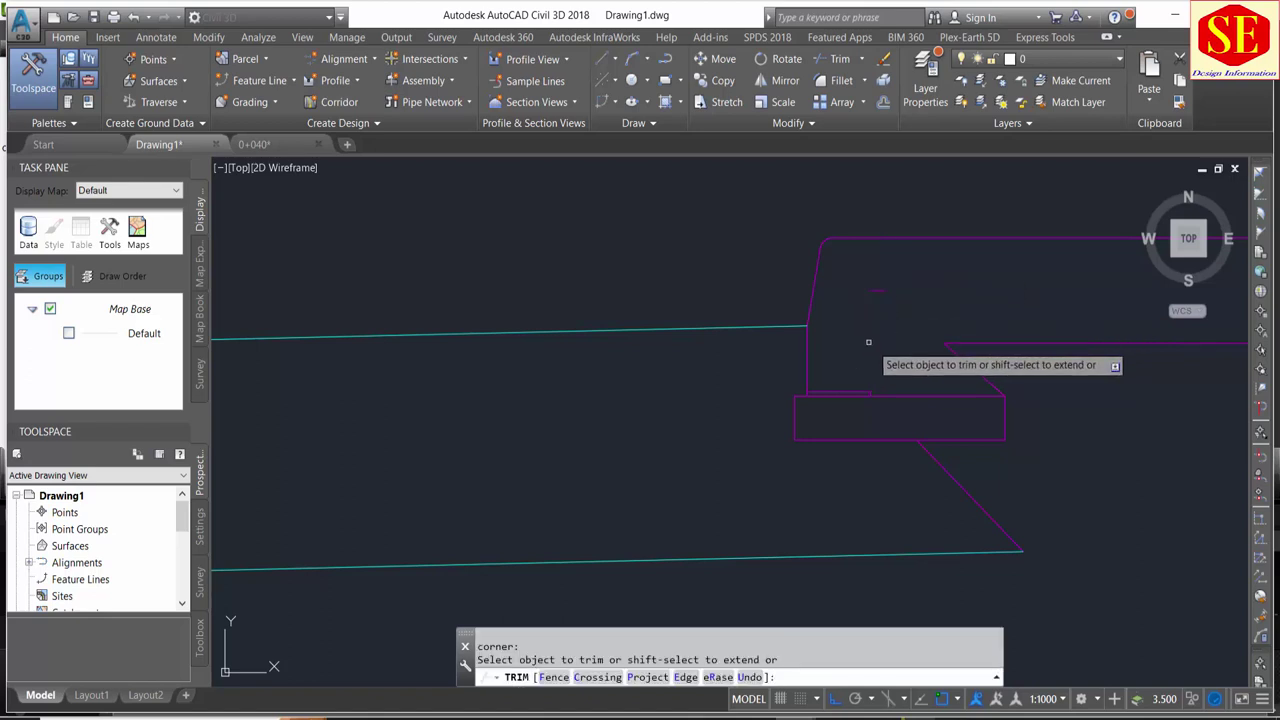
left_click(806, 377)
left_click(766, 454)
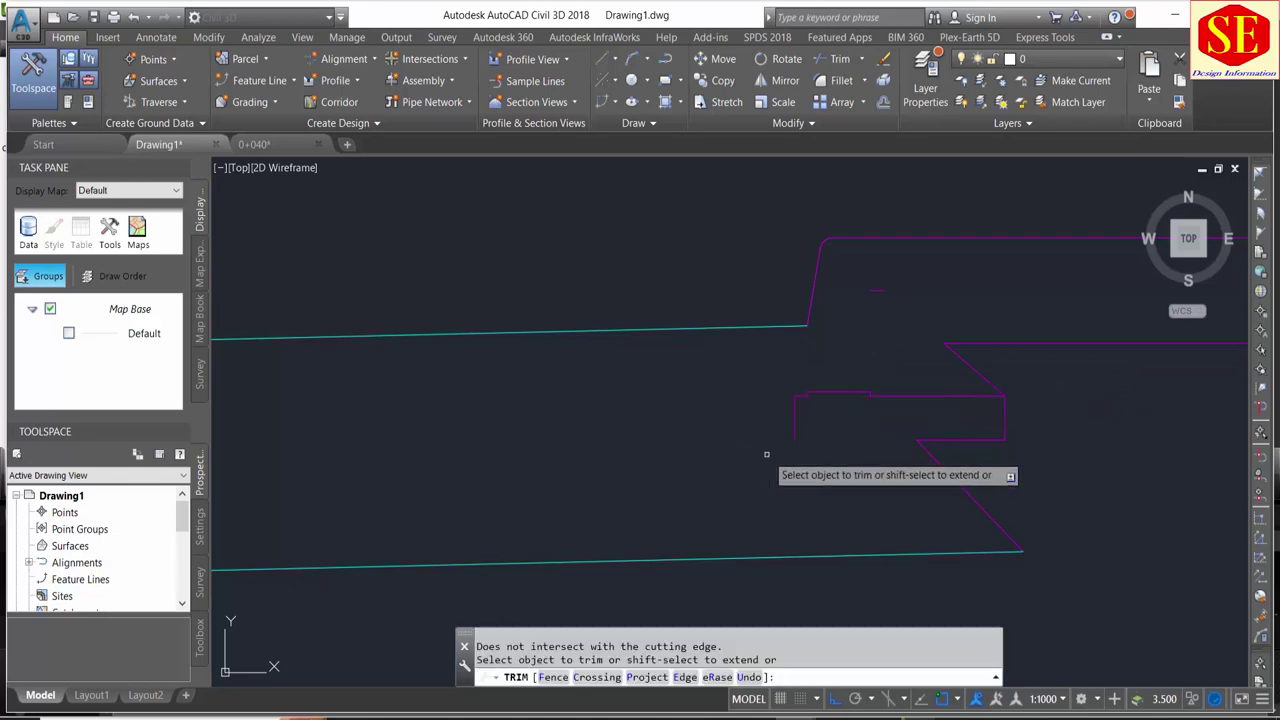
key("Escape")
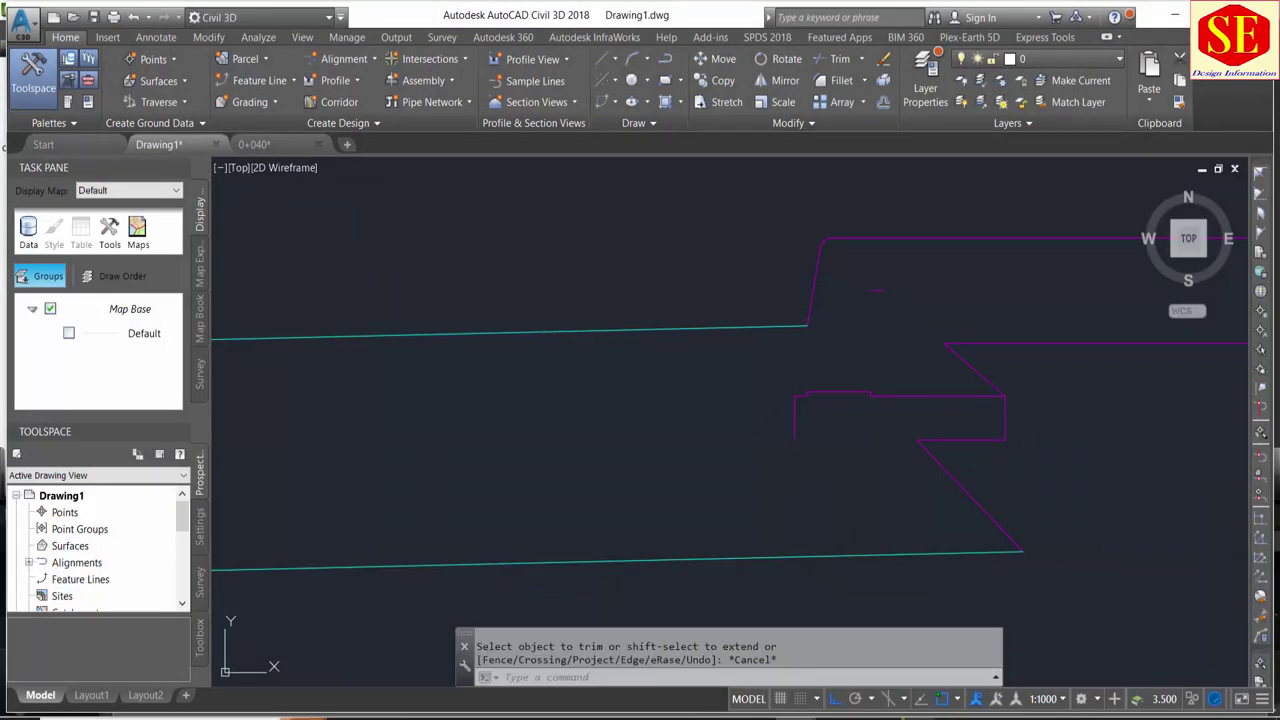
Step: Delete the leftover magenta segment and another stray piece near the kerb
left_click(812, 405)
key("Return")
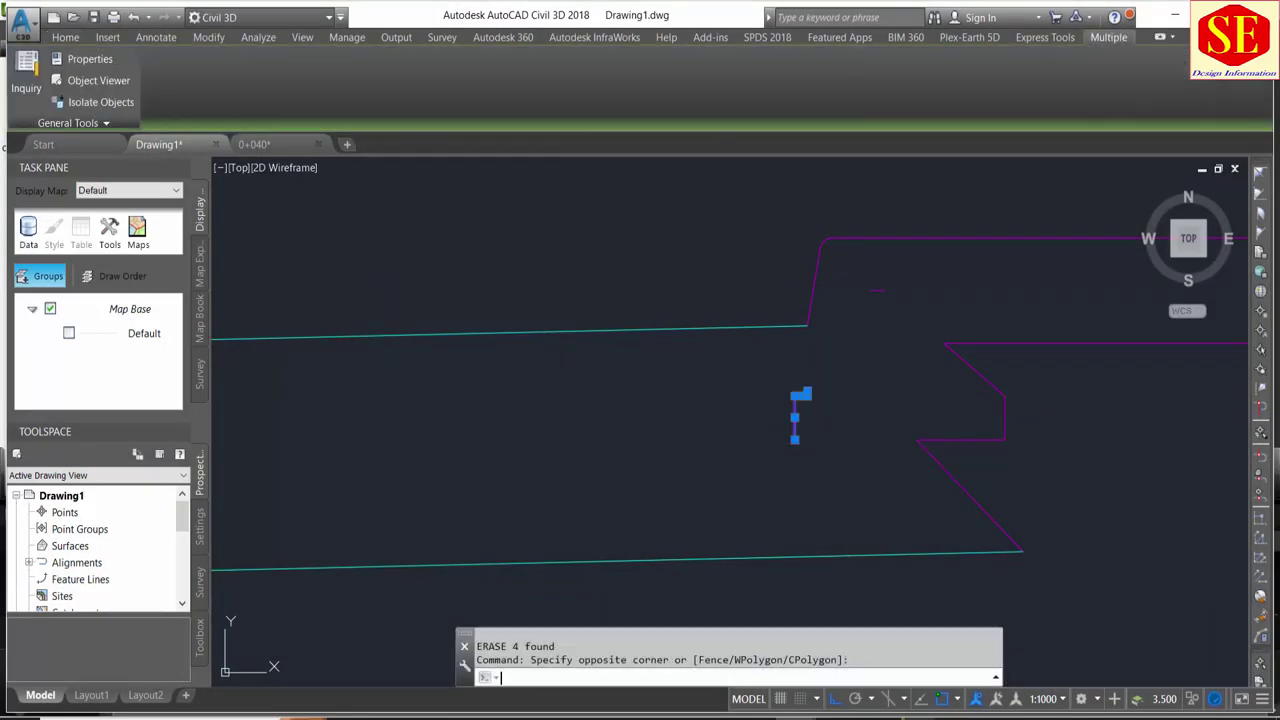
left_click(903, 278)
left_click(865, 310)
key("Delete")
Step: Trim the vertical magenta segment and the short segments beside it
scroll(697, 405, "down", 4)
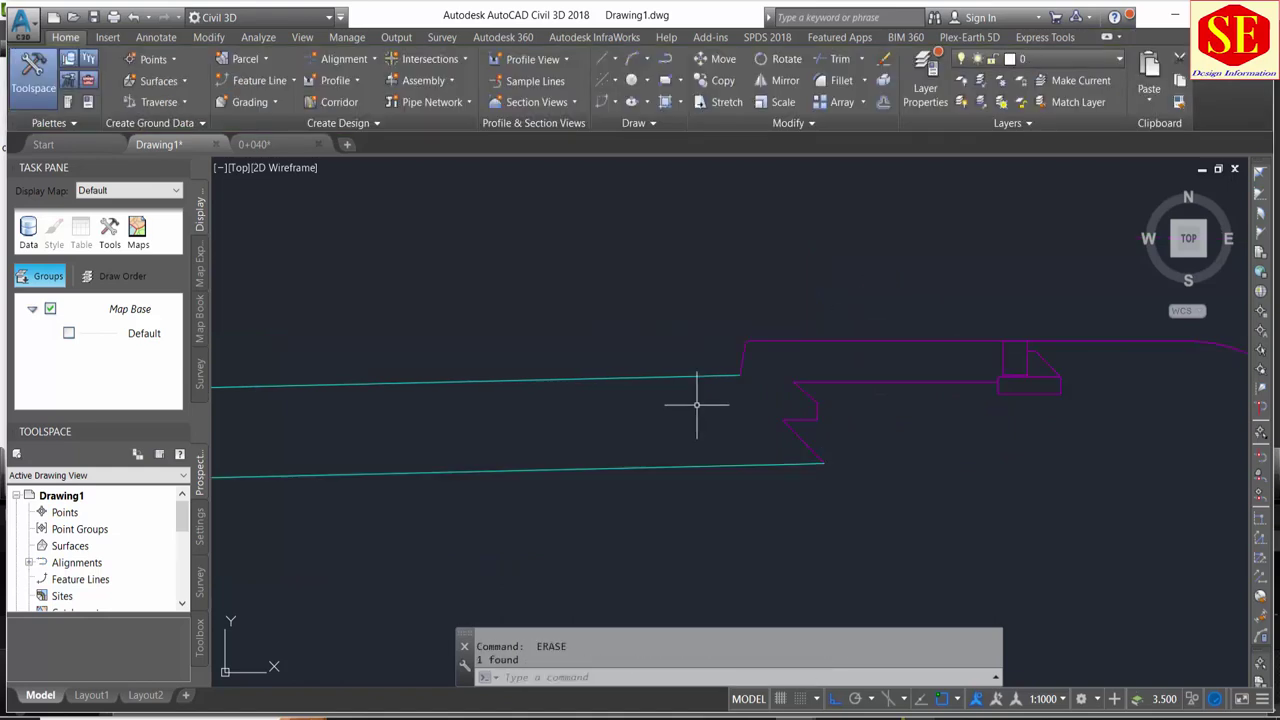
scroll(766, 391, "up", 2)
scroll(775, 393, "up", 1)
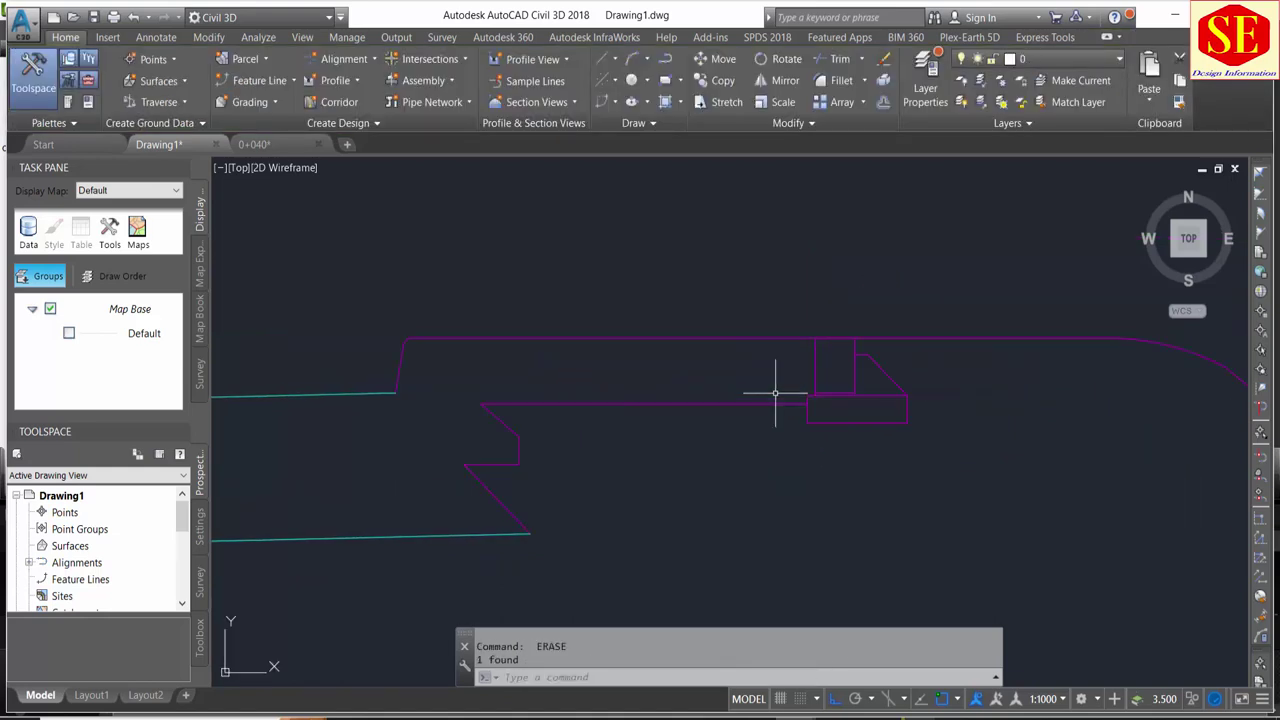
type("tr")
key("Return")
key("Return")
left_click(817, 368)
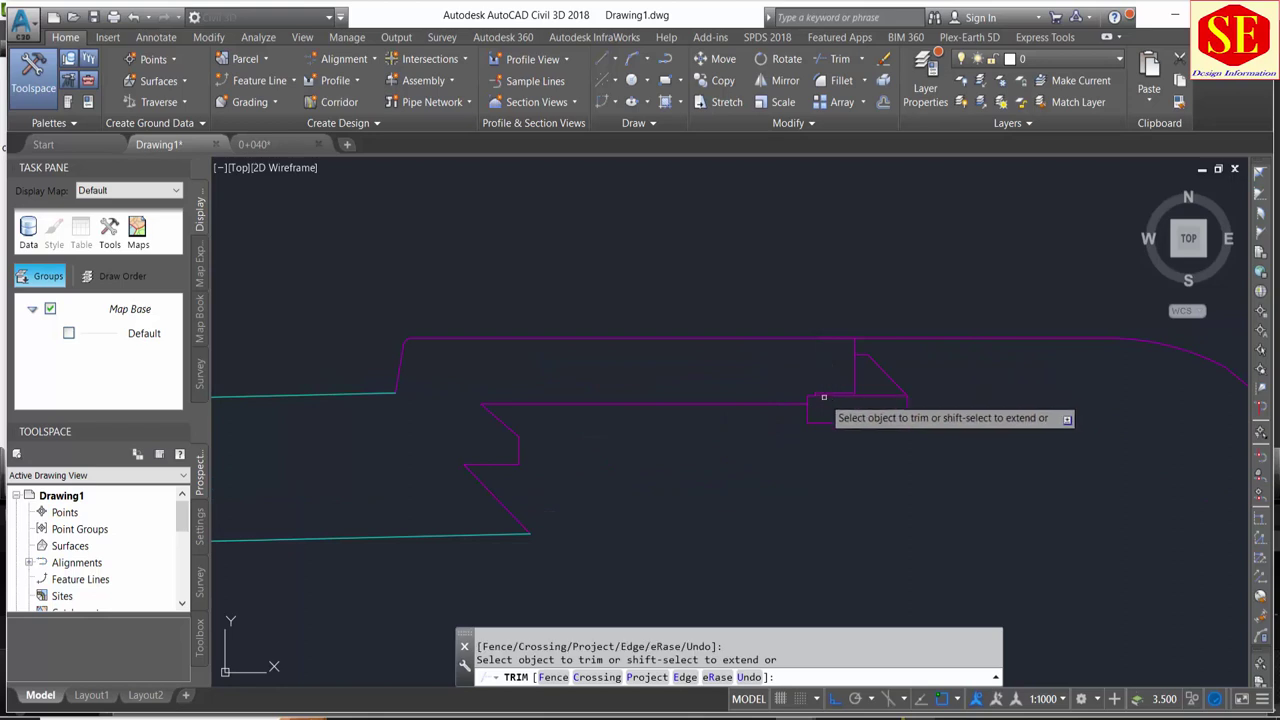
left_click(811, 396)
left_click(818, 396)
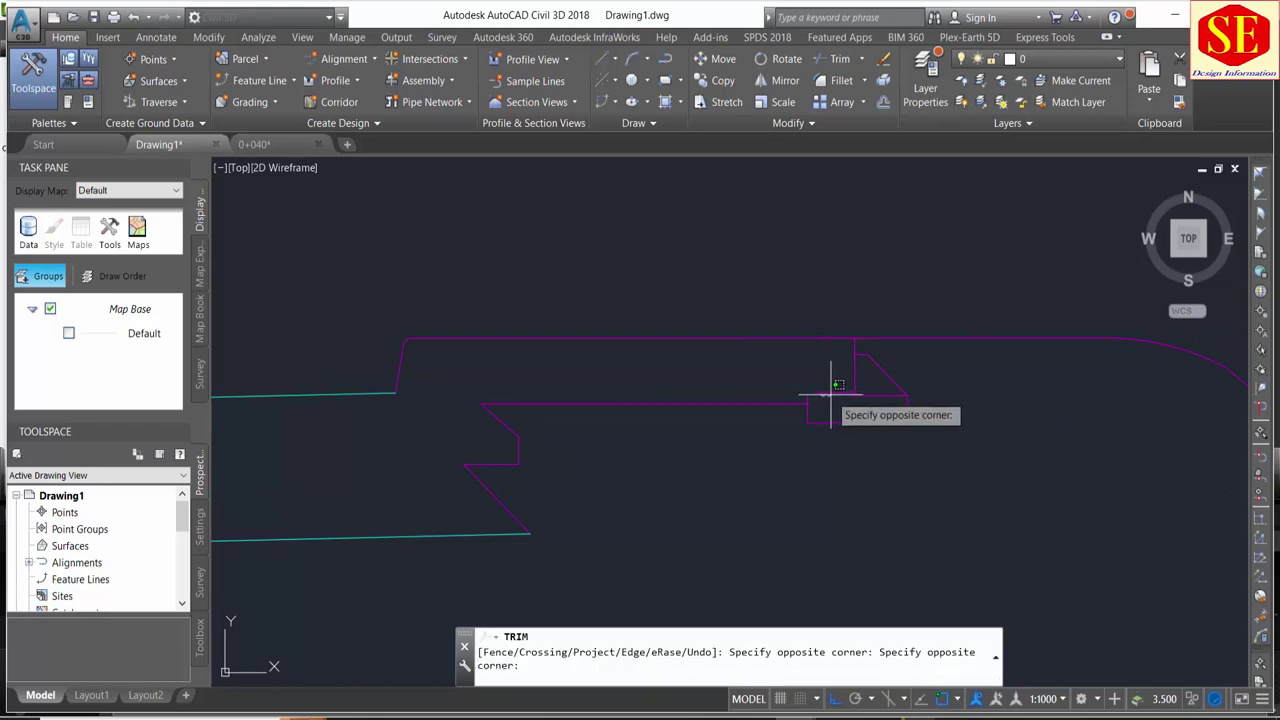
left_click(838, 372)
left_click(835, 392)
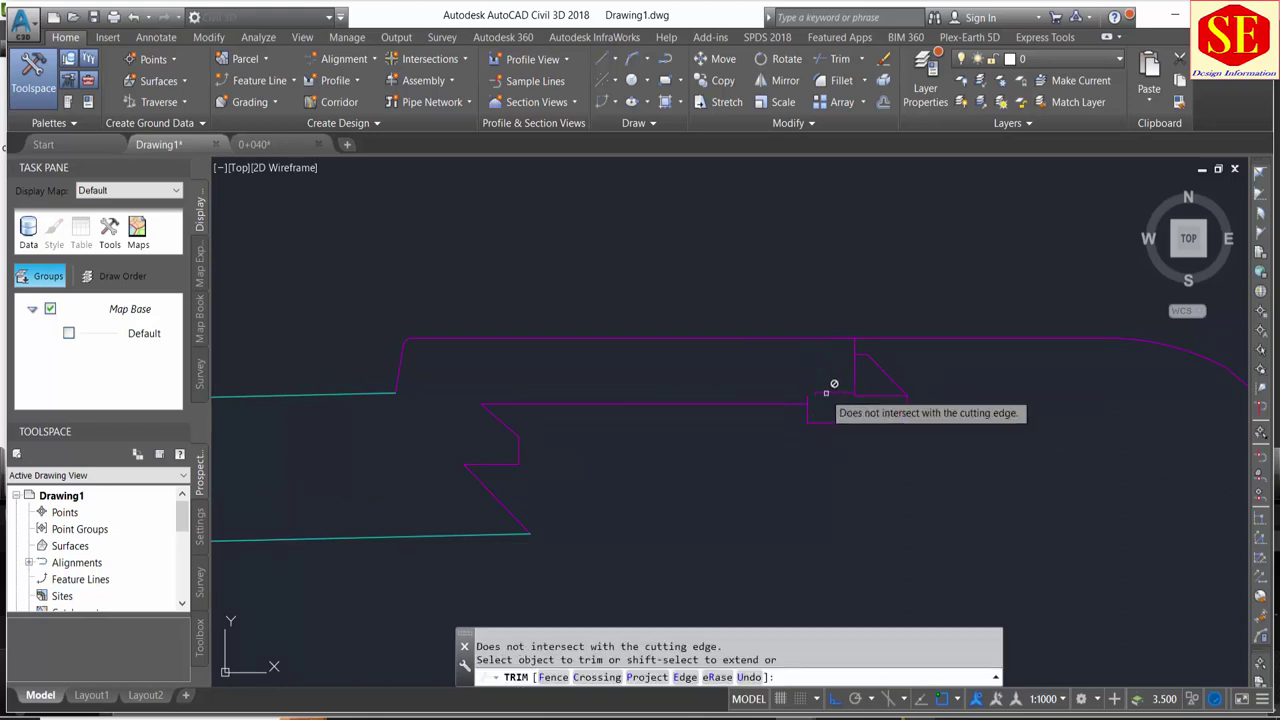
key("Escape")
Step: Remove the short horizontal segment left at the kerb
left_click(834, 373)
left_click(828, 400)
type("e")
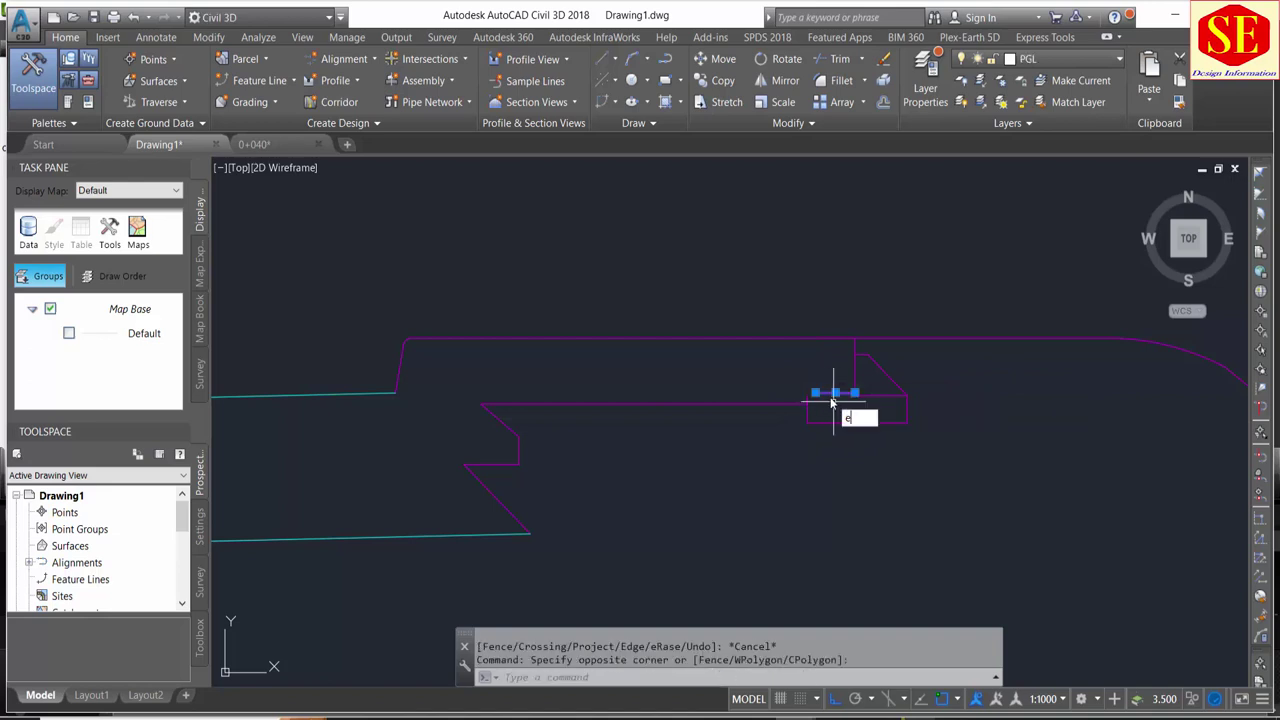
key("Return")
Step: Erase the small stub with a selection window
scroll(860, 378, "up", 2)
type("tr")
key("Return")
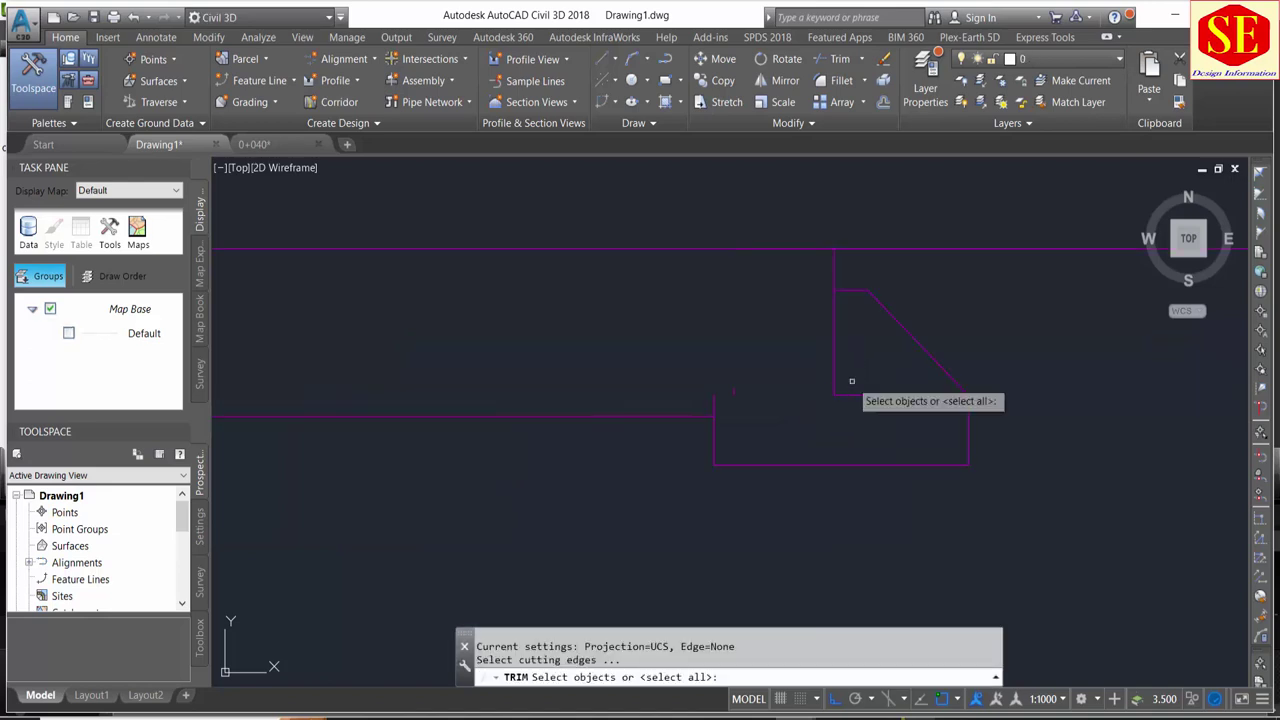
key("Return")
key("Escape")
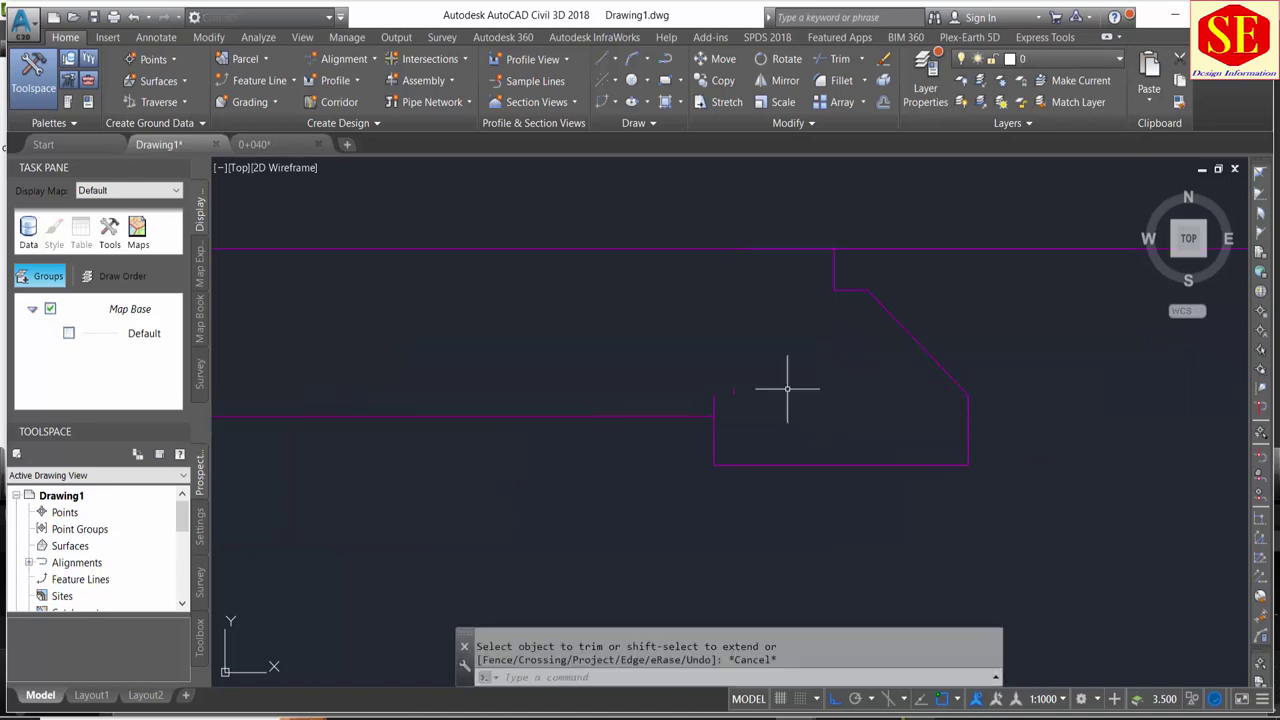
left_click(723, 361)
left_click(771, 429)
type("e")
key("Return")
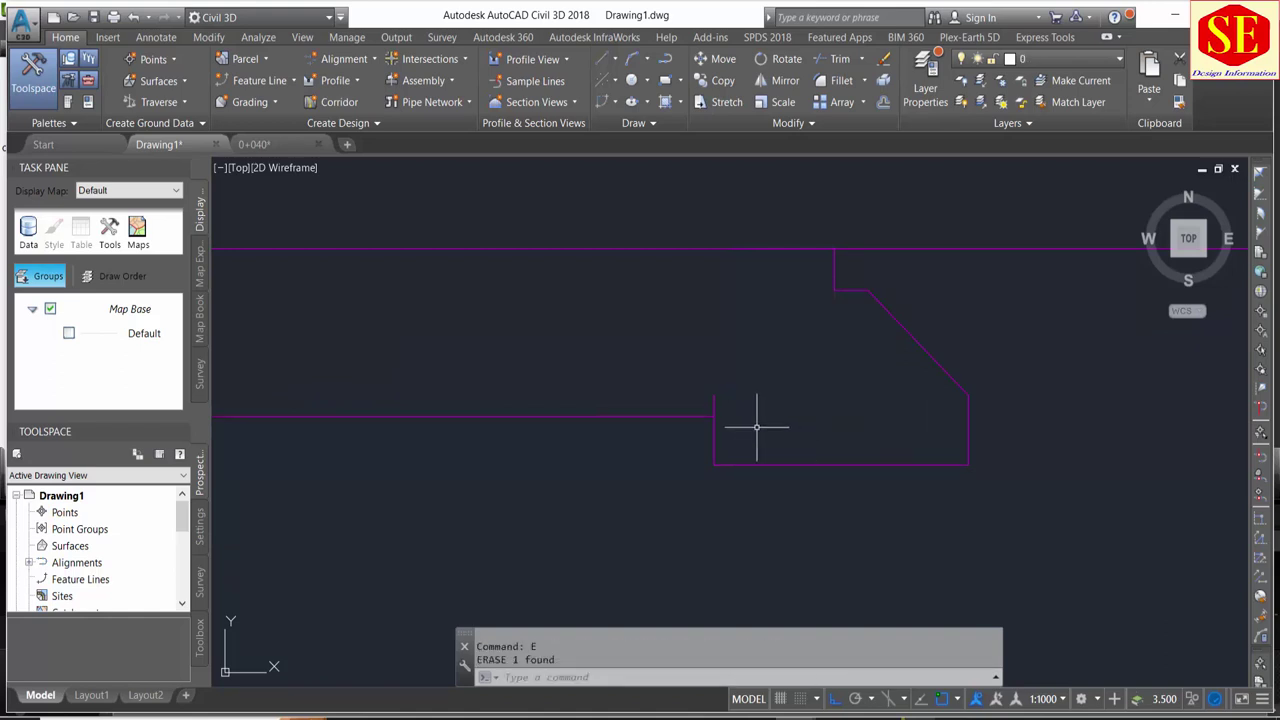
Step: Trim off the stub above the horizontal line using all edges
type("tr")
key("Return")
key("Return")
left_click(712, 400)
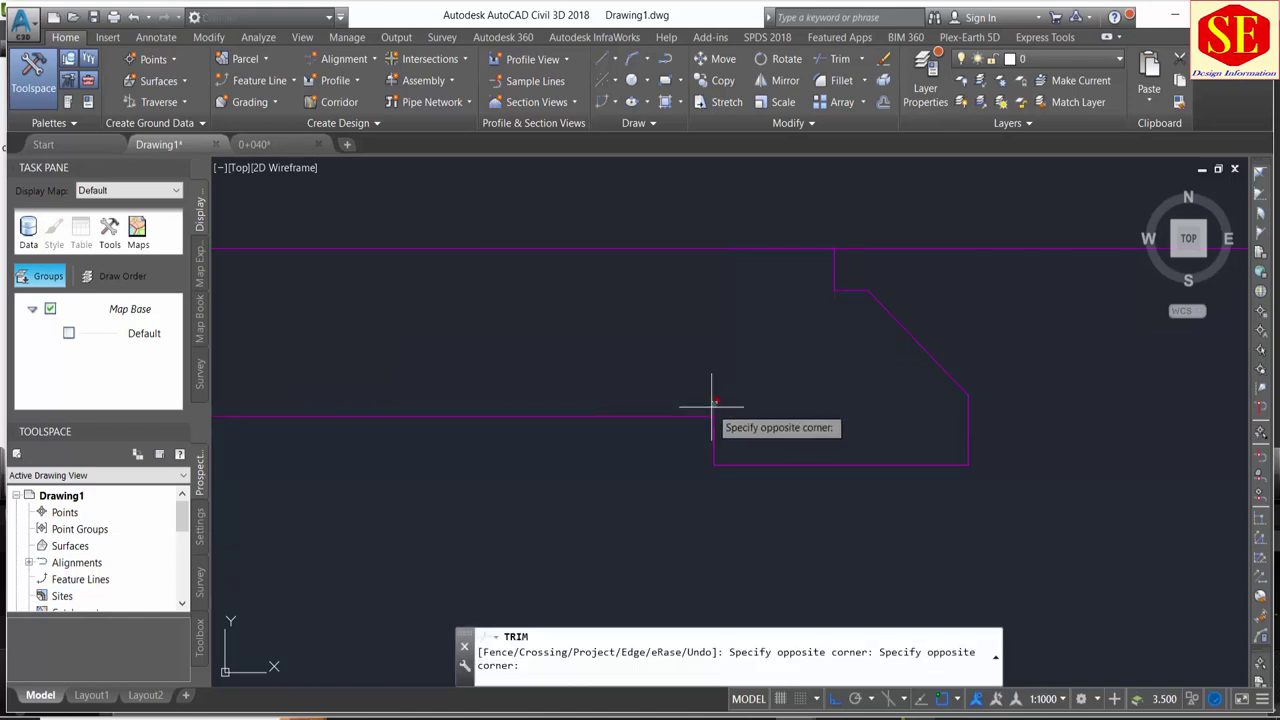
left_click(719, 405)
scroll(719, 405, "down", 4)
key("Escape")
Step: Erase the stray horizontal polyline
left_click(825, 346)
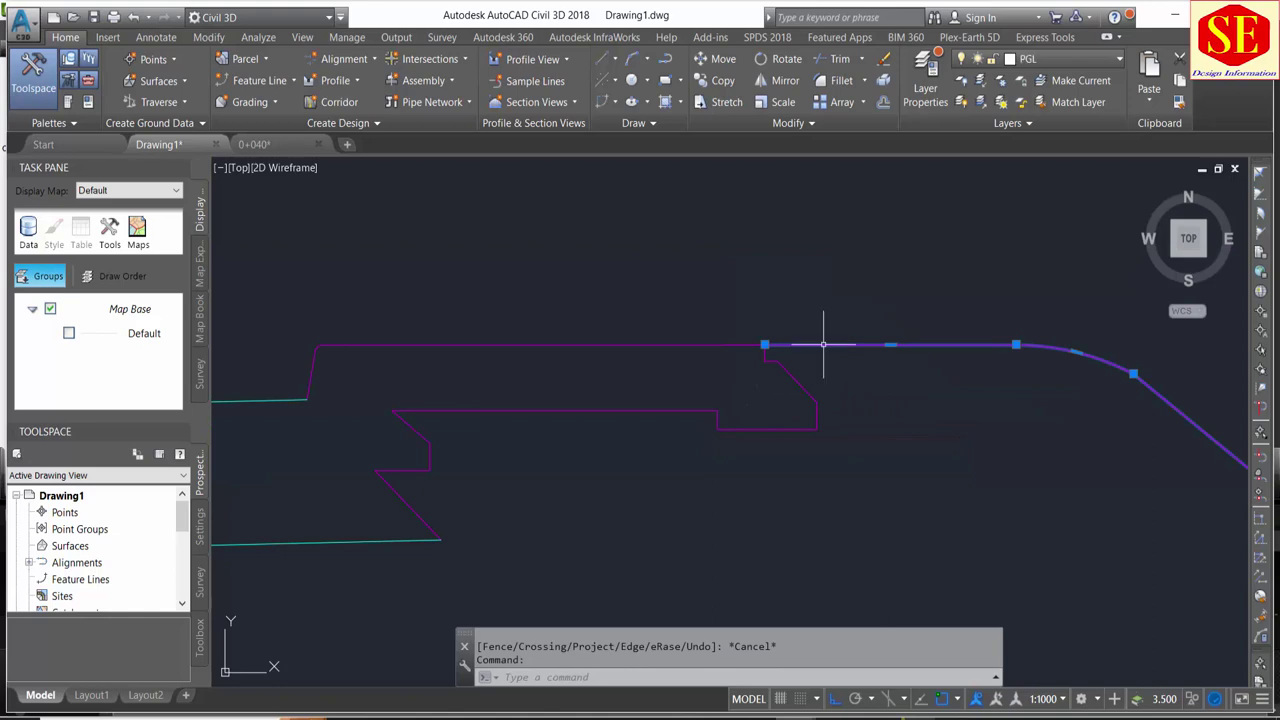
type("e")
key("Return")
scroll(830, 352, "down", 5)
scroll(665, 416, "down", 2)
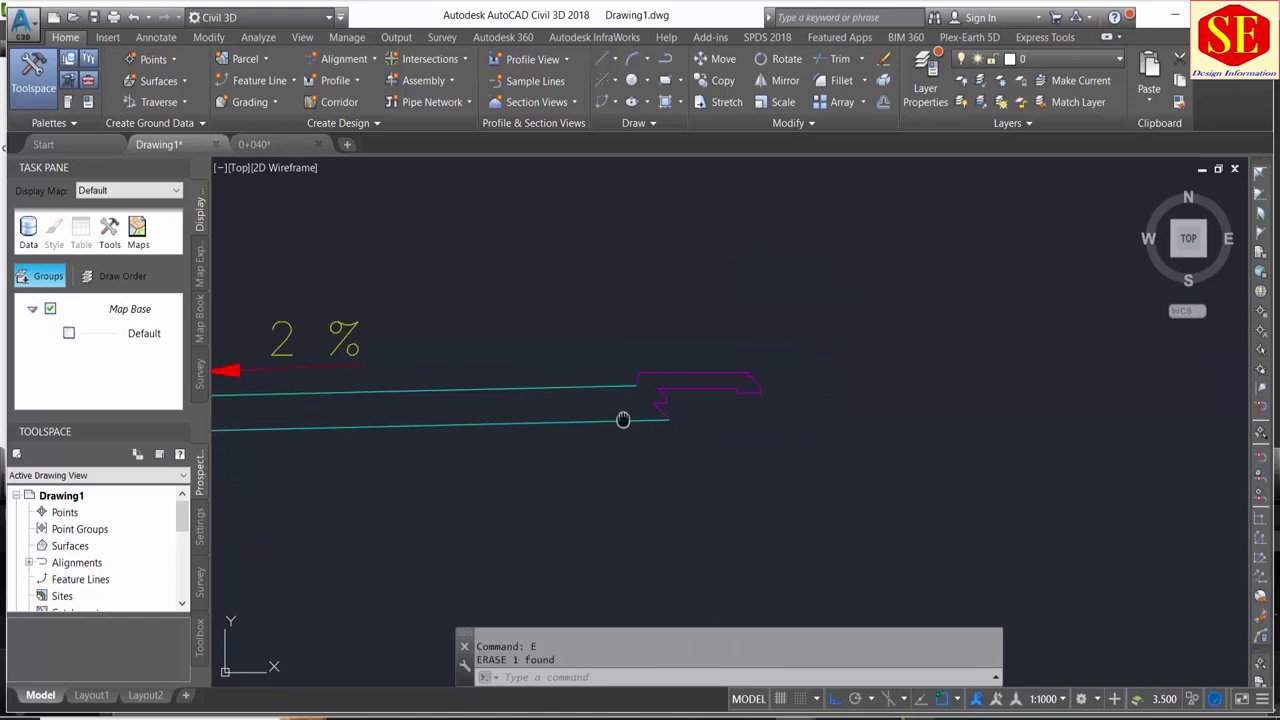
middle_click_drag(622, 419, 943, 363)
middle_click_drag(800, 360, 943, 357)
middle_click_drag(740, 370, 886, 371)
middle_click_drag(610, 340, 838, 341)
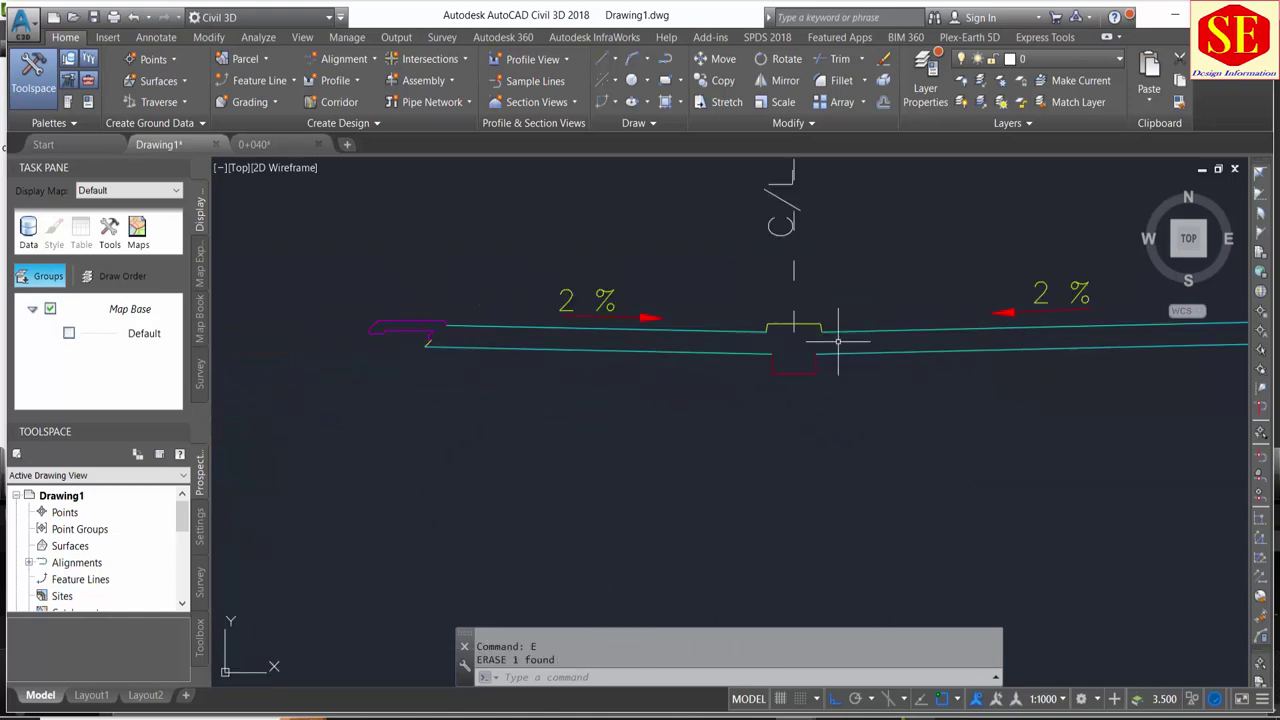
scroll(838, 341, "up", 2)
scroll(769, 397, "down", 2)
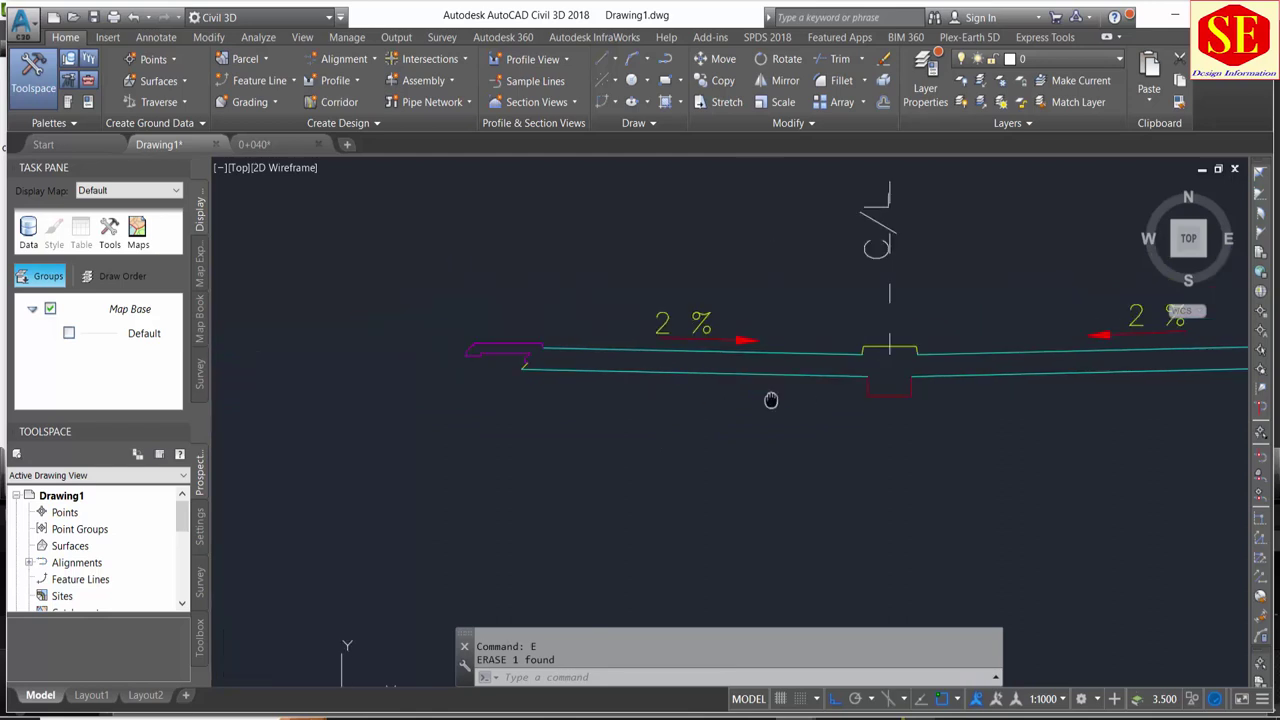
middle_click_drag(769, 397, 820, 397)
scroll(792, 368, "up", 4)
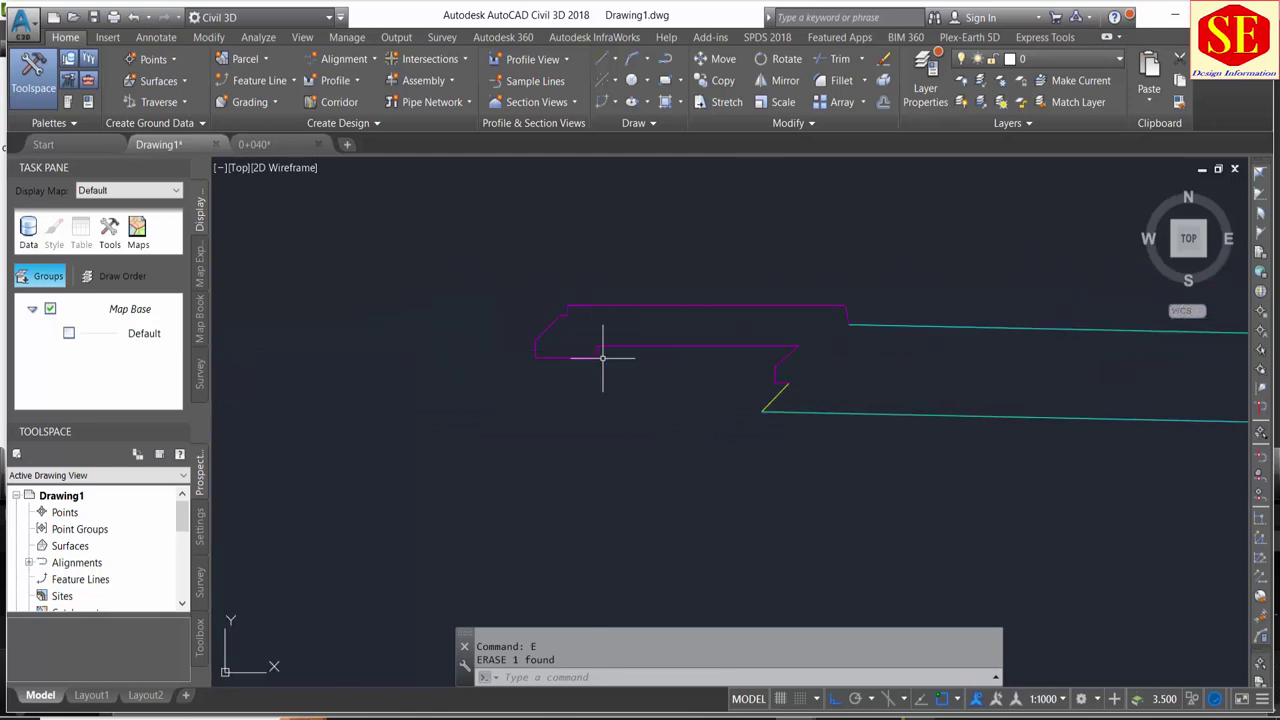
scroll(602, 357, "down", 4)
scroll(877, 360, "down", 1)
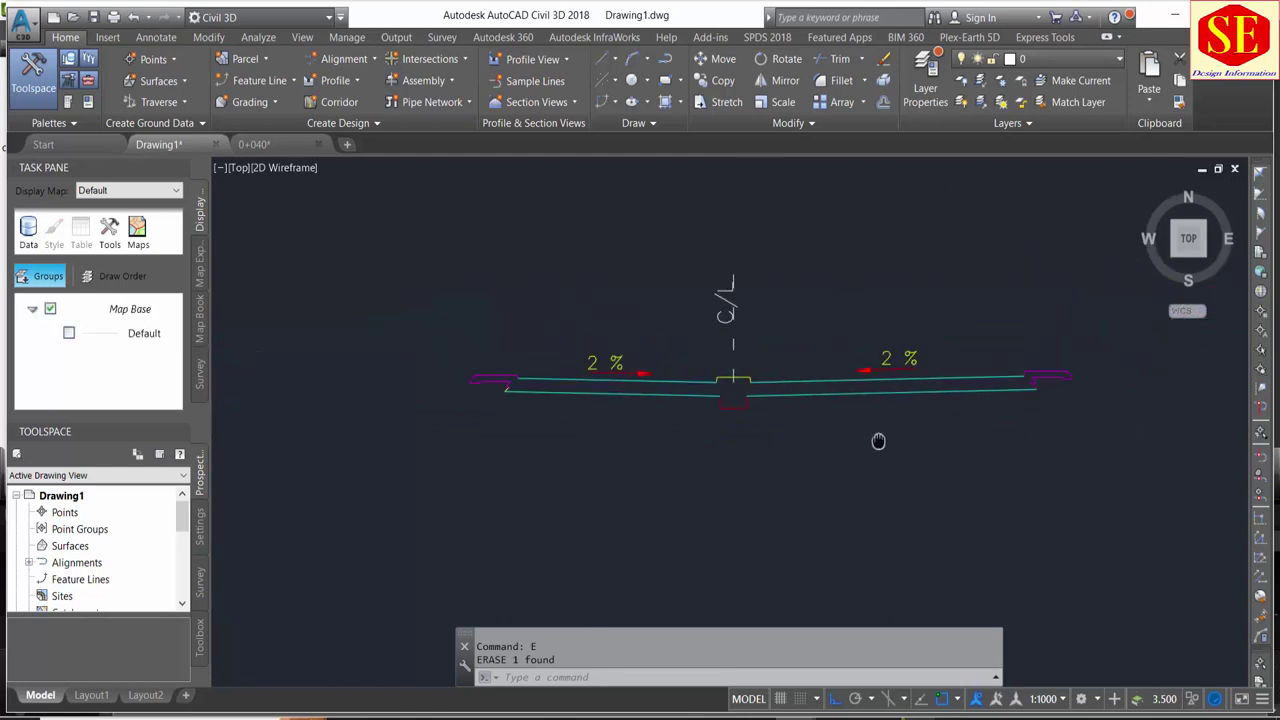
scroll(533, 362, "up", 3)
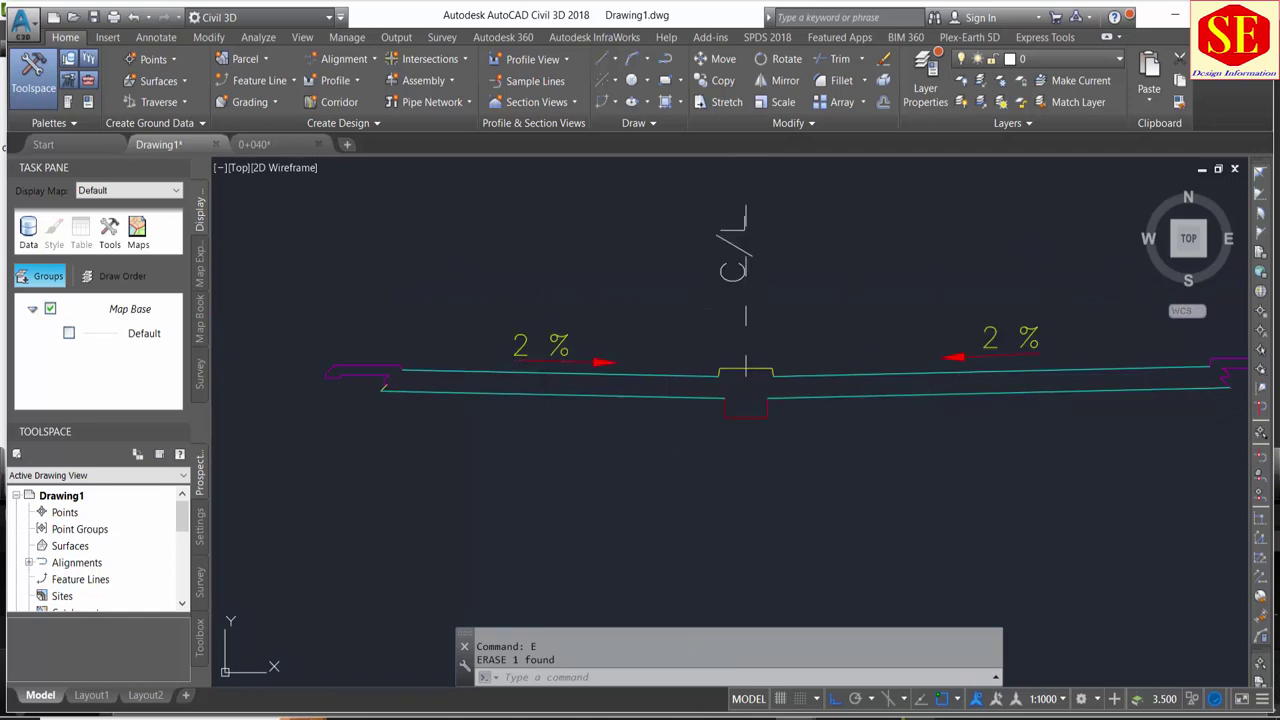
middle_click_drag(791, 419, 711, 447)
left_click(286, 147)
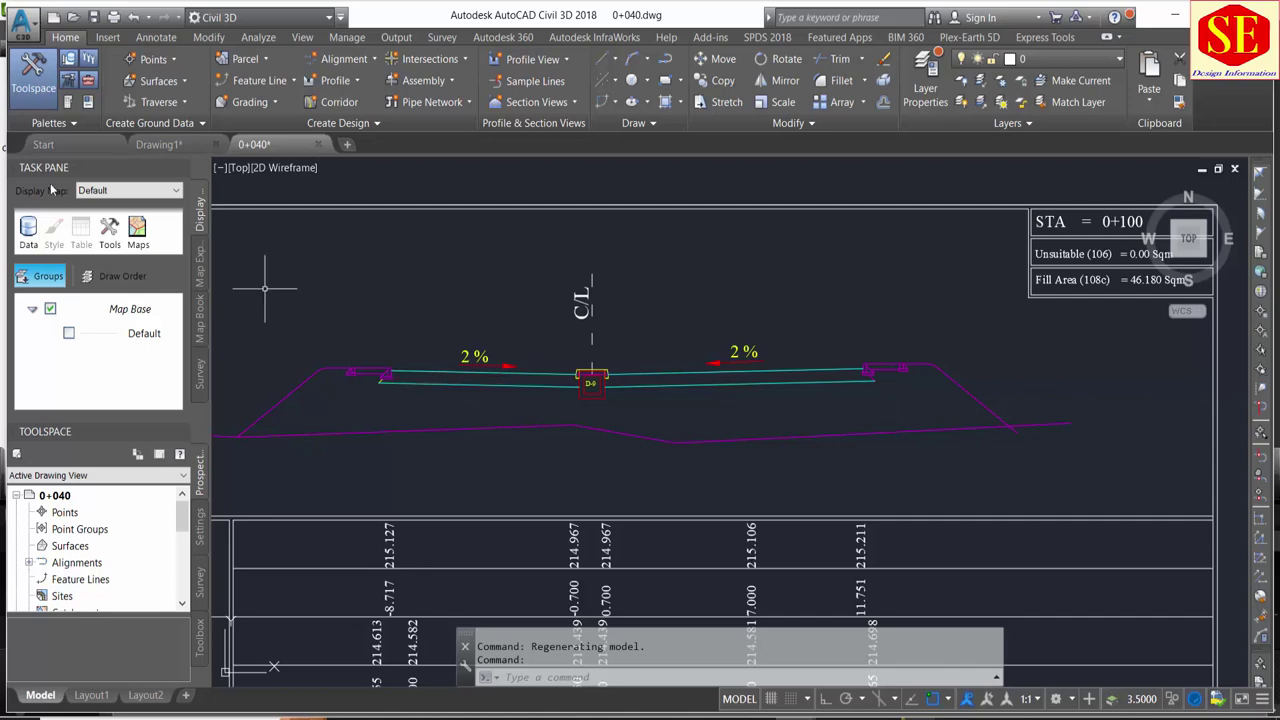
left_click(158, 144)
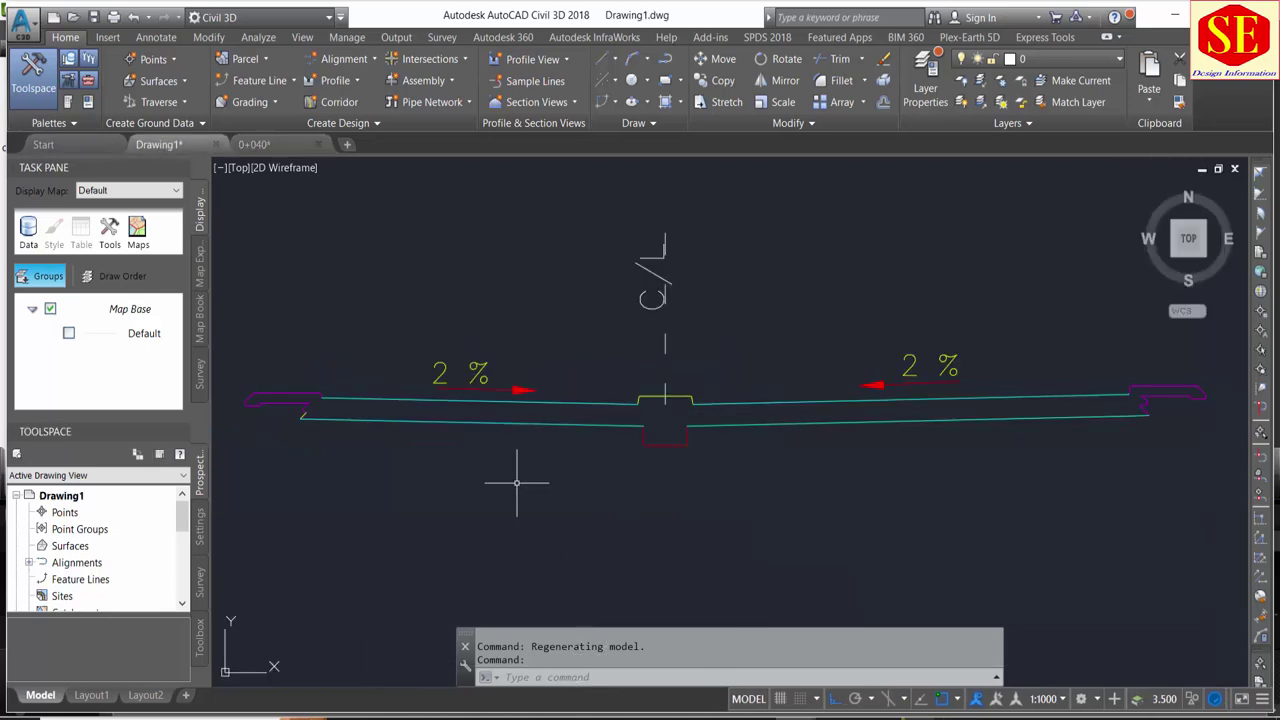
scroll(666, 398, "up", 2)
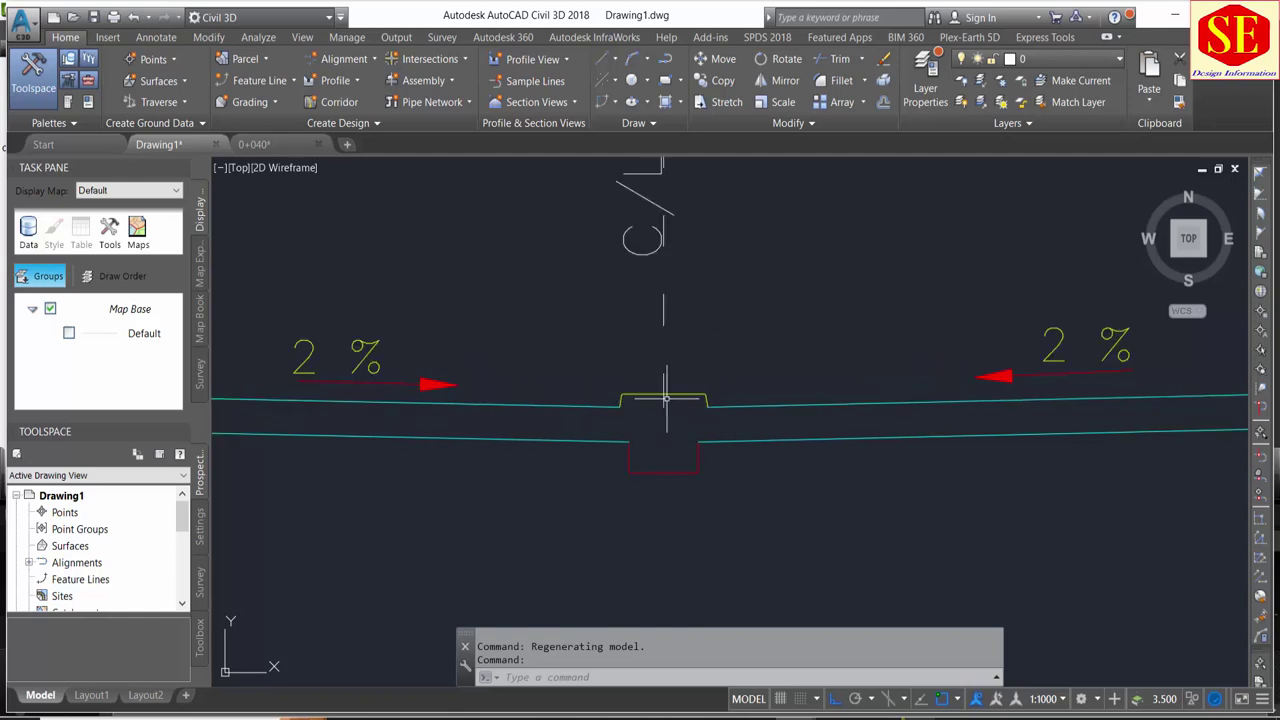
type("tr")
key("Return")
key("Return")
key("Escape")
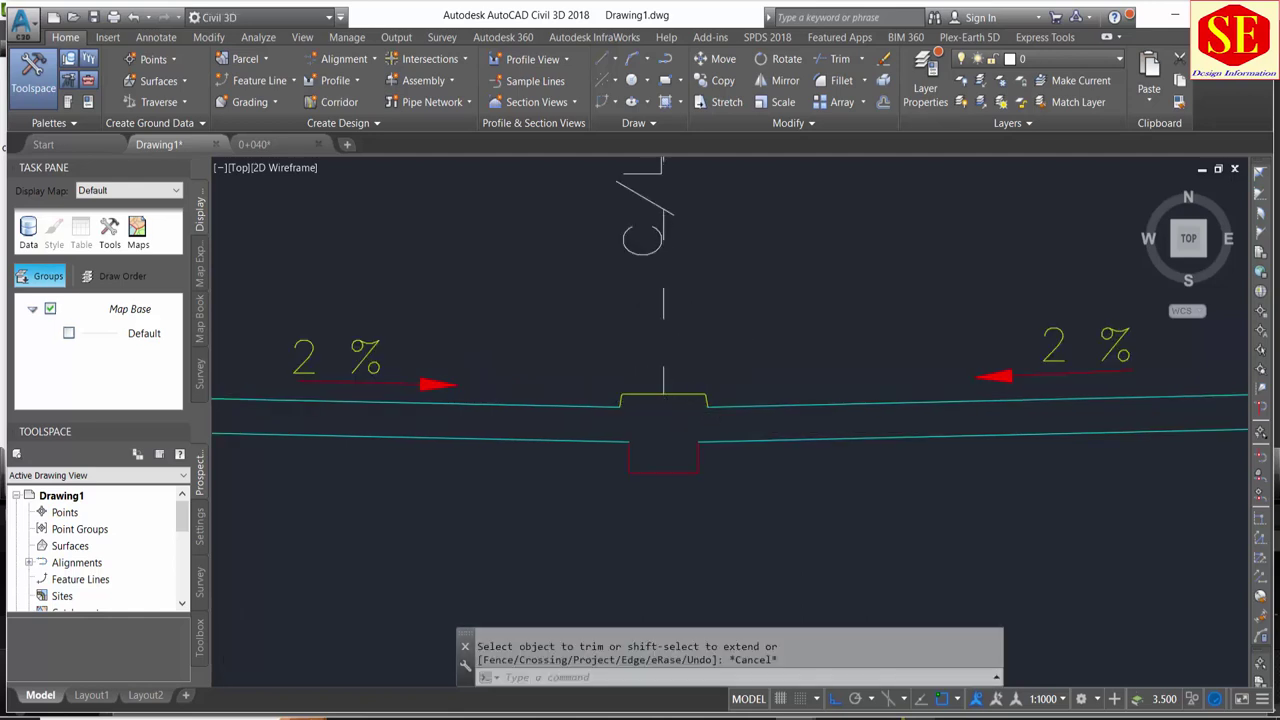
scroll(947, 377, "down", 2)
middle_click_drag(947, 377, 888, 389)
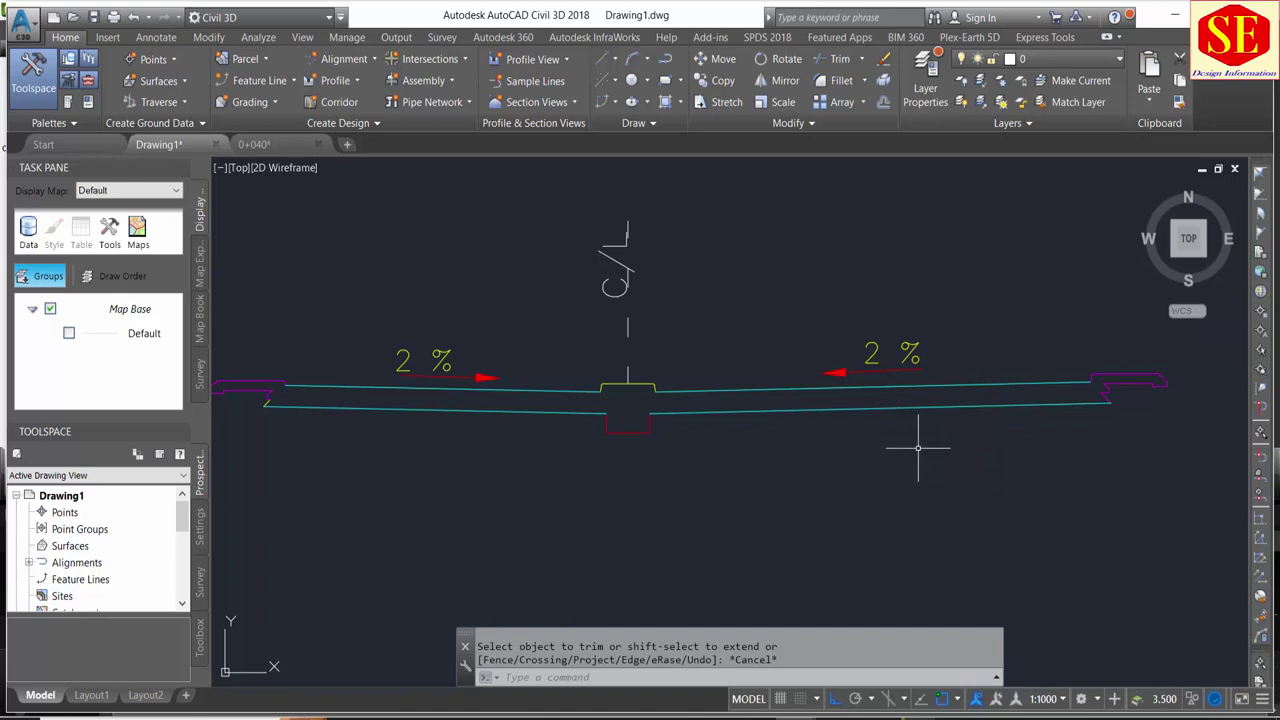
Step: Create a closed boundary polyline by picking a point inside the pavement area
type("BO")
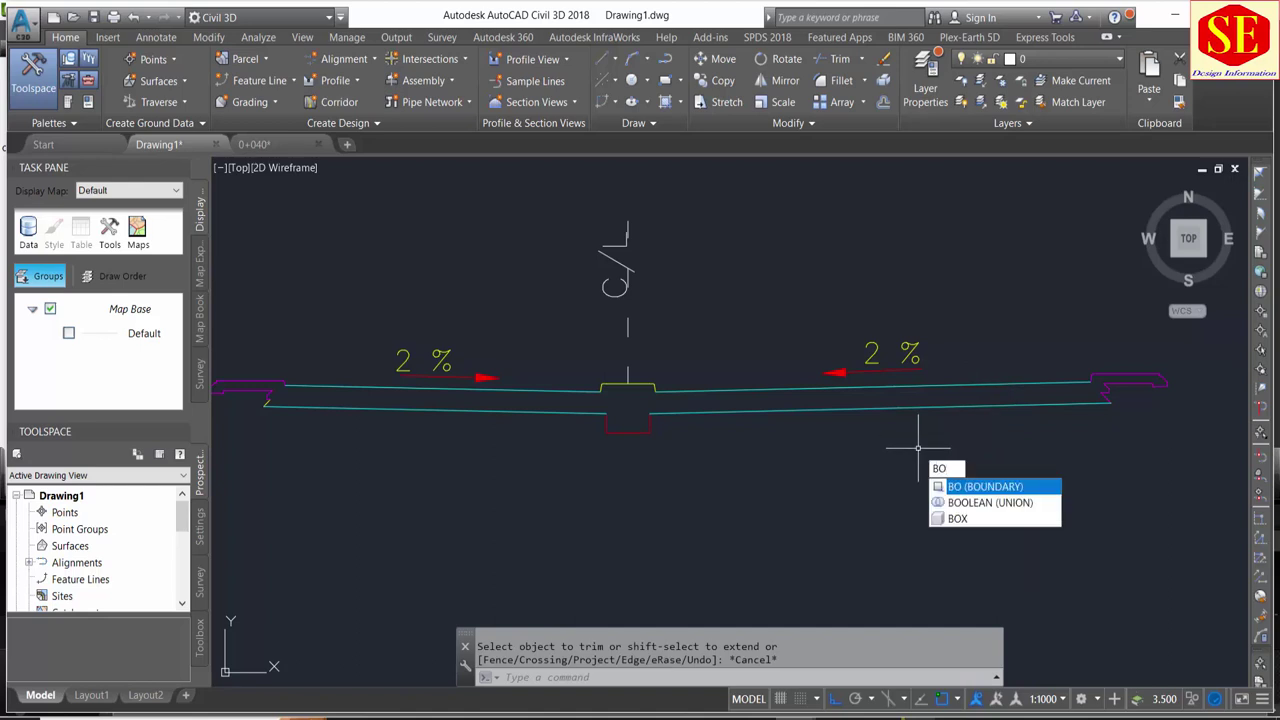
key("Return")
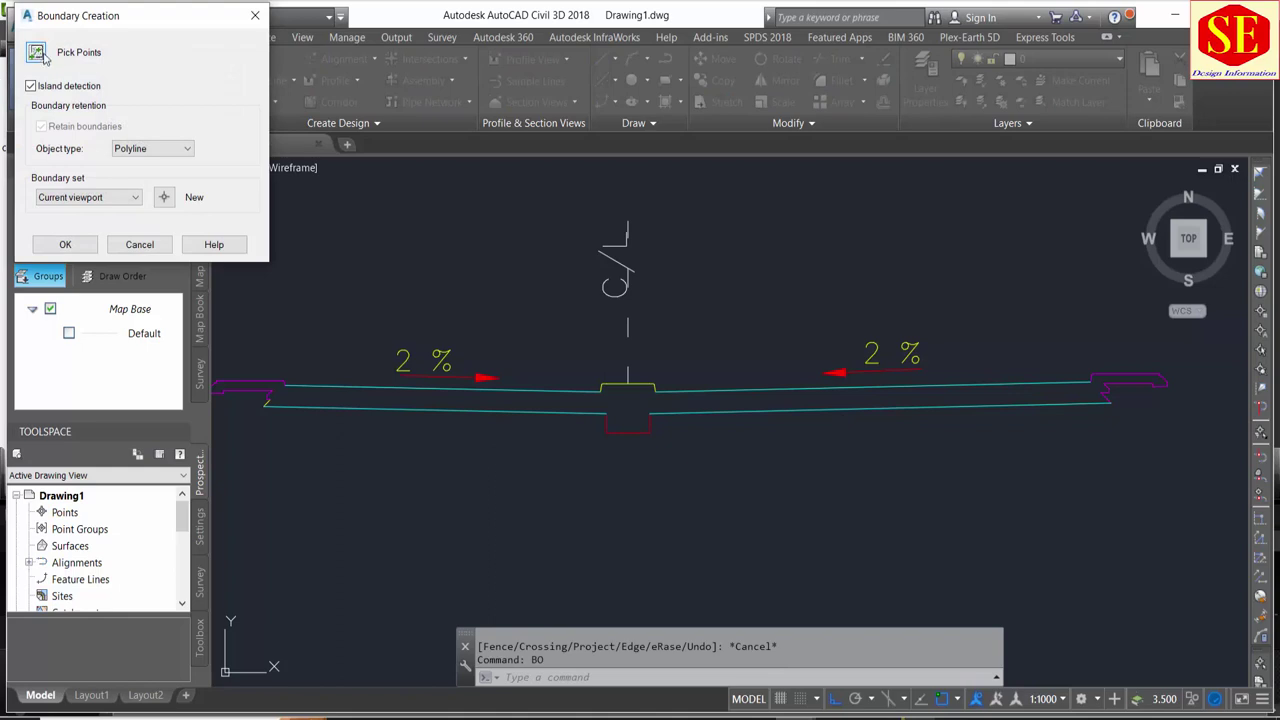
left_click(42, 56)
scroll(829, 329, "down", 3)
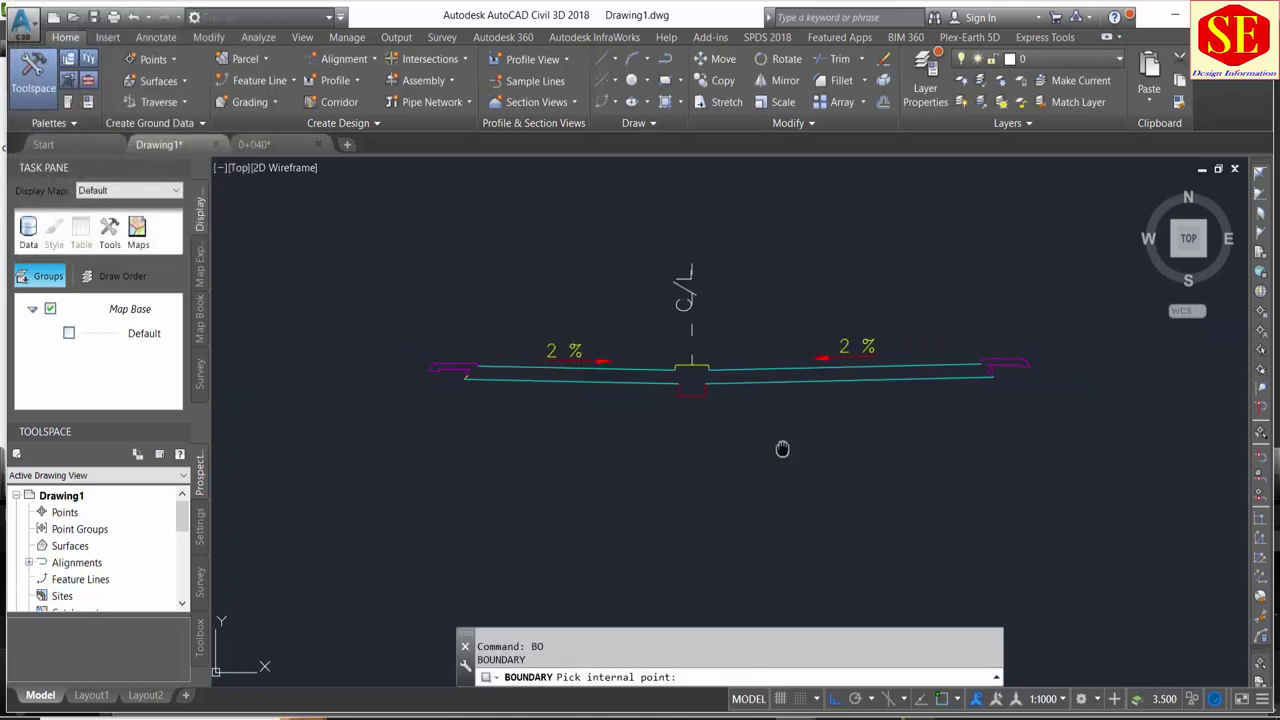
left_click(689, 382)
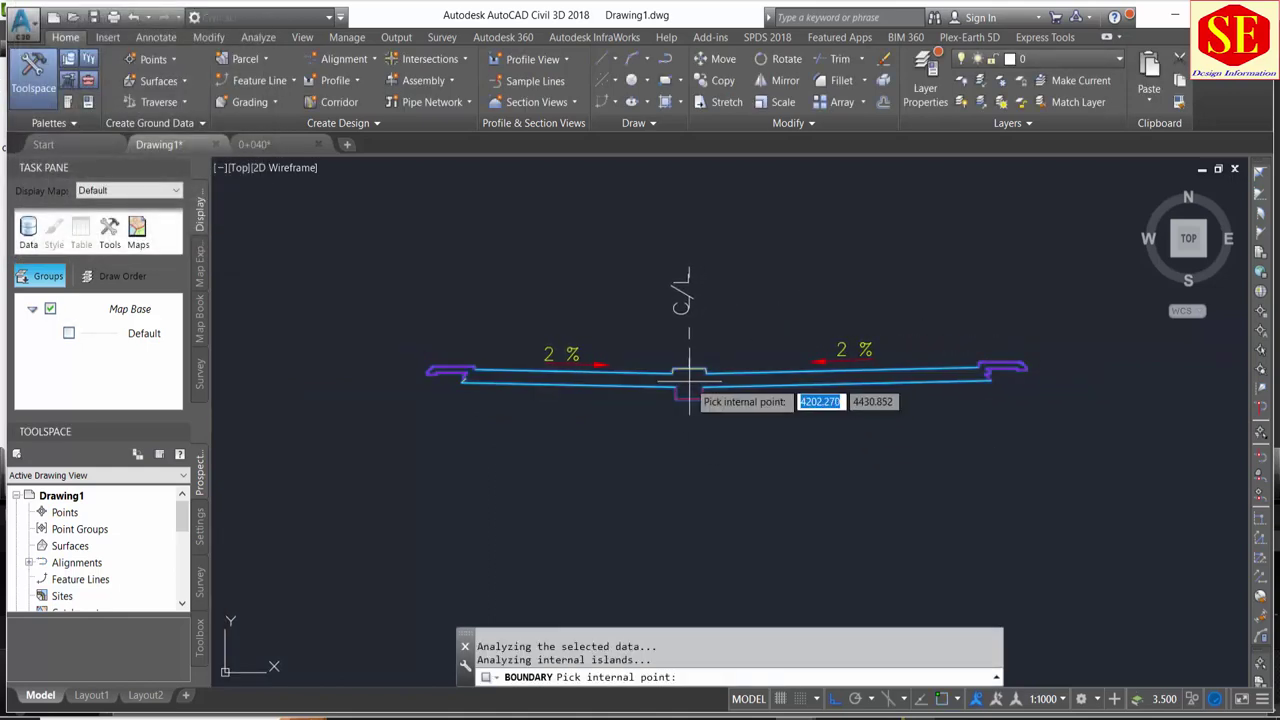
key("Return")
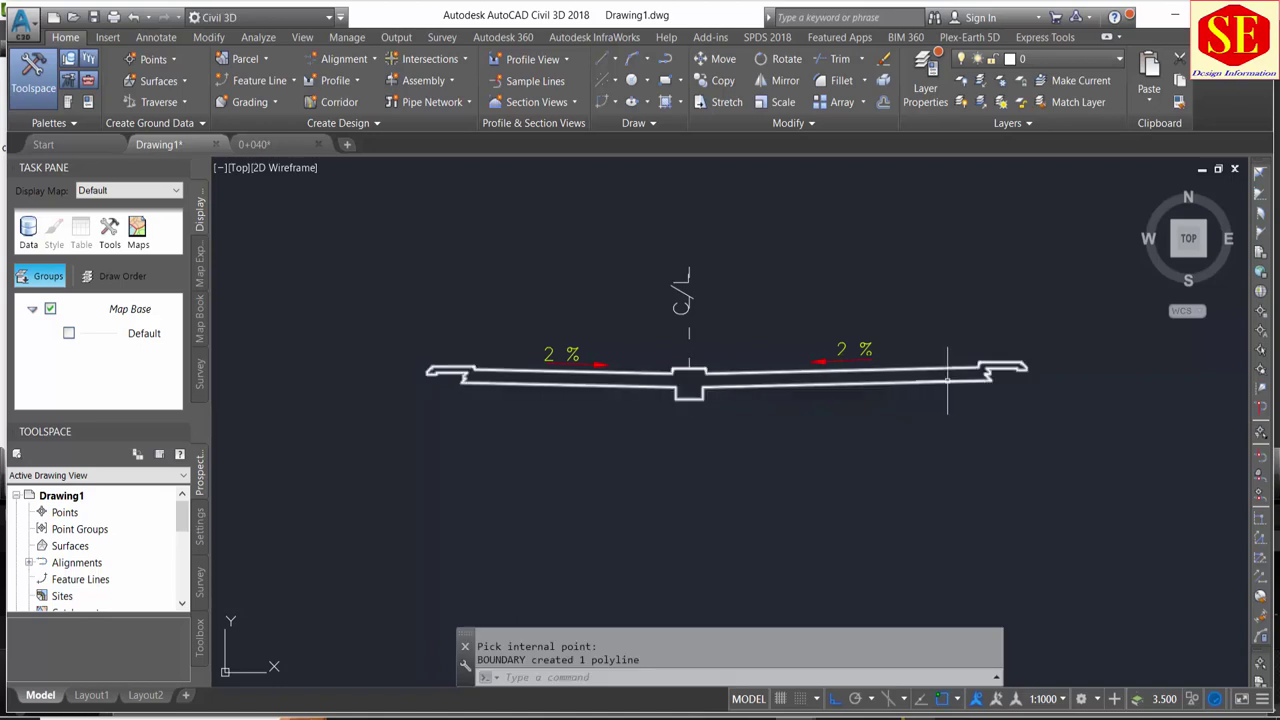
Step: Move the new boundary outline straight down below the original cross-section
type("M")
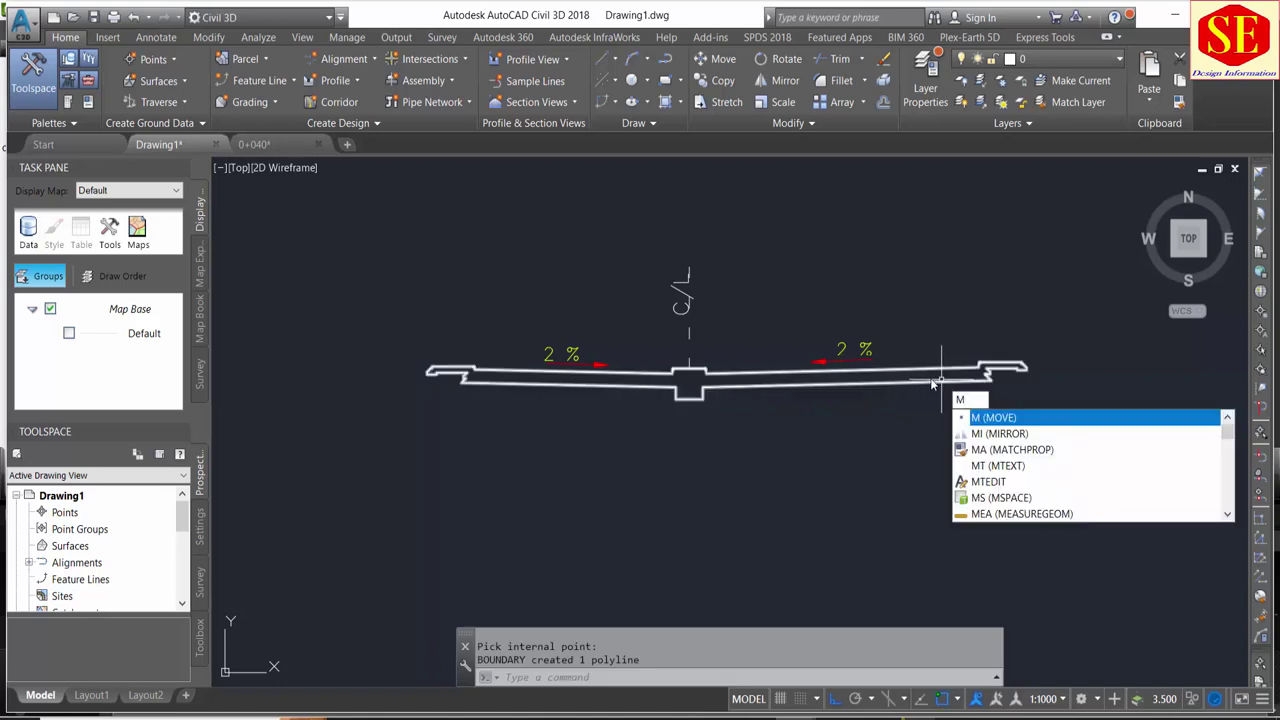
key("Return")
left_click(912, 382)
key("Return")
left_click(912, 396)
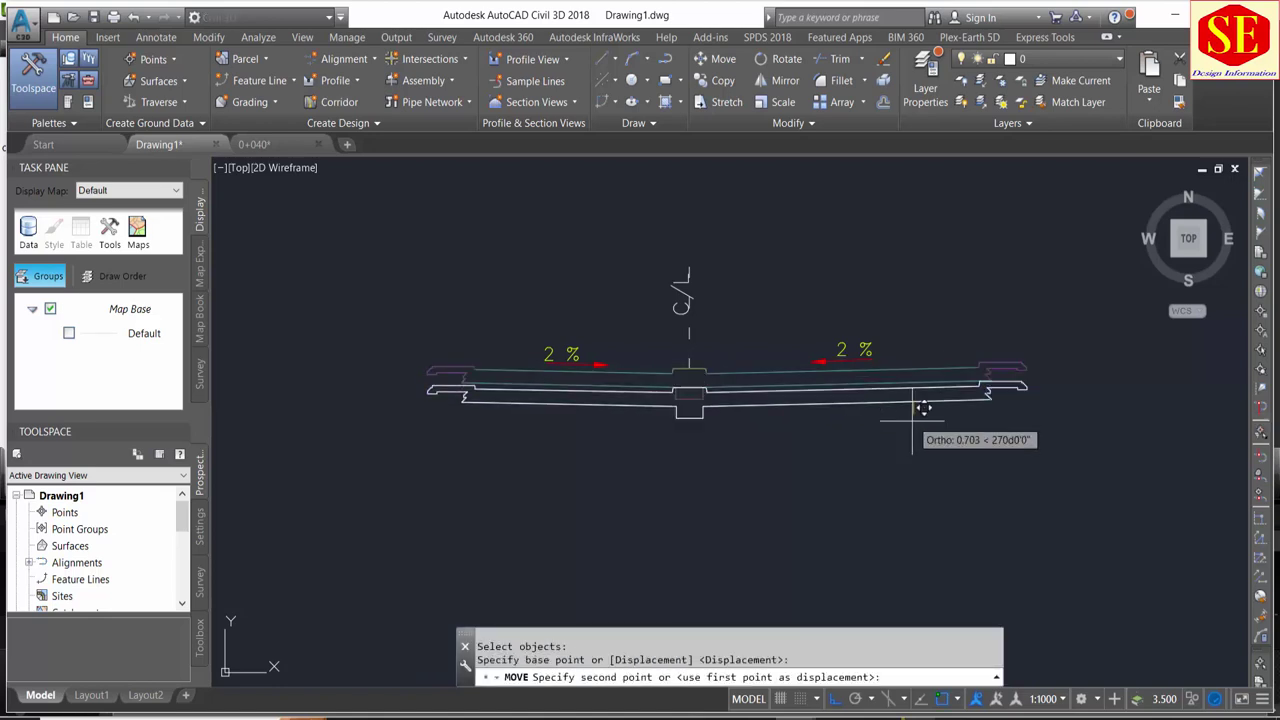
left_click(912, 500)
key("Escape")
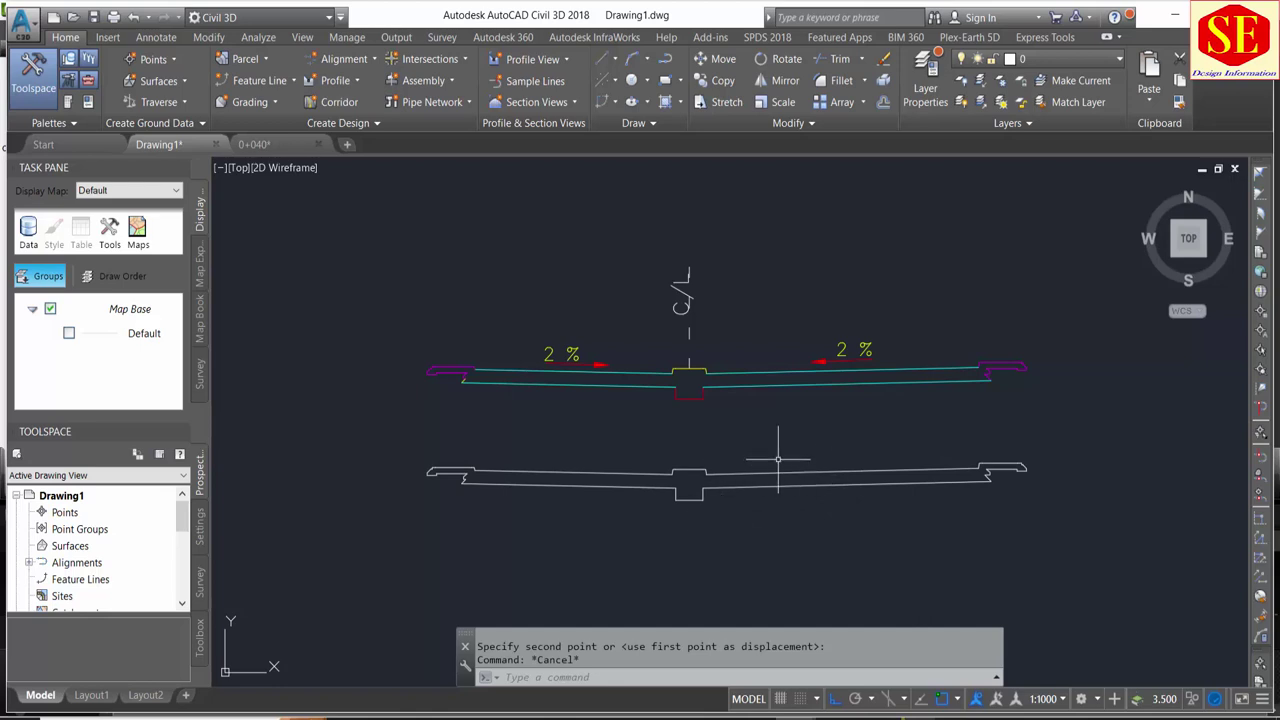
Step: Select the lower road cross-section polyline and expand the Create Design panel's extra options
middle_click_drag(773, 455, 792, 405)
left_click(684, 420)
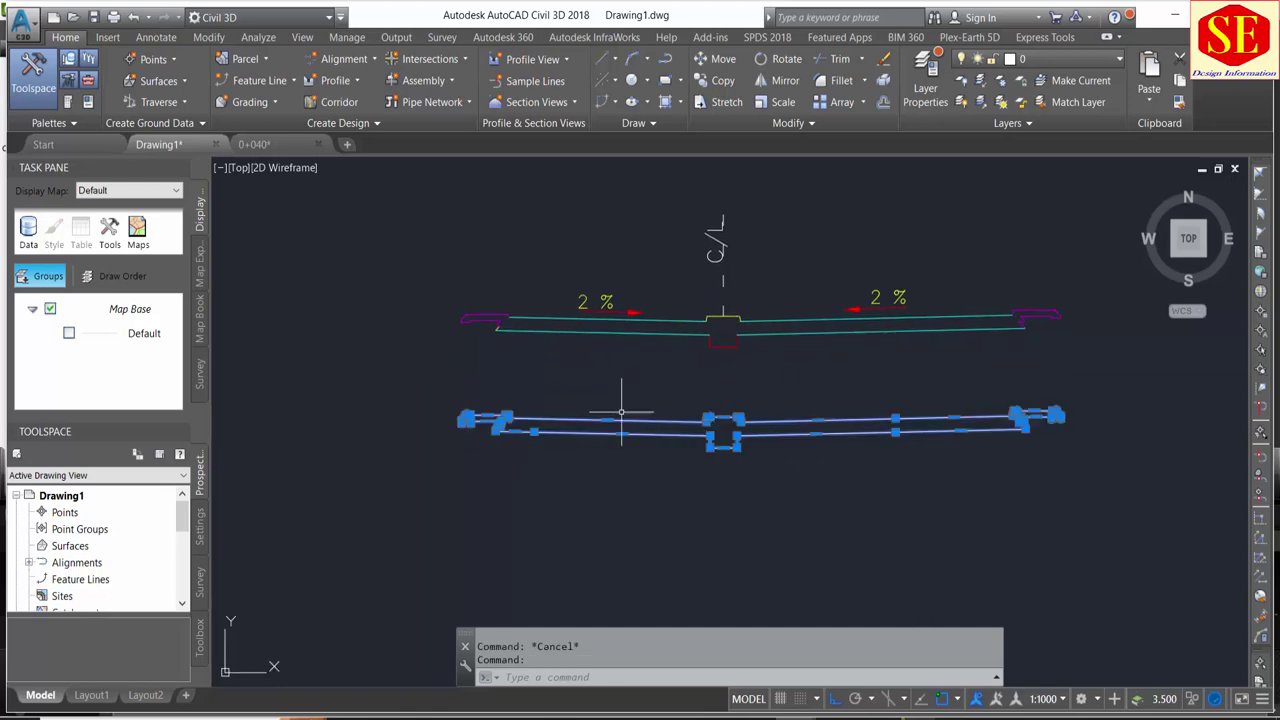
left_click(372, 124)
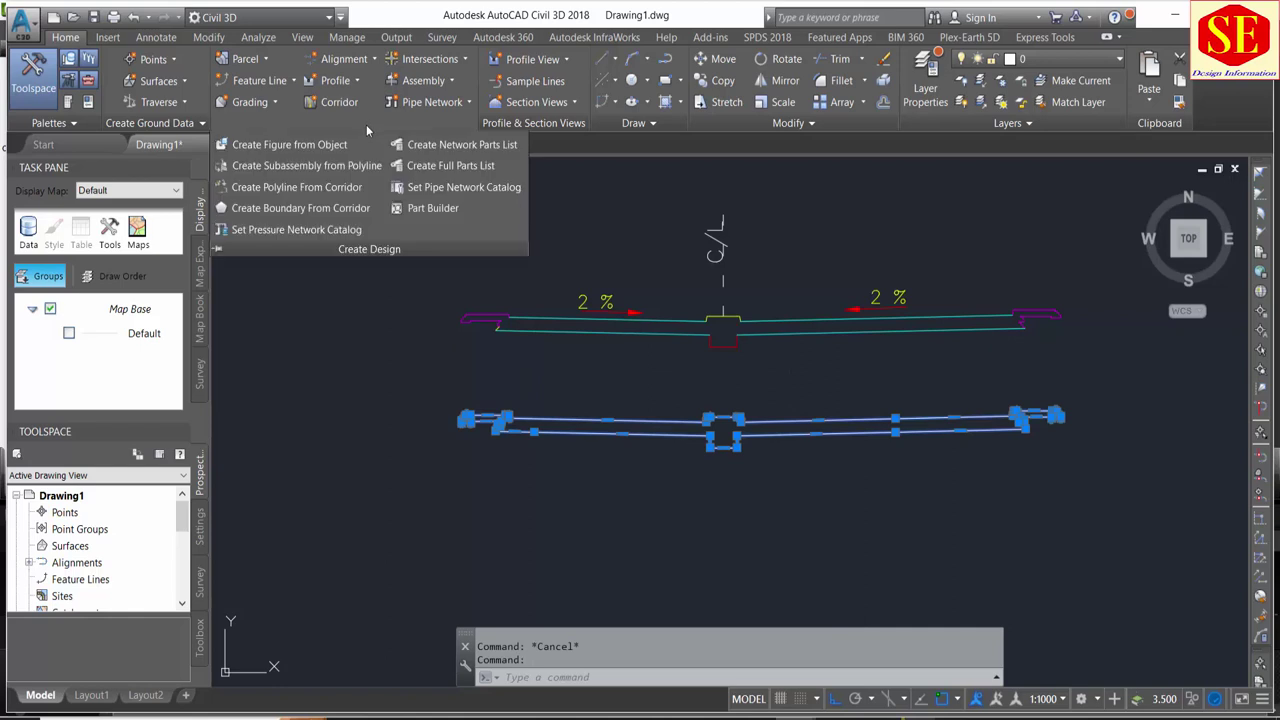
Step: Turn the lower road outline polyline into subassembly 'Section AA', then zoom in and select it
left_click(290, 166)
left_click(624, 421)
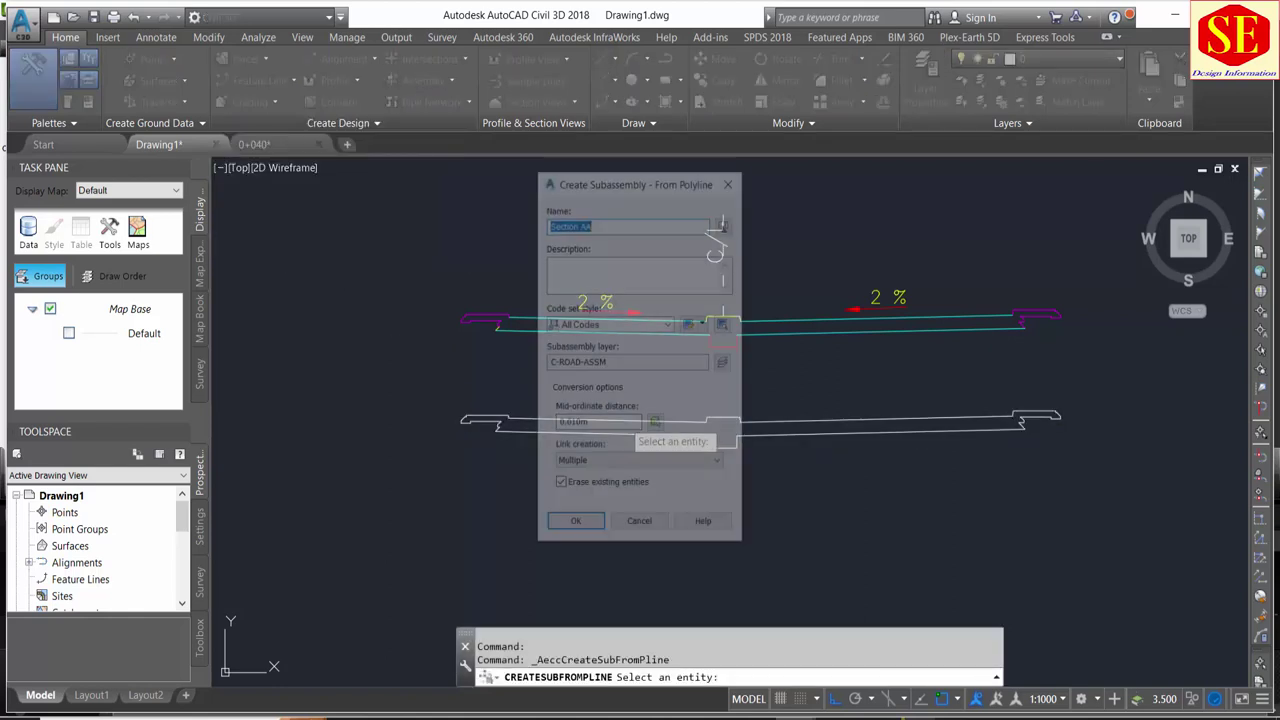
type("Section AA")
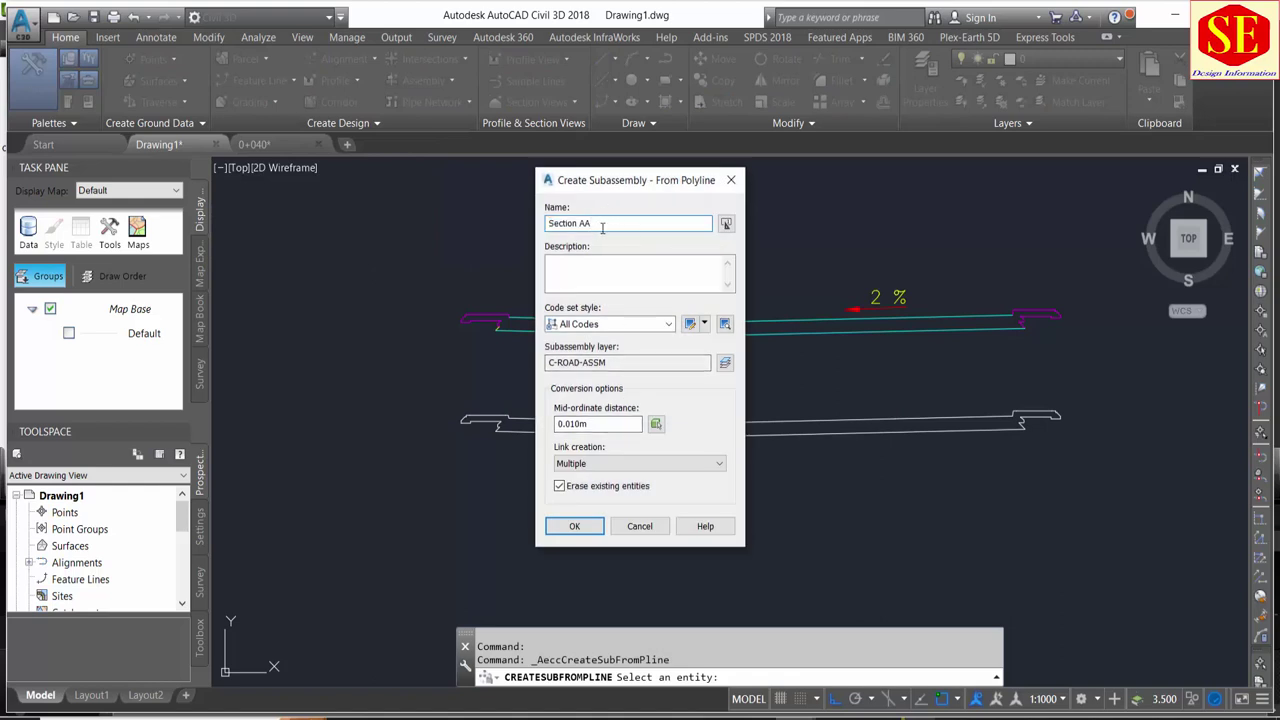
left_click(588, 530)
scroll(710, 487, "up", 5)
scroll(723, 429, "up", 4)
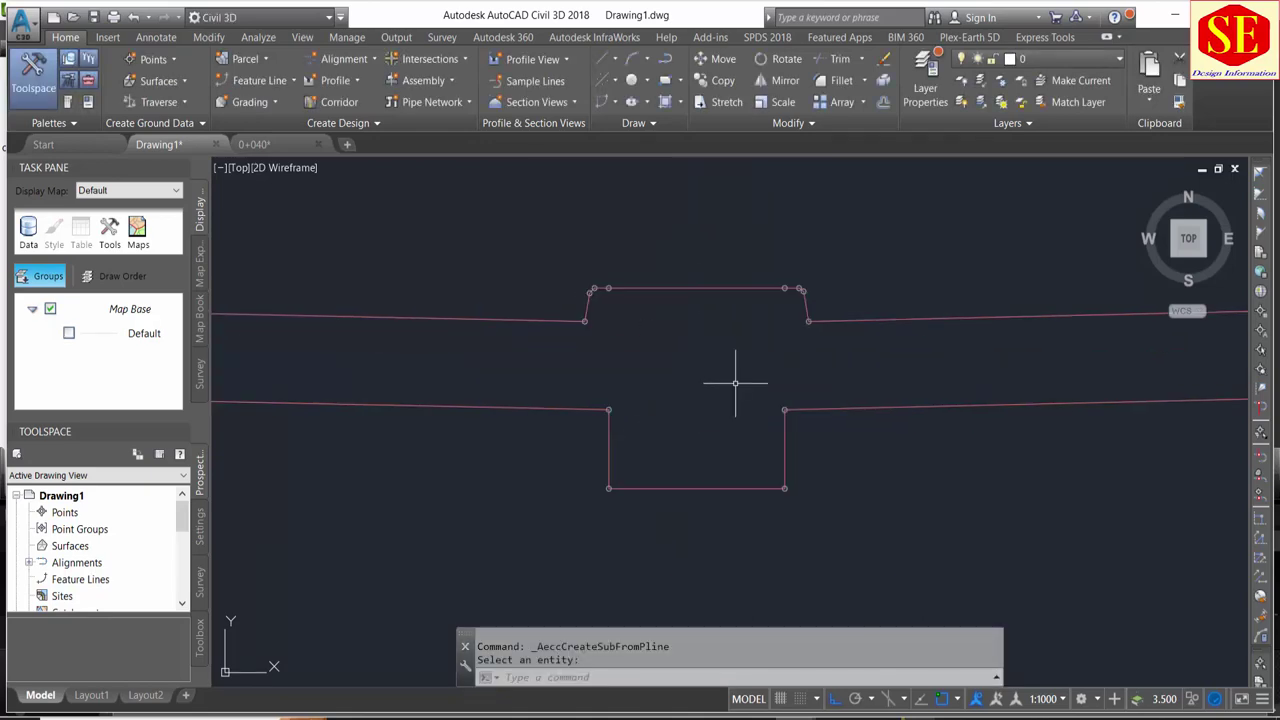
left_click(700, 289)
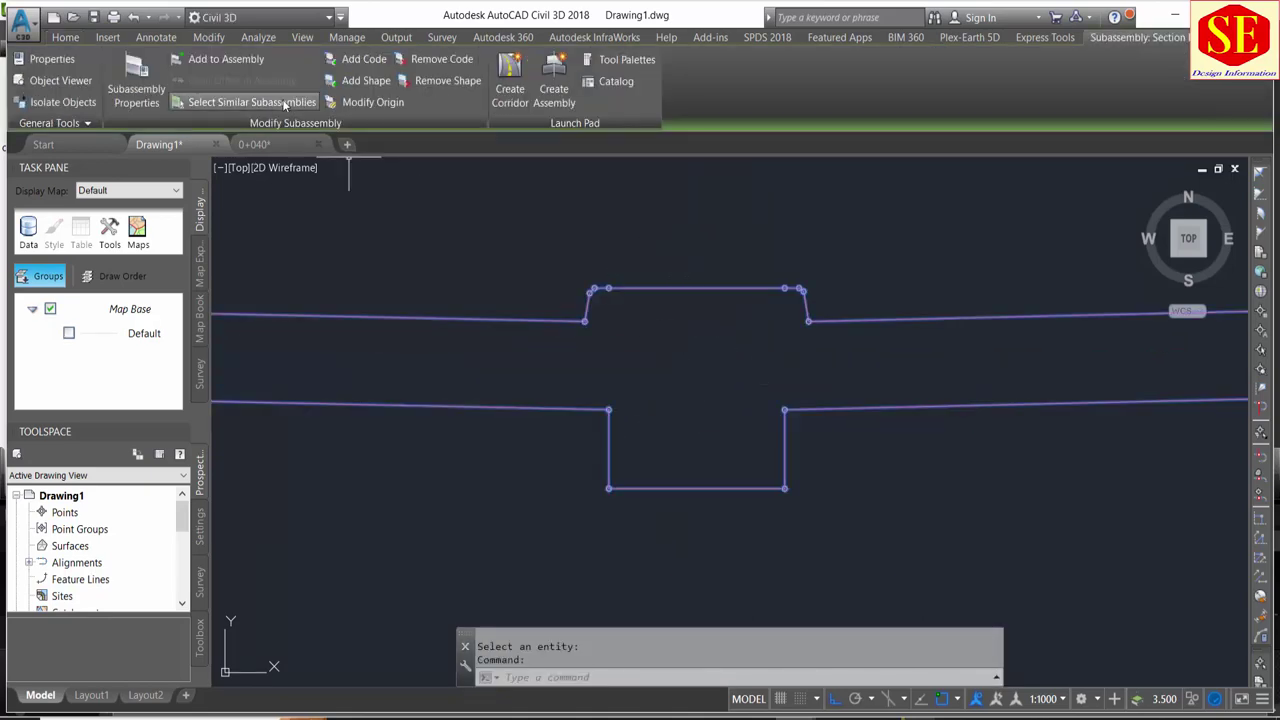
Step: Relocate the Section AA origin to the top-edge midpoint of its central raised block
left_click(378, 104)
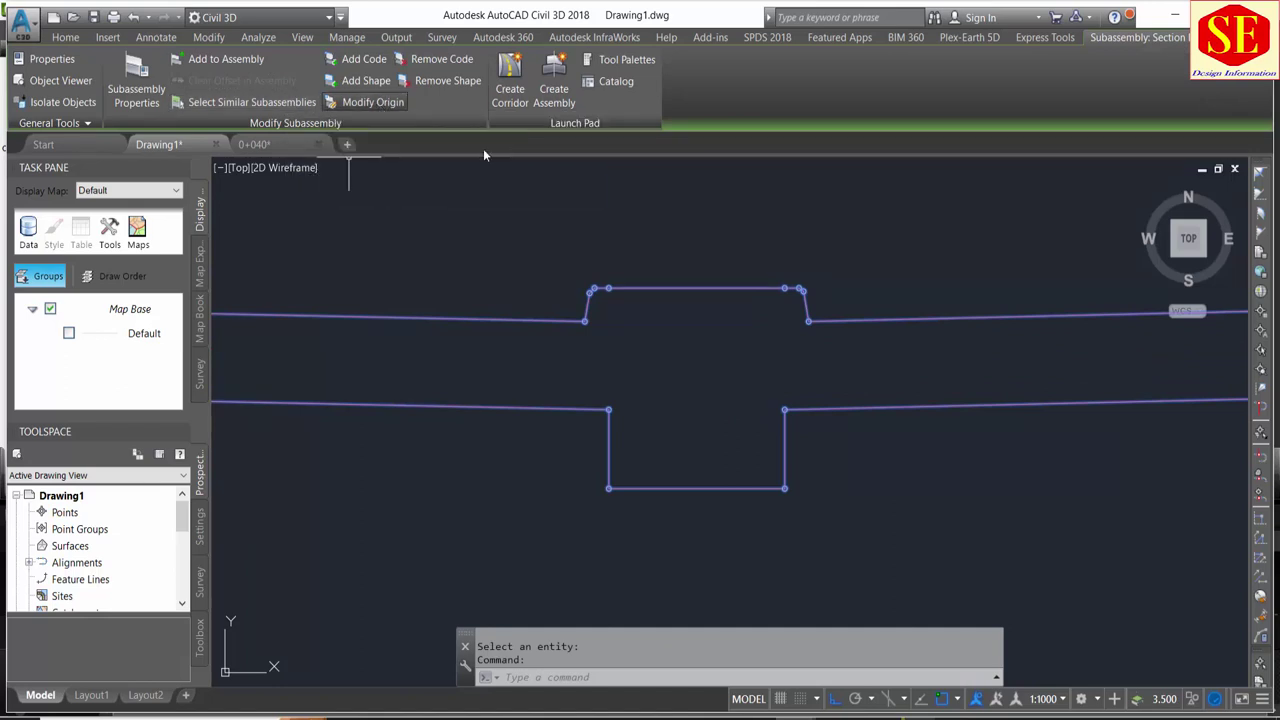
left_click(697, 289)
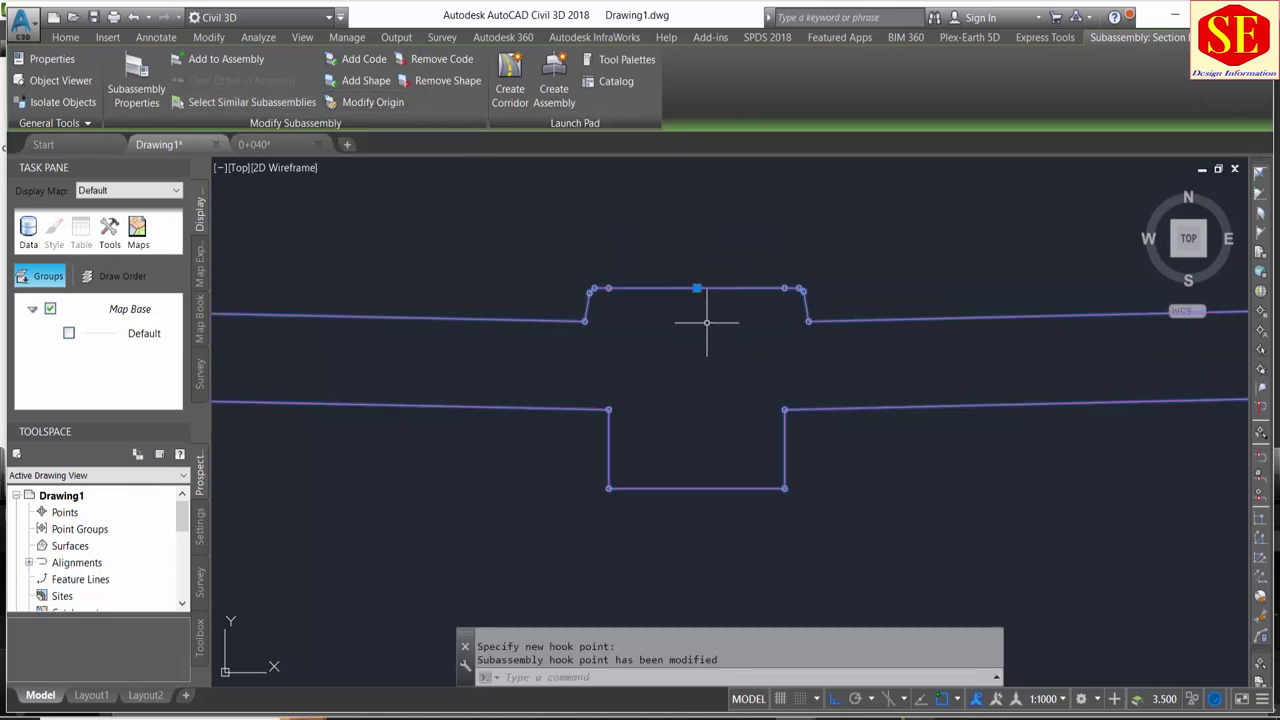
scroll(707, 308, "up", 3)
scroll(683, 282, "down", 3)
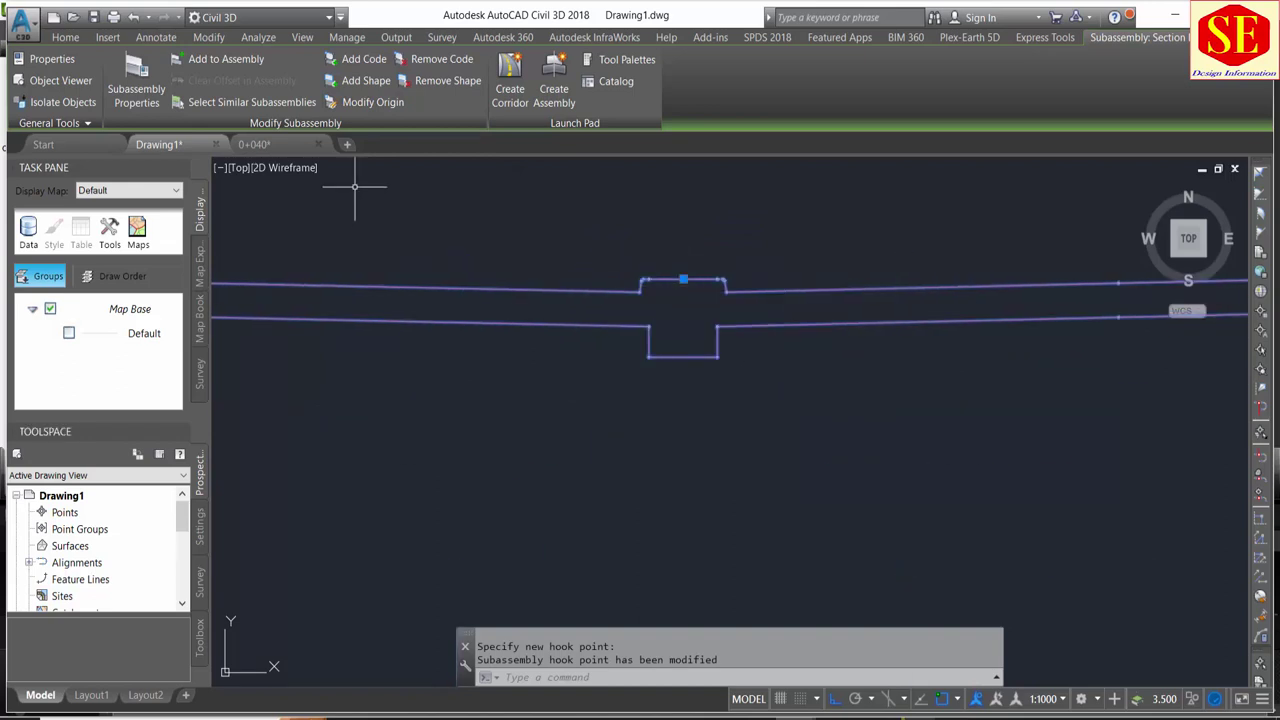
key("Escape")
Step: Create assembly 'Poly Line 2' with its baseline placed below the road sections
left_click(424, 80)
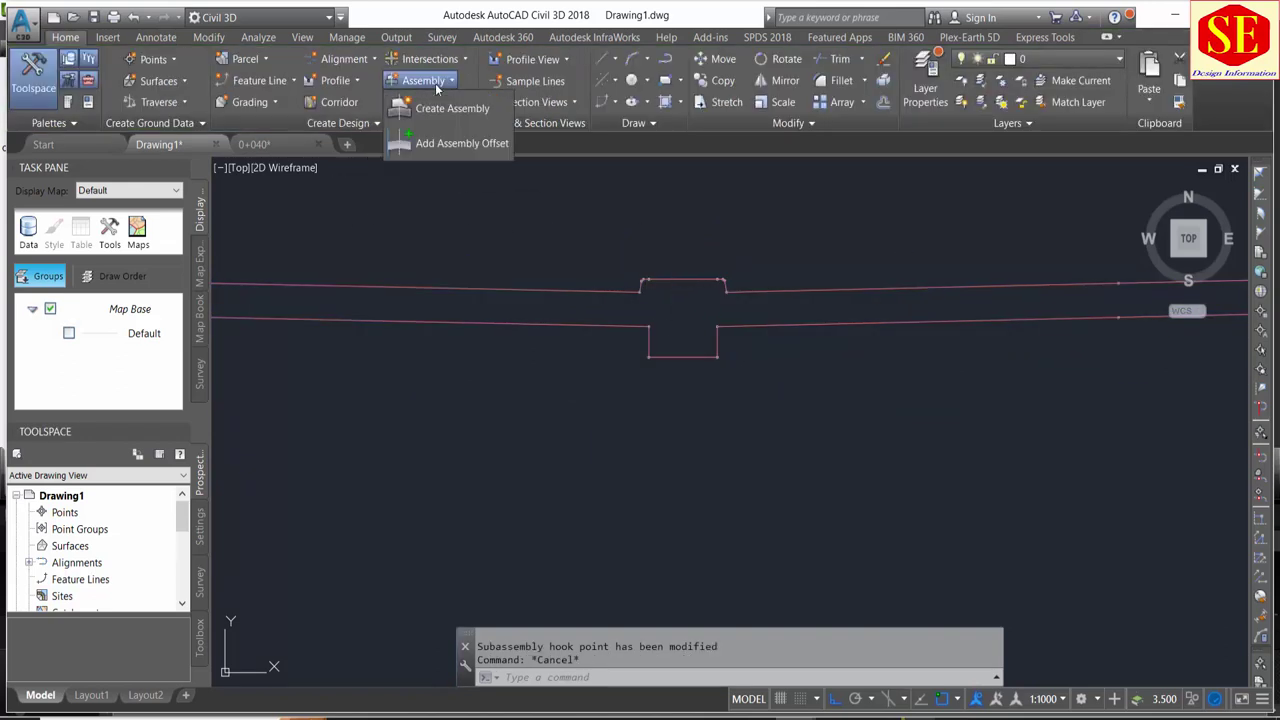
left_click(440, 109)
type("Poly Line 2")
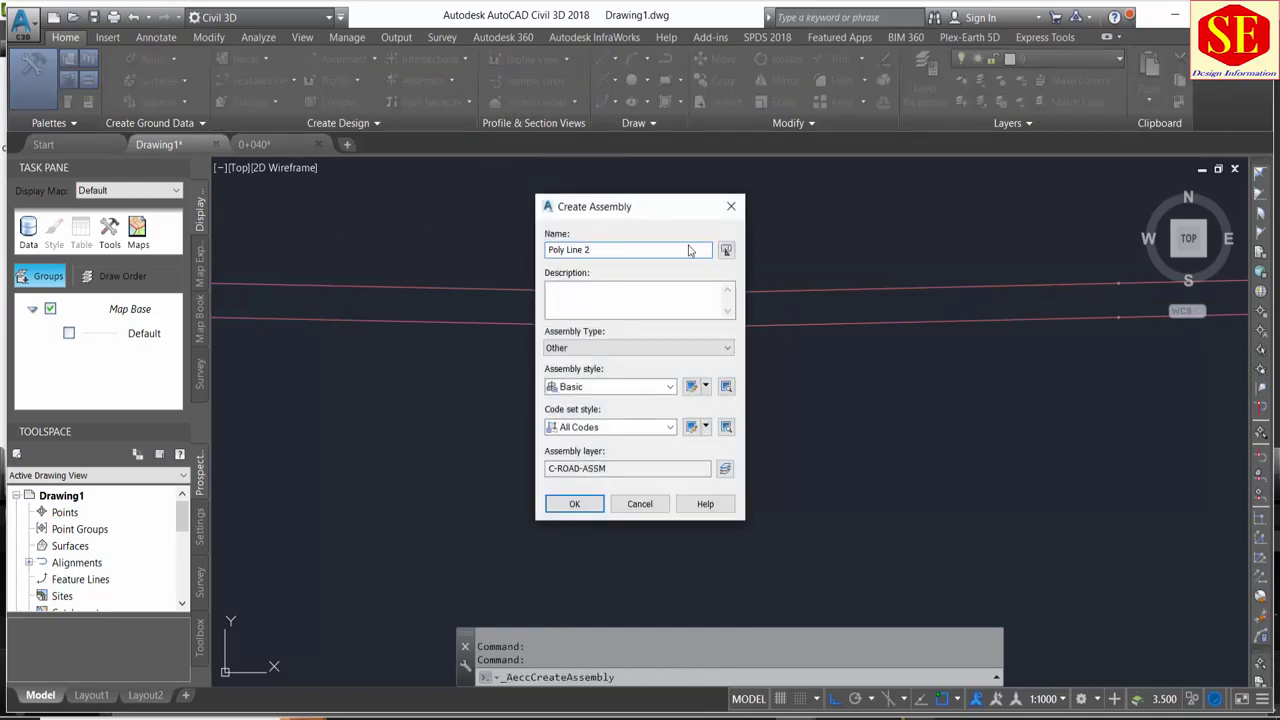
left_click(574, 503)
scroll(600, 366, "up", 2)
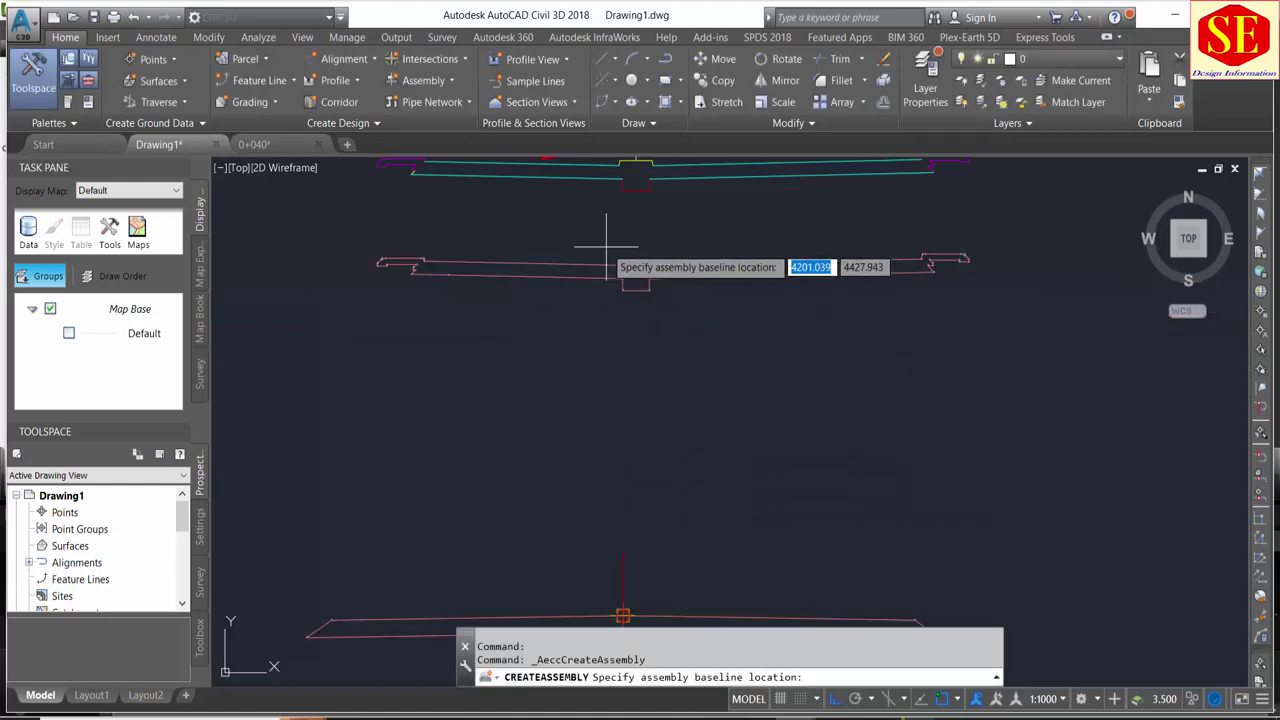
scroll(601, 387, "up", 2)
scroll(601, 387, "up", 4)
scroll(625, 345, "down", 4)
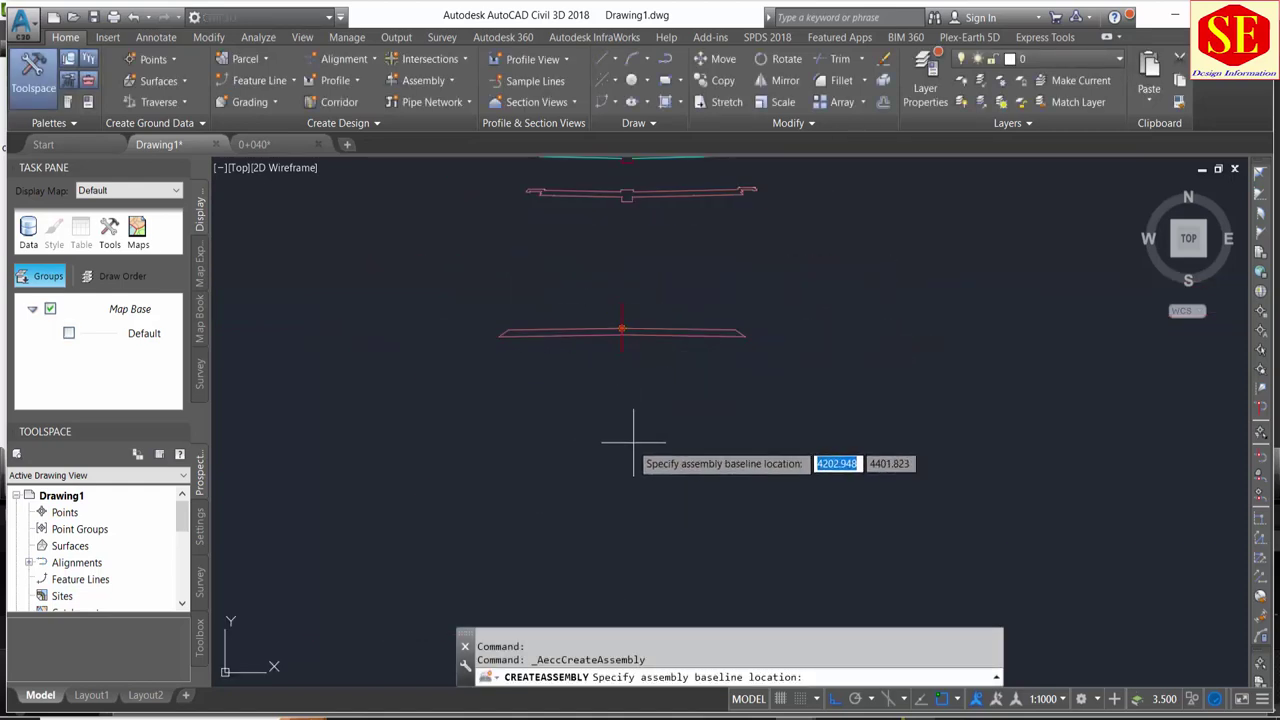
left_click(625, 477)
Step: Bring the sections and new baseline into view and select the Section AA subassembly
scroll(760, 456, "down", 3)
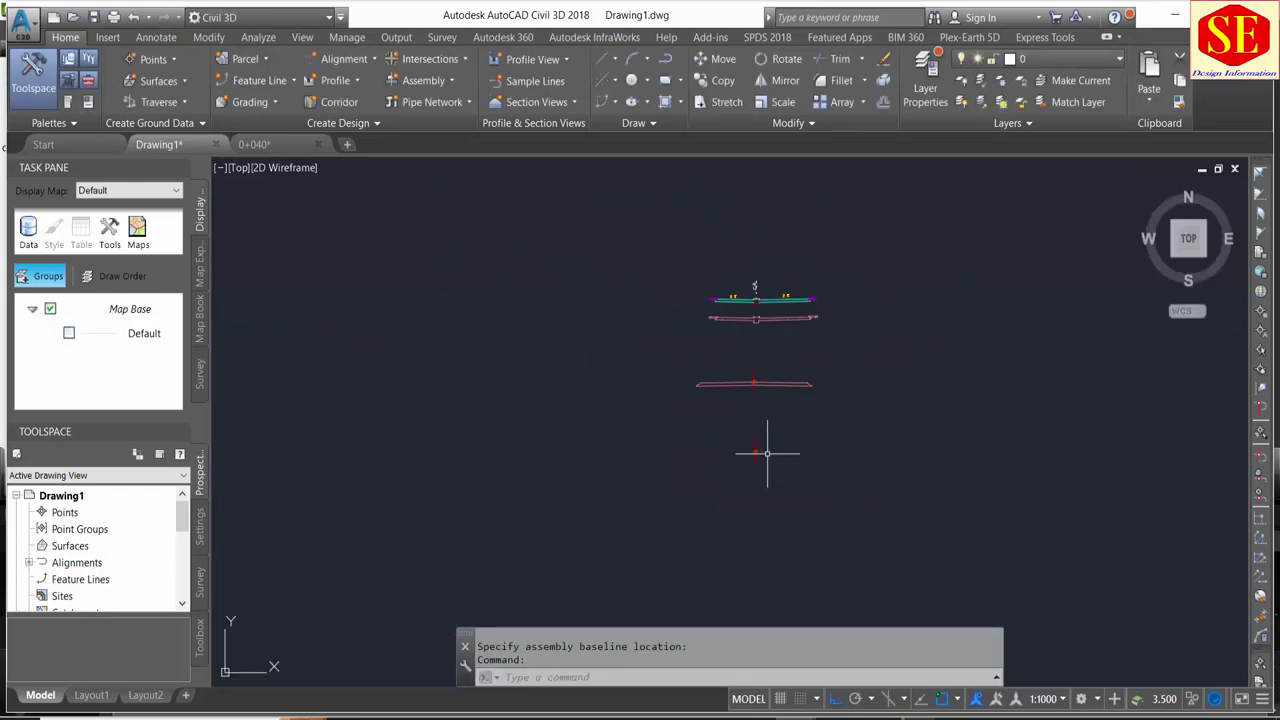
scroll(766, 443, "up", 3)
middle_click_drag(714, 214, 713, 418)
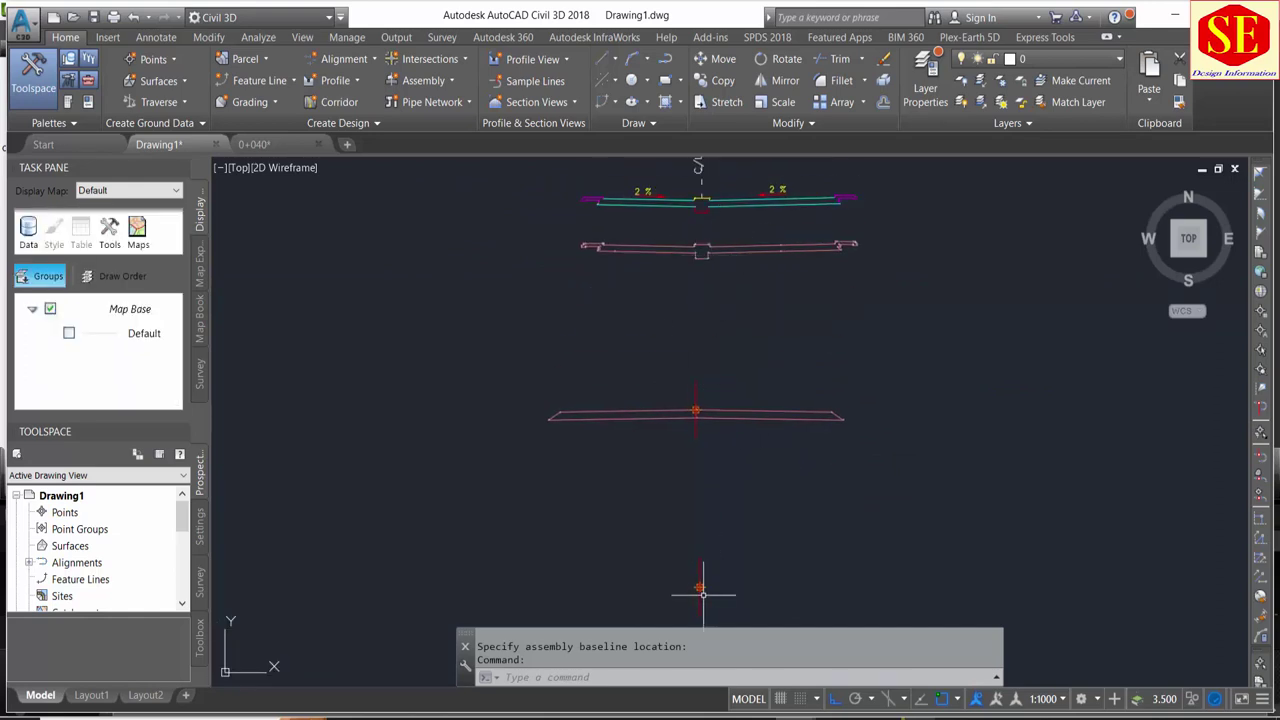
left_click(614, 244)
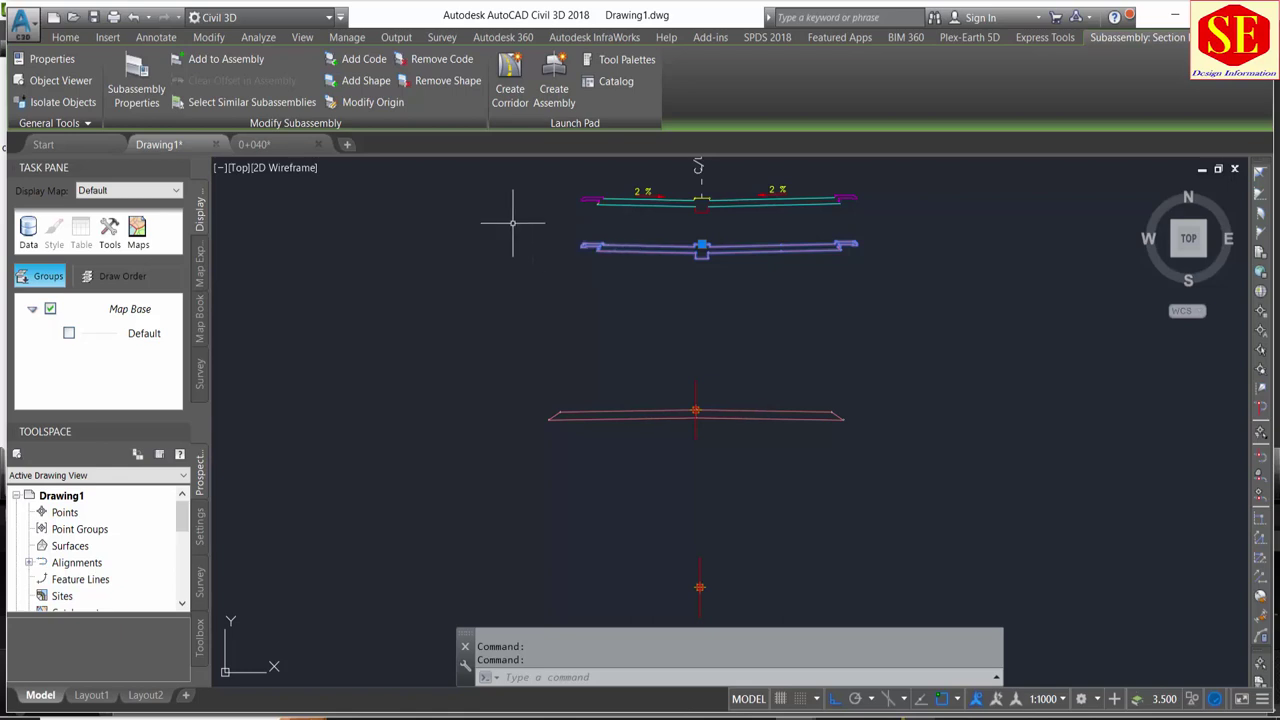
Step: Attach the Section AA subassembly to the Poly Line 2 baseline marker and zoom to inspect it
left_click(229, 60)
scroll(700, 590, "up", 3)
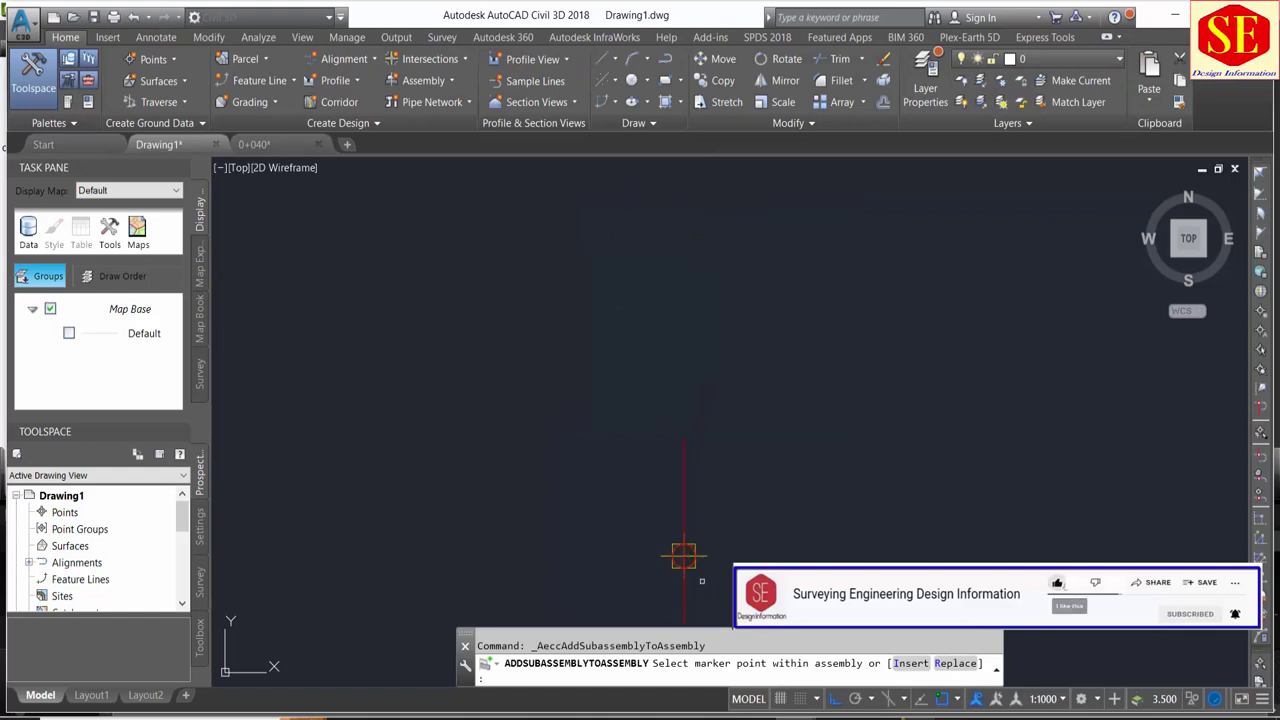
scroll(680, 480, "up", 2)
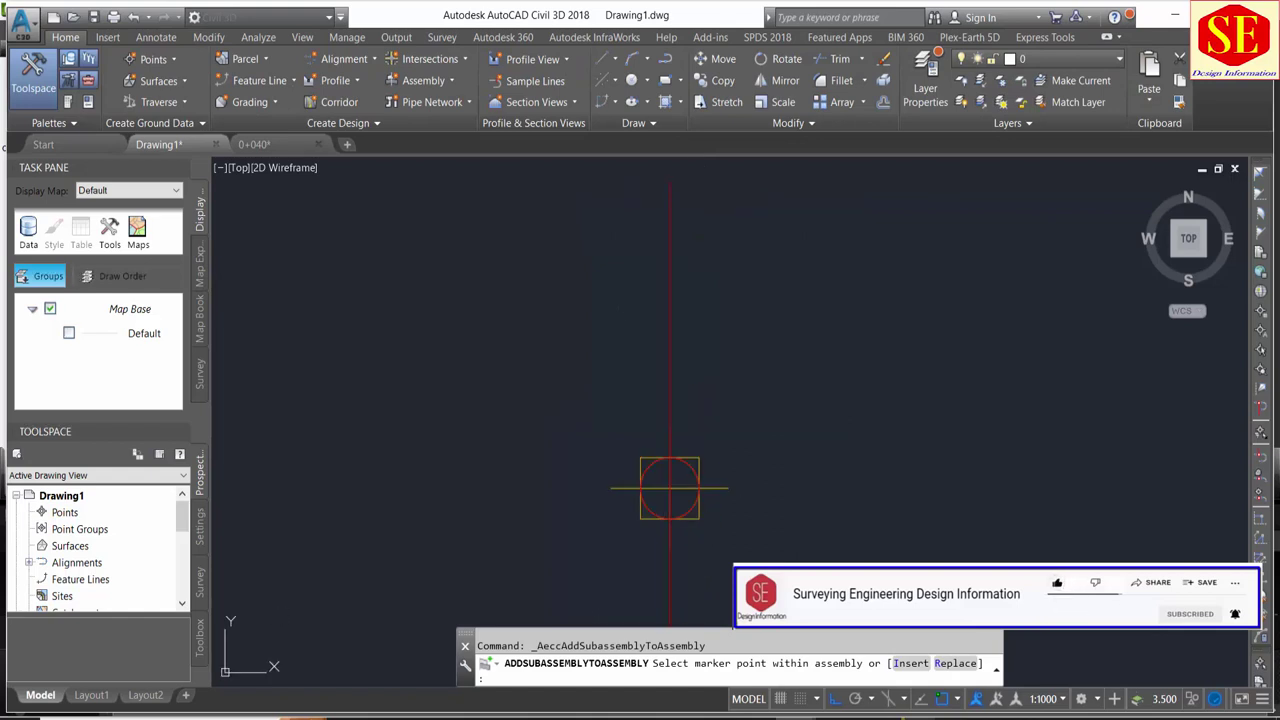
left_click(686, 462)
scroll(664, 335, "down", 5)
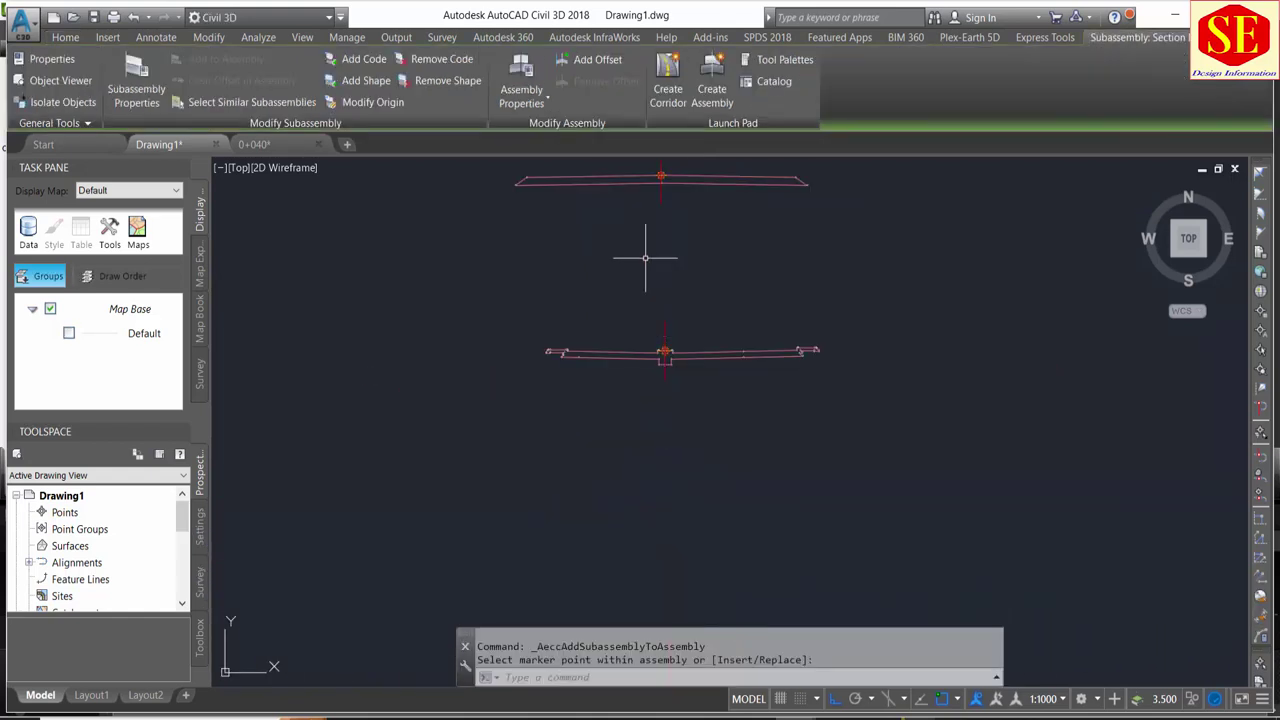
scroll(706, 375, "down", 1)
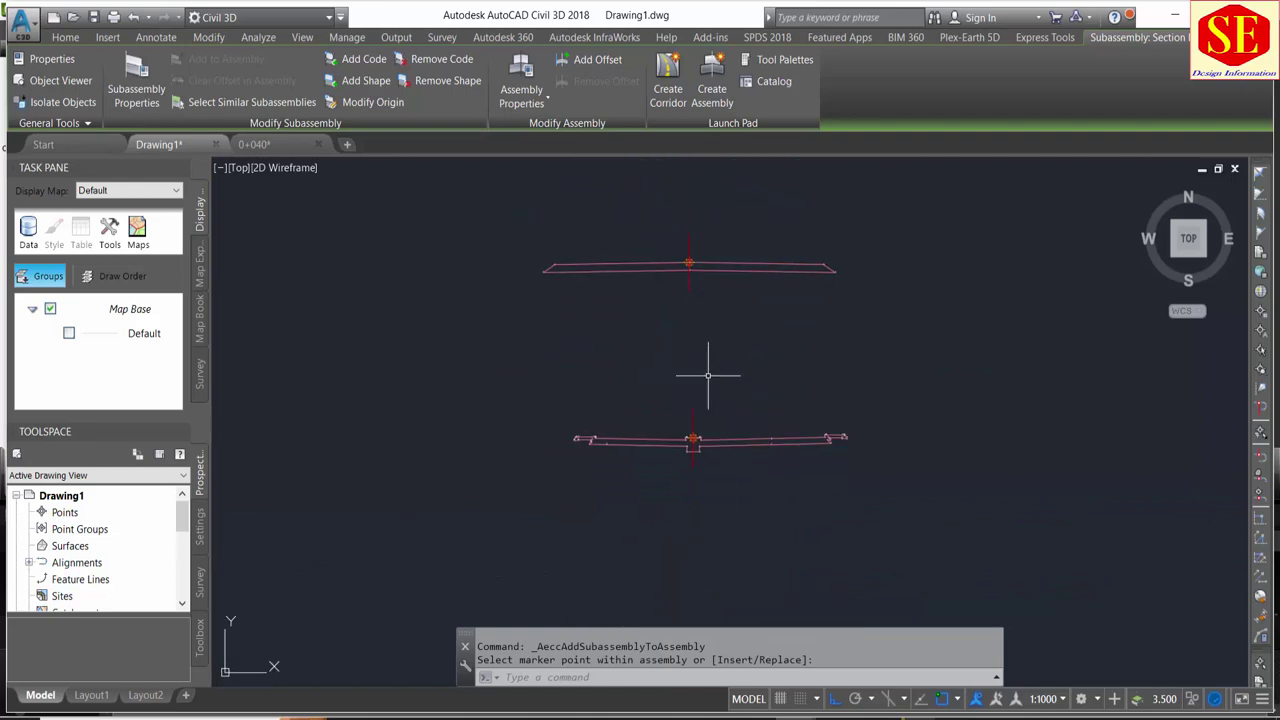
scroll(711, 438, "up", 4)
scroll(736, 440, "down", 2)
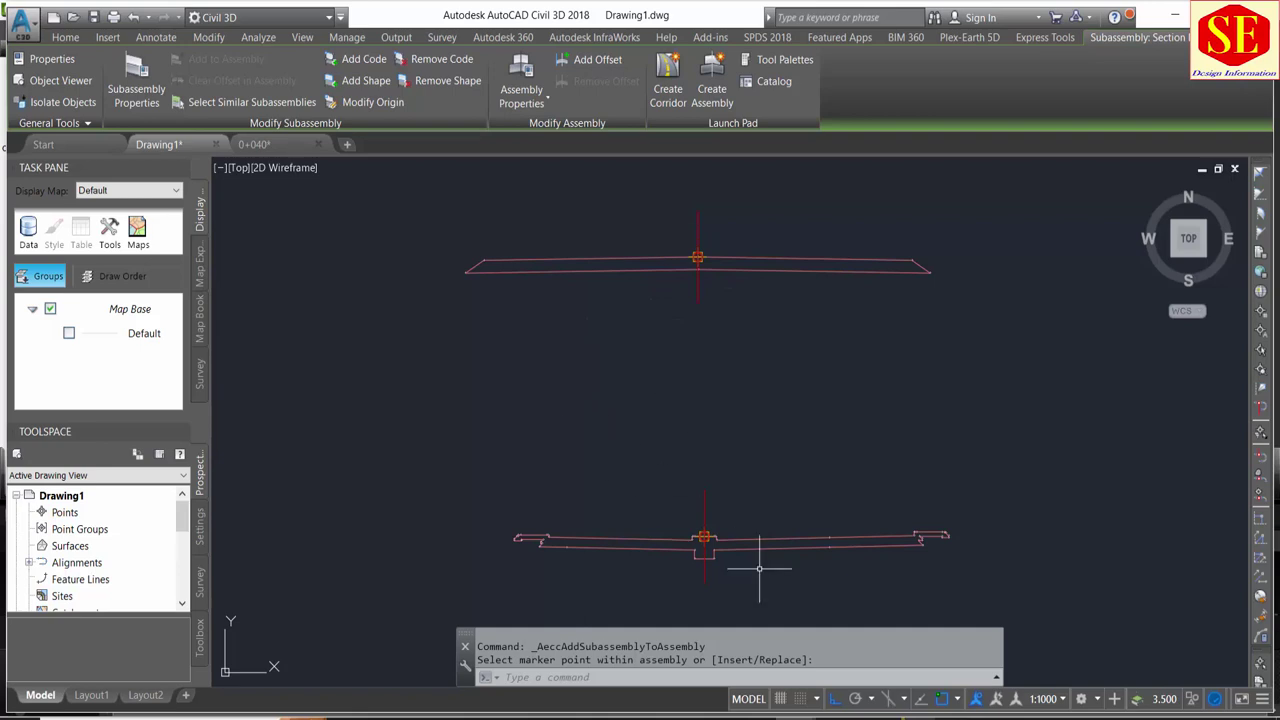
scroll(750, 570, "up", 2)
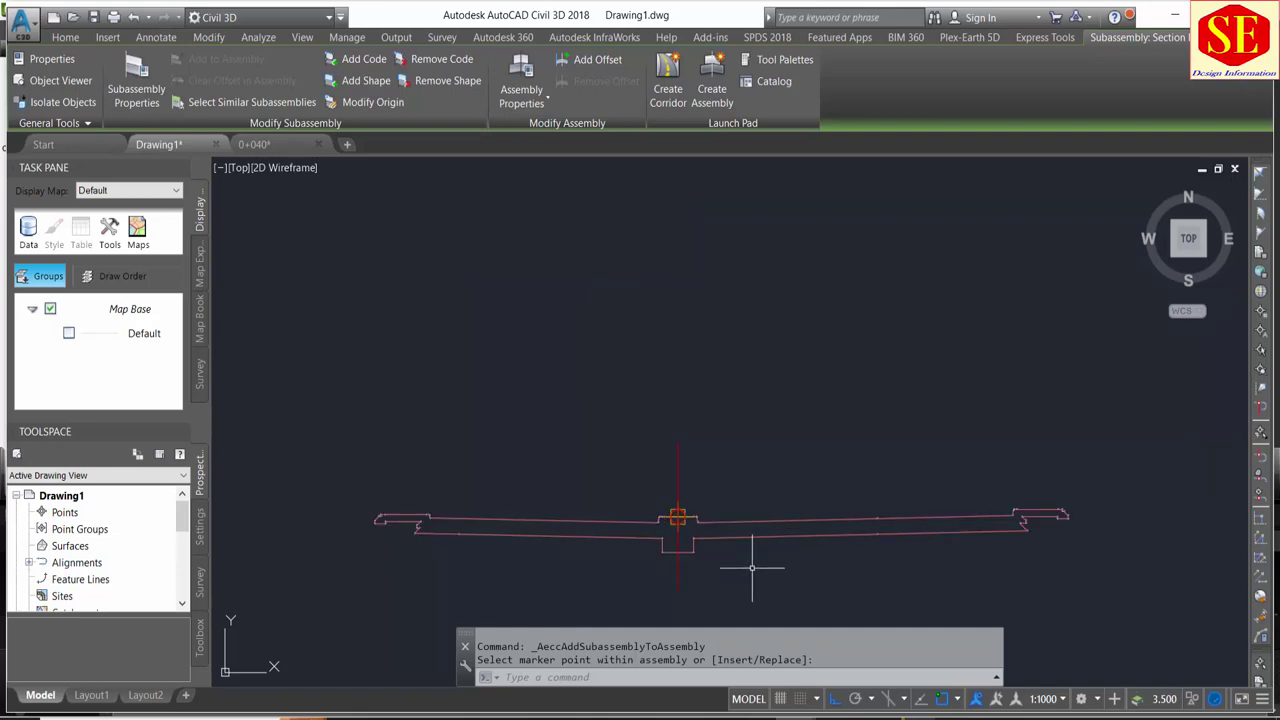
left_click(462, 61)
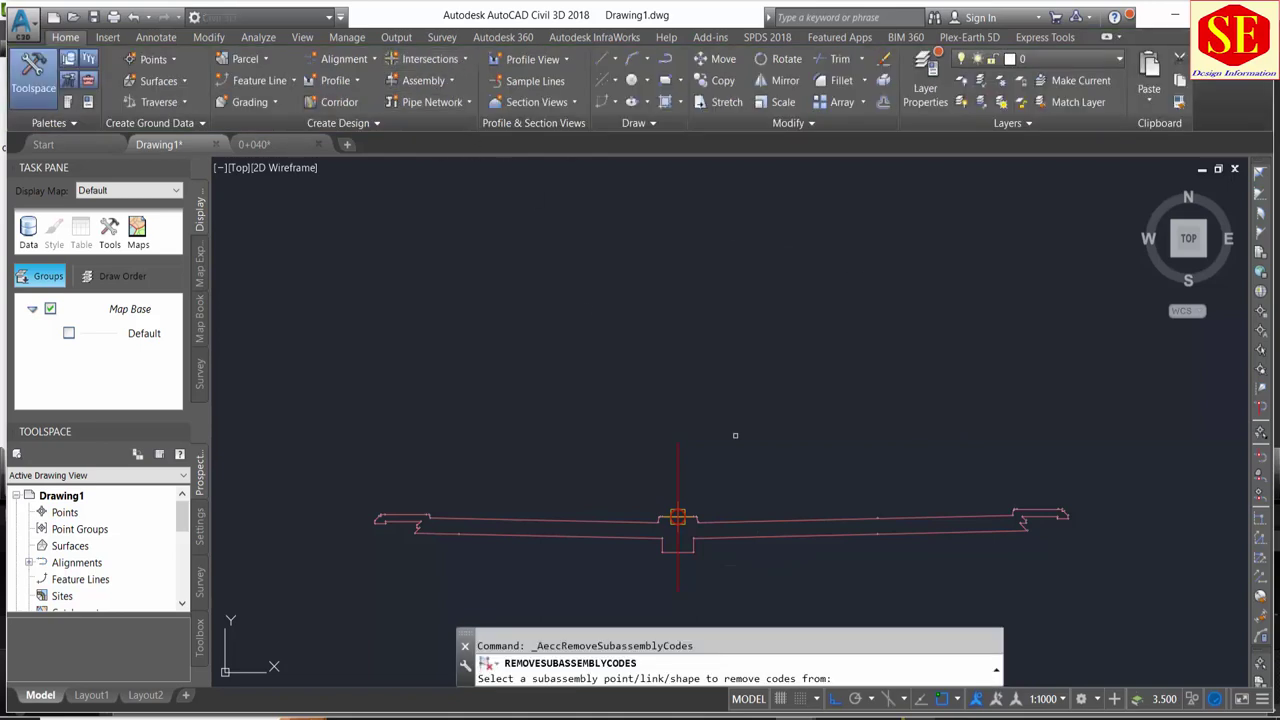
key("Escape")
left_click(747, 522)
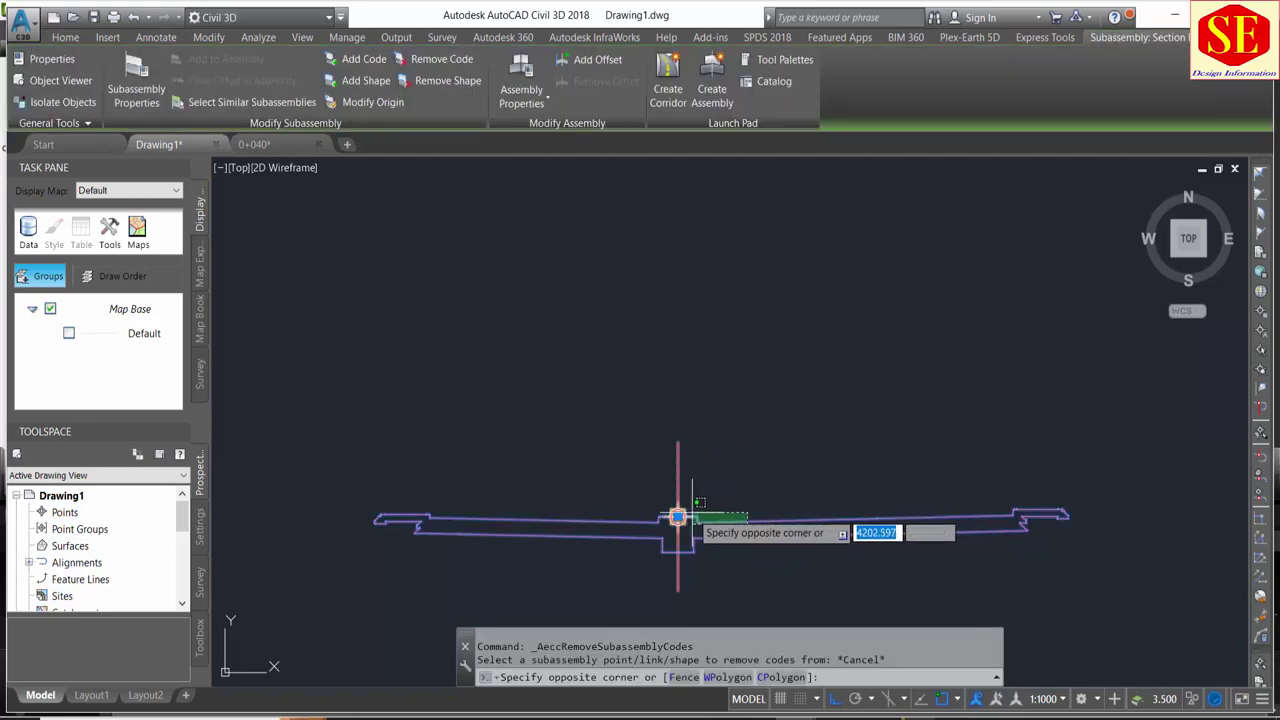
key("Escape")
scroll(1066, 512, "up", 4)
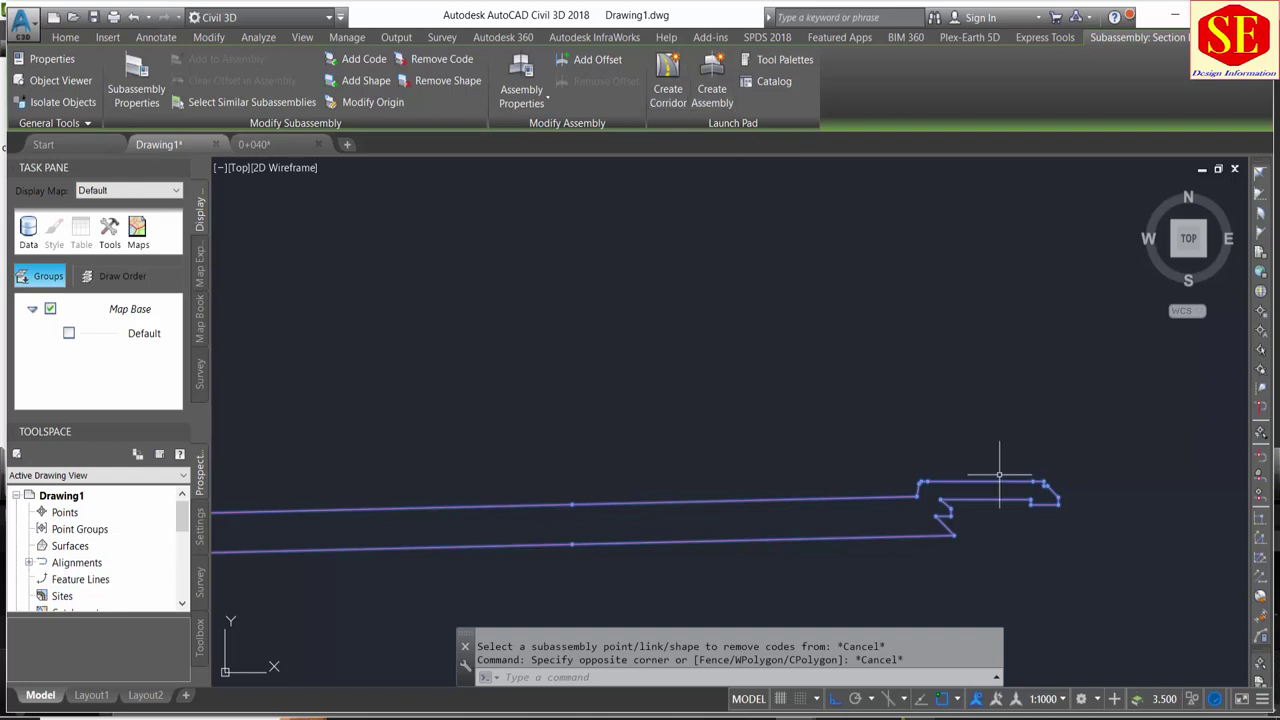
scroll(1048, 500, "up", 4)
scroll(1018, 440, "down", 3)
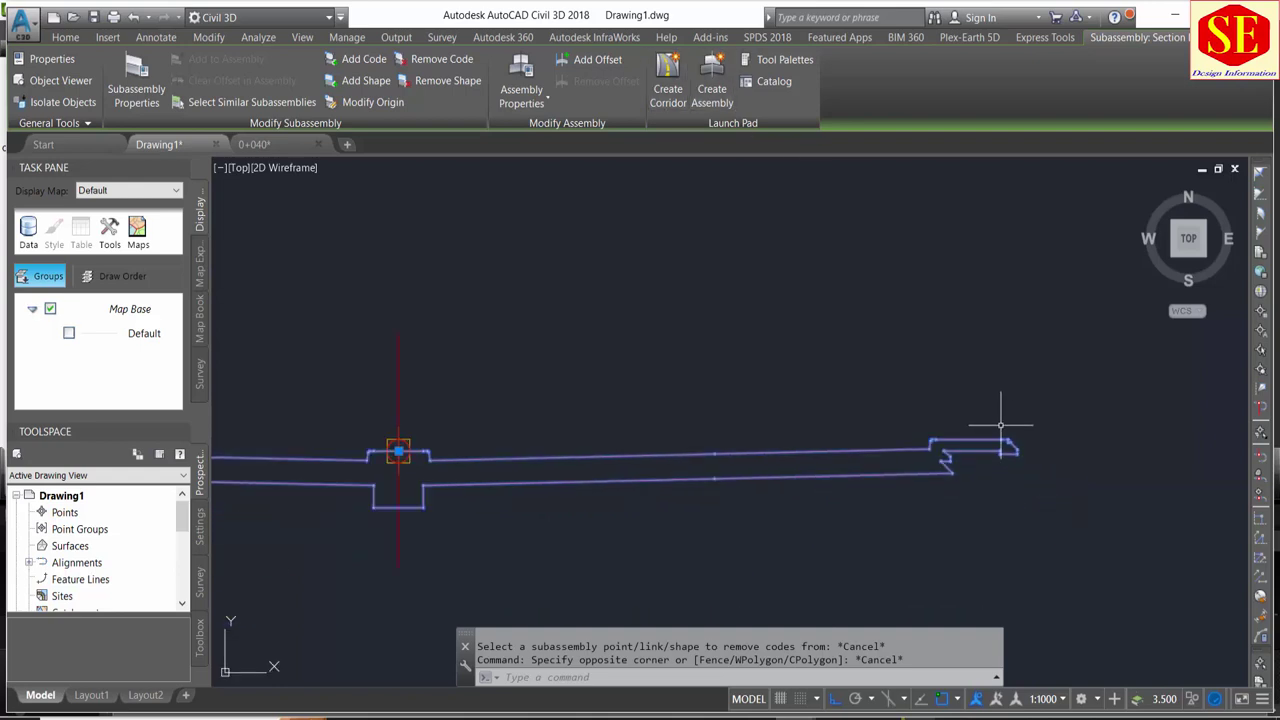
scroll(1020, 438, "down", 2)
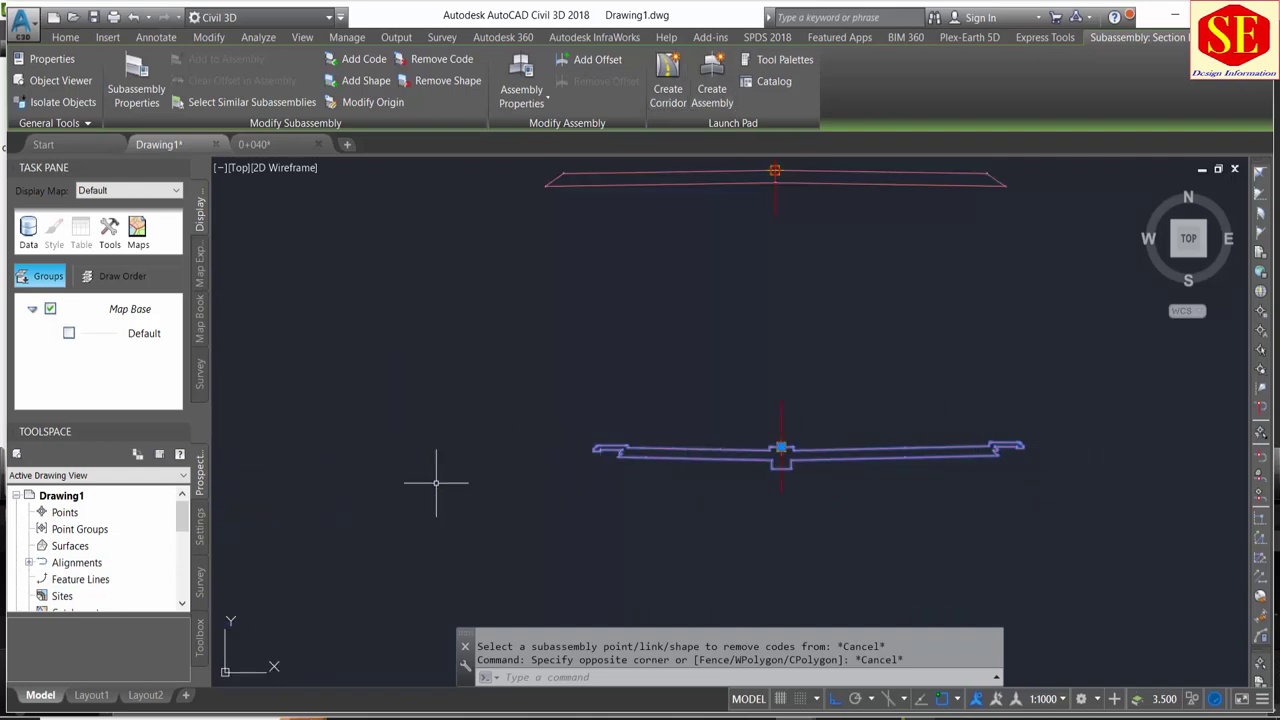
middle_click_drag(710, 343, 643, 447)
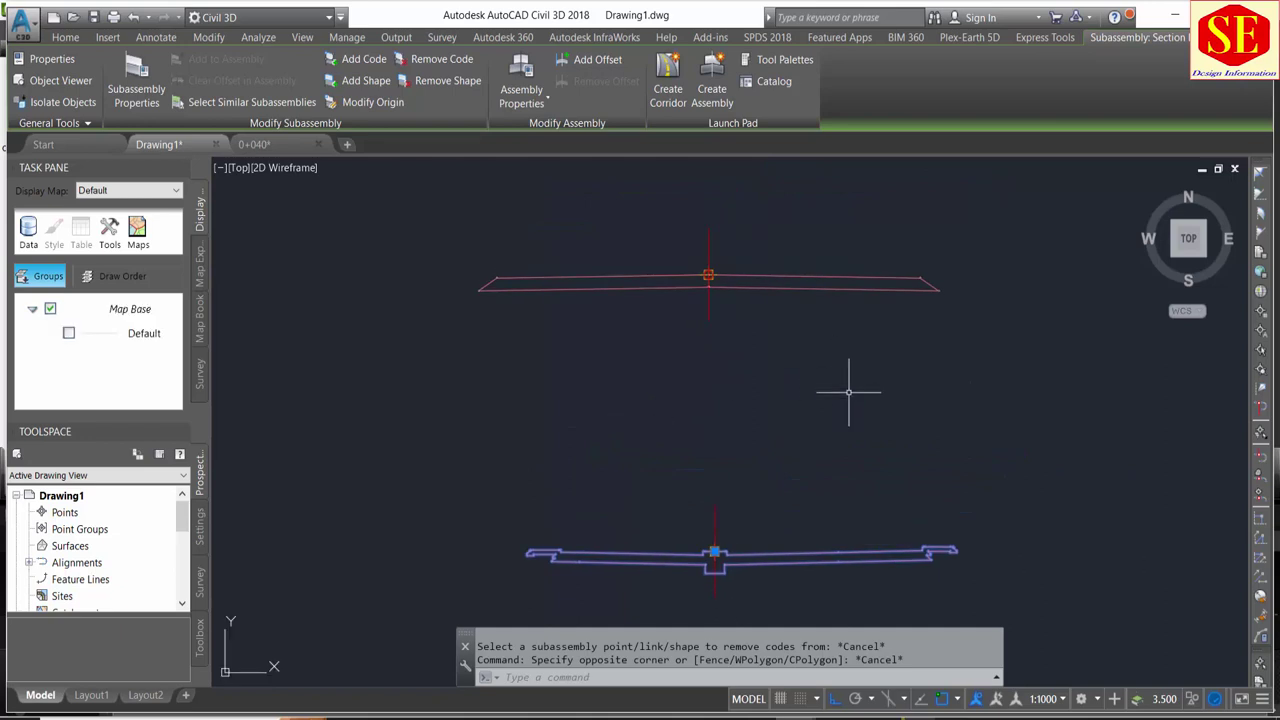
middle_click_drag(726, 377, 682, 443)
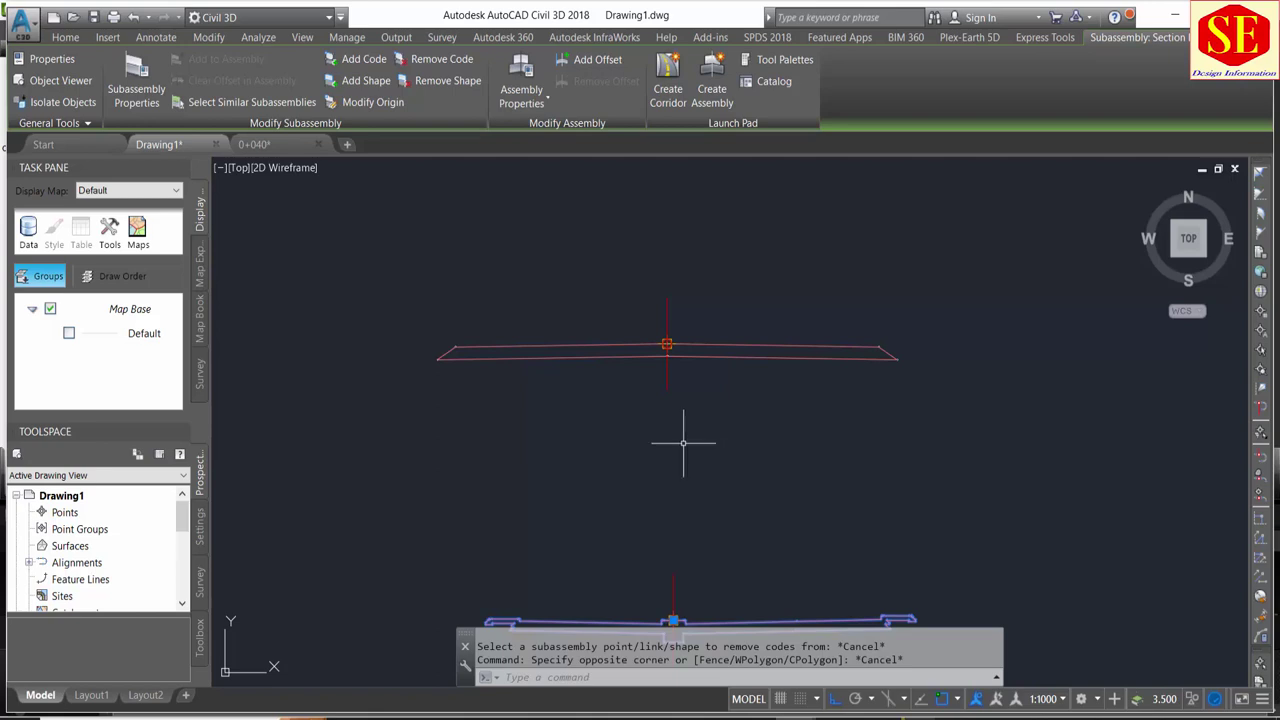
middle_click_drag(700, 471, 706, 427)
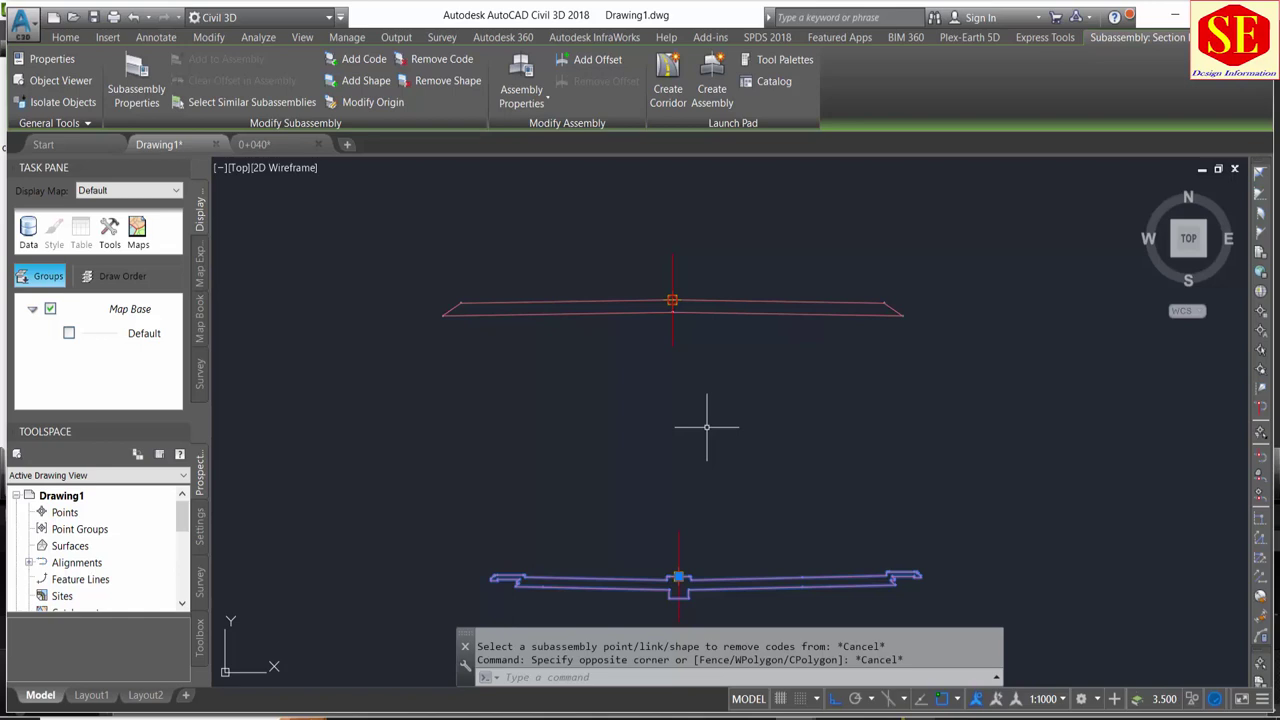
key("Escape")
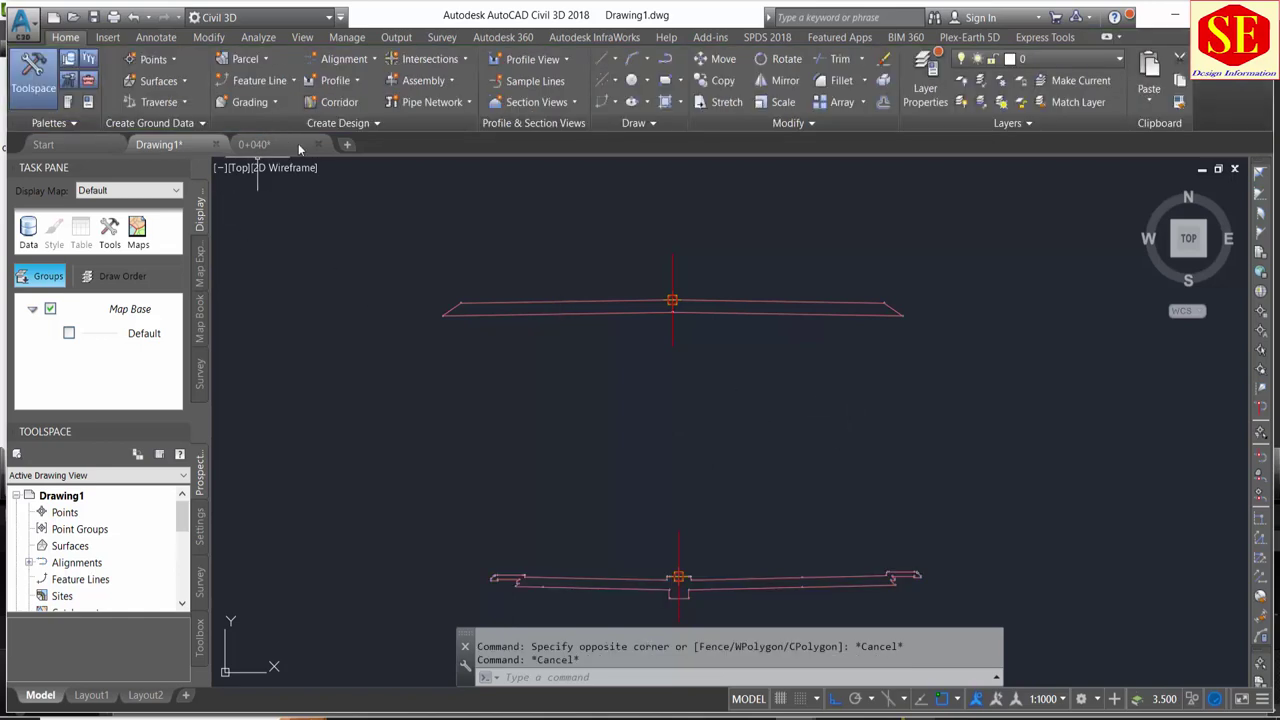
left_click(366, 123)
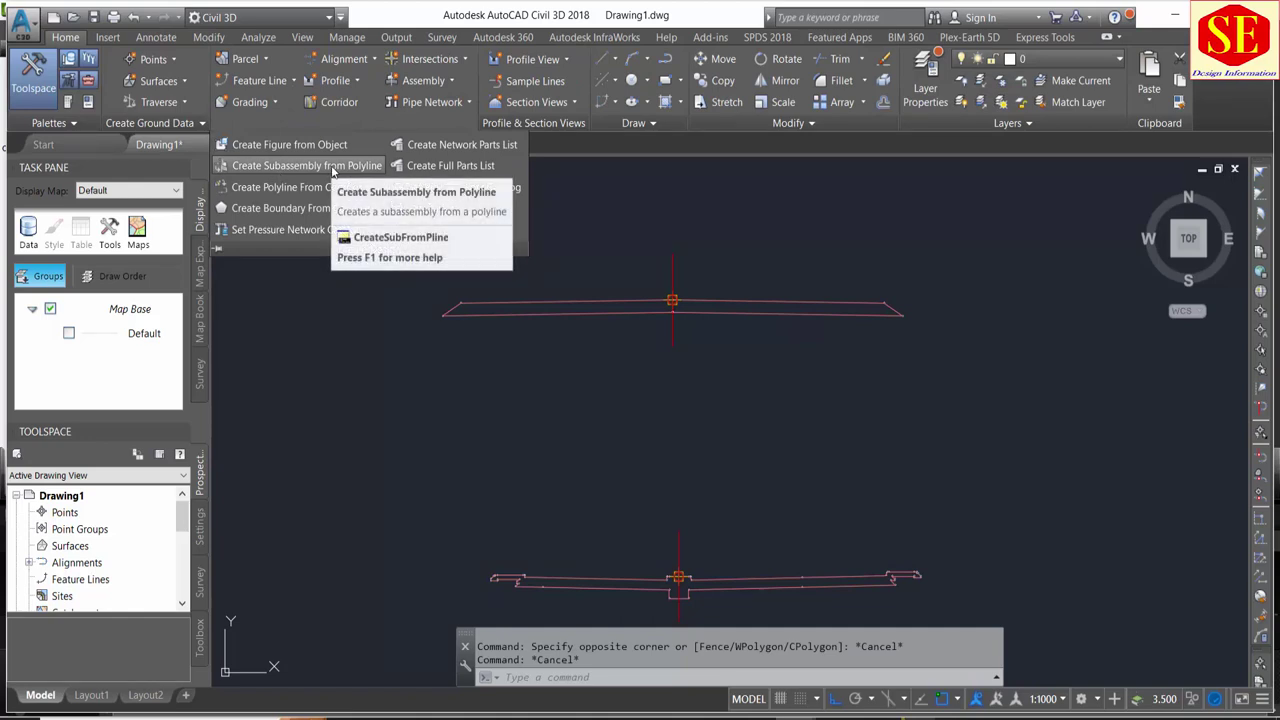
key("Escape")
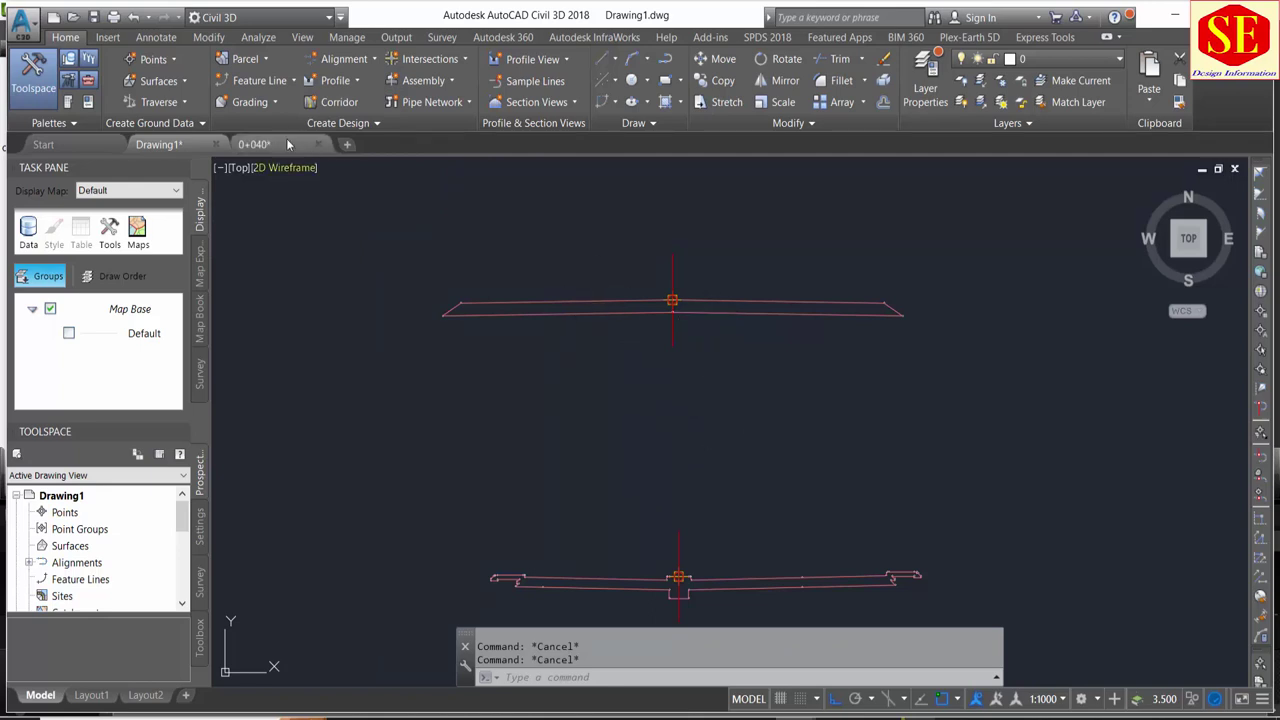
left_click(355, 123)
left_click(306, 165)
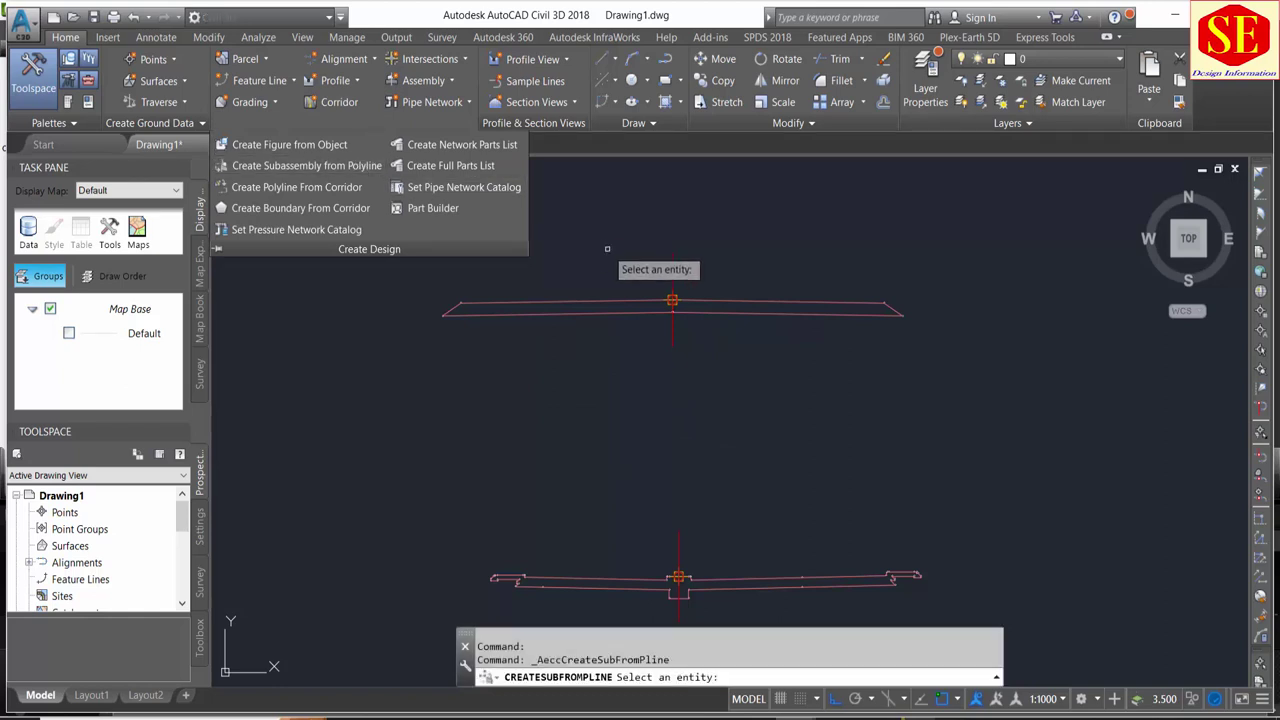
key("Escape")
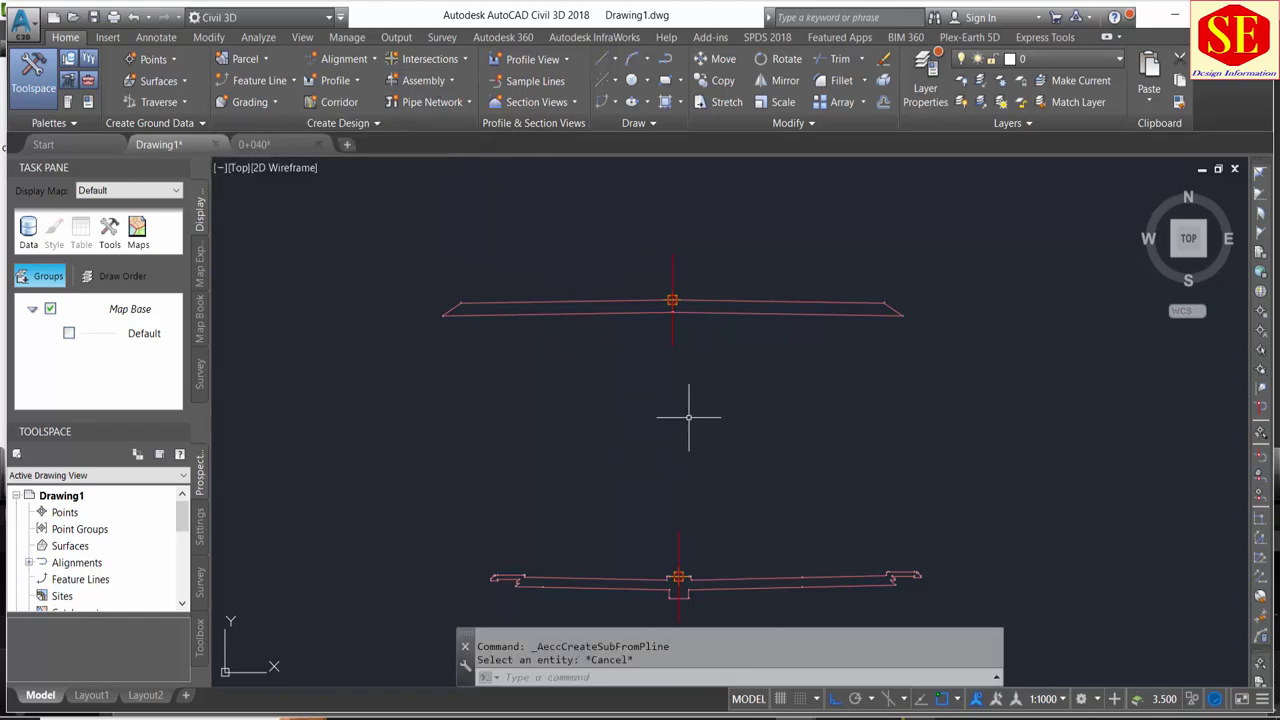
middle_click_drag(686, 545, 693, 490)
scroll(735, 520, "down", 2)
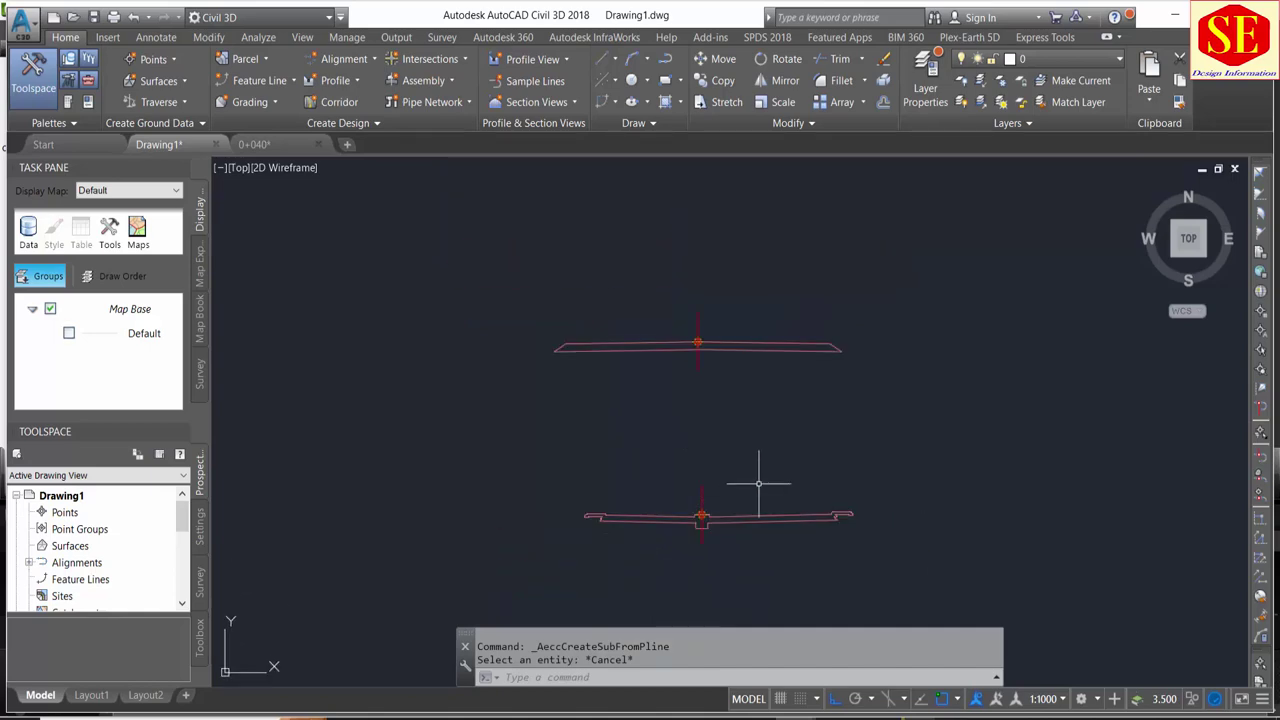